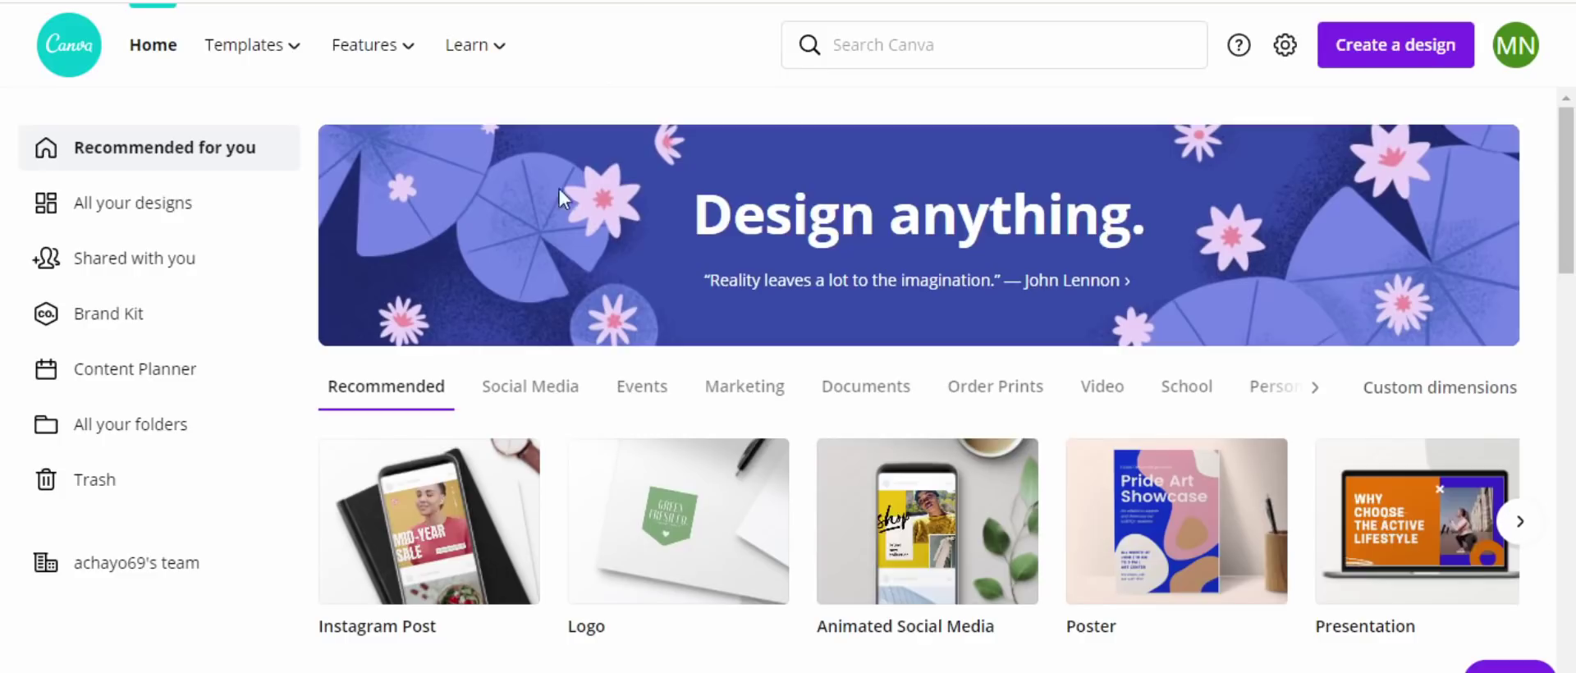
Search Canva for 'facebook' and open the Facebook Post template gallery.
click(879, 47)
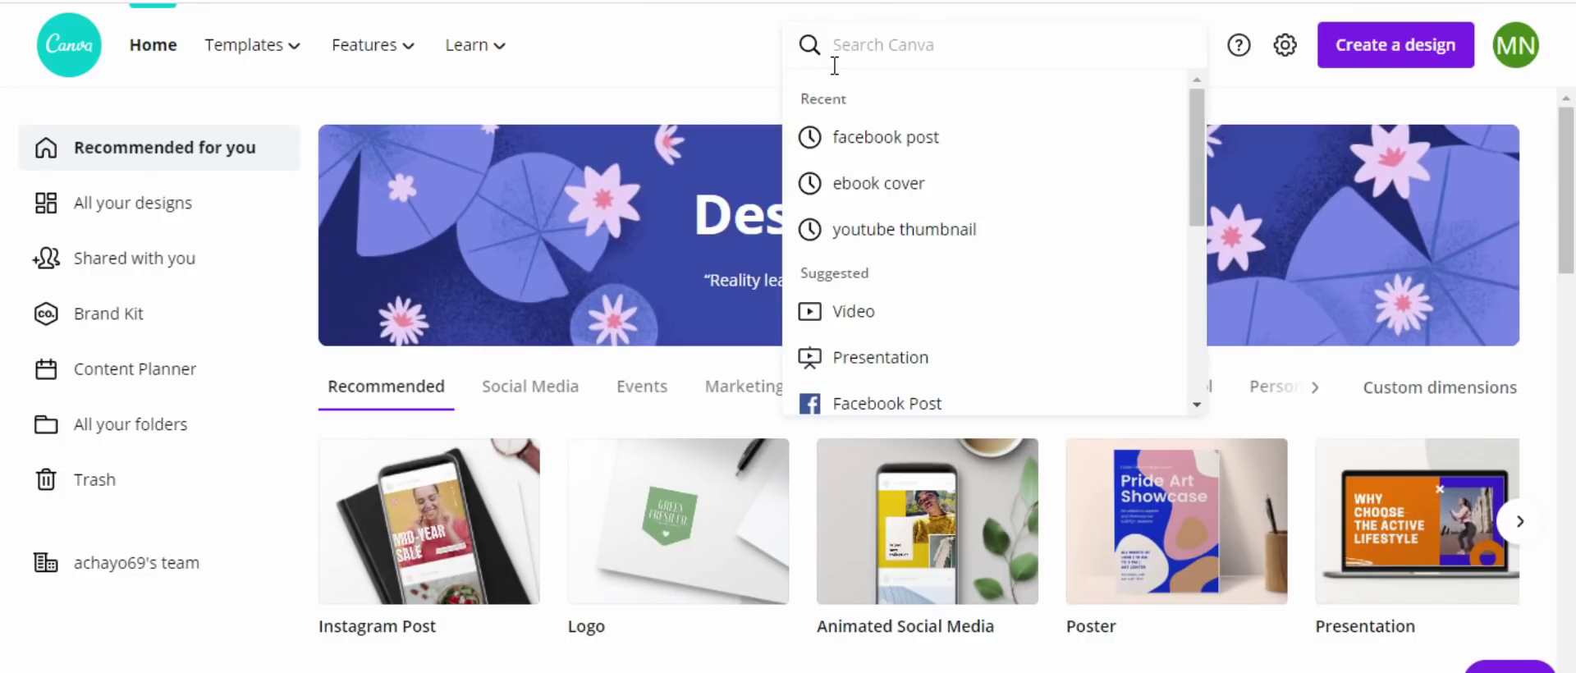
text(facebook)
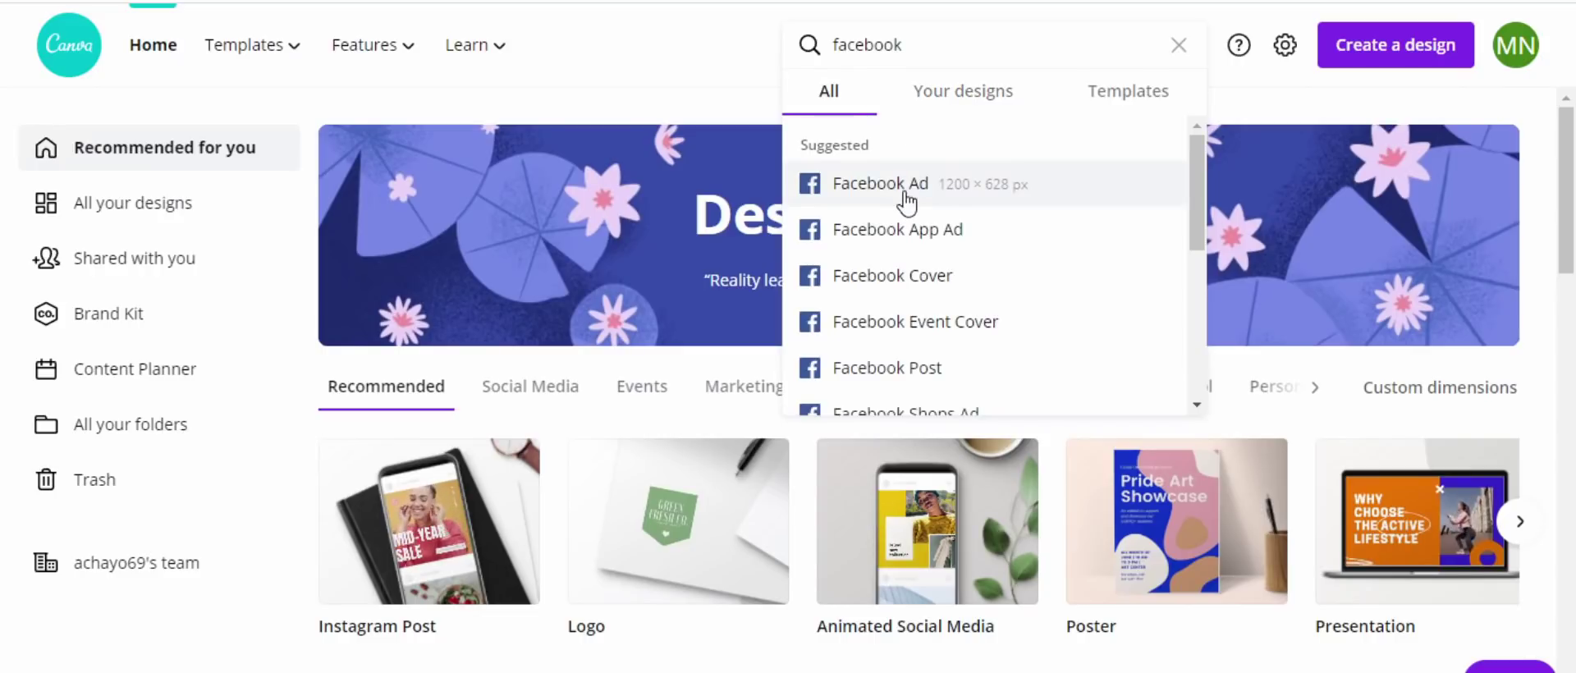
click(928, 374)
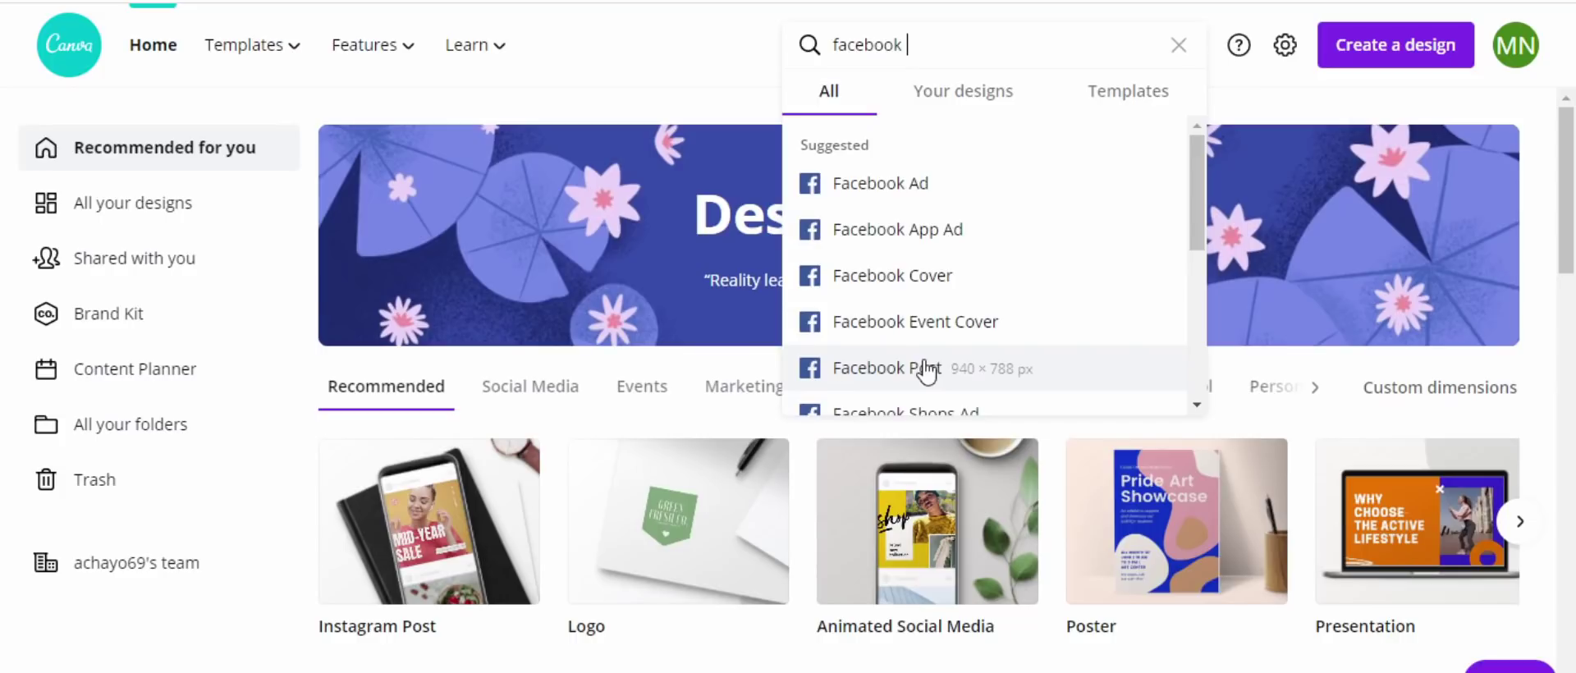
click(927, 371)
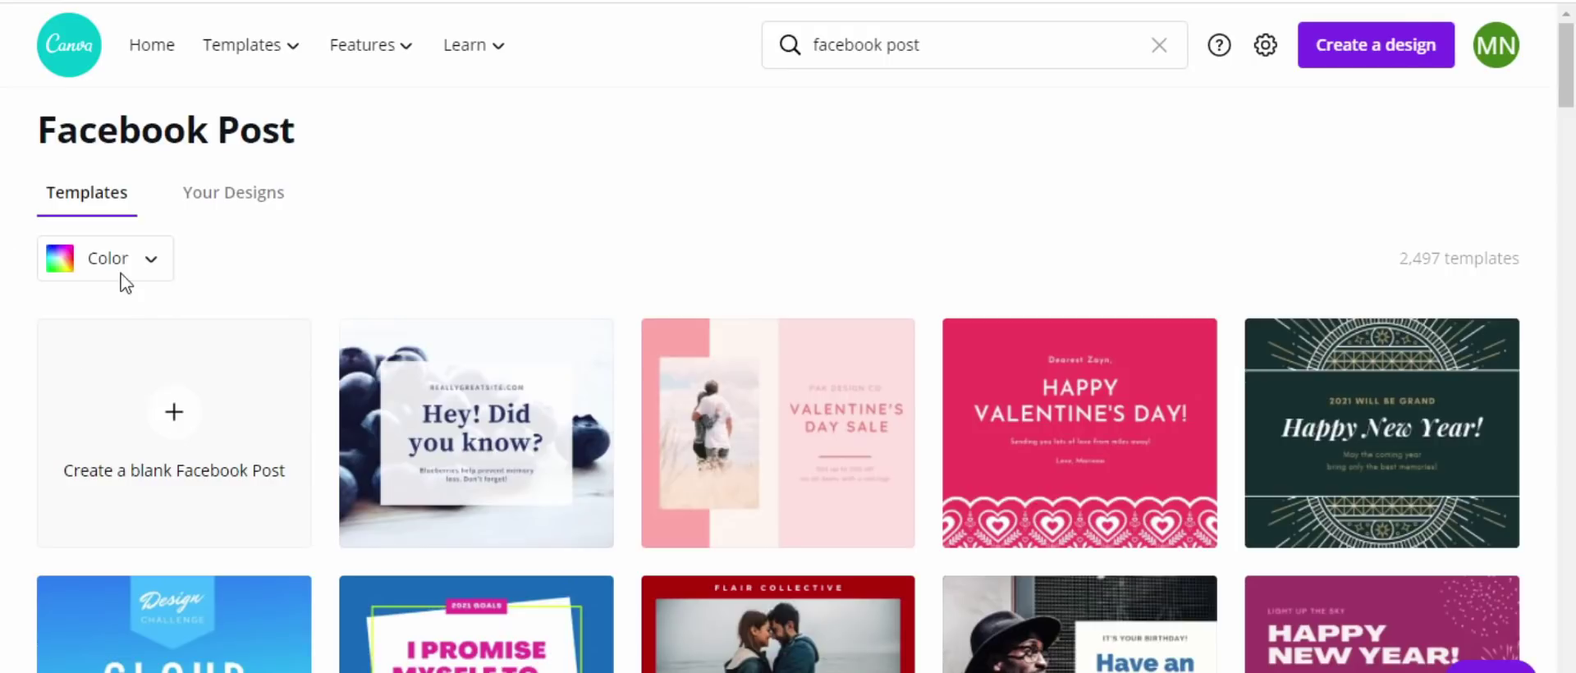
Filter Facebook Post templates to black and open the Have a Happy Birthday confetti template.
click(153, 264)
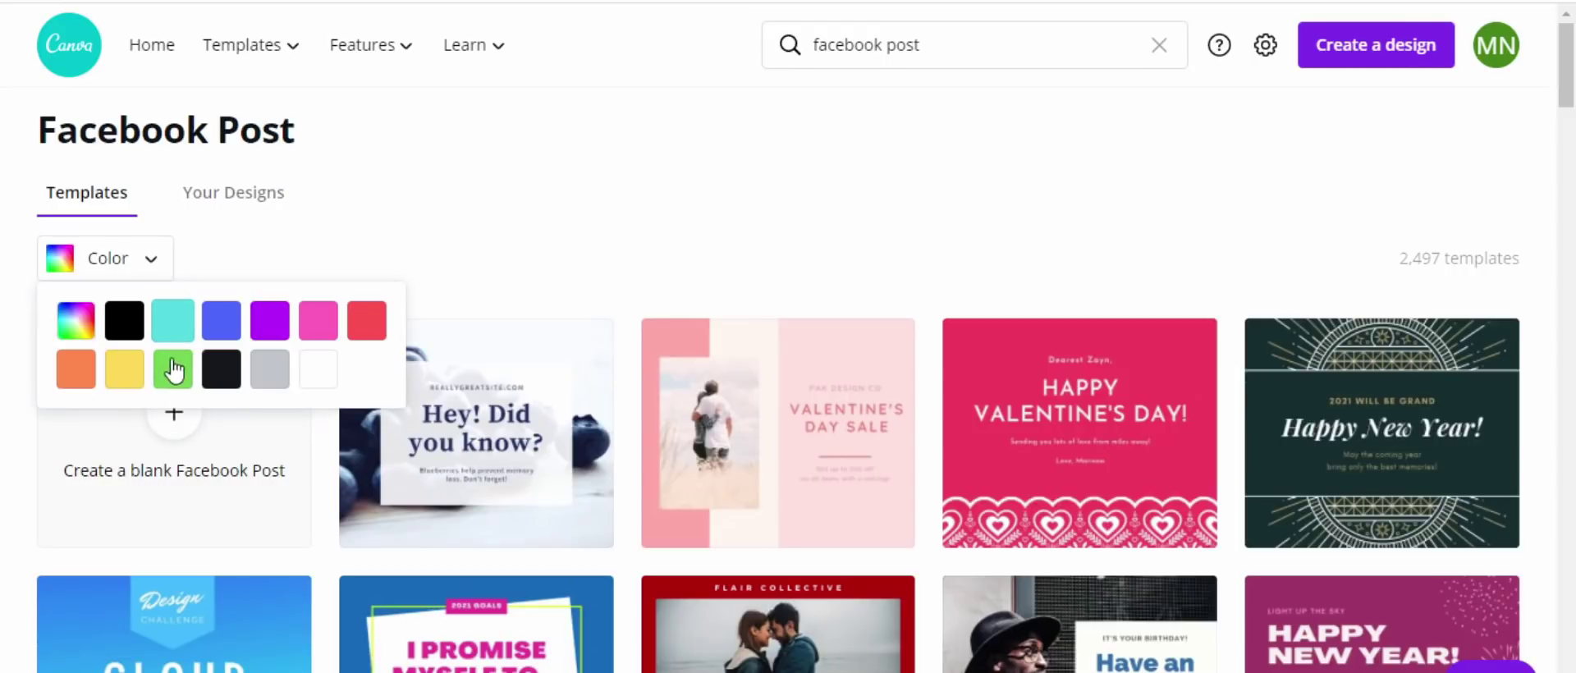
click(131, 324)
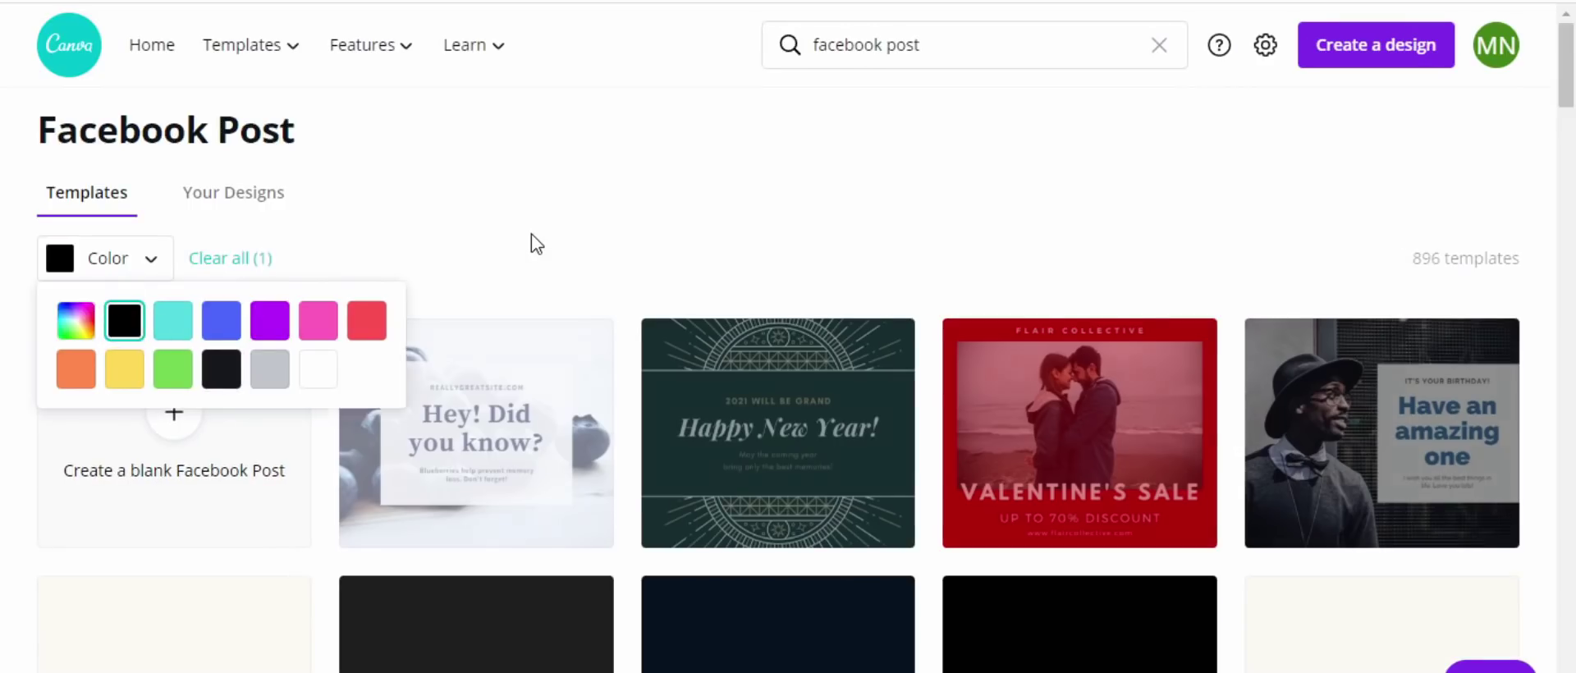
click(535, 244)
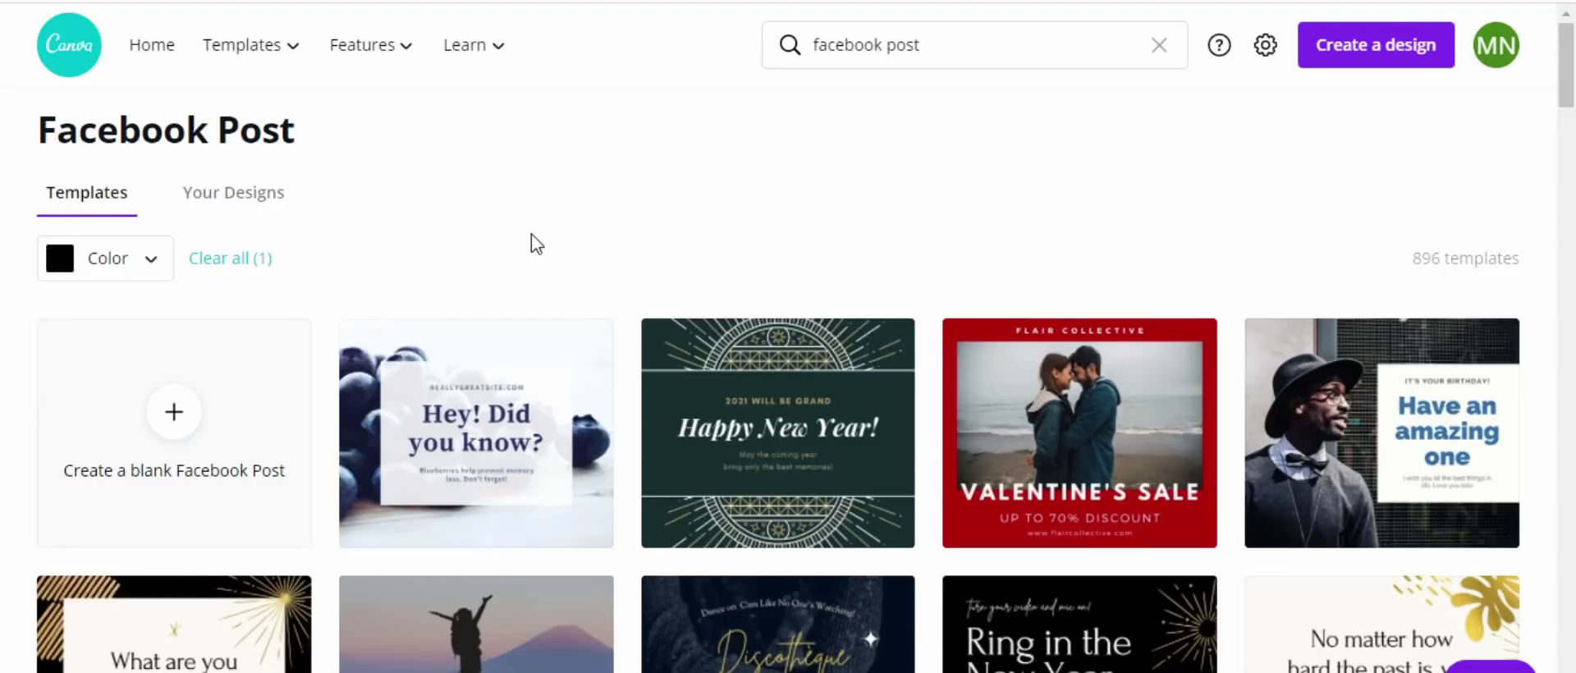
scroll(533, 246, down, 3)
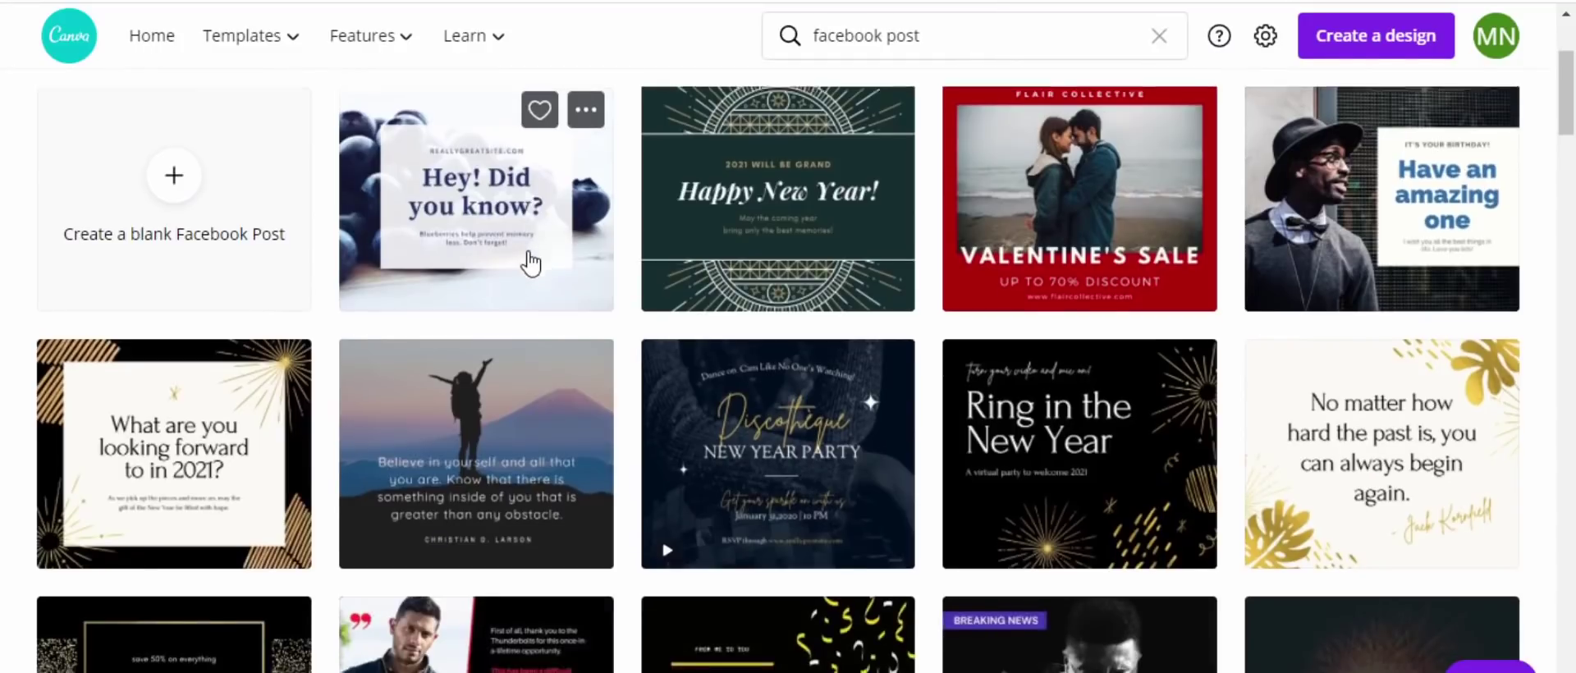
scroll(531, 263, down, 3)
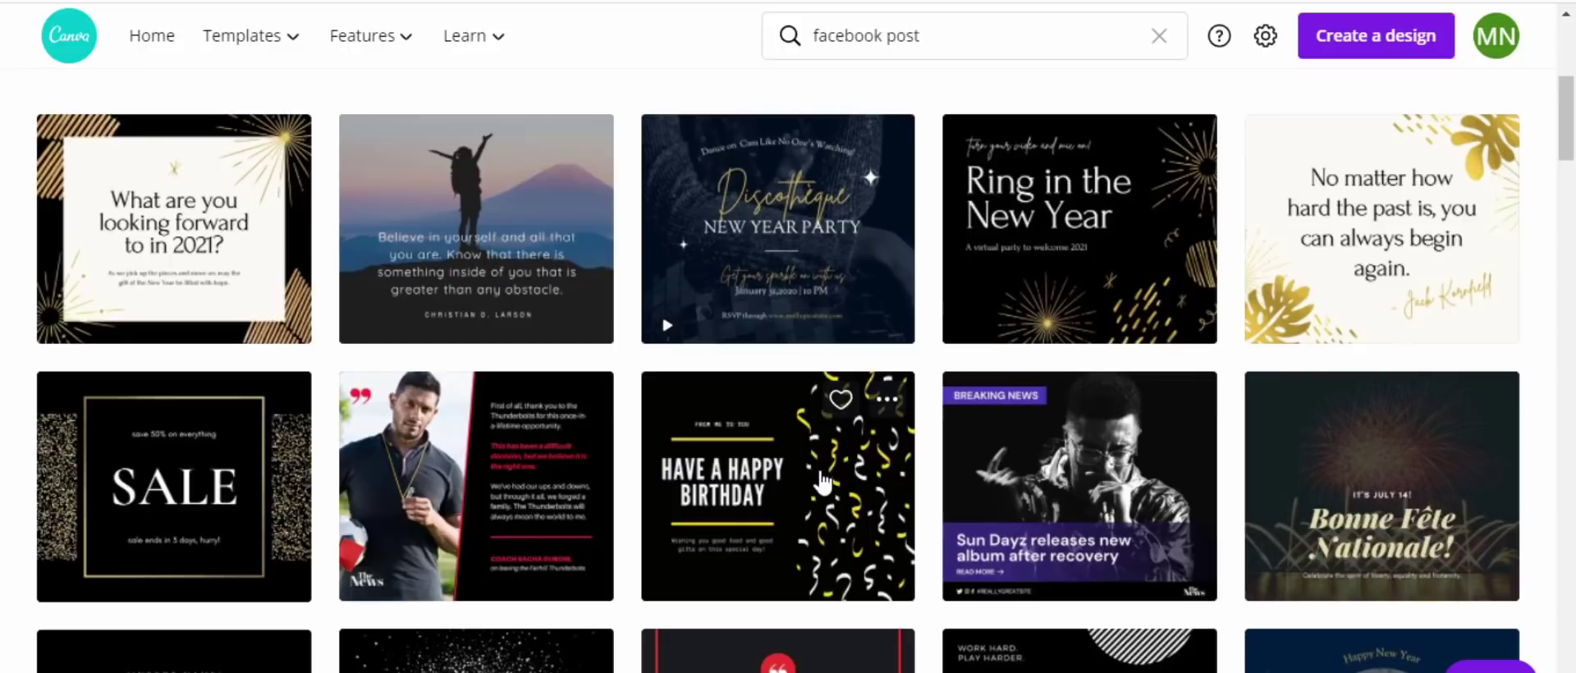
click(821, 480)
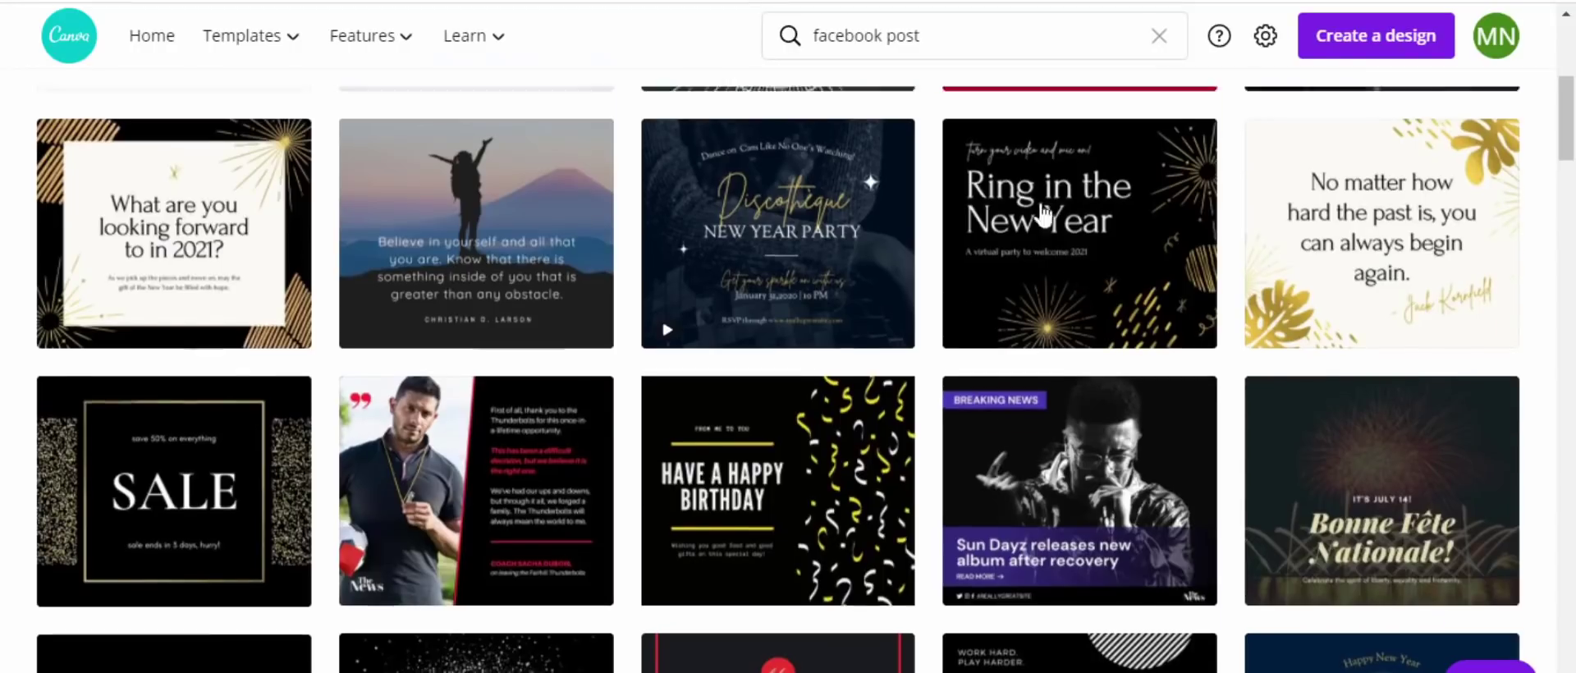
Change the search to 'instagram' and browse the Instagram Post templates.
scroll(1045, 211, up, 2)
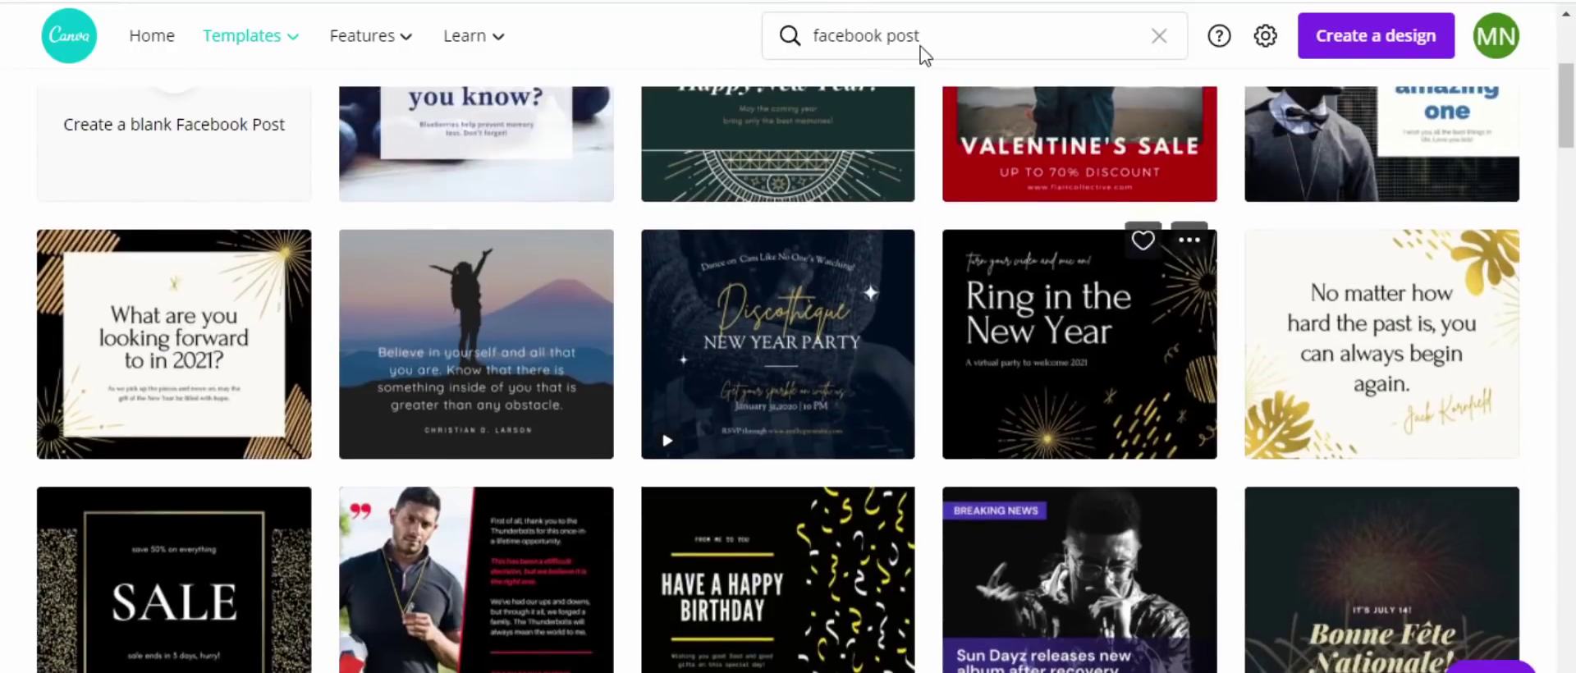
double_click(867, 36)
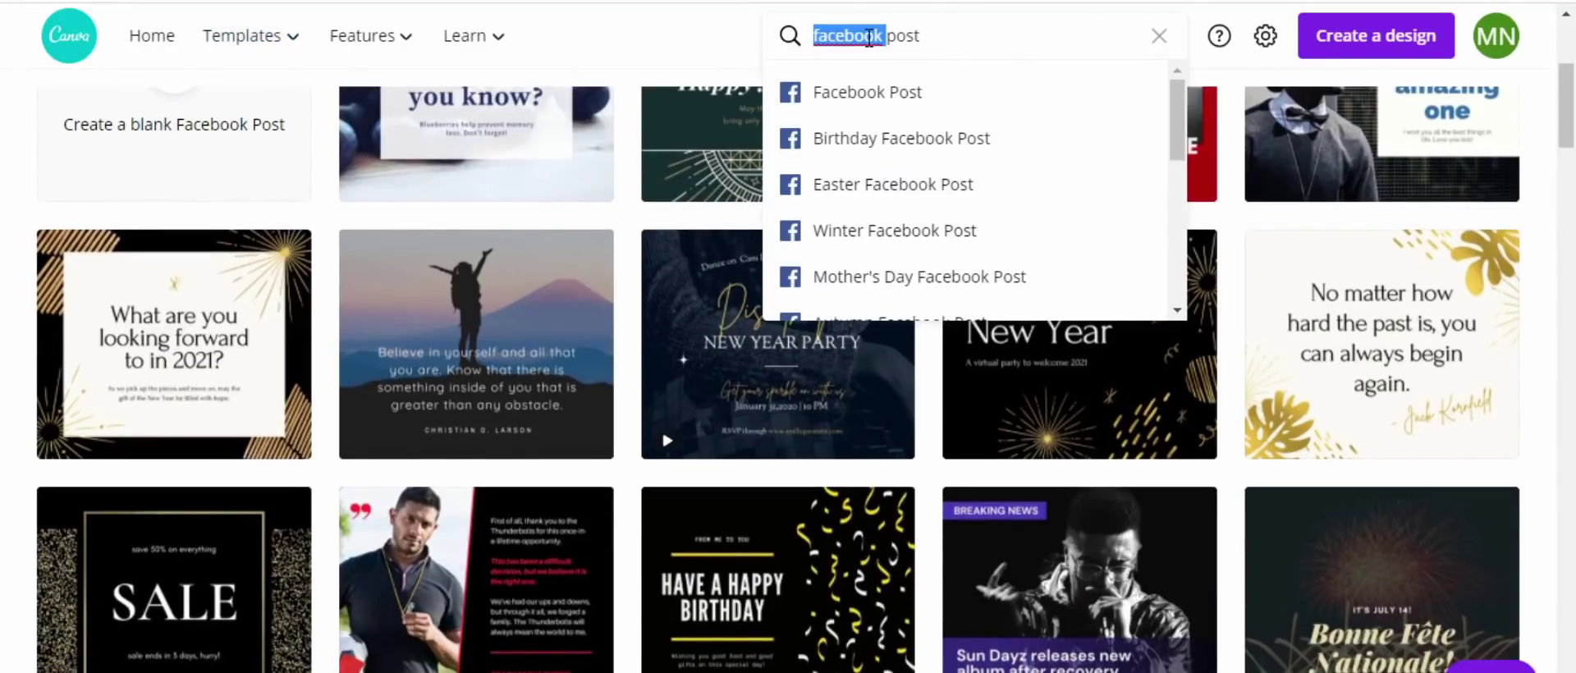
key(BackSpace)
text(instagram)
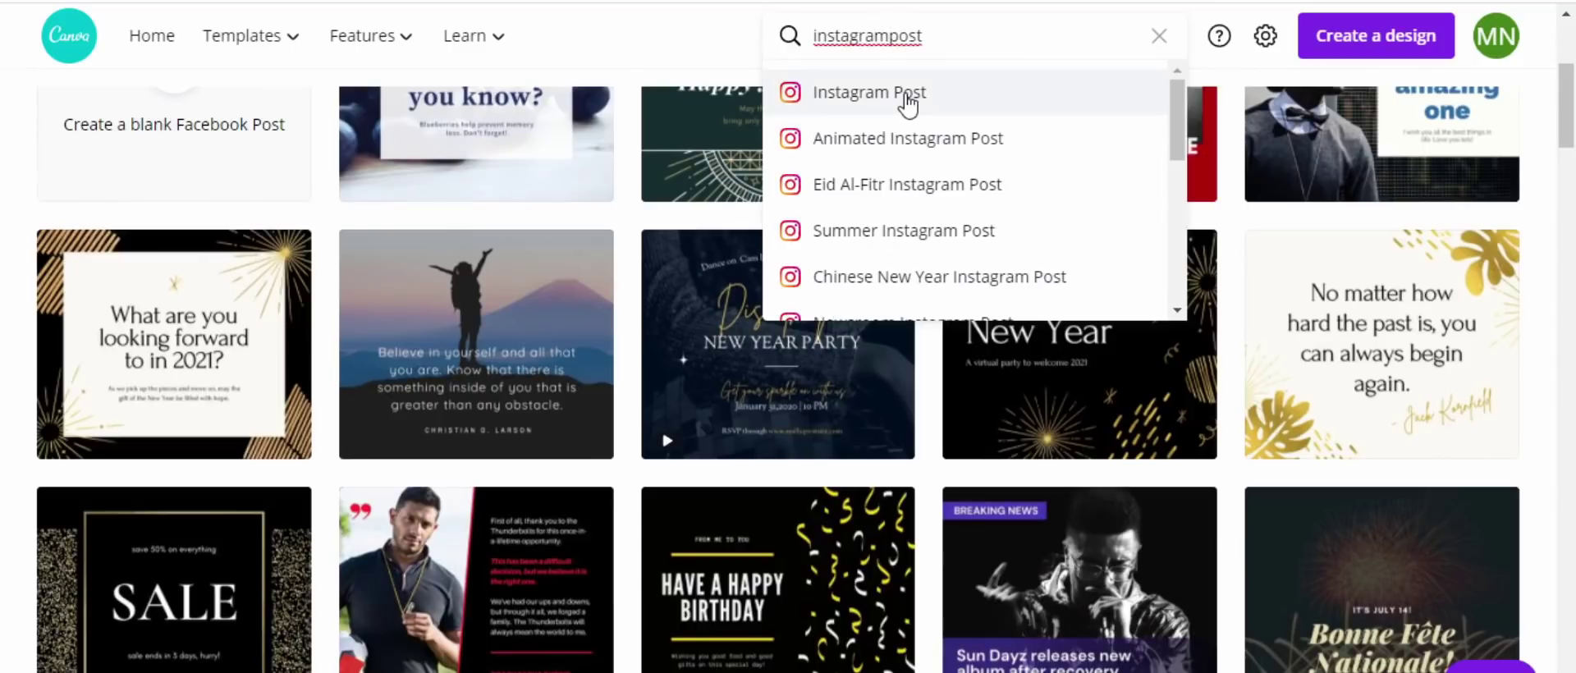
click(906, 99)
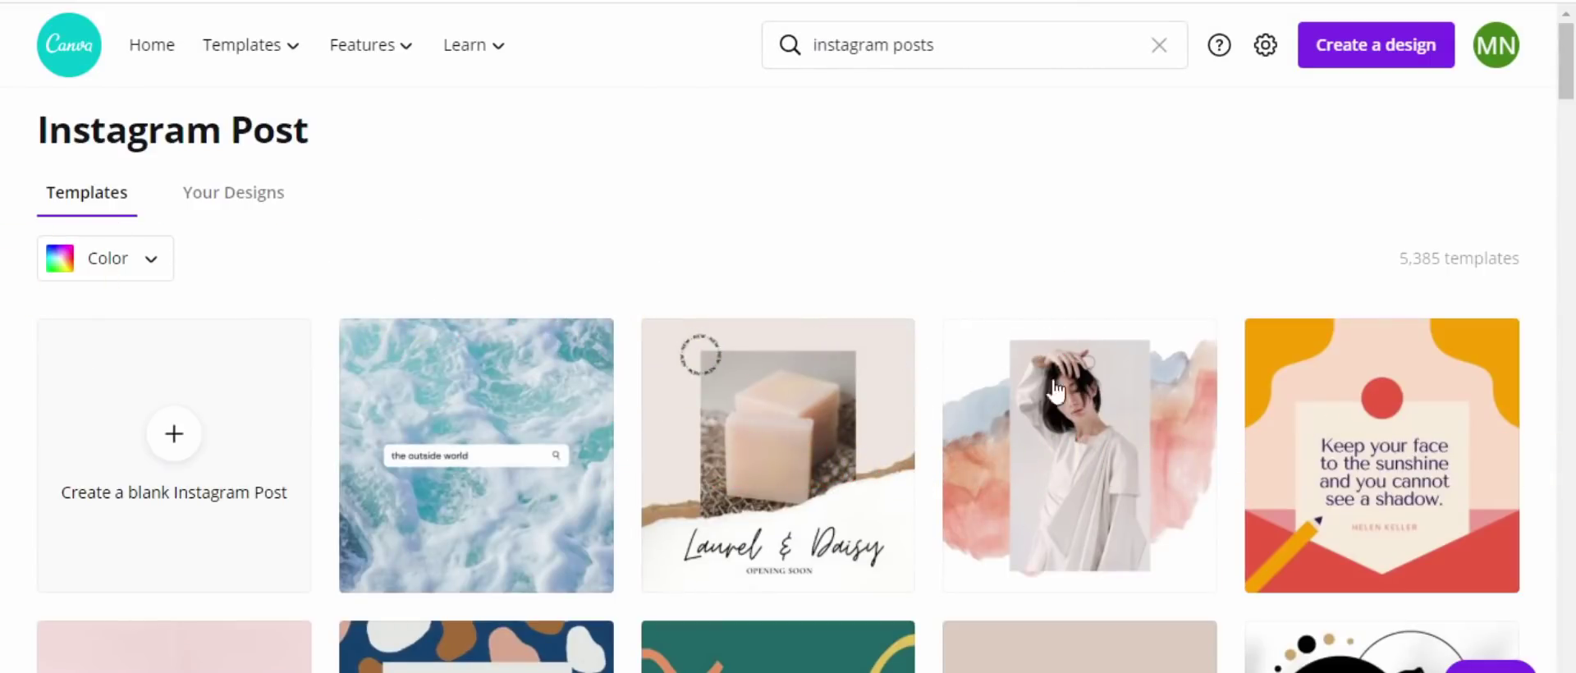
scroll(950, 504, down, 5)
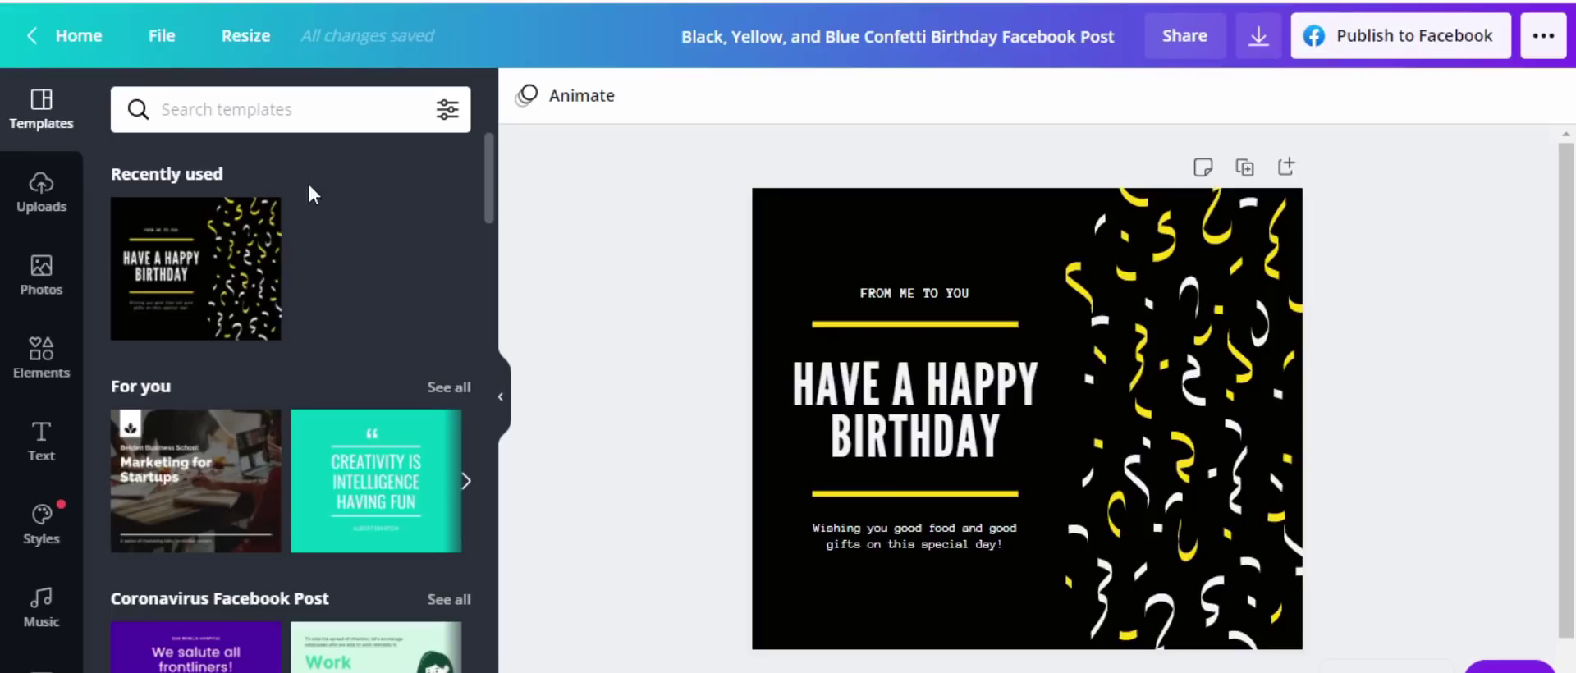
Search editor templates for 'gym' and apply the Work Out Like a Beast template.
click(317, 110)
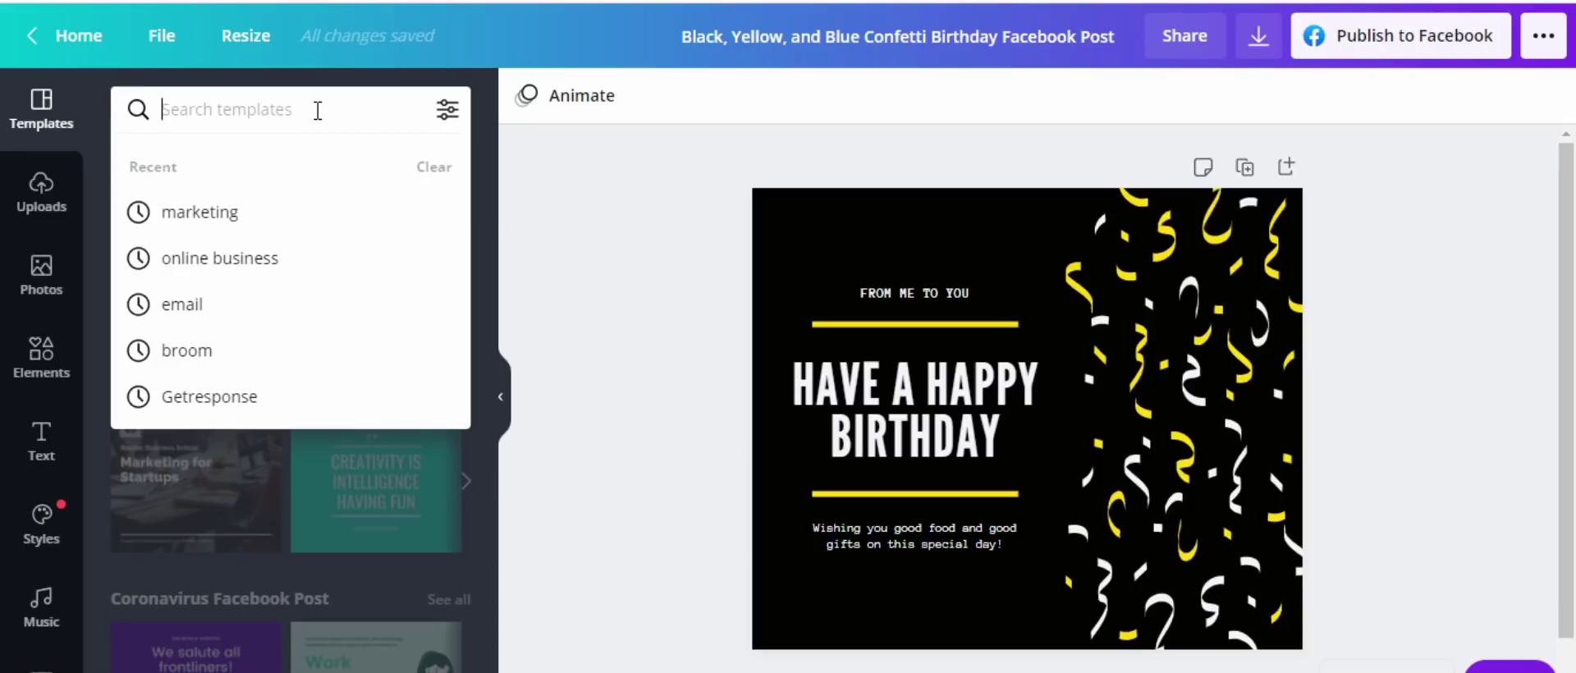
text(w)
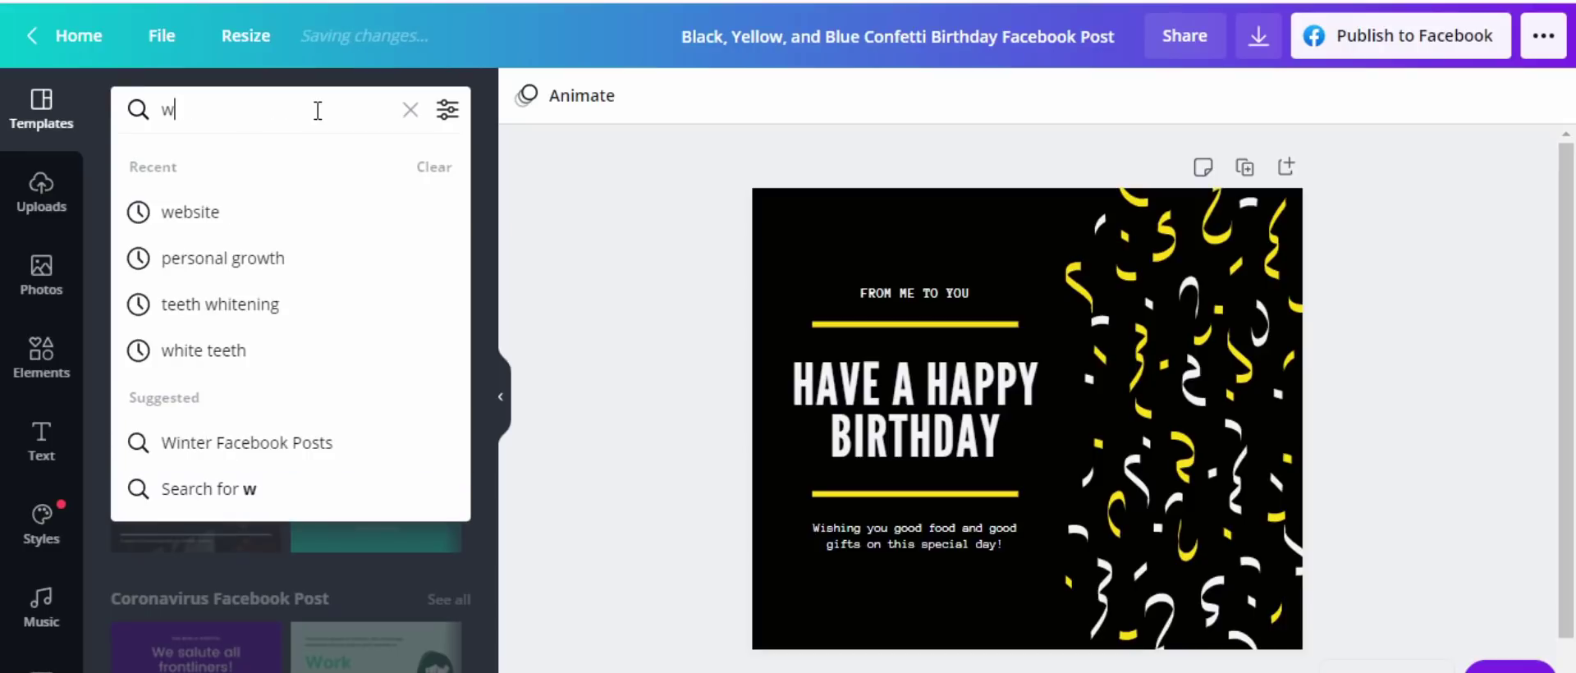
key(BackSpace)
text(gym)
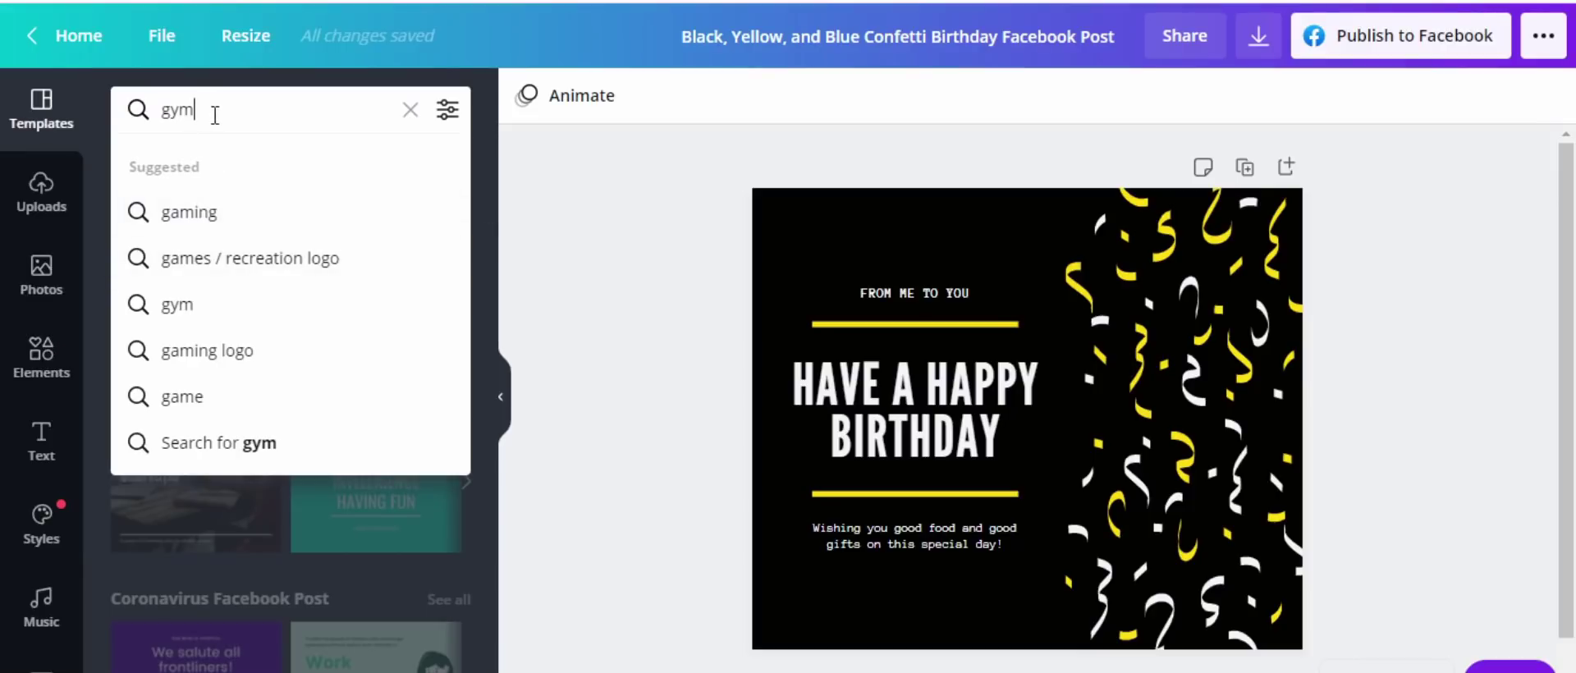
click(204, 306)
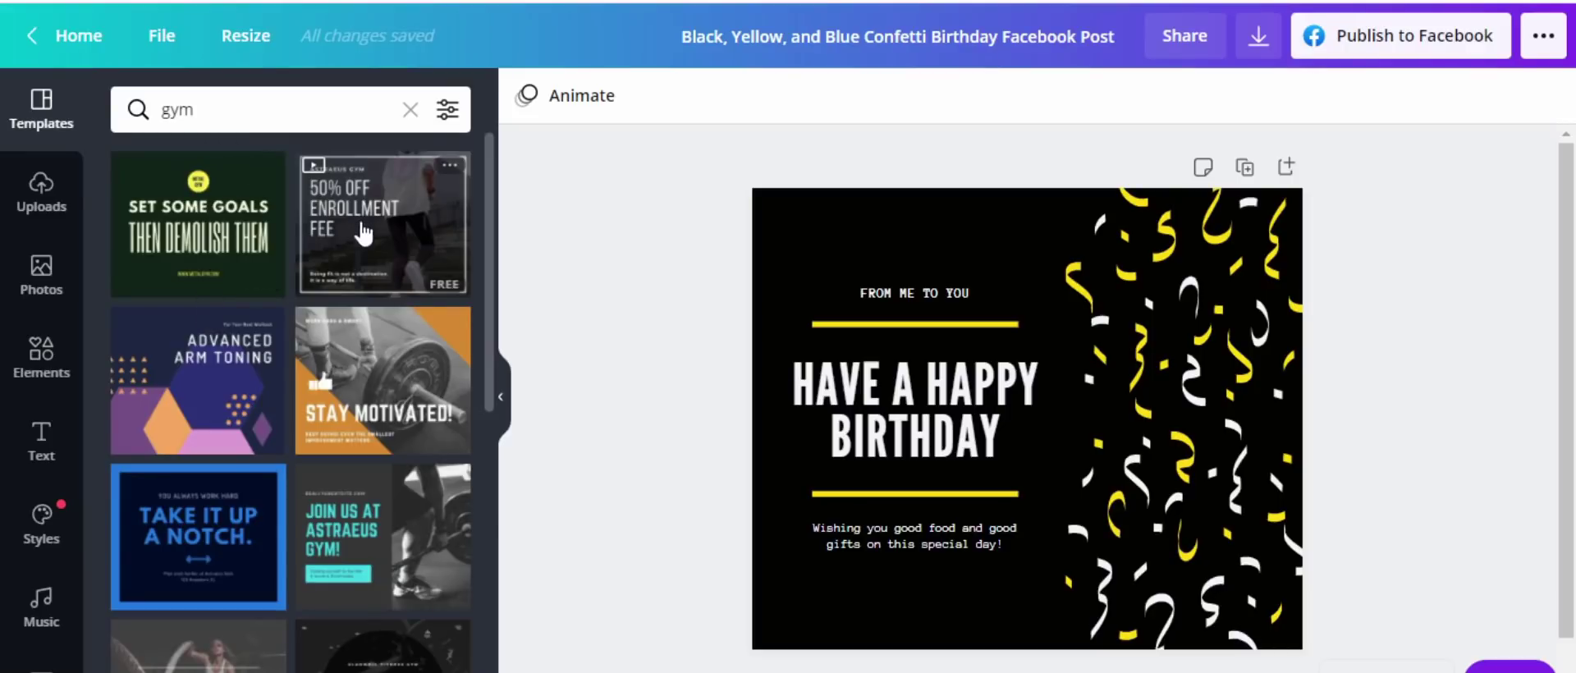
scroll(363, 234, down, 5)
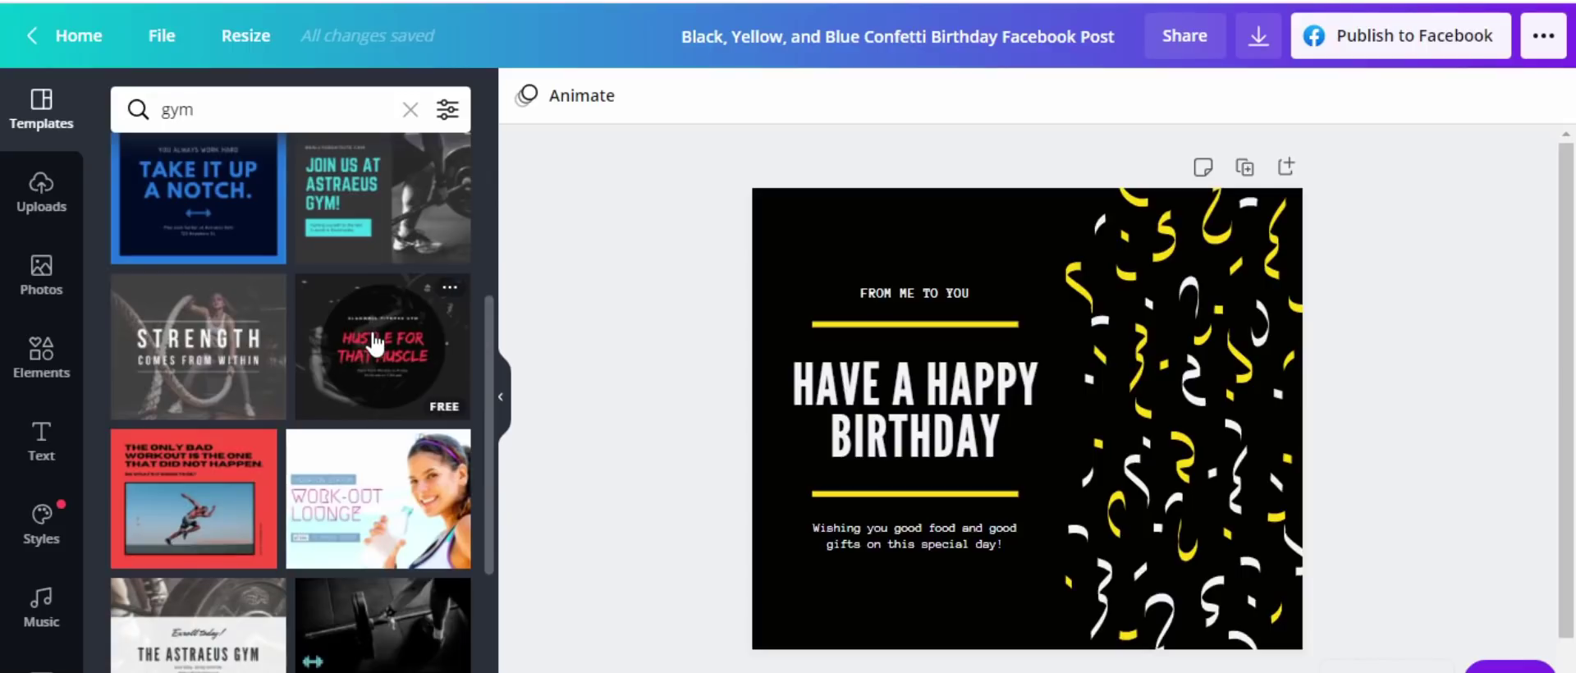
scroll(374, 345, down, 3)
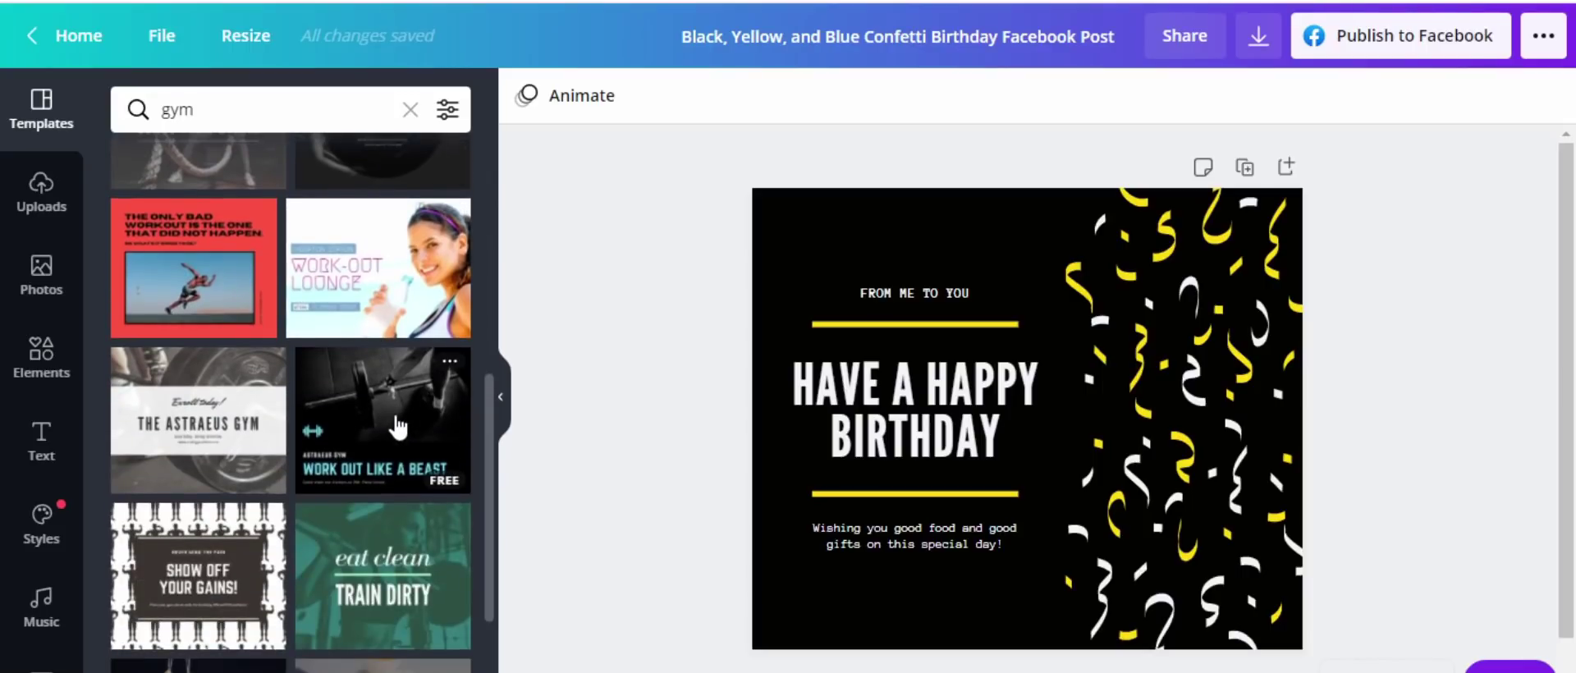
click(398, 427)
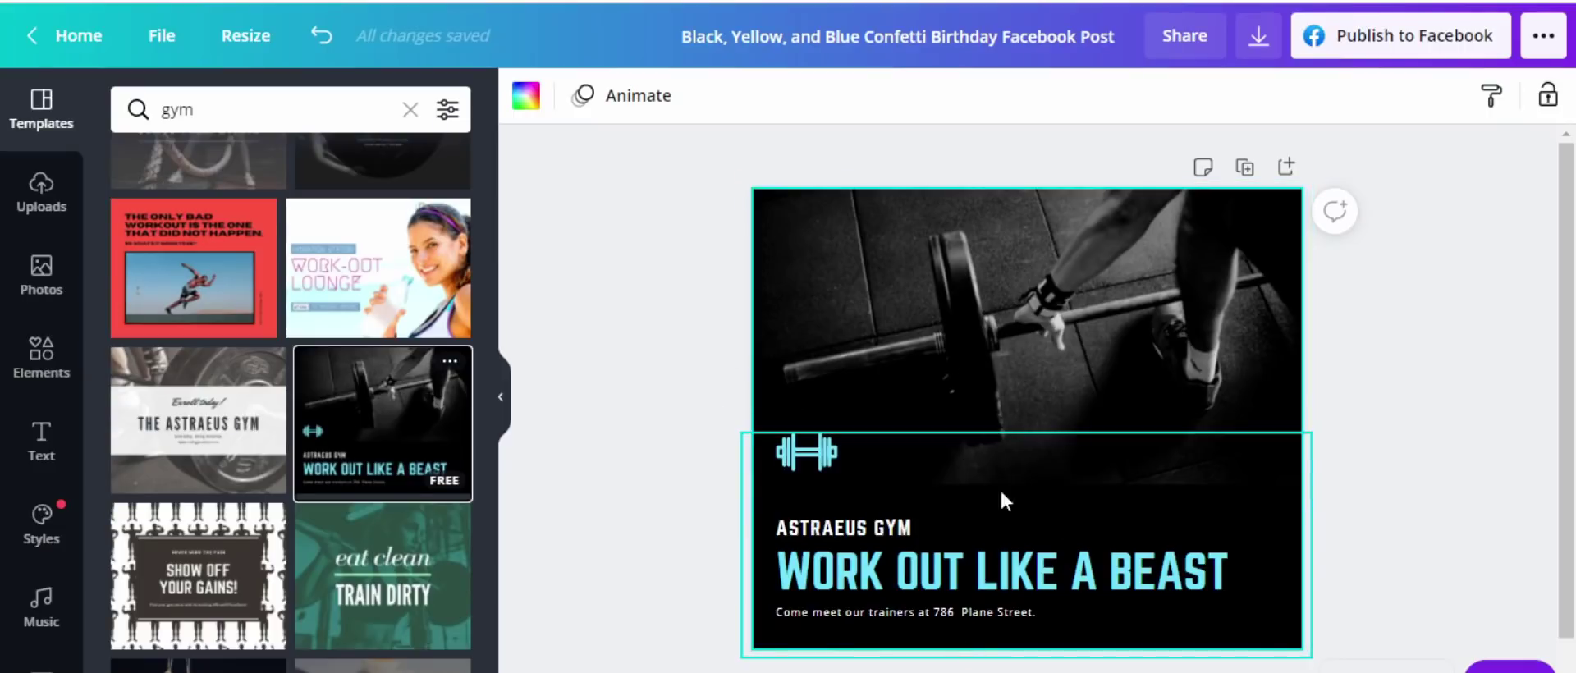
Search the stock photo library for 'workout'.
click(38, 271)
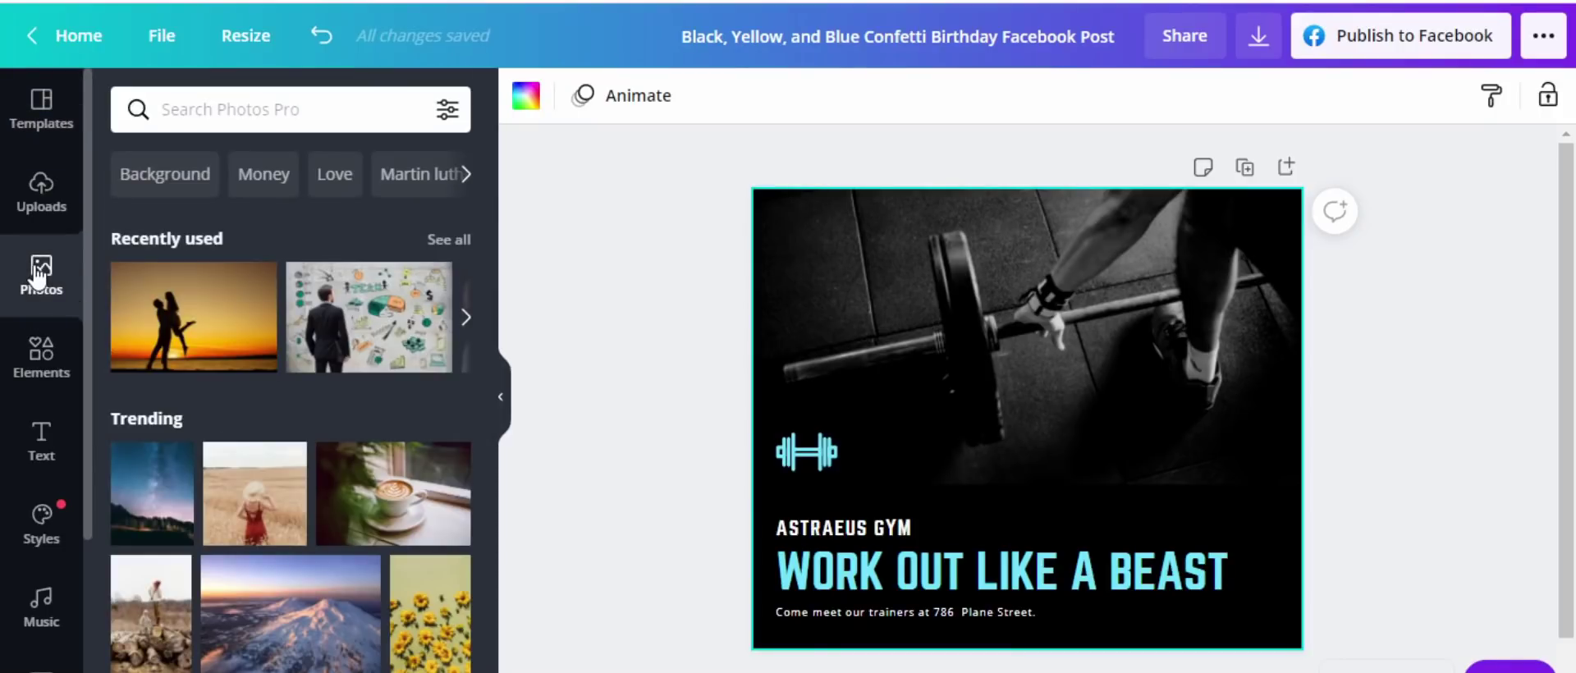
click(256, 109)
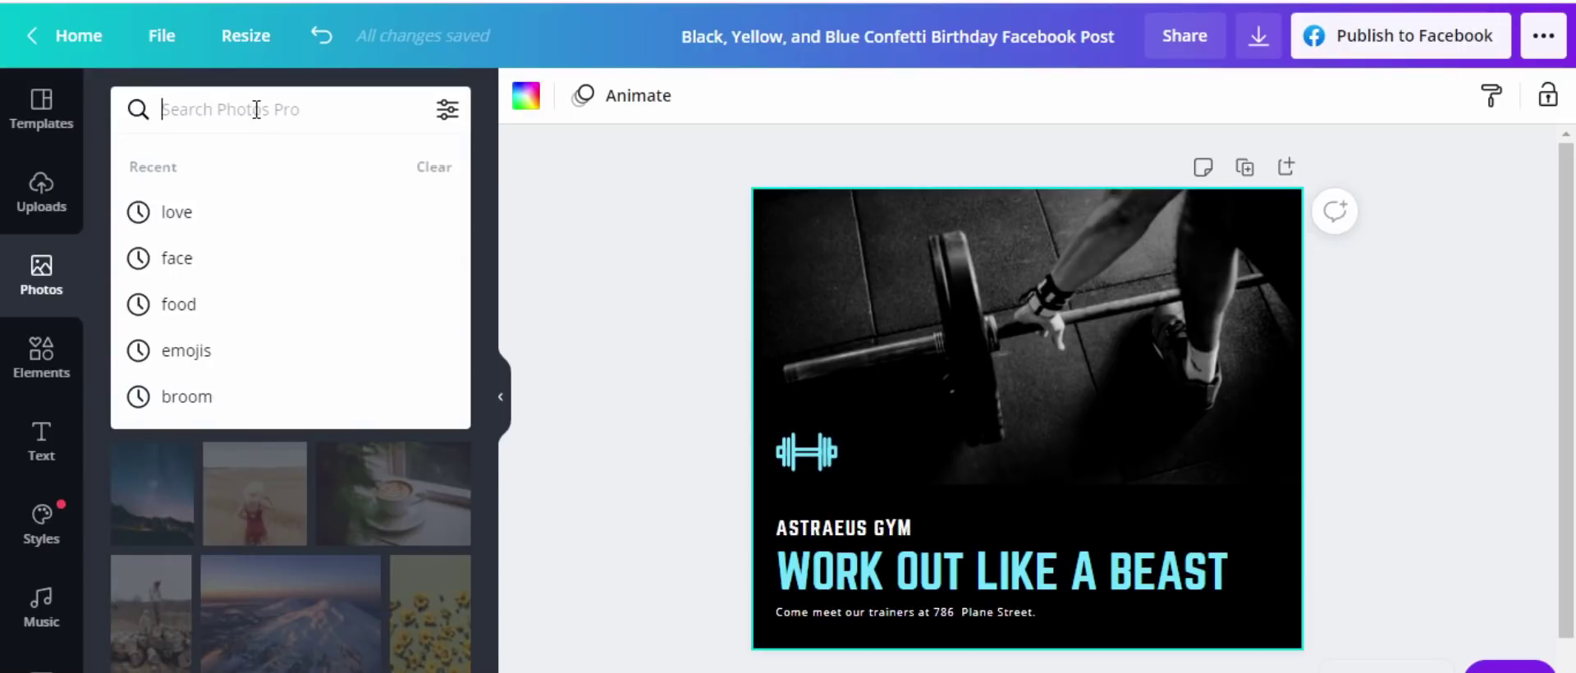
text(workout)
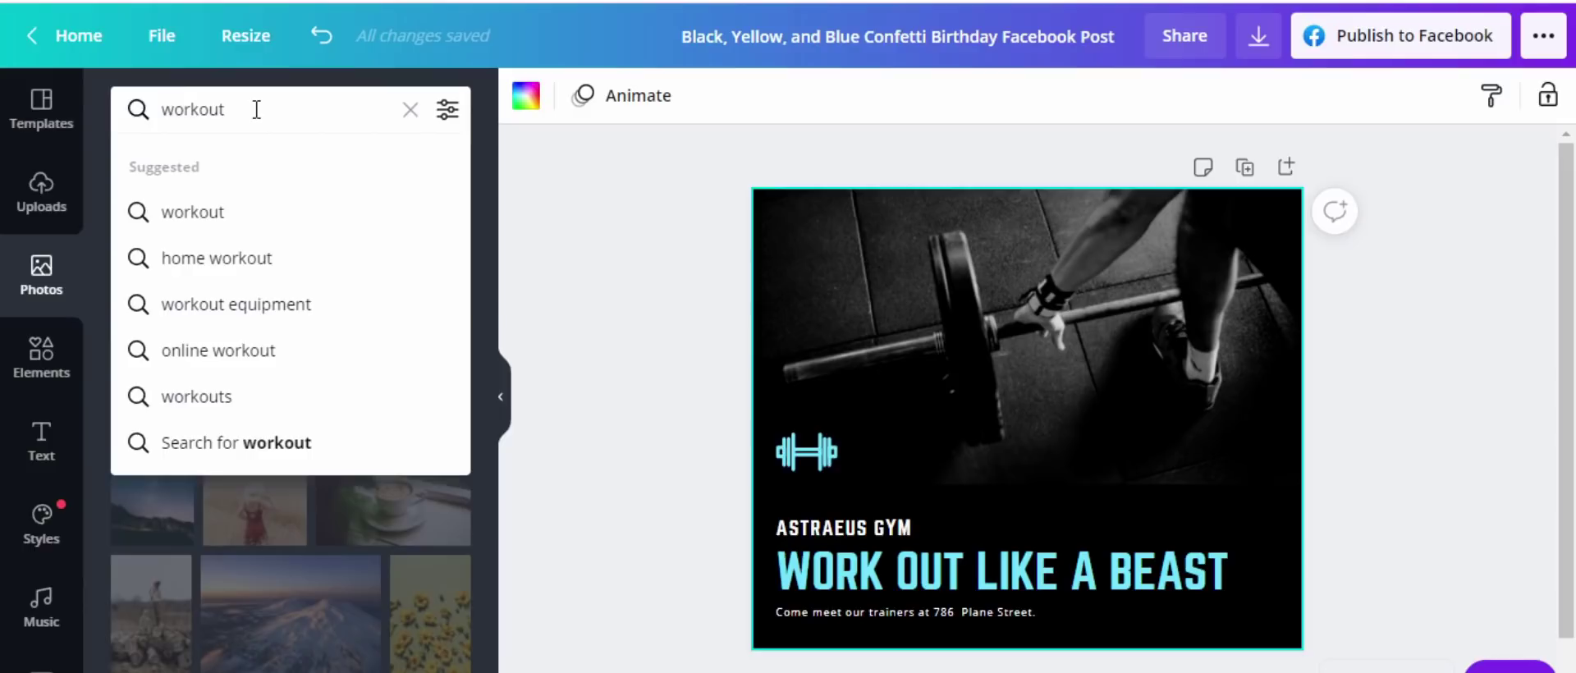
click(216, 222)
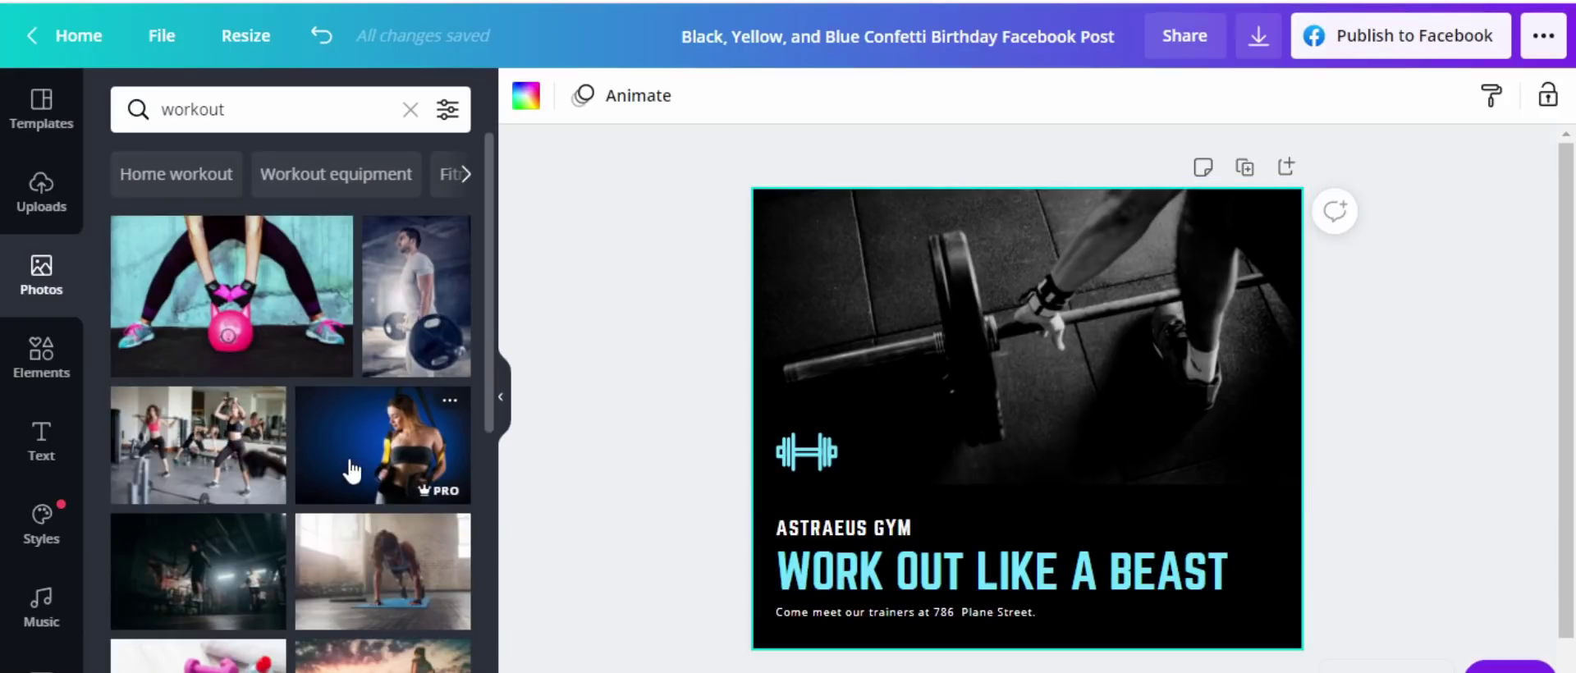
Delete the barbell photo, bottom text panel, and dumbbell title group from the page.
click(1009, 377)
key(Delete)
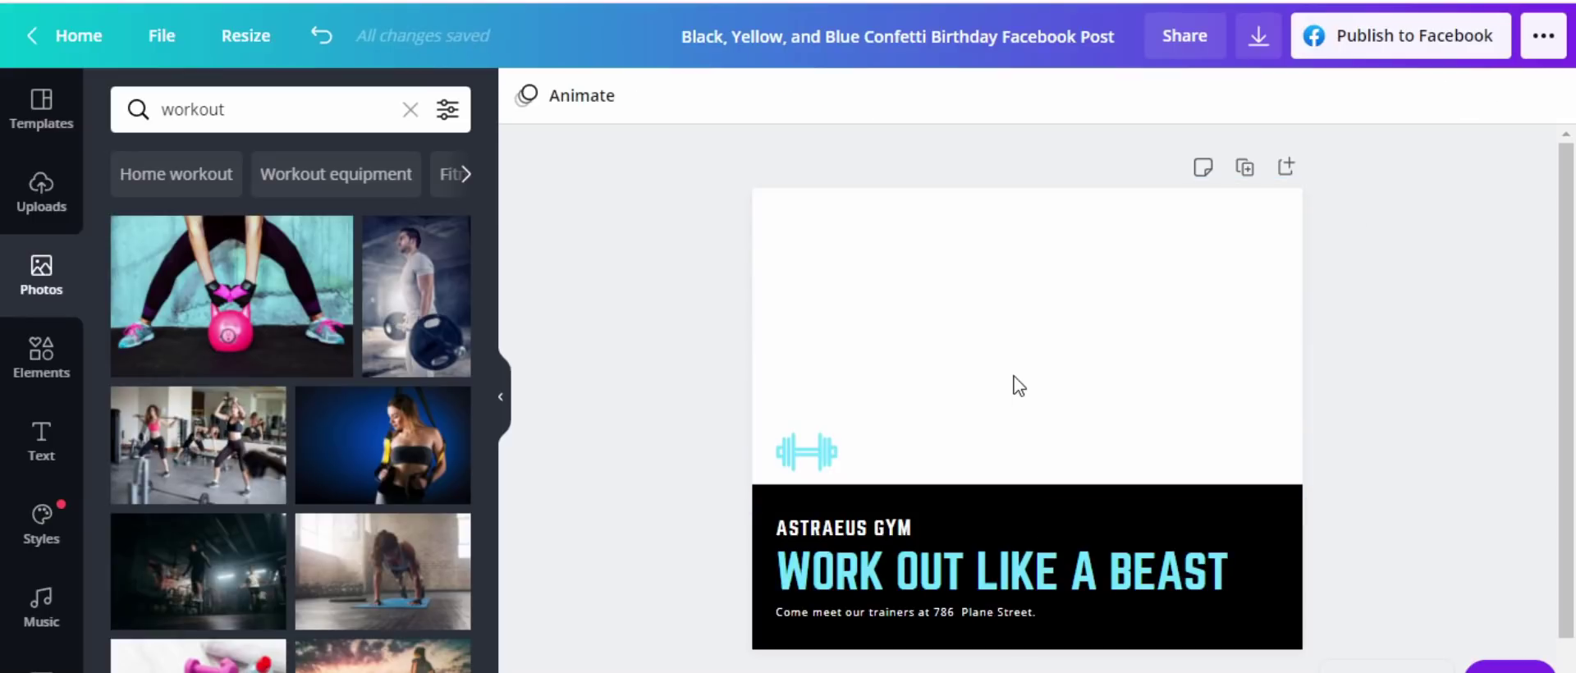
click(855, 509)
key(Delete)
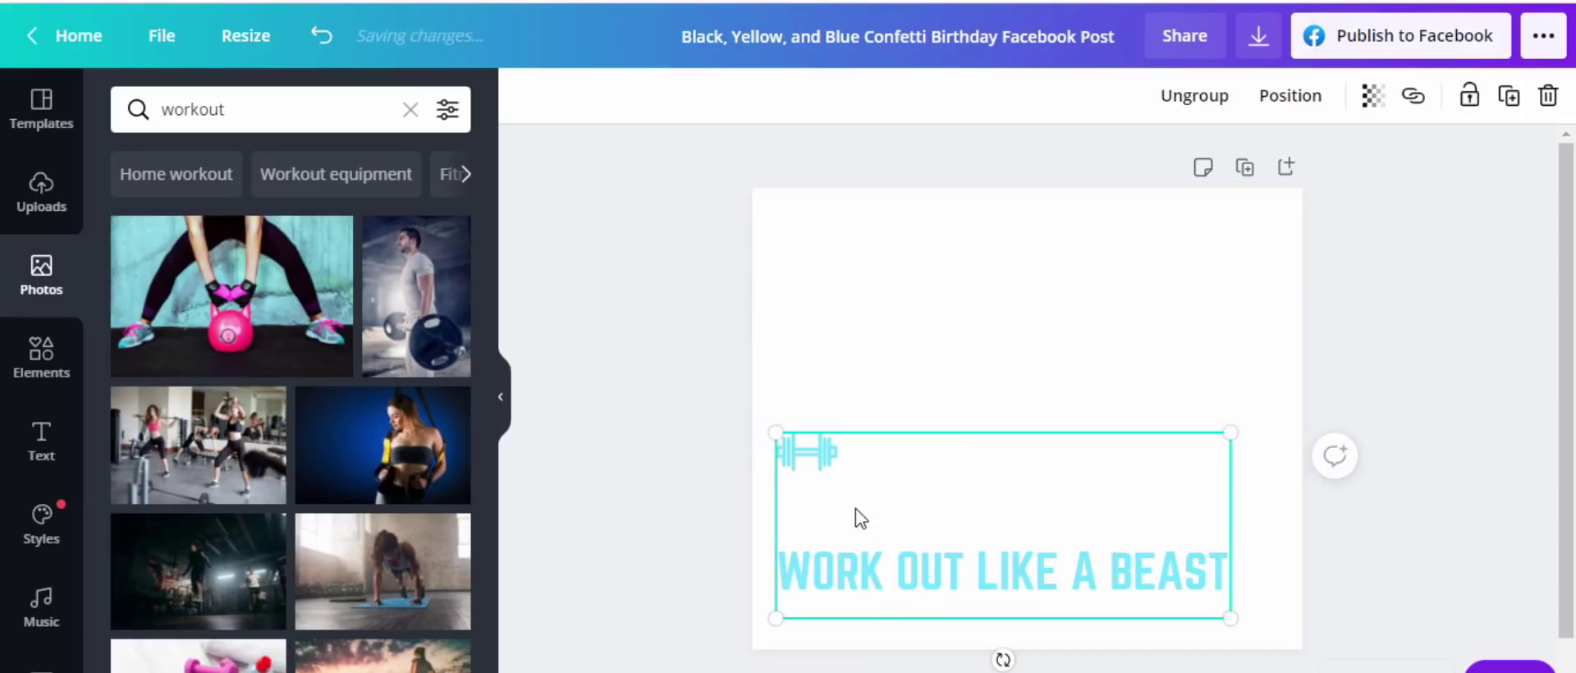
key(Delete)
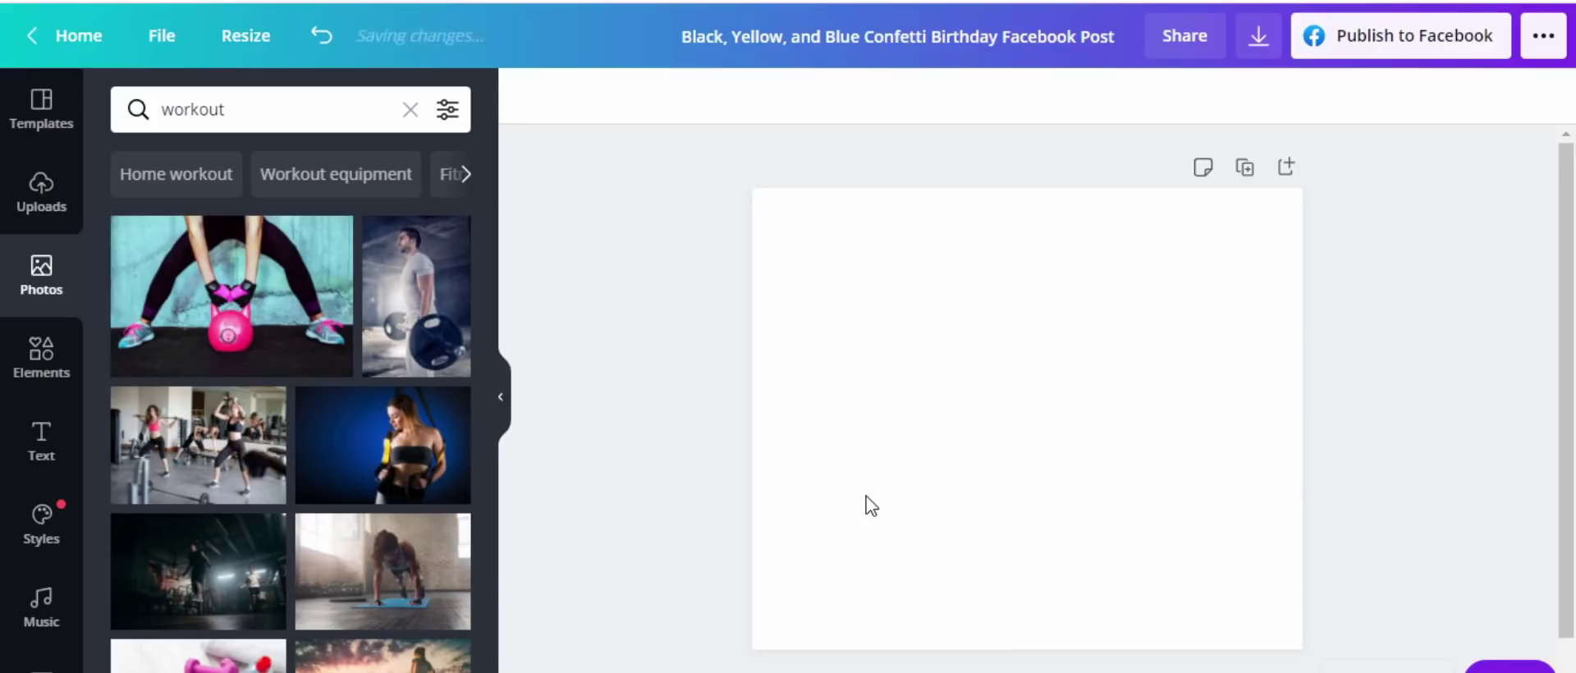
Fill the page with the blue-background photo of the woman using yellow suspension straps.
click(302, 474)
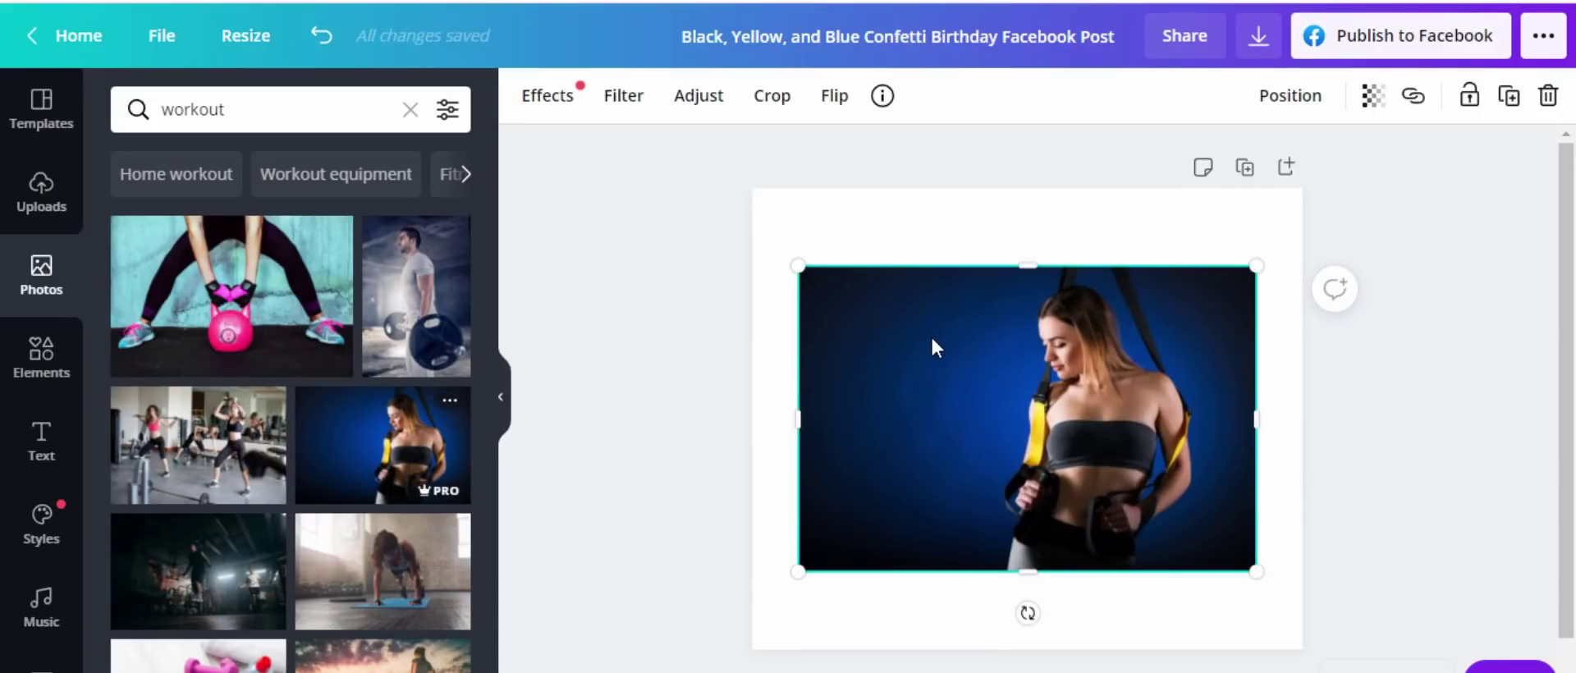
key(Delete)
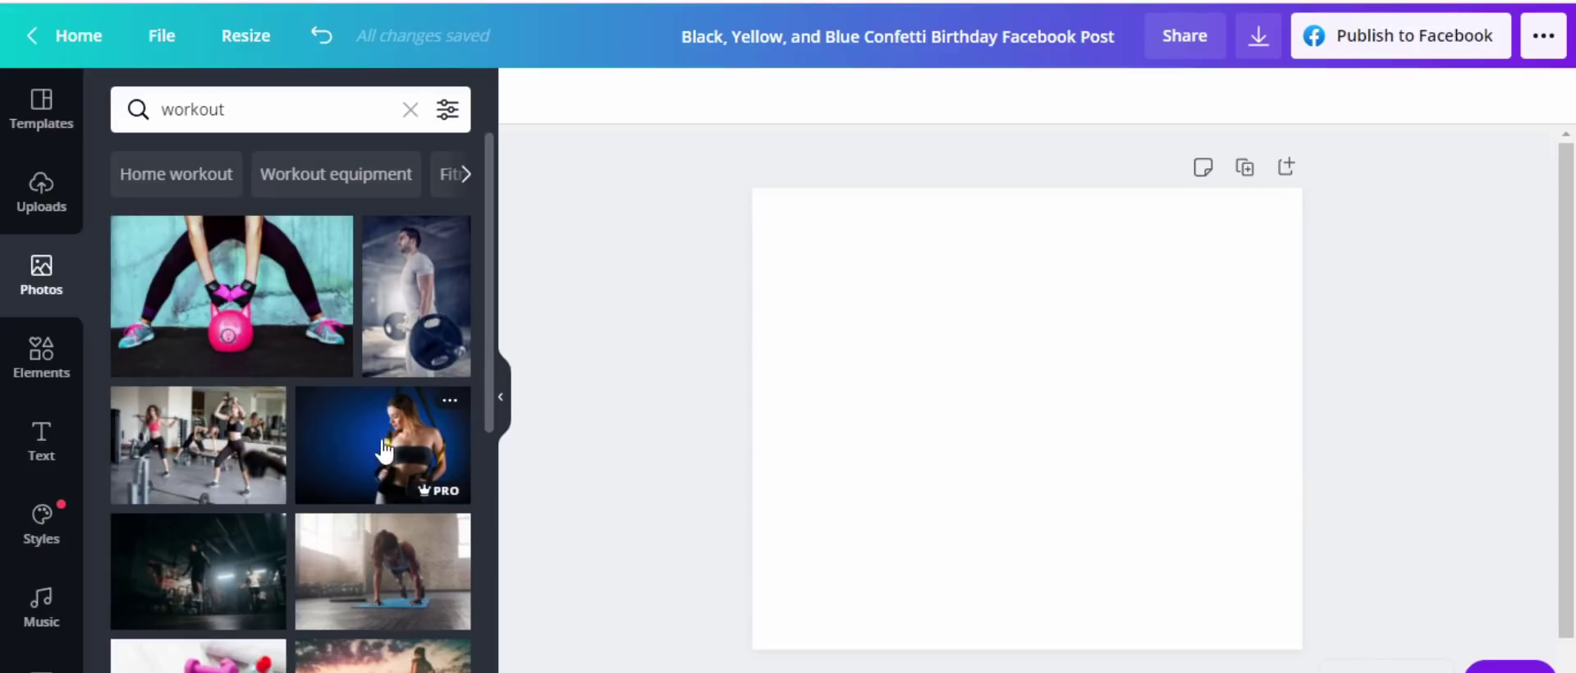
drag(379, 443, 829, 223)
drag(830, 230, 831, 219)
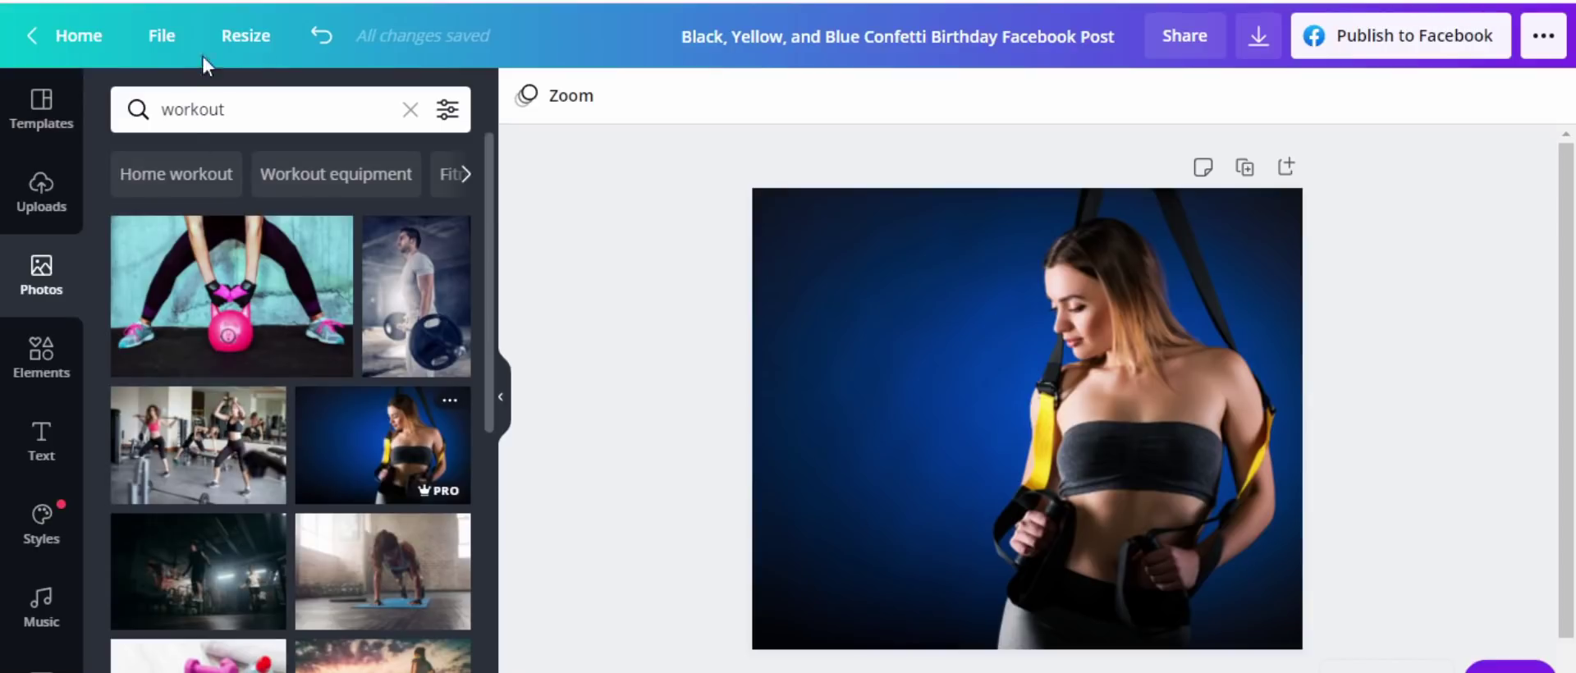
click(321, 36)
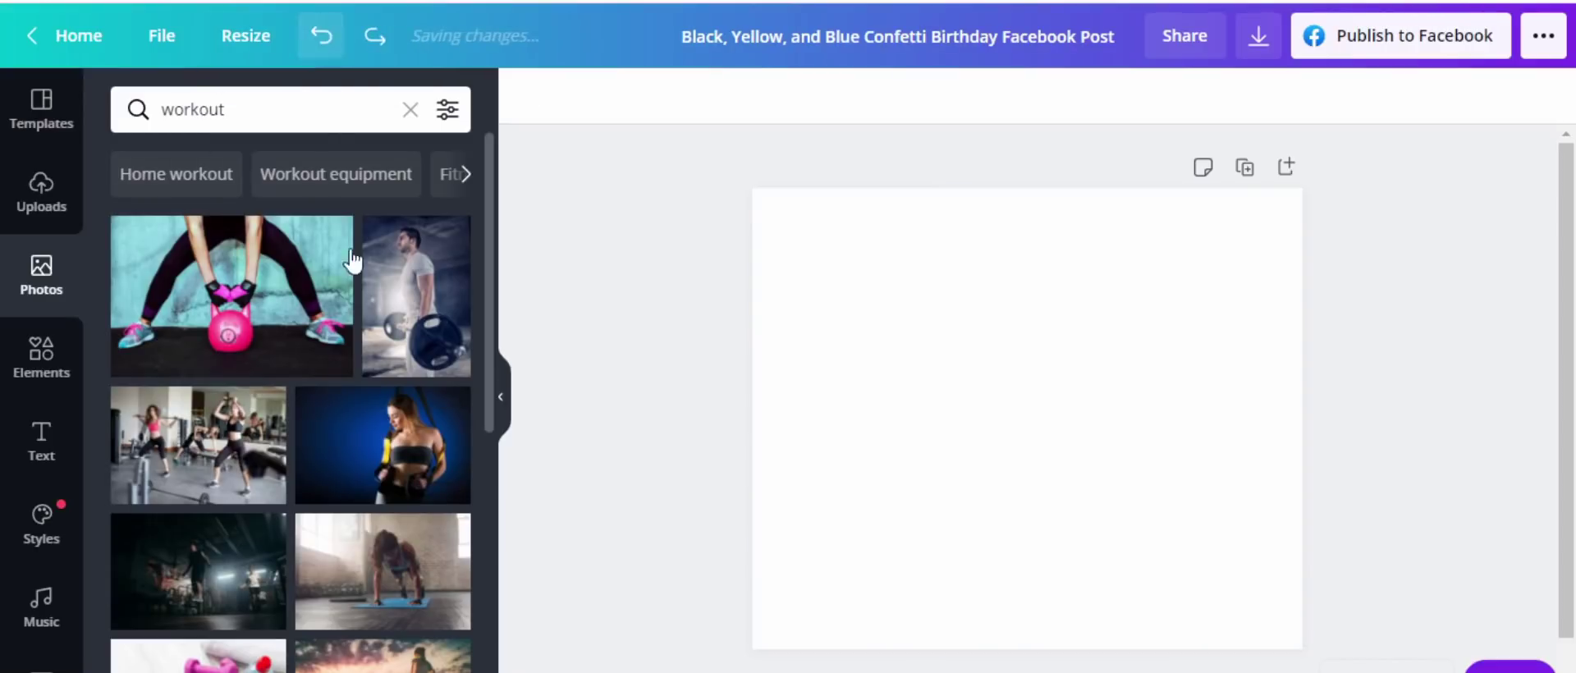
click(388, 425)
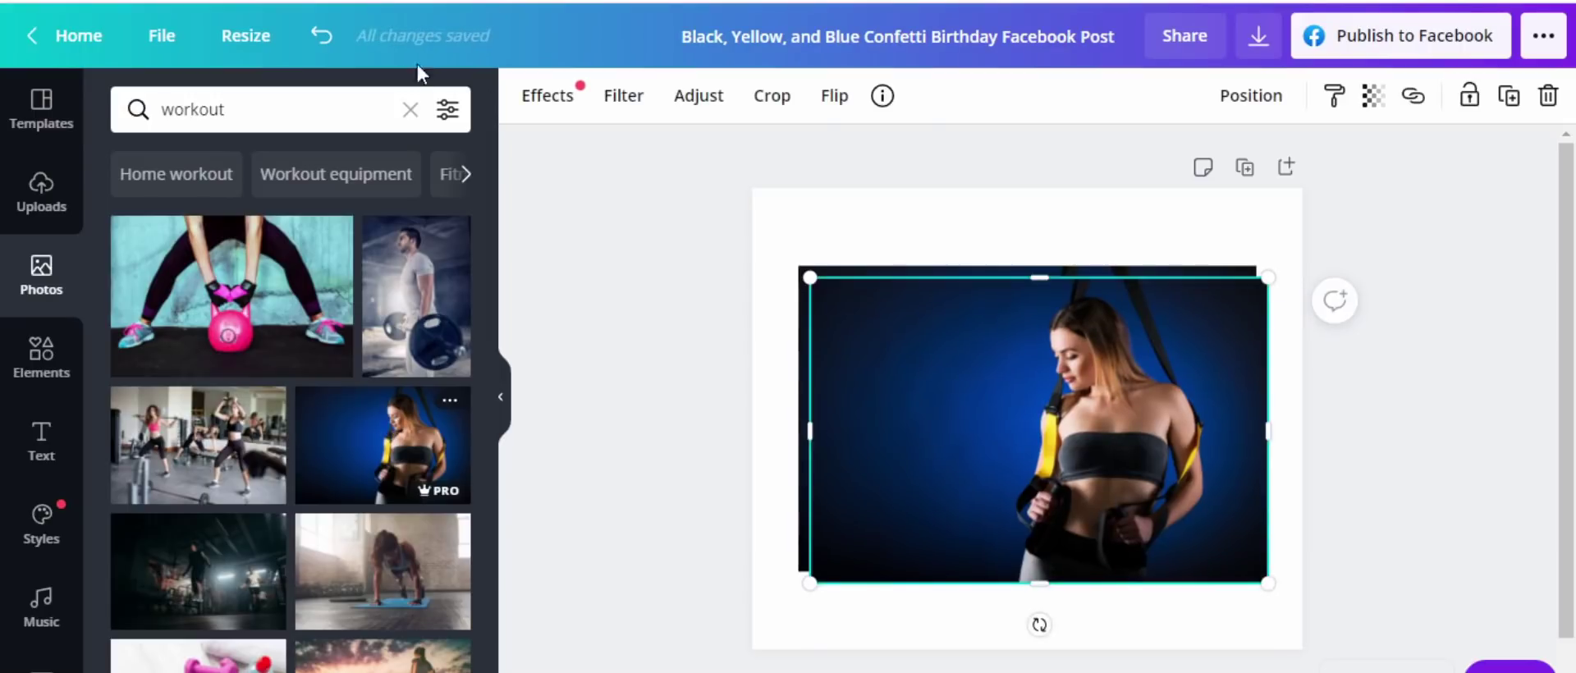
click(336, 37)
click(337, 37)
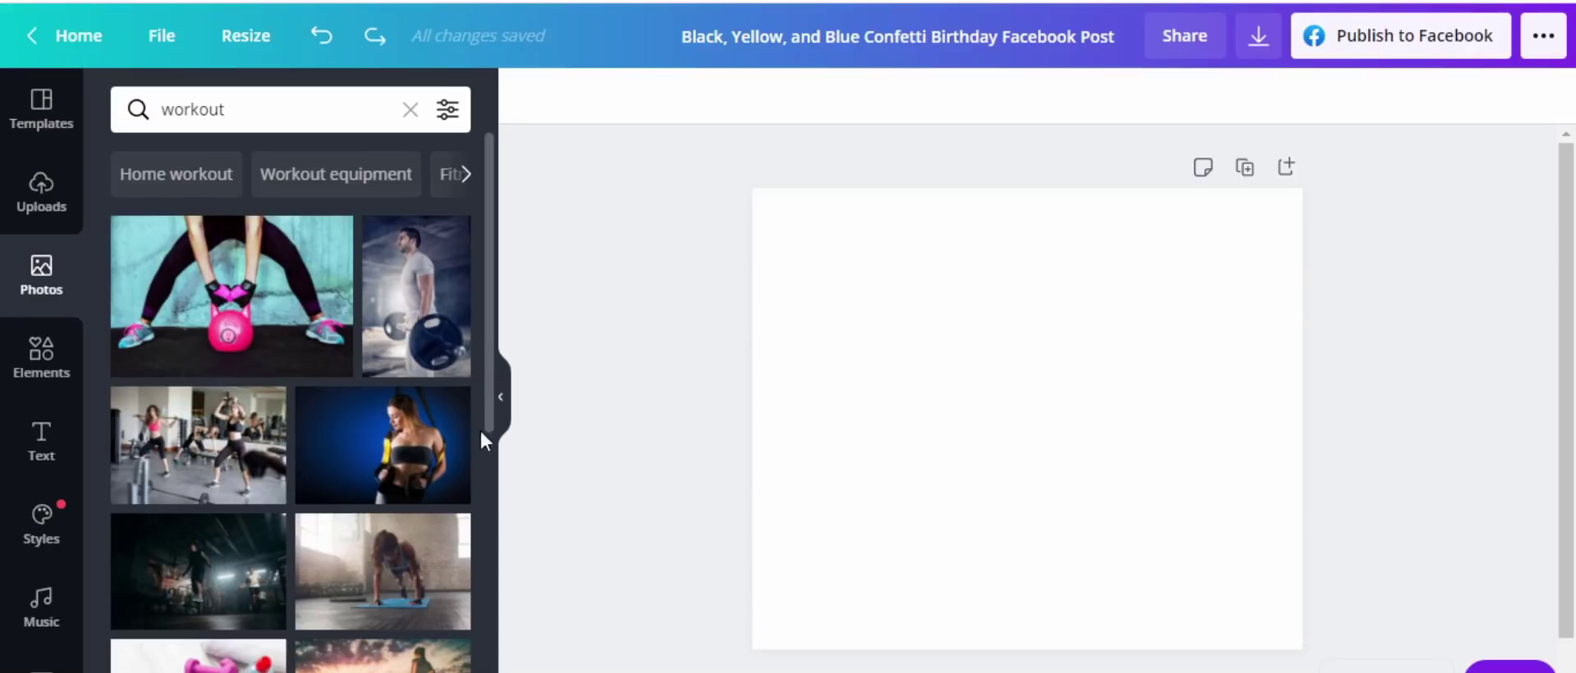
drag(382, 435, 757, 323)
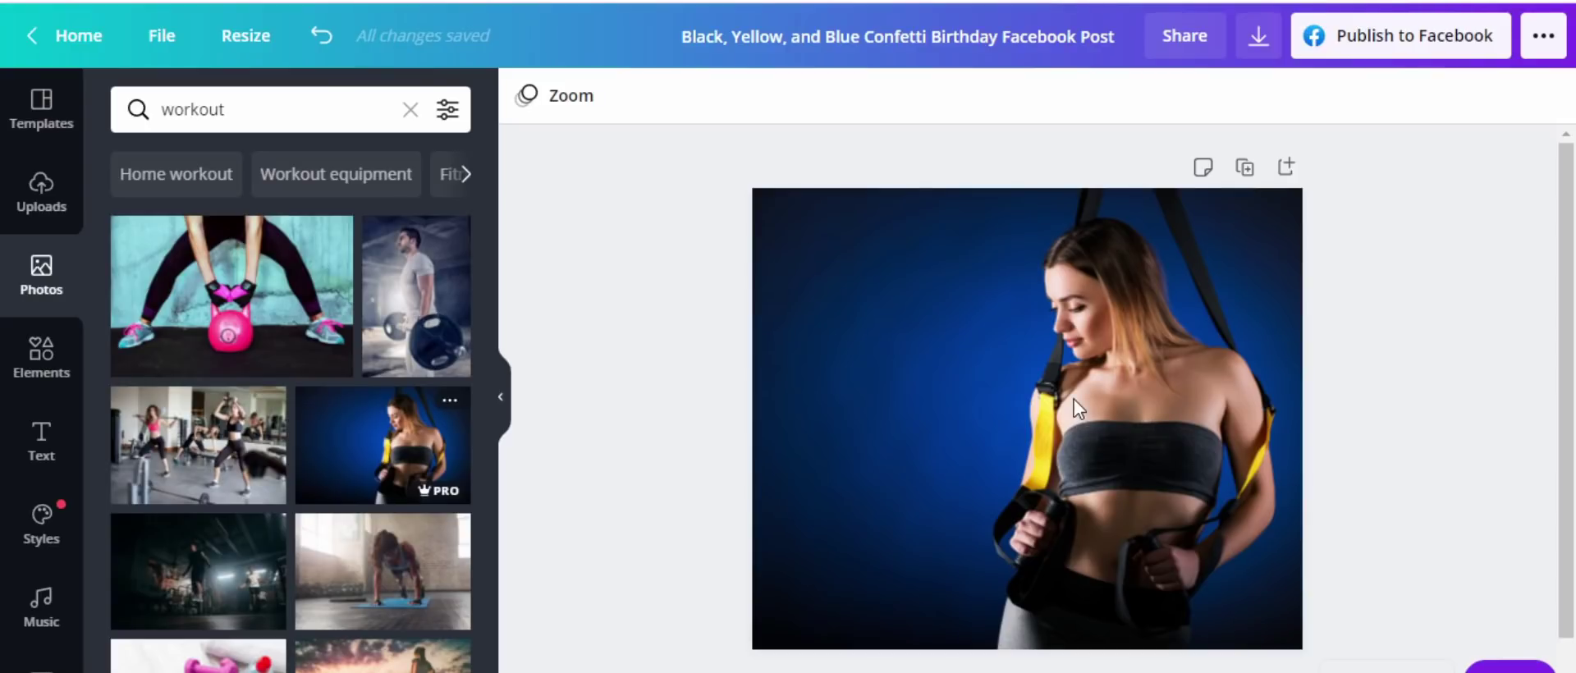
Add the yellow Shrikhand fun text, starting it 'Burn All the', at size 36.
click(41, 443)
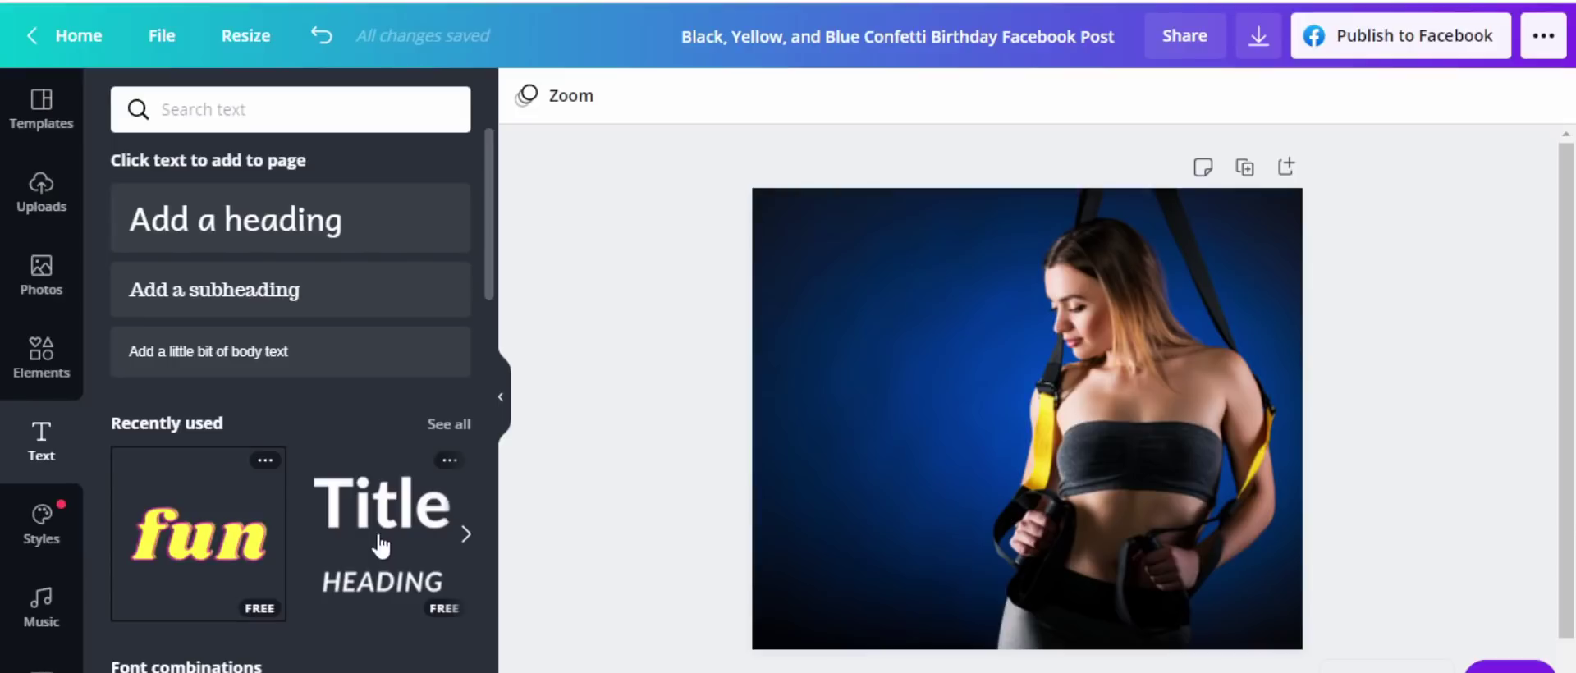
click(237, 543)
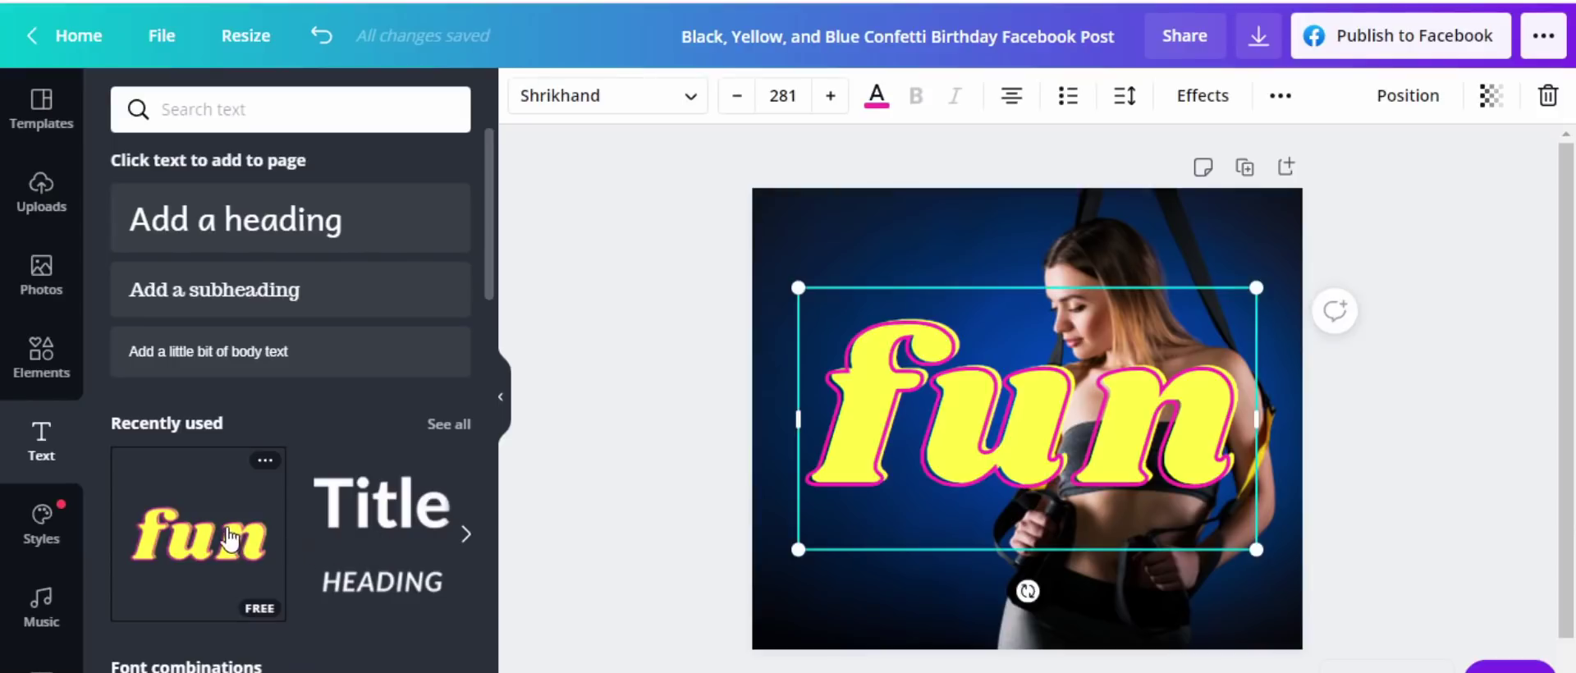
double_click(1235, 435)
drag(1233, 431, 872, 427)
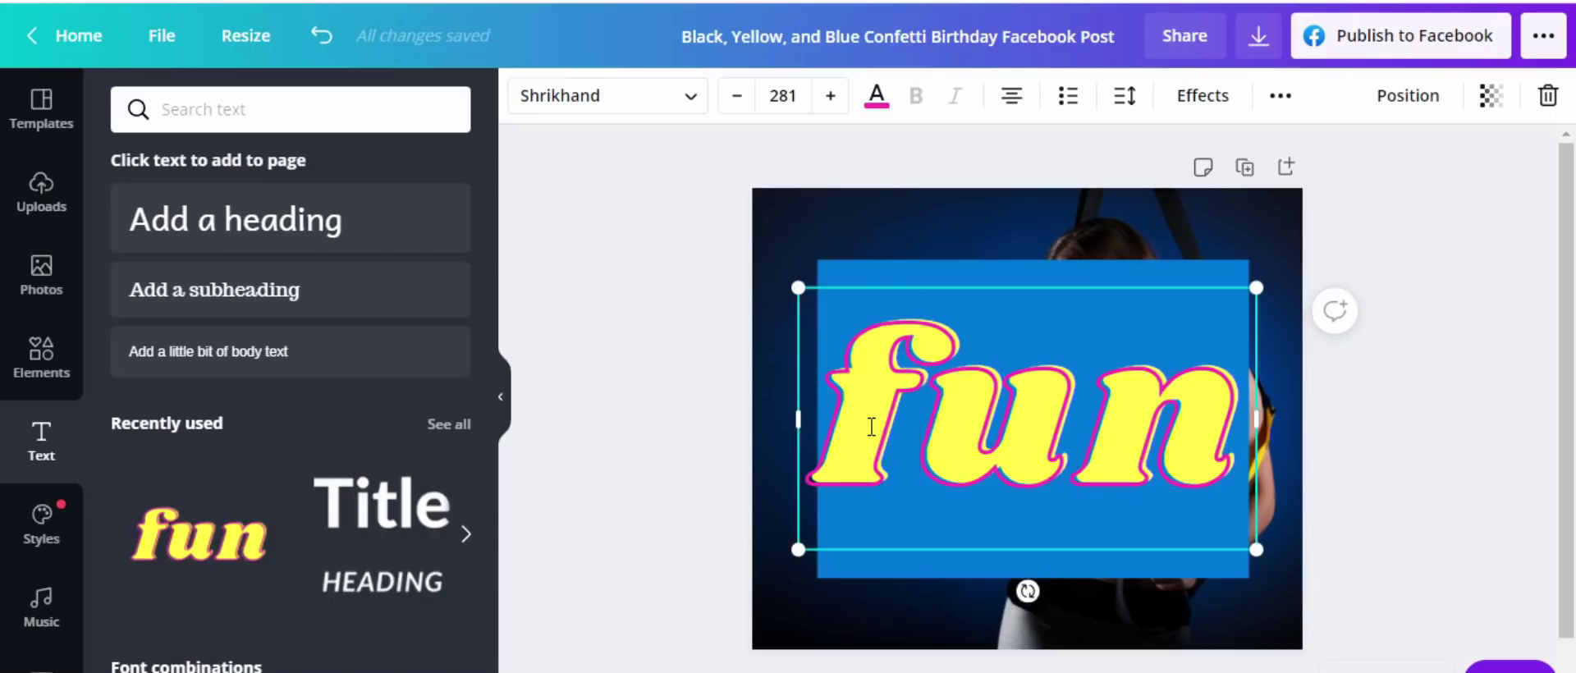
text(Burn)
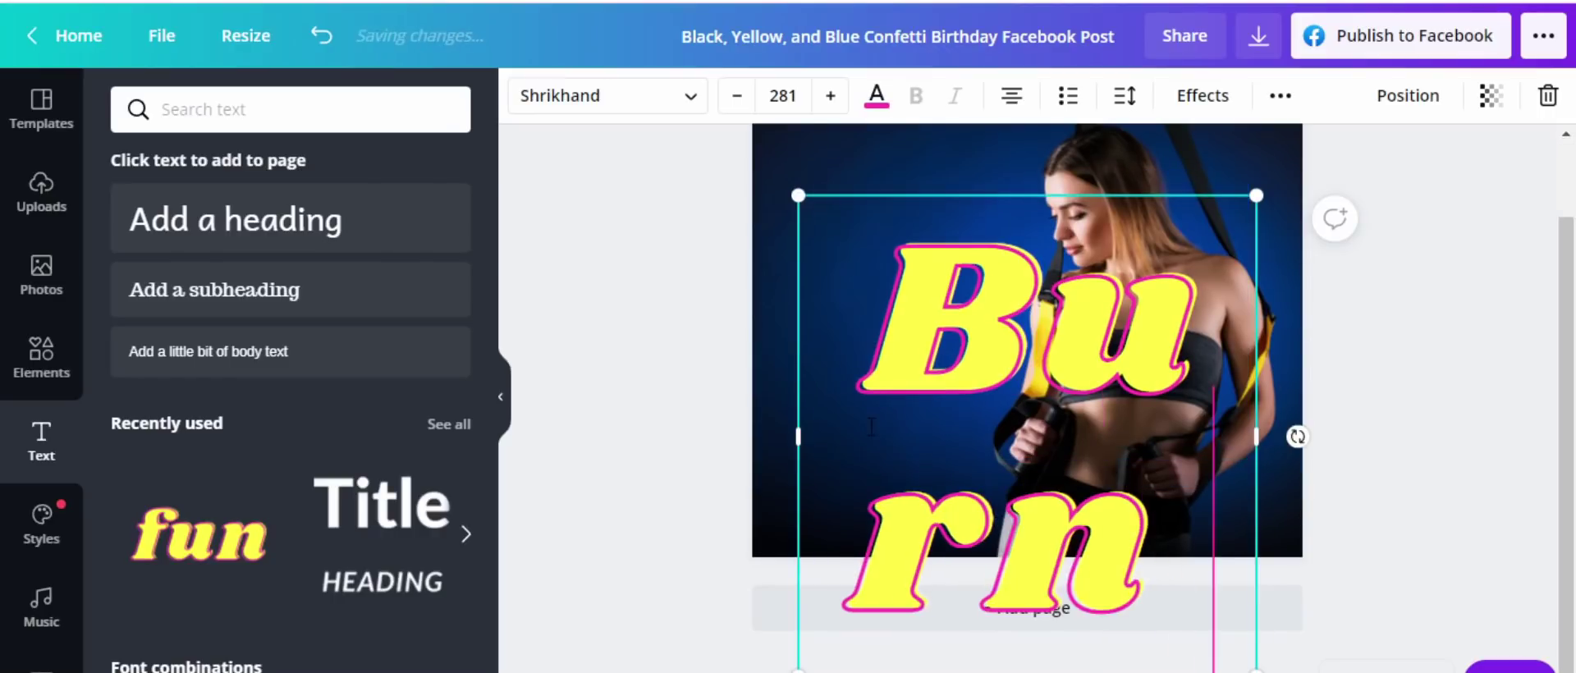
text( All the)
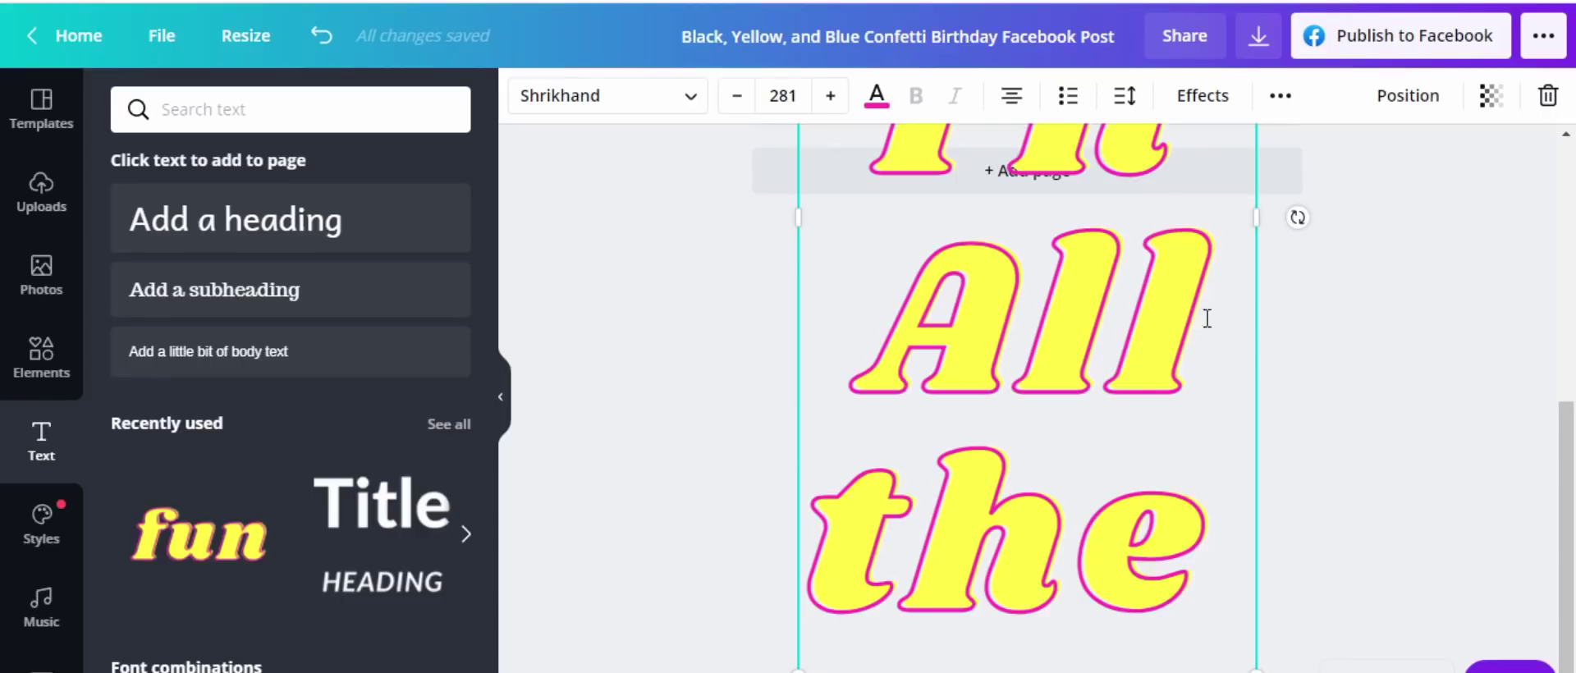
click(784, 97)
scroll(805, 356, down, 3)
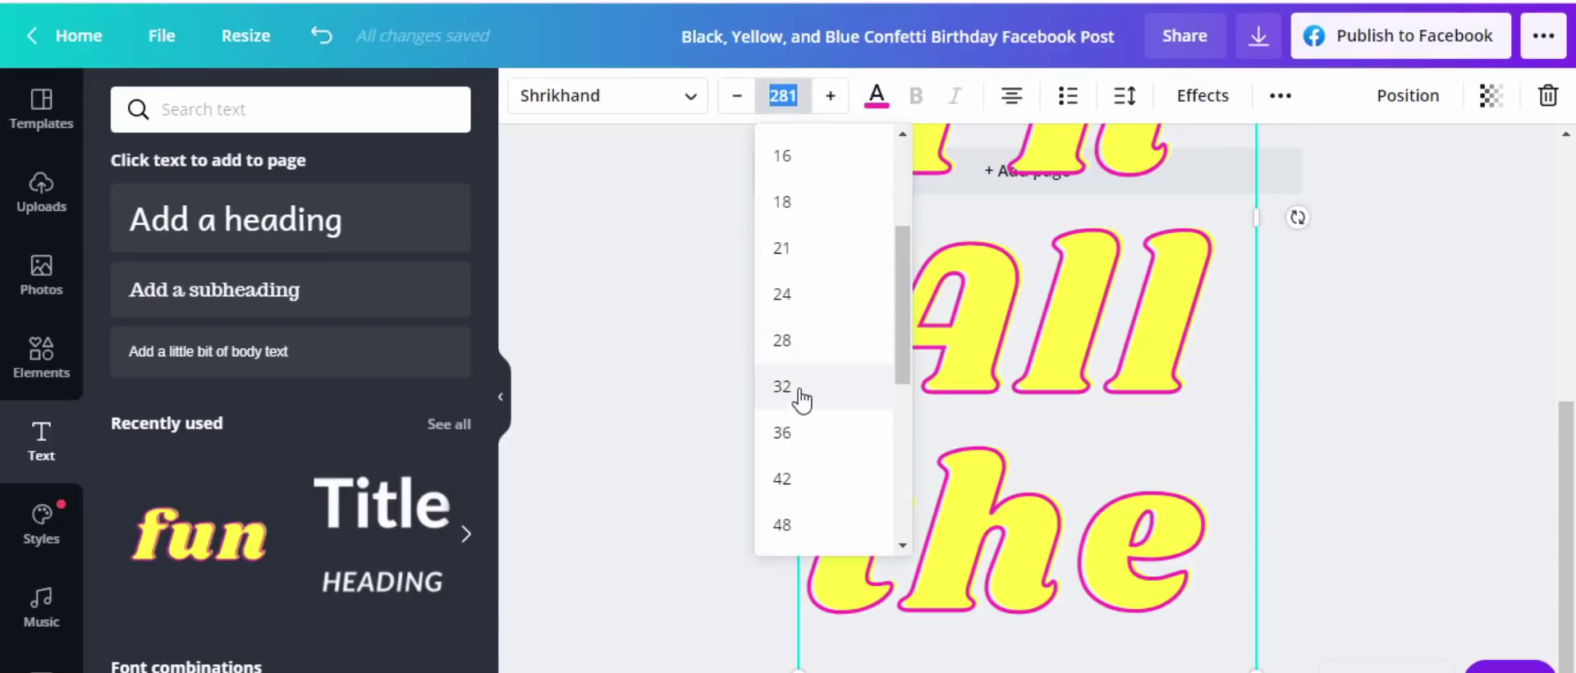
click(795, 433)
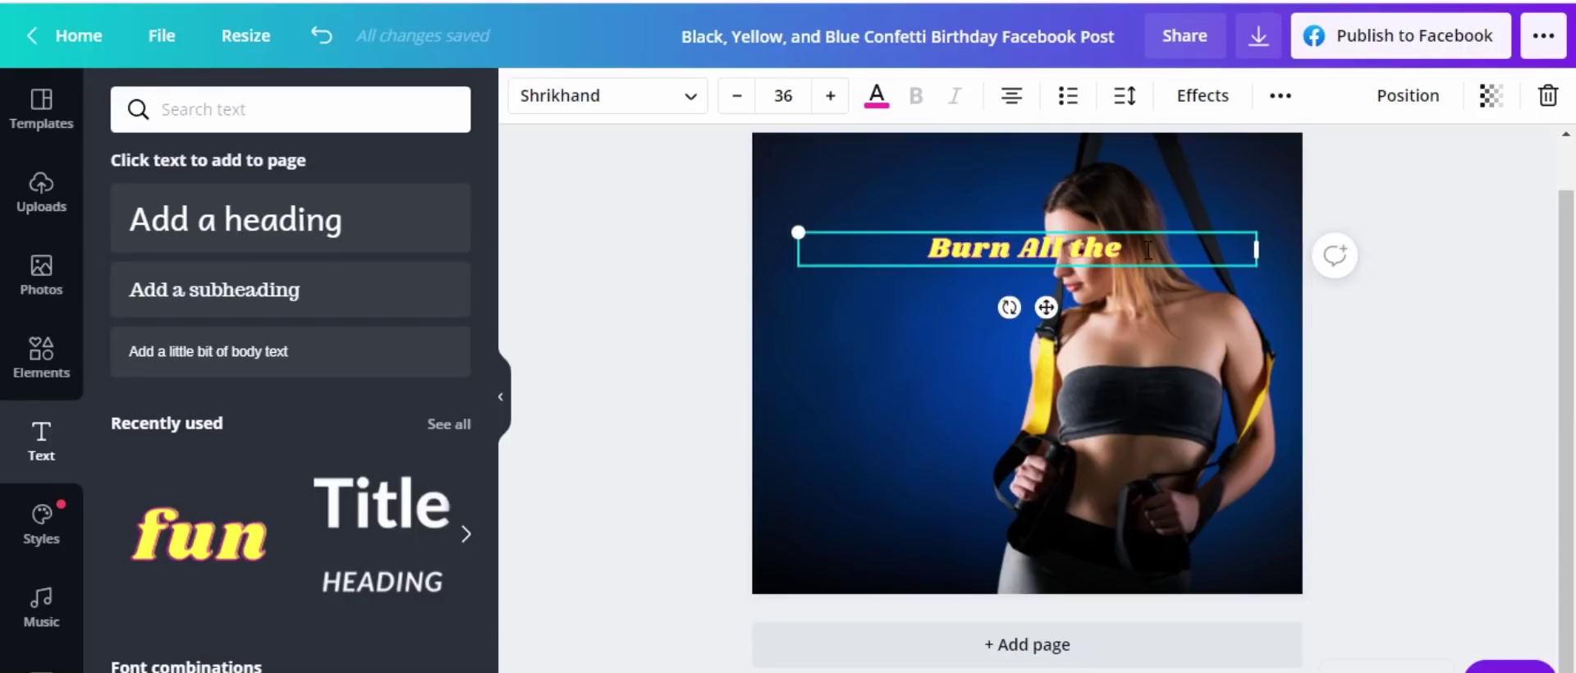
Finish the headline with 'Fat with this Easy DIY Workout Practice', narrow it, move it top-left.
text(A)
key(BackSpace)
text(Fat)
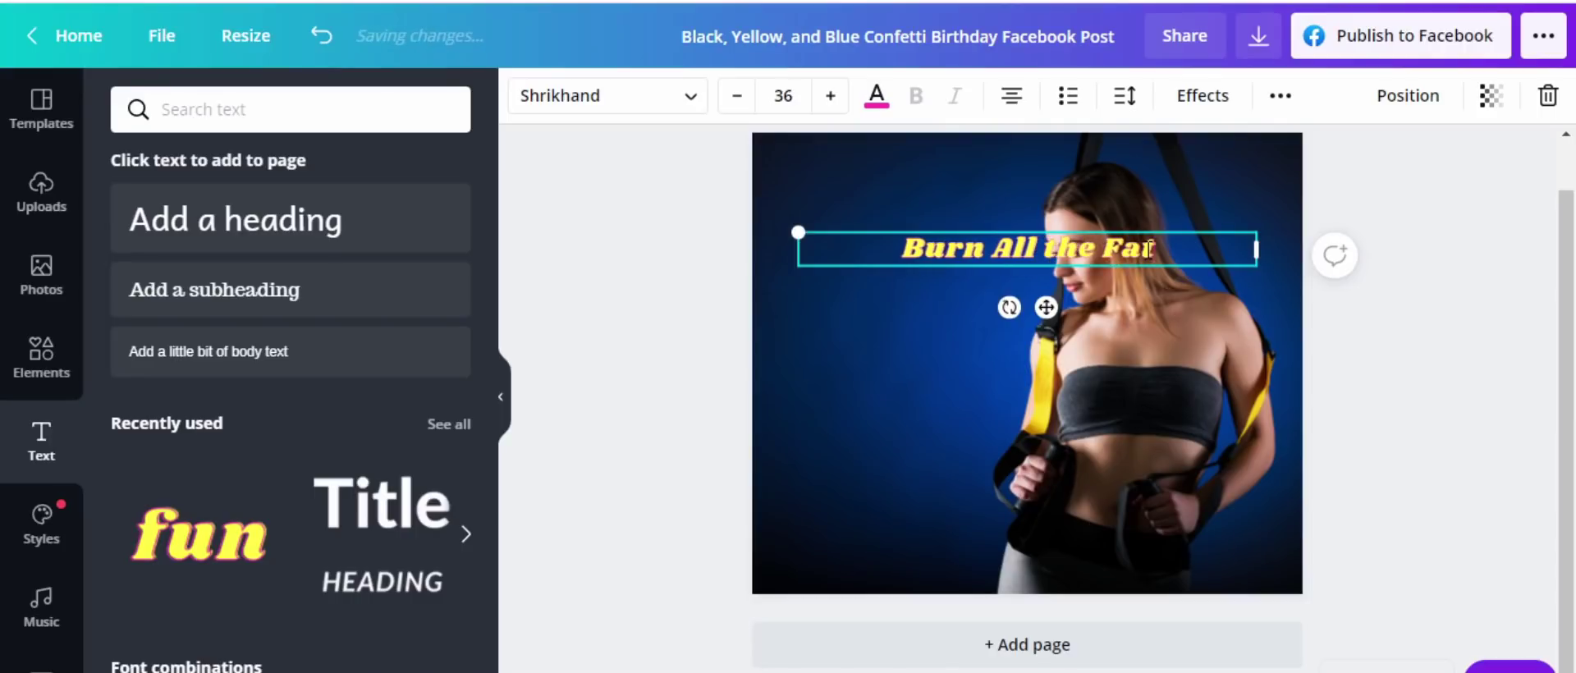
text( with t)
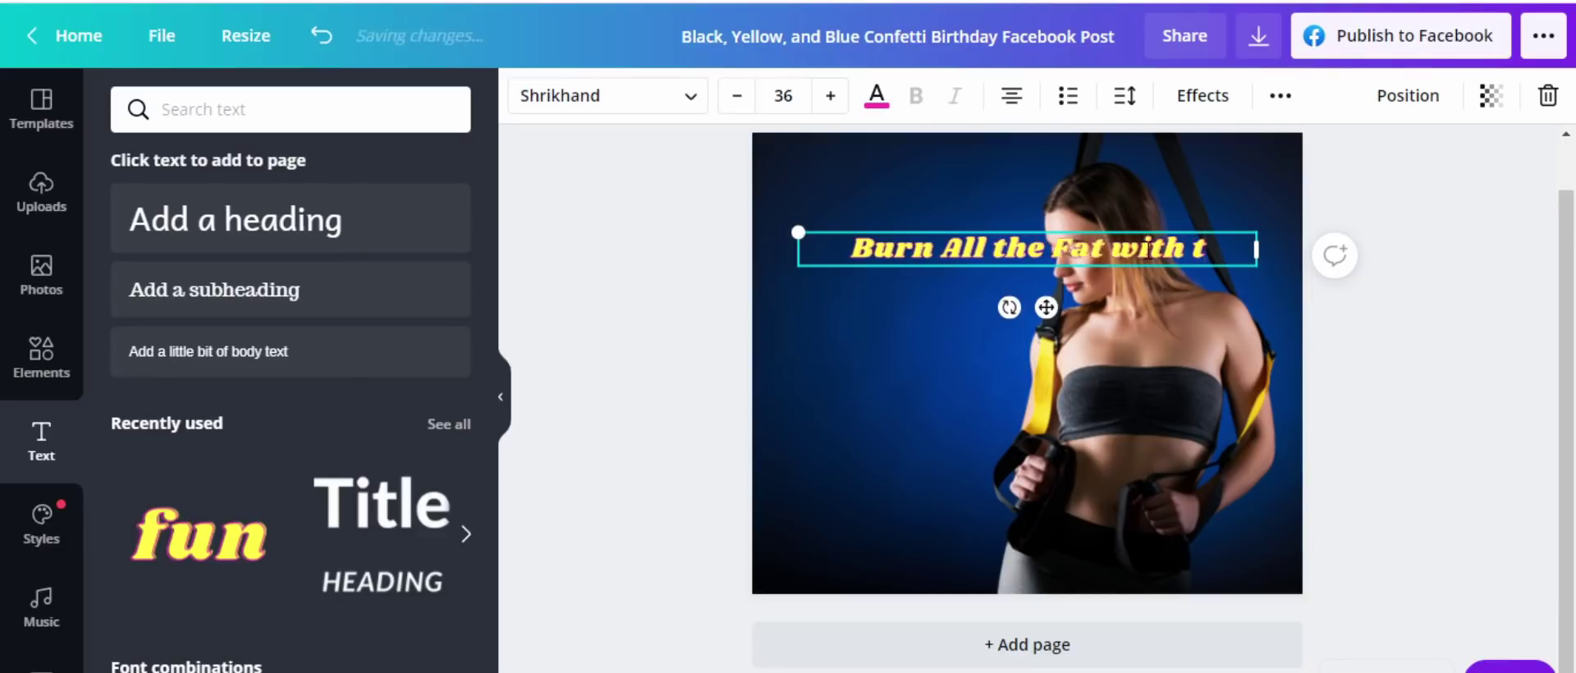
text(his)
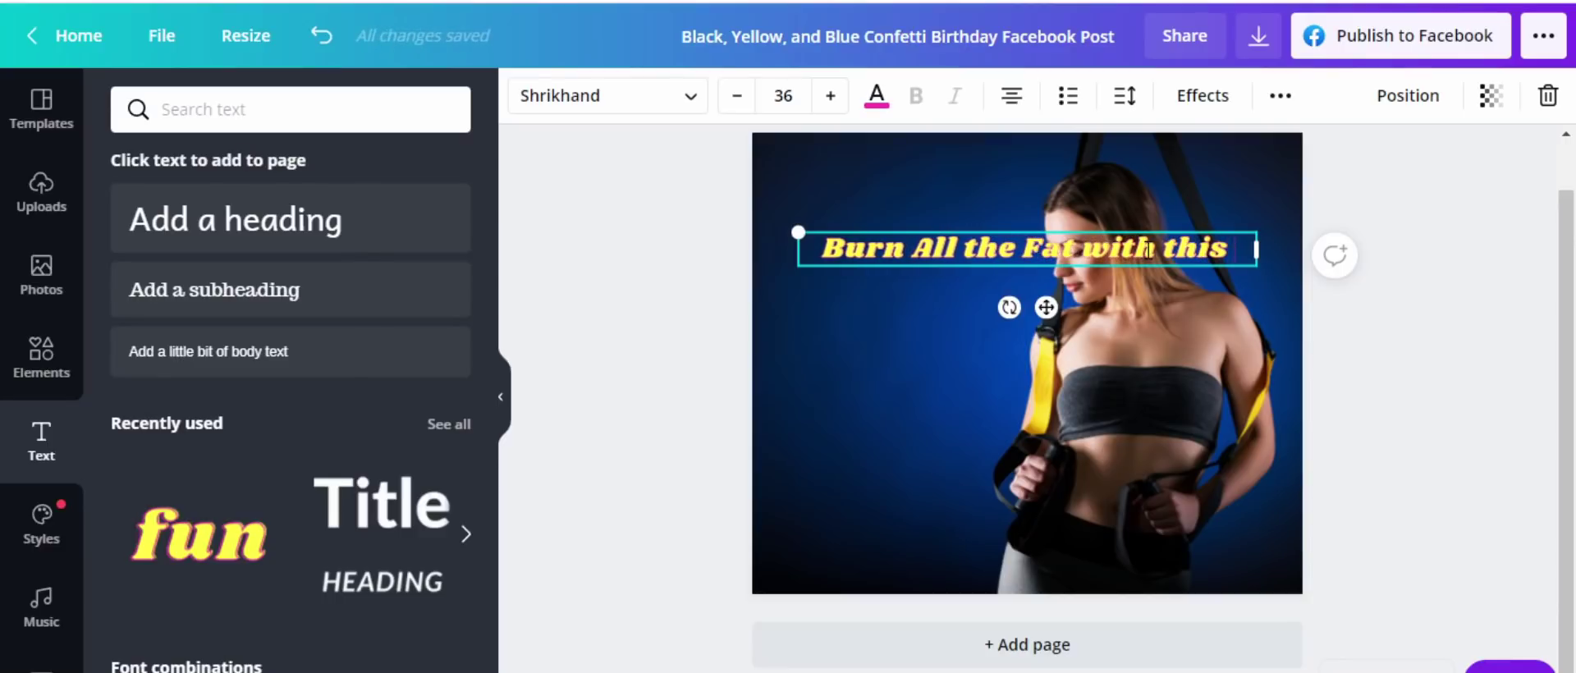
text( Easy)
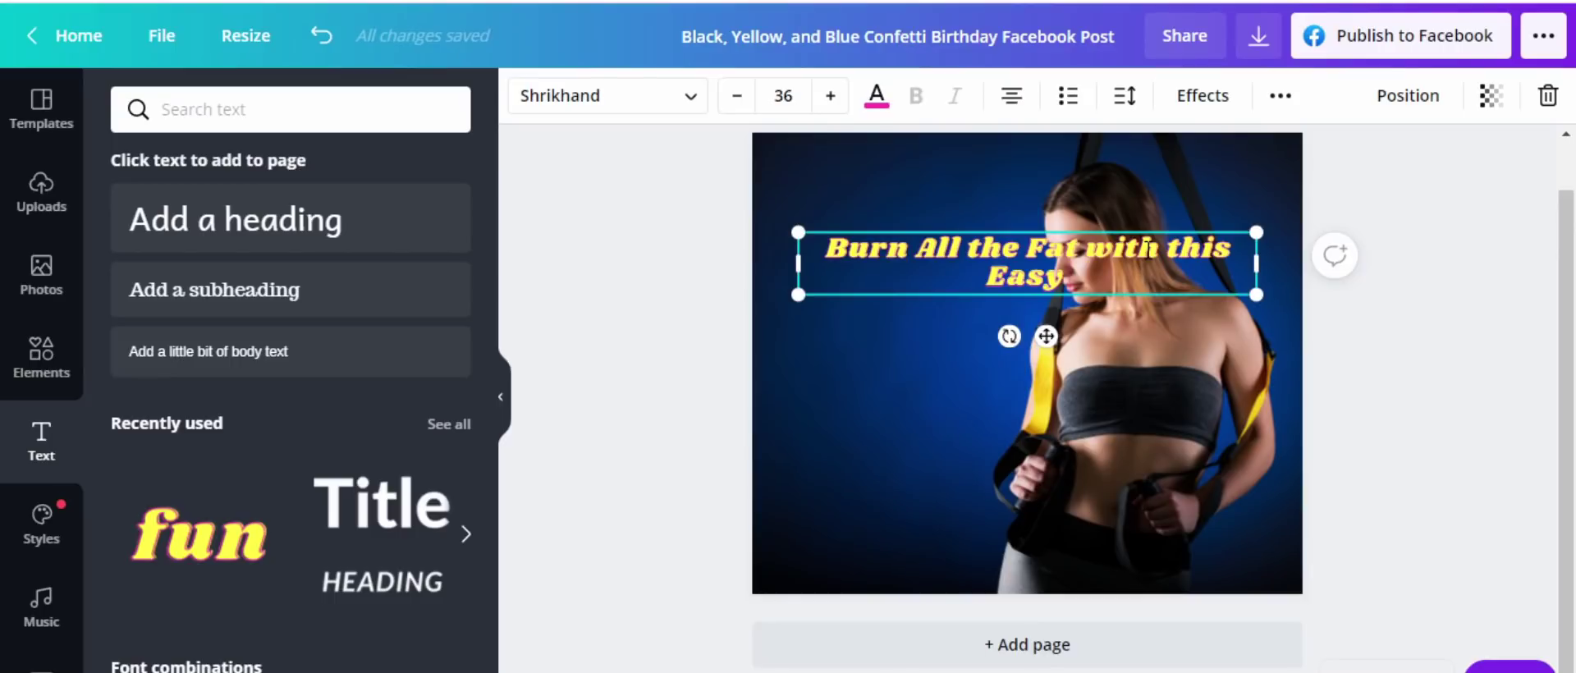
text( D)
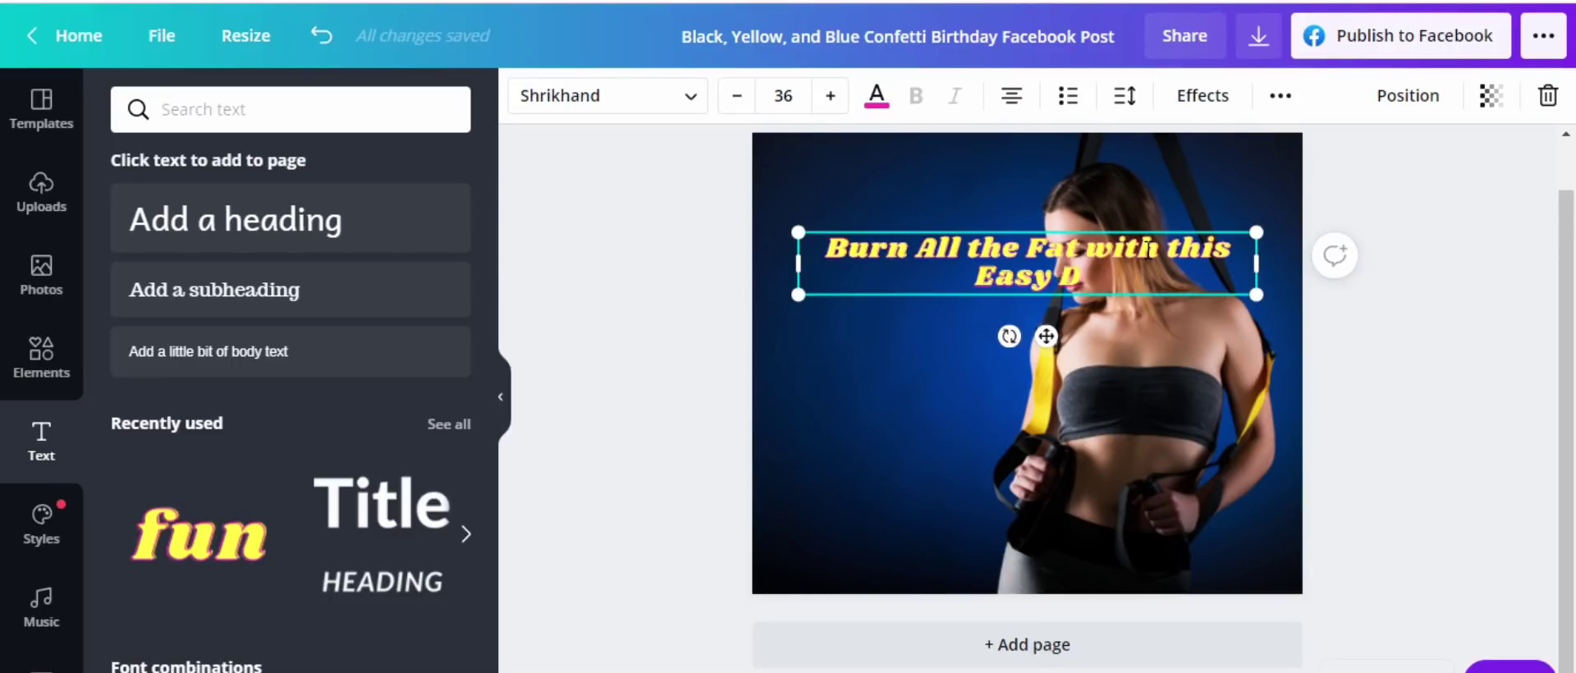
text(IY Workout)
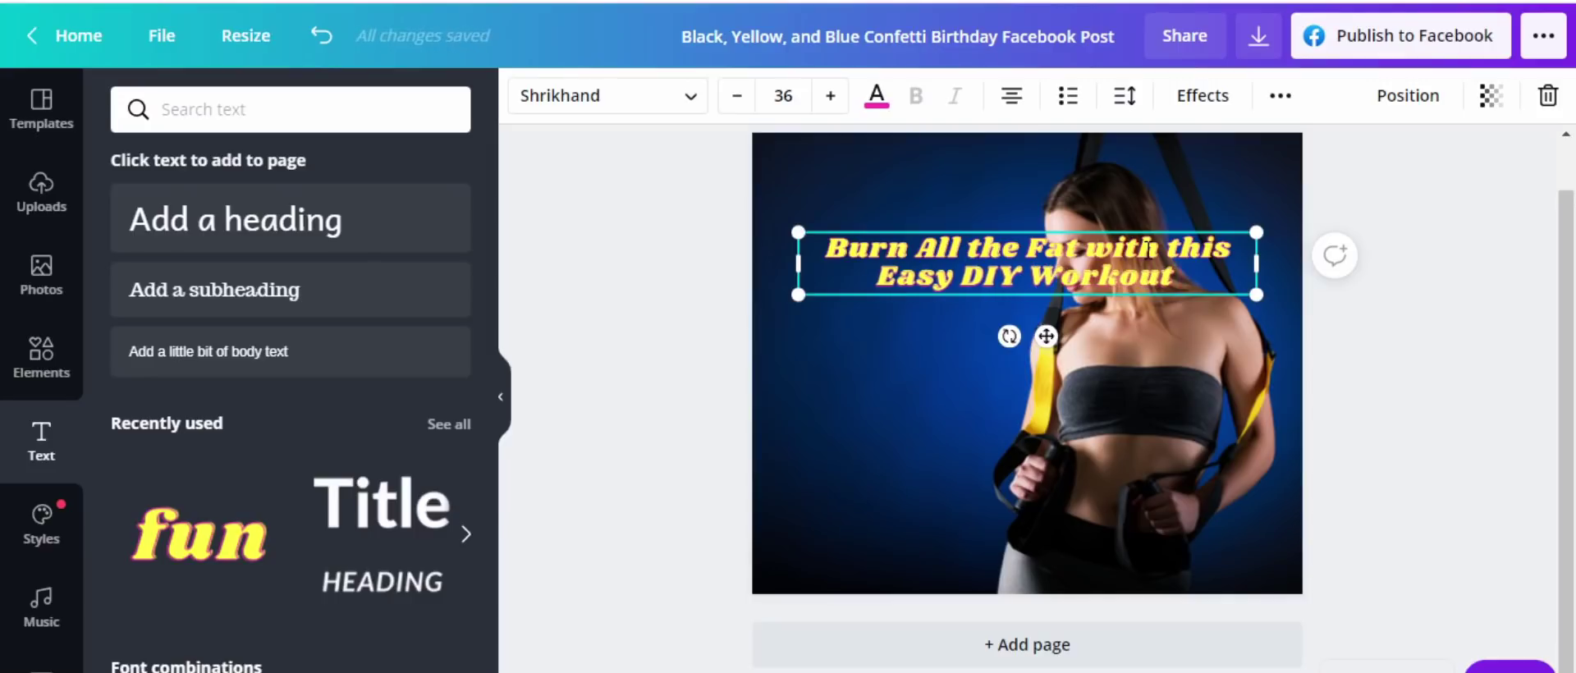
text( Practice)
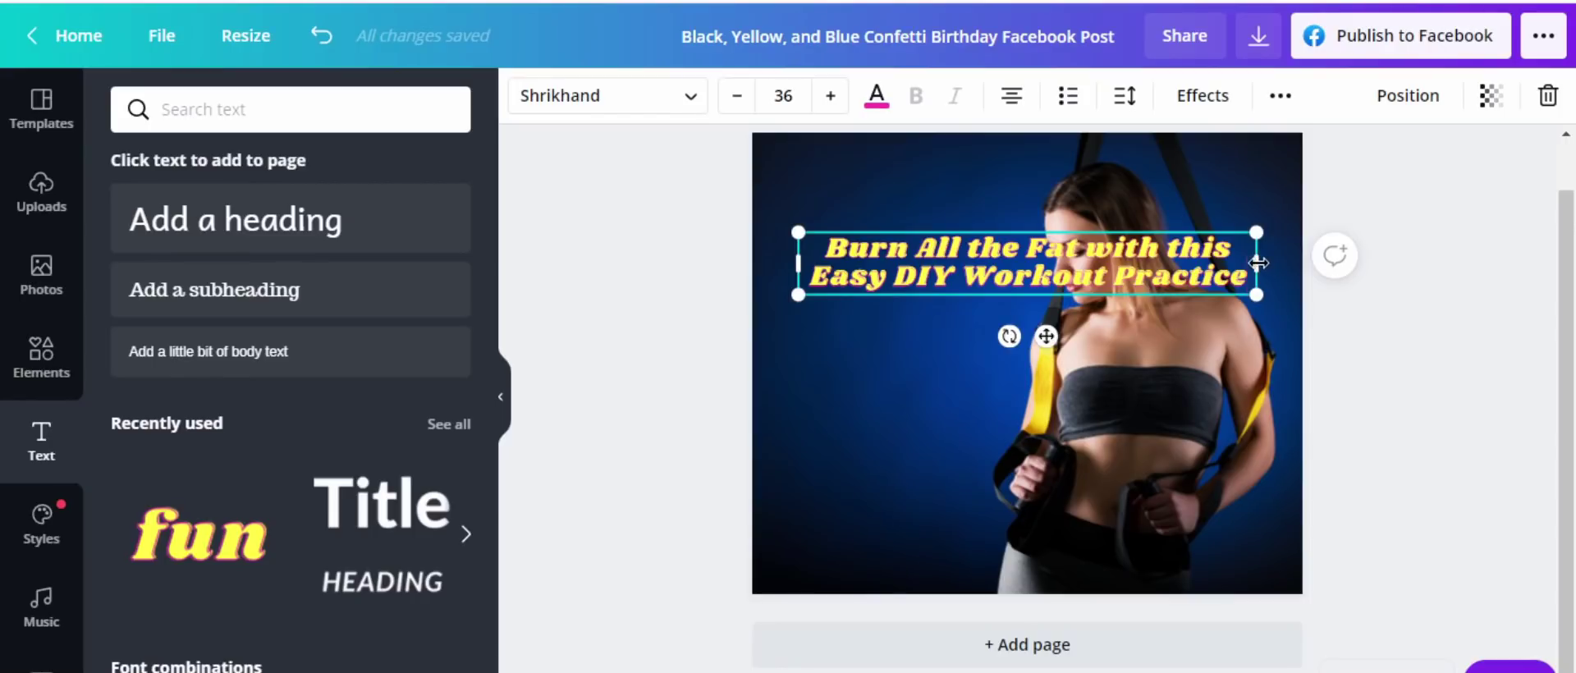
drag(1258, 263, 1090, 286)
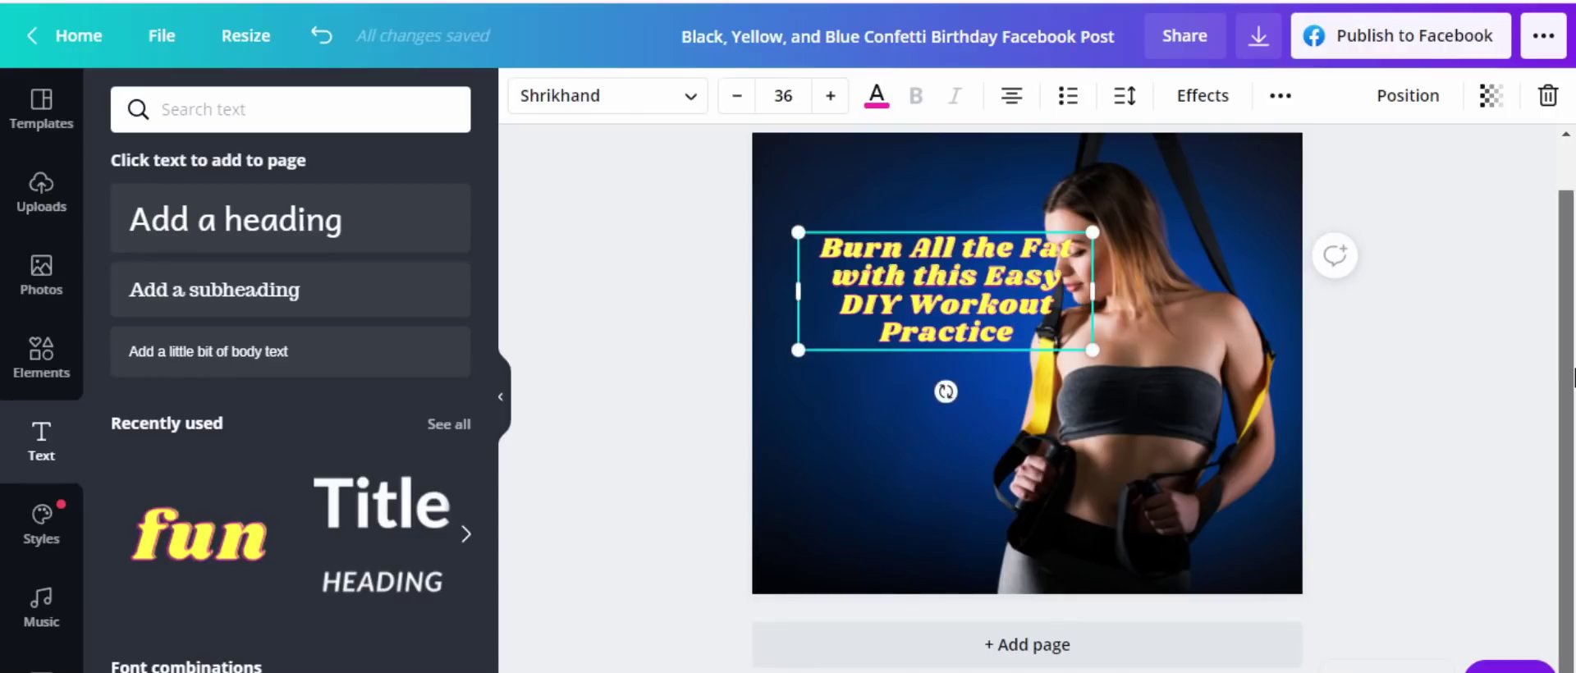
key(Escape)
drag(896, 275, 850, 251)
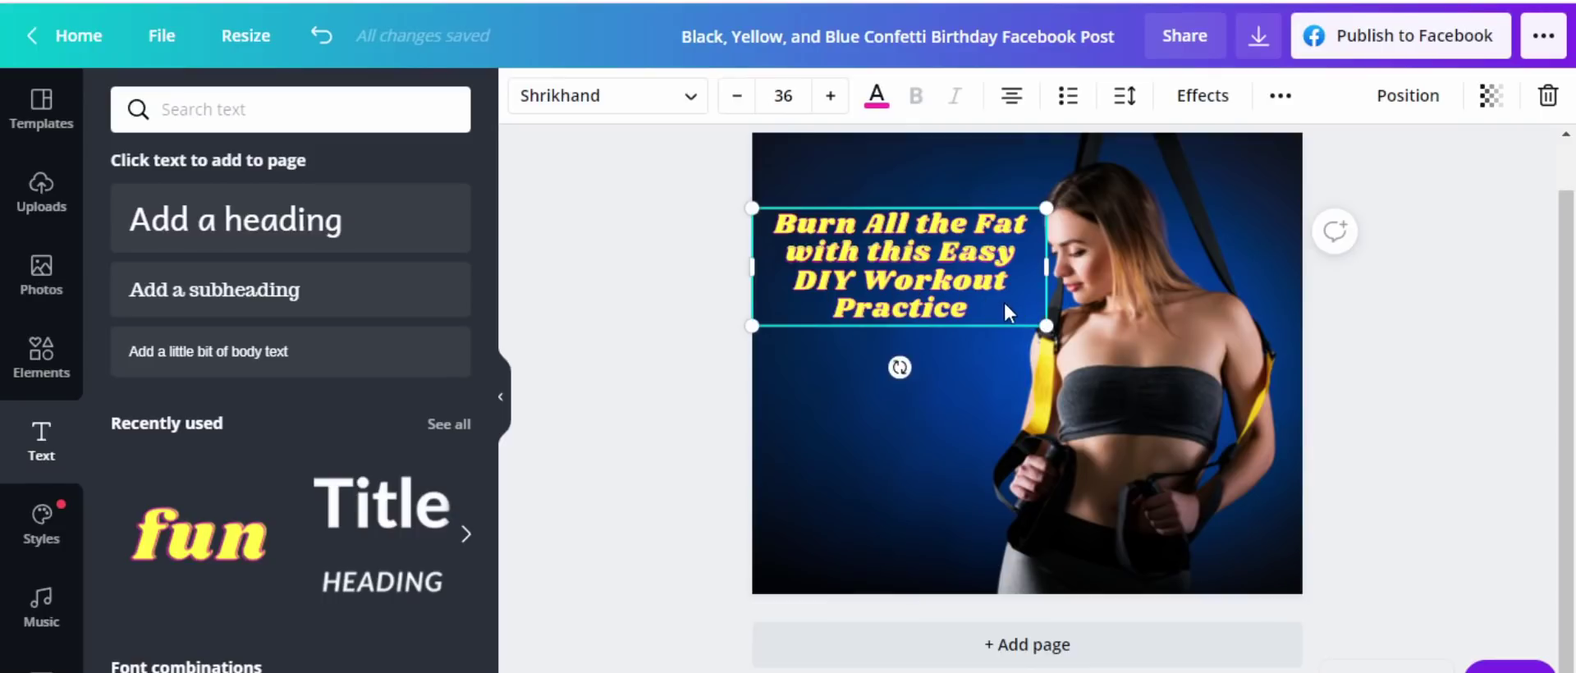
click(987, 425)
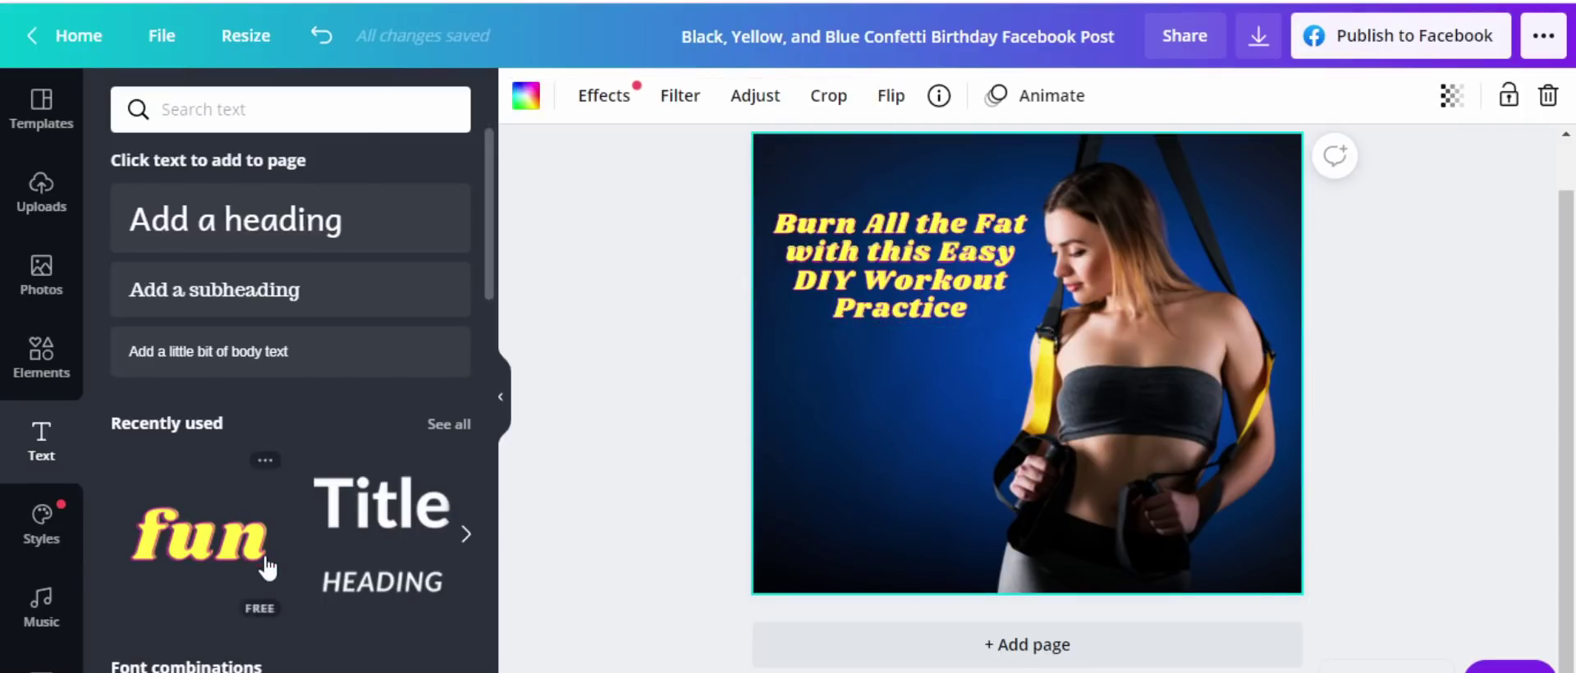
scroll(267, 563, down, 5)
scroll(271, 568, down, 6)
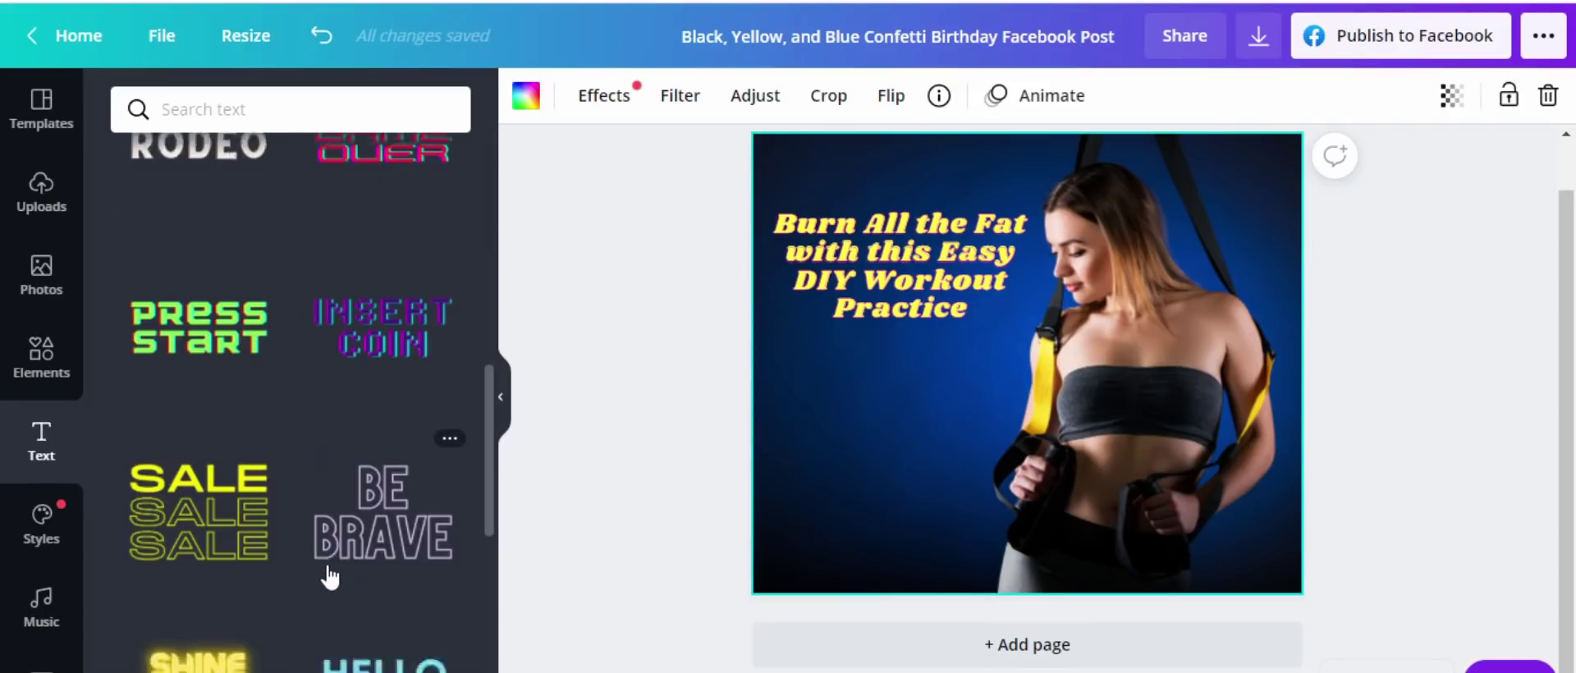
scroll(329, 565, down, 4)
scroll(344, 564, up, 15)
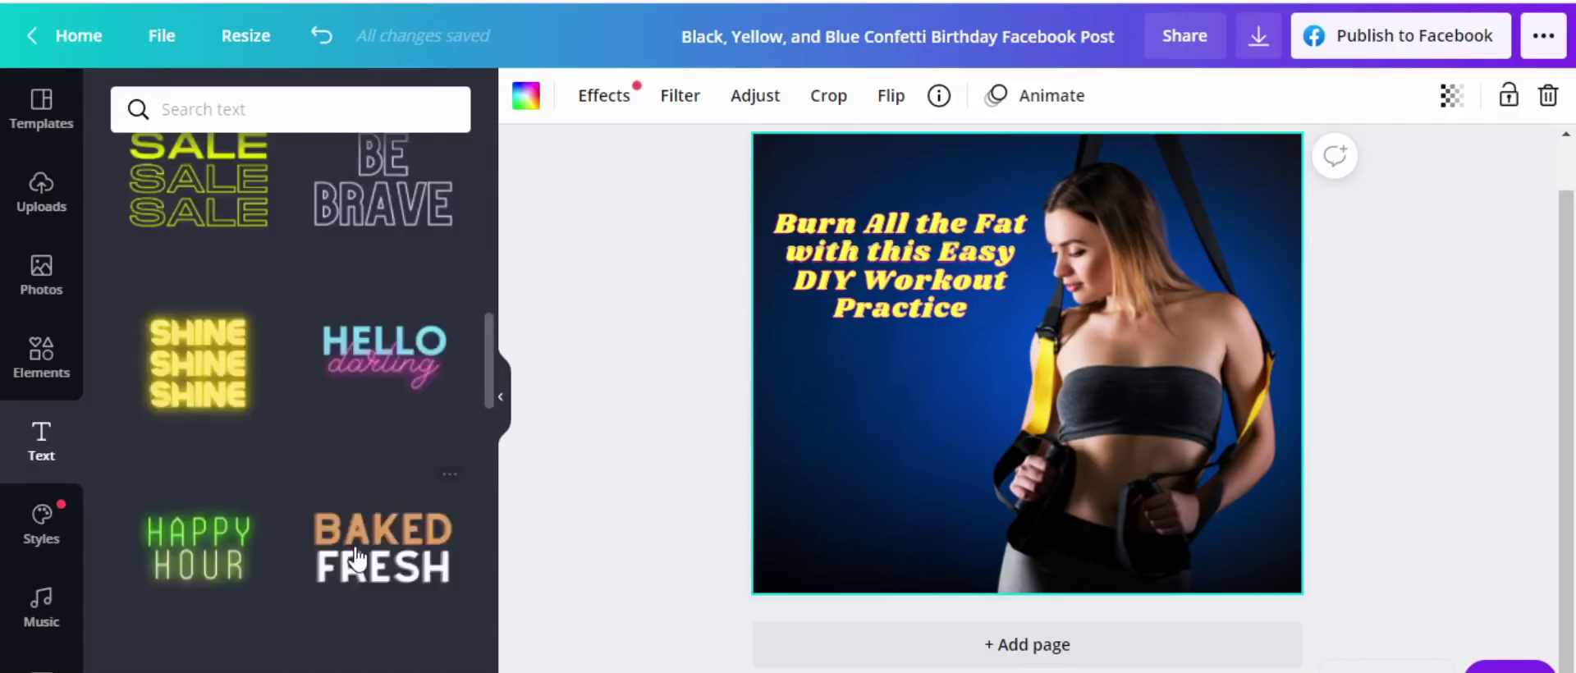
scroll(352, 530, up, 3)
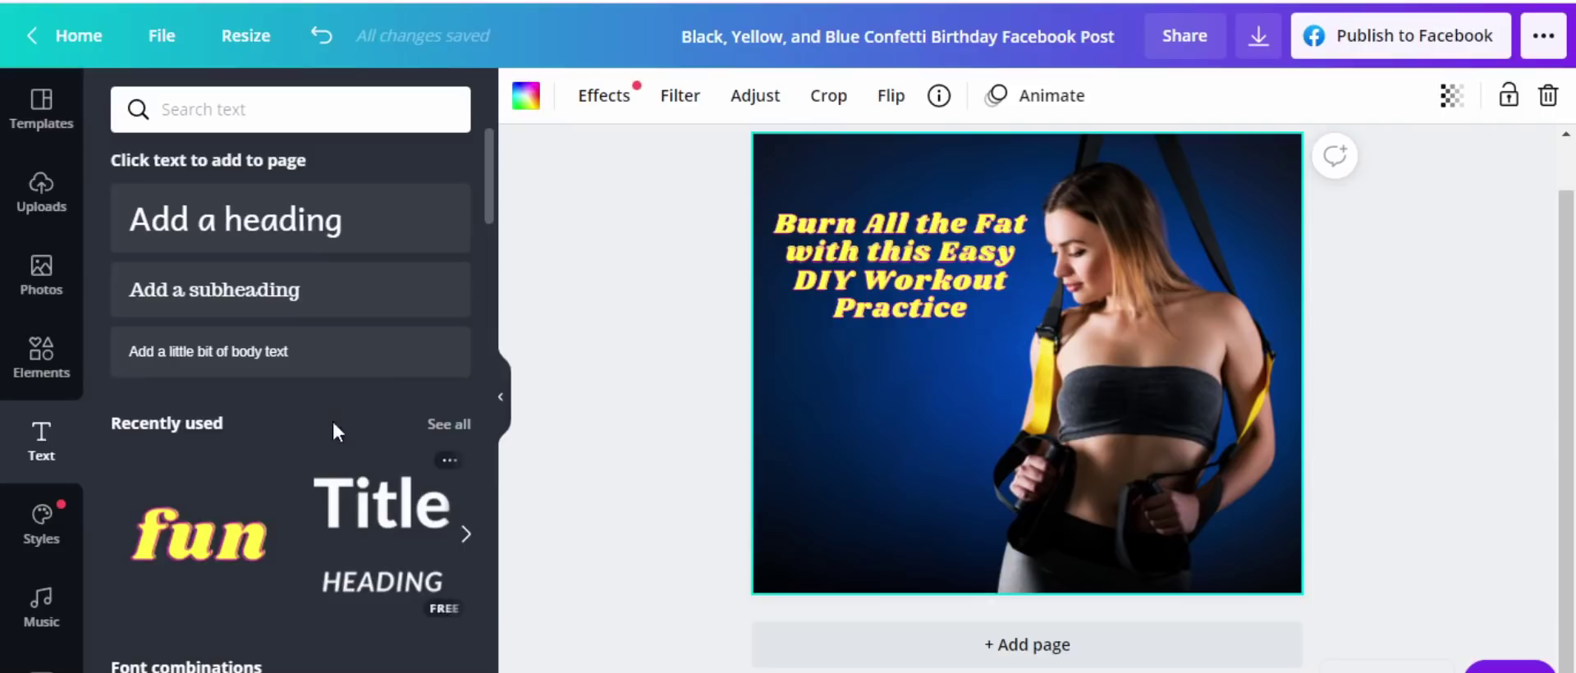
Add a text box reading 'Working out is not easy…simple DIy workout for you.'.
click(287, 217)
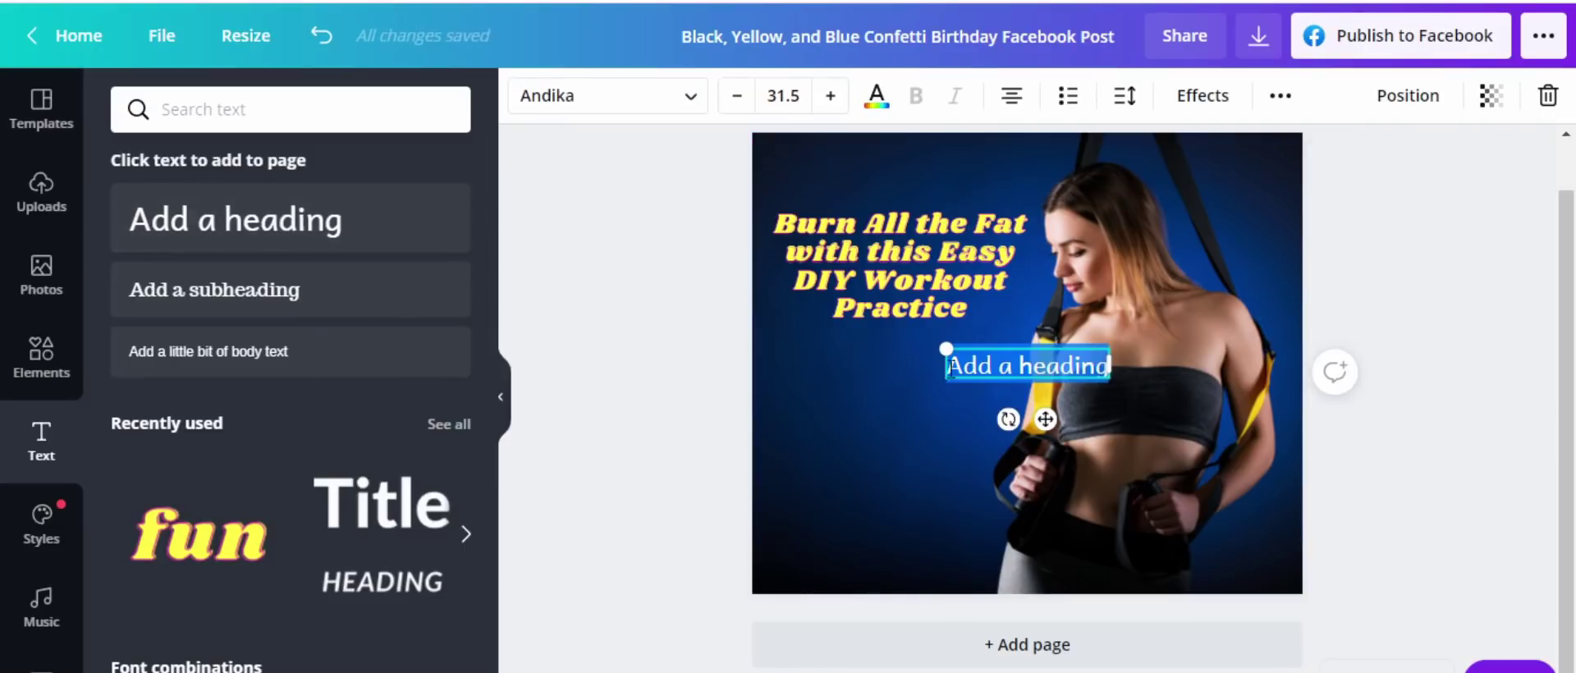
double_click(1042, 371)
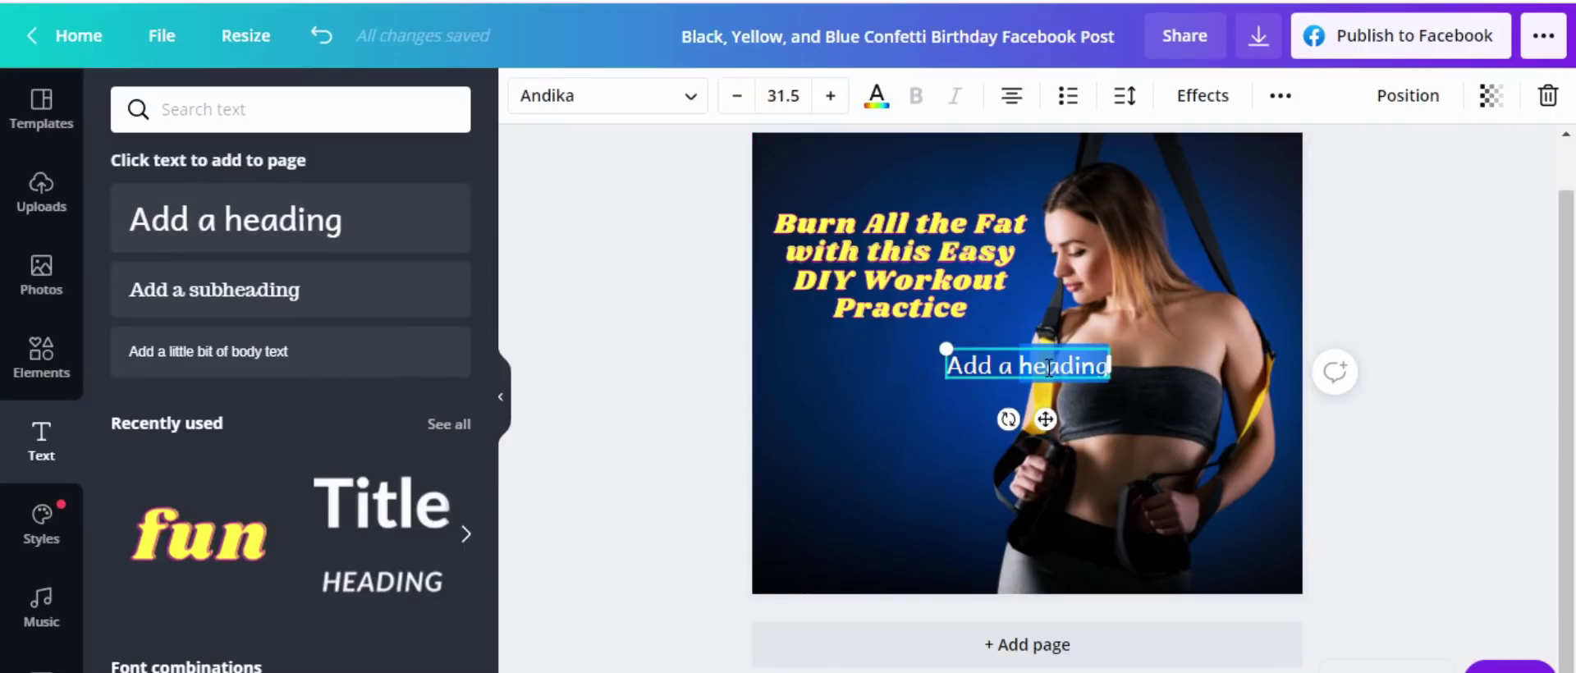
key(BackSpace)
key(BackSpace)
key(BackSpace)
key(BackSpace)
key(BackSpace)
key(BackSpace)
key(BackSpace)
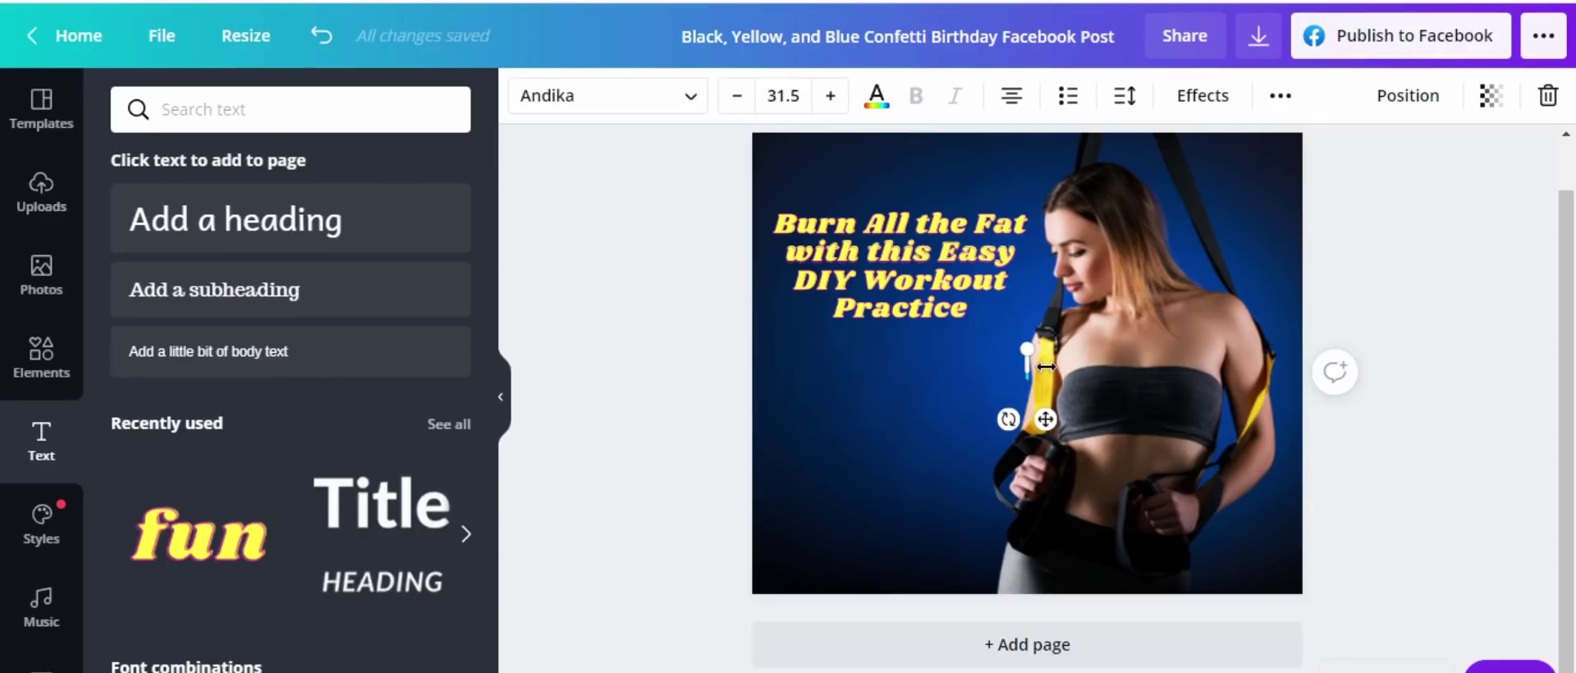
text(Do you)
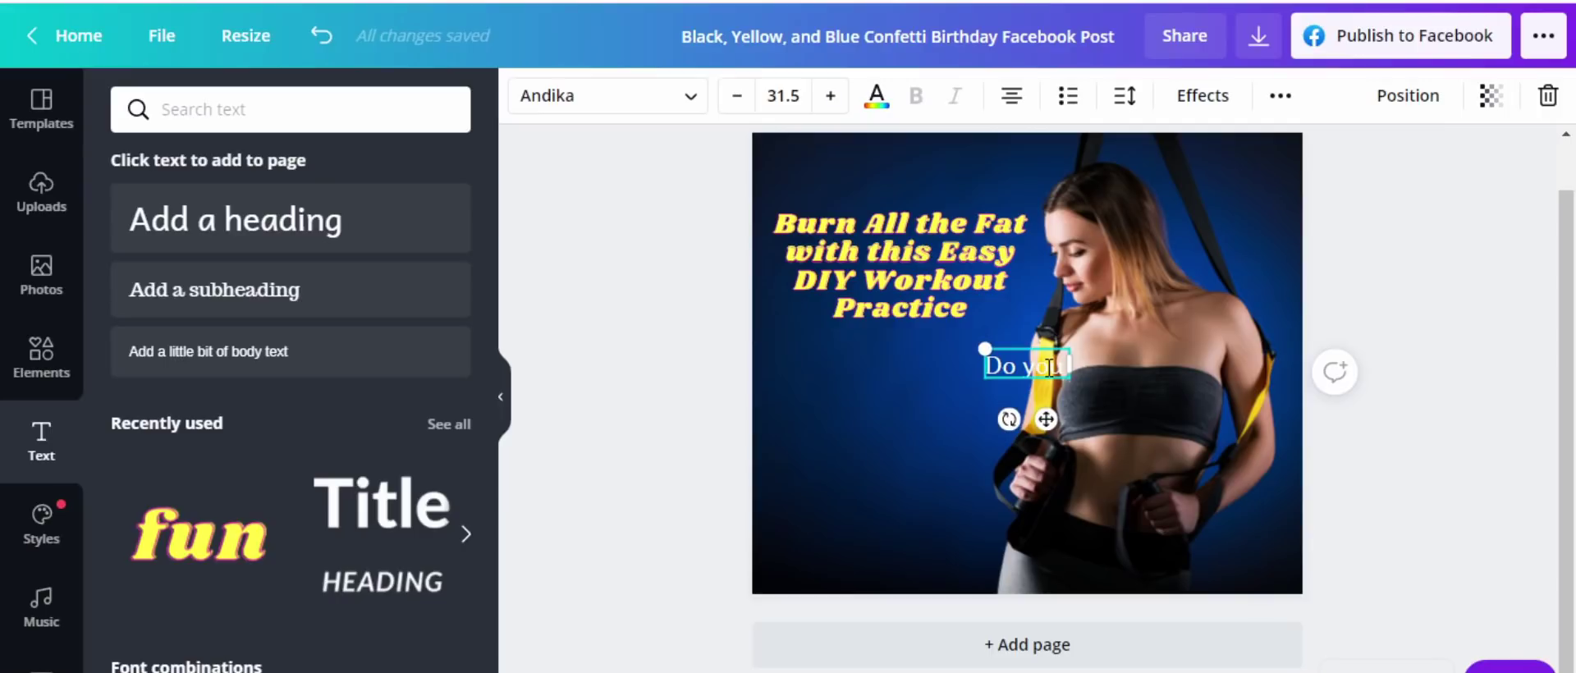
text( like t)
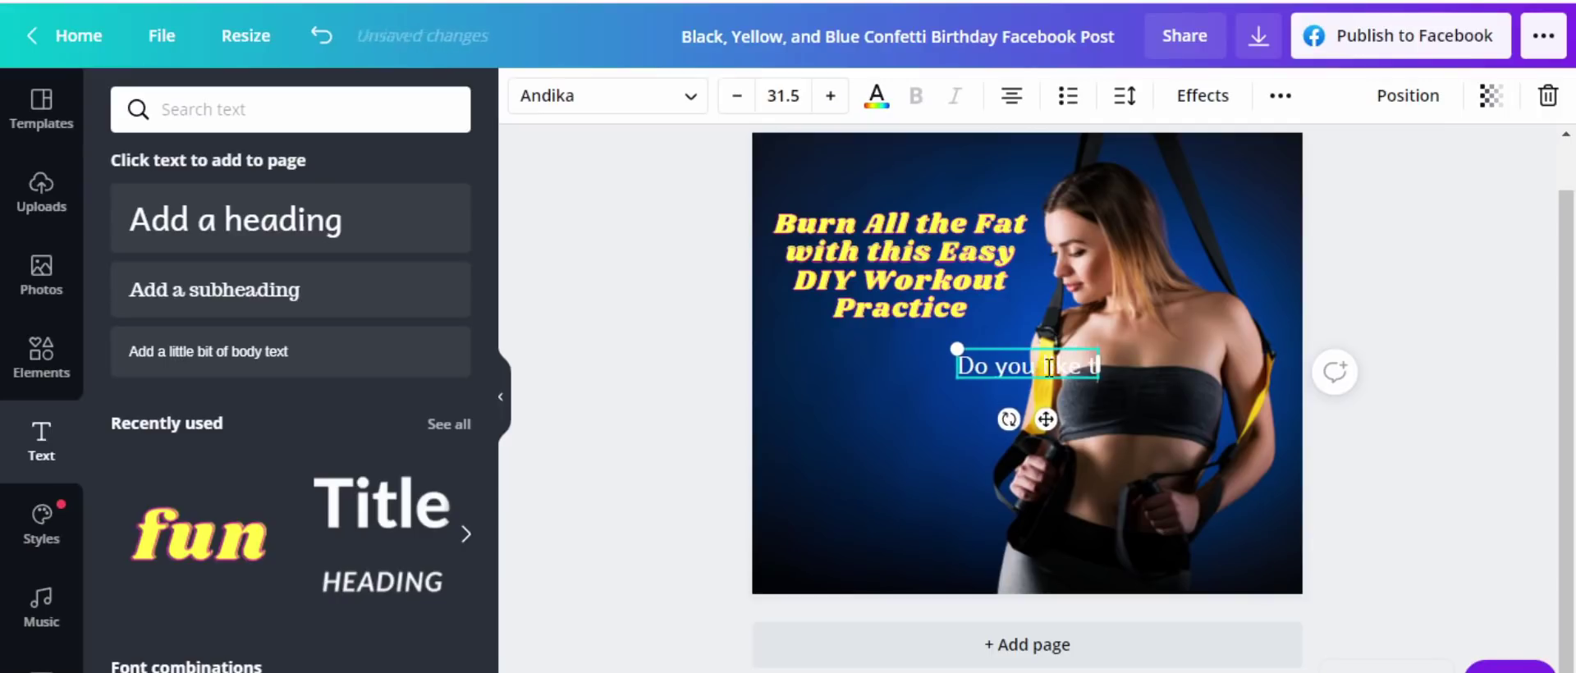
text(o workou)
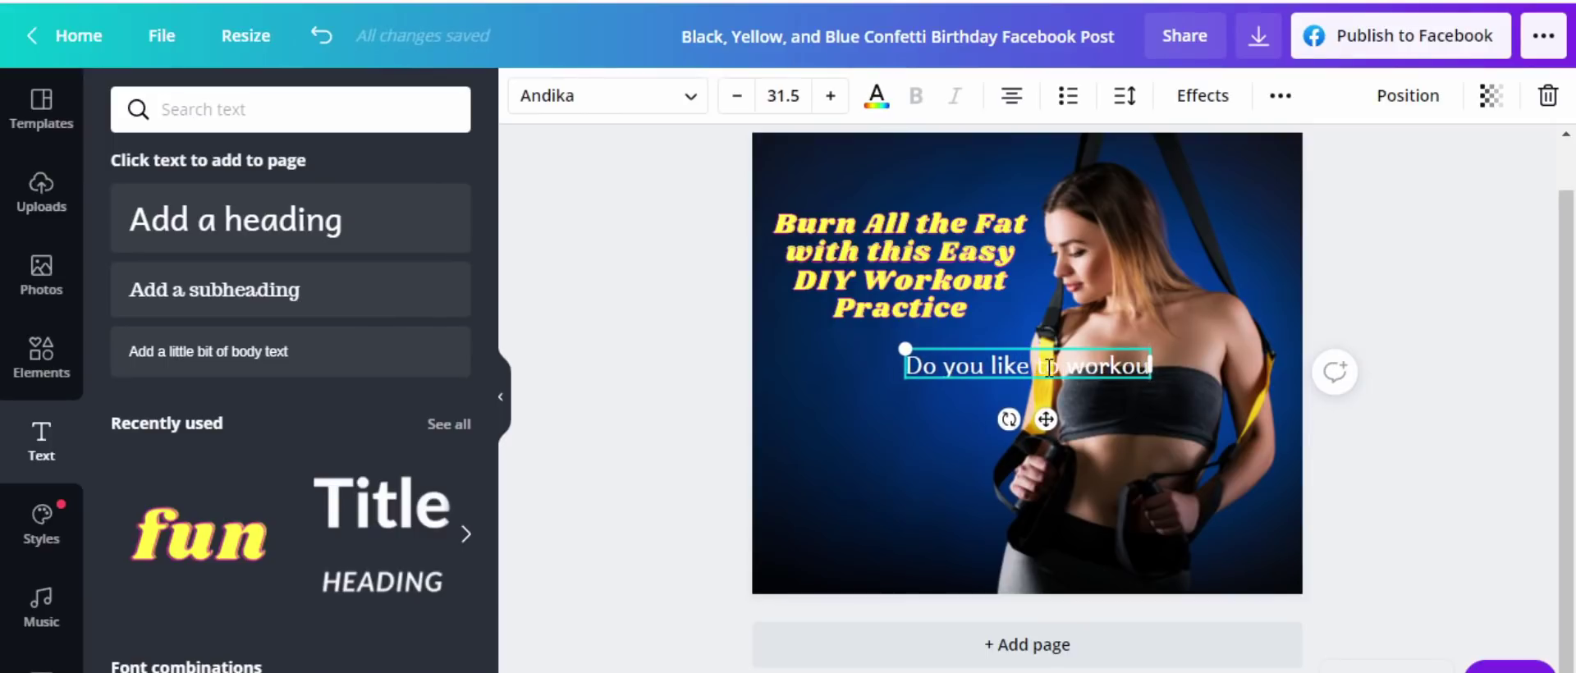
key(BackSpace)
key(BackSpace)
key(BackSpace)
key(BackSpace)
key(BackSpace)
key(BackSpace)
key(BackSpace)
key(BackSpace)
key(BackSpace)
key(BackSpace)
key(BackSpace)
key(BackSpace)
key(BackSpace)
key(BackSpace)
key(BackSpace)
key(BackSpace)
key(BackSpace)
key(BackSpace)
key(BackSpace)
key(BackSpace)
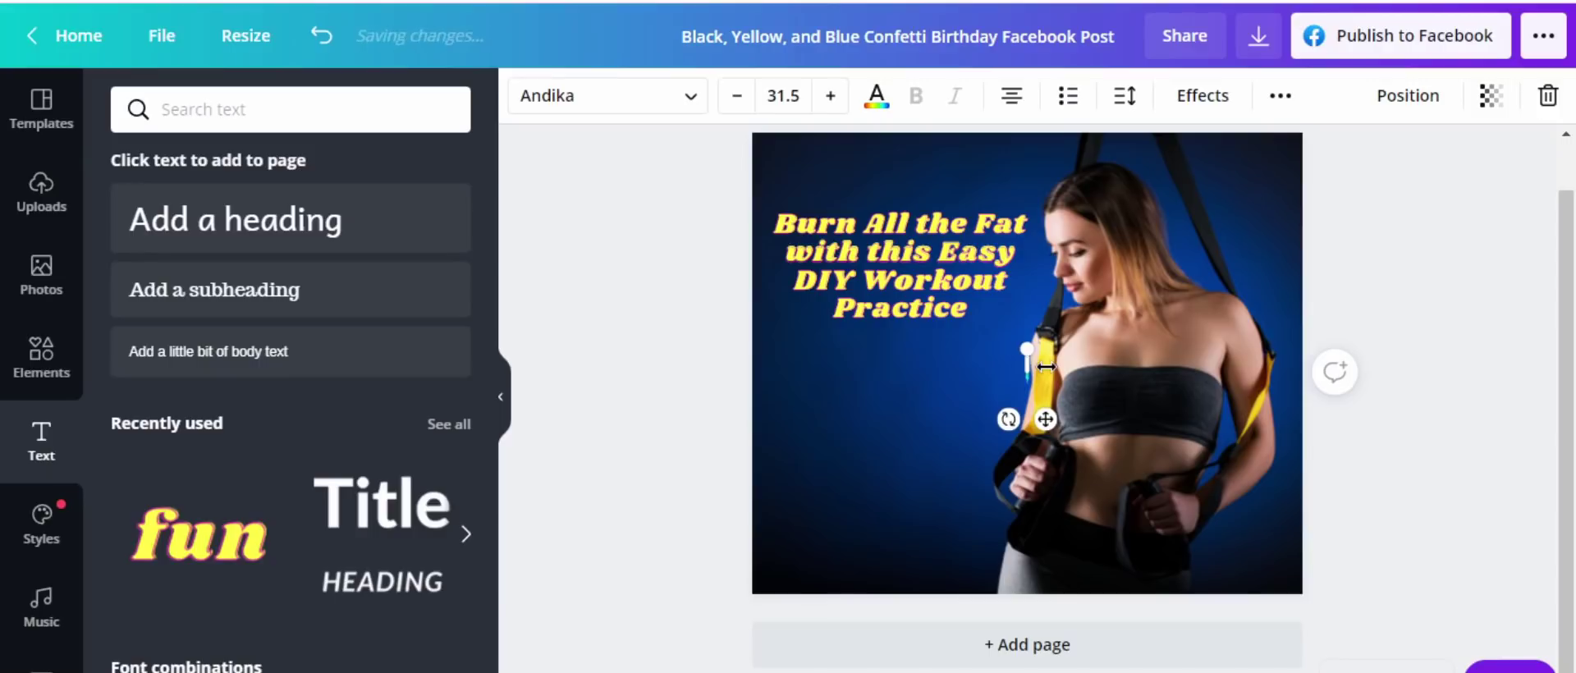
text(Work)
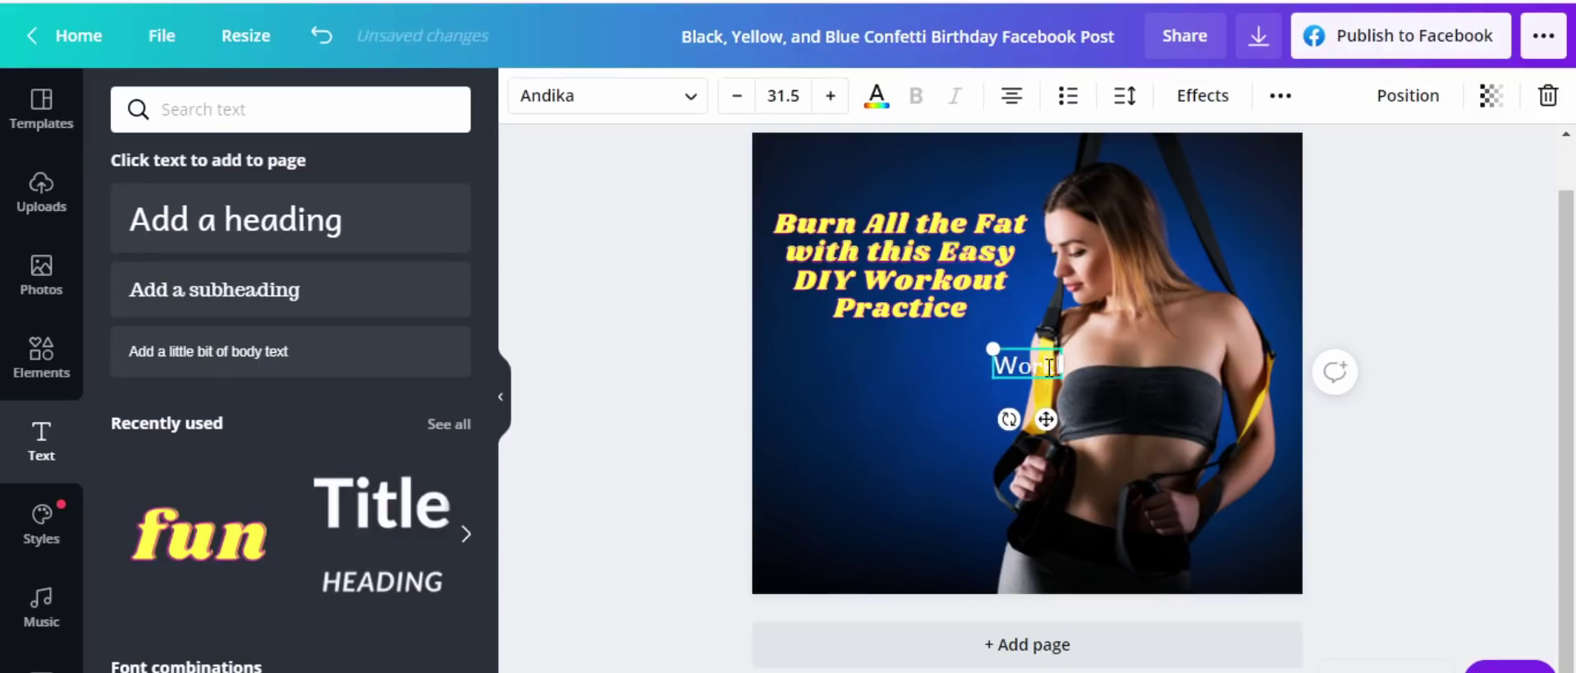
text(ing dut is)
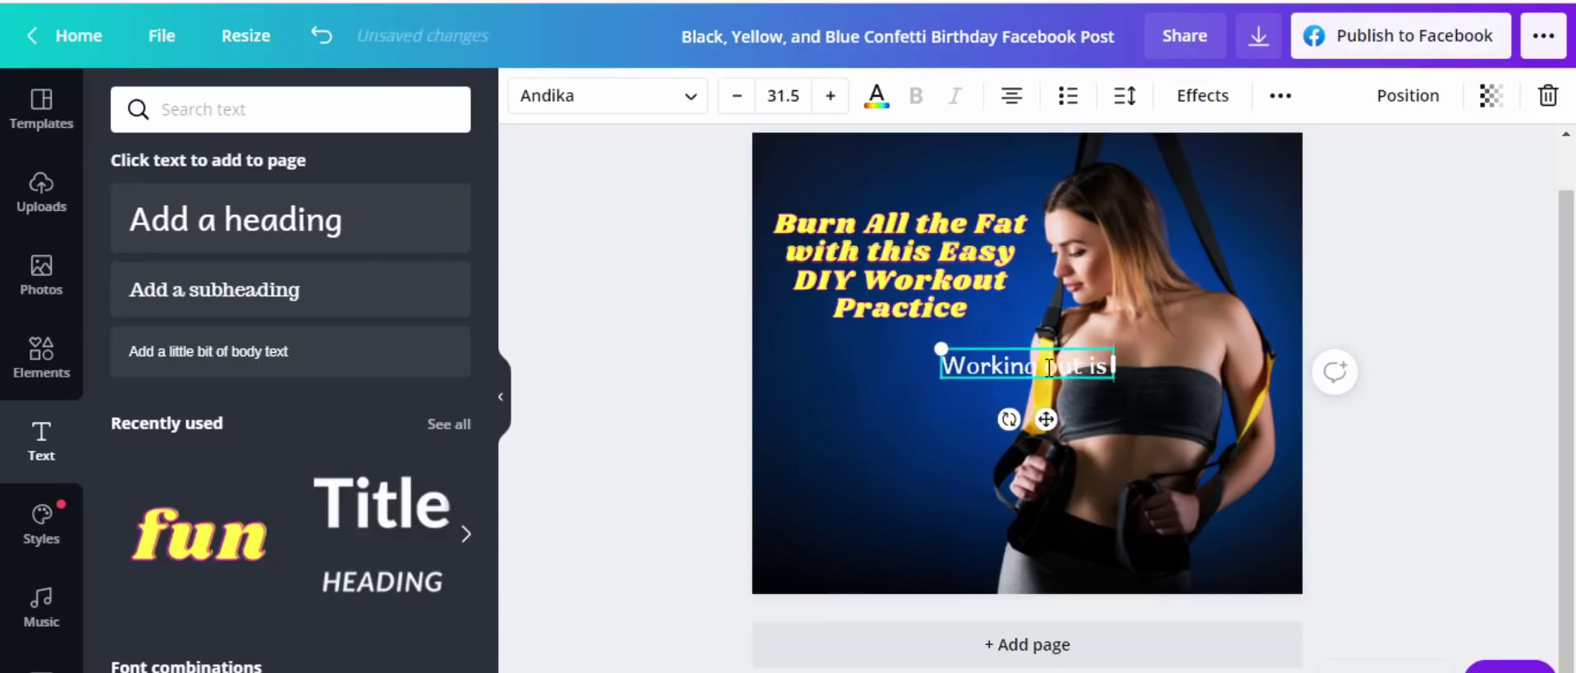
text( not easy)
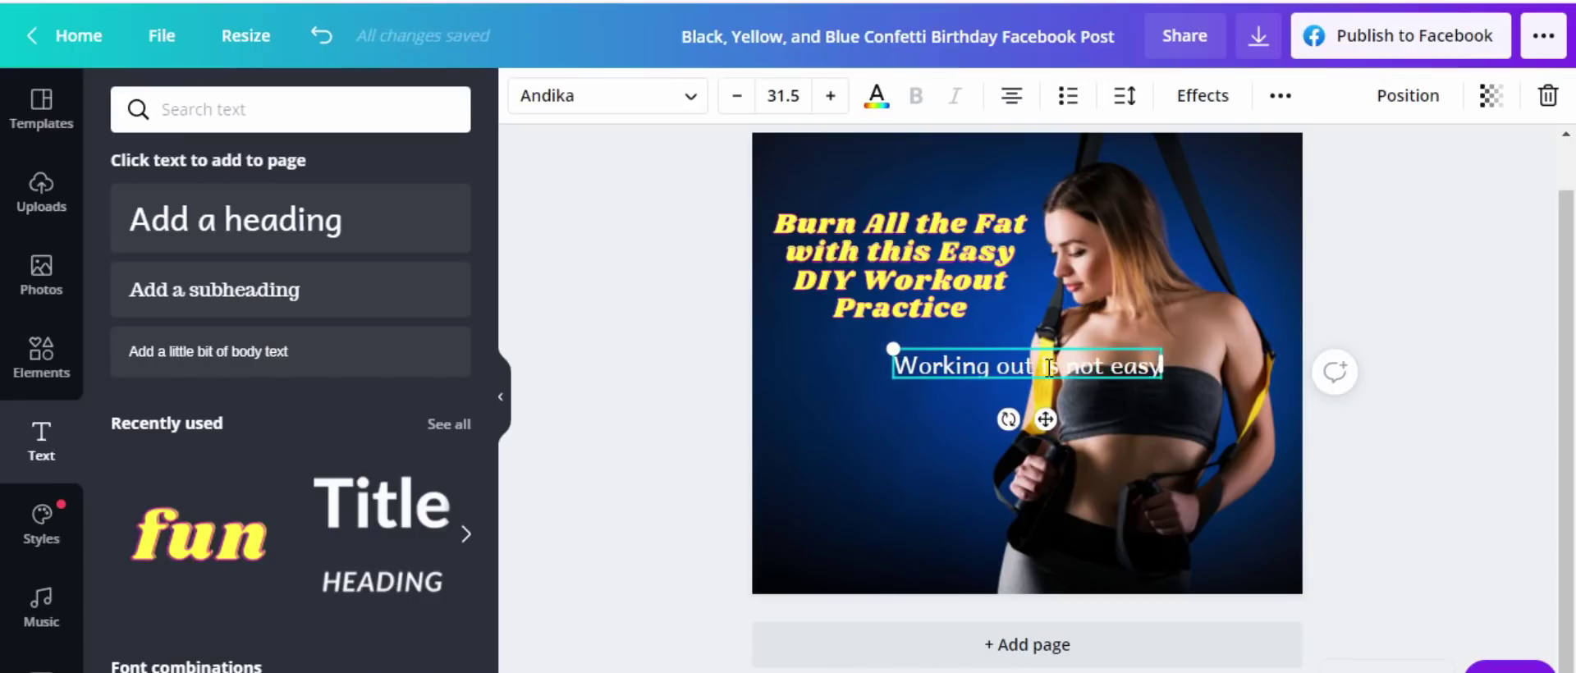
text(.That is)
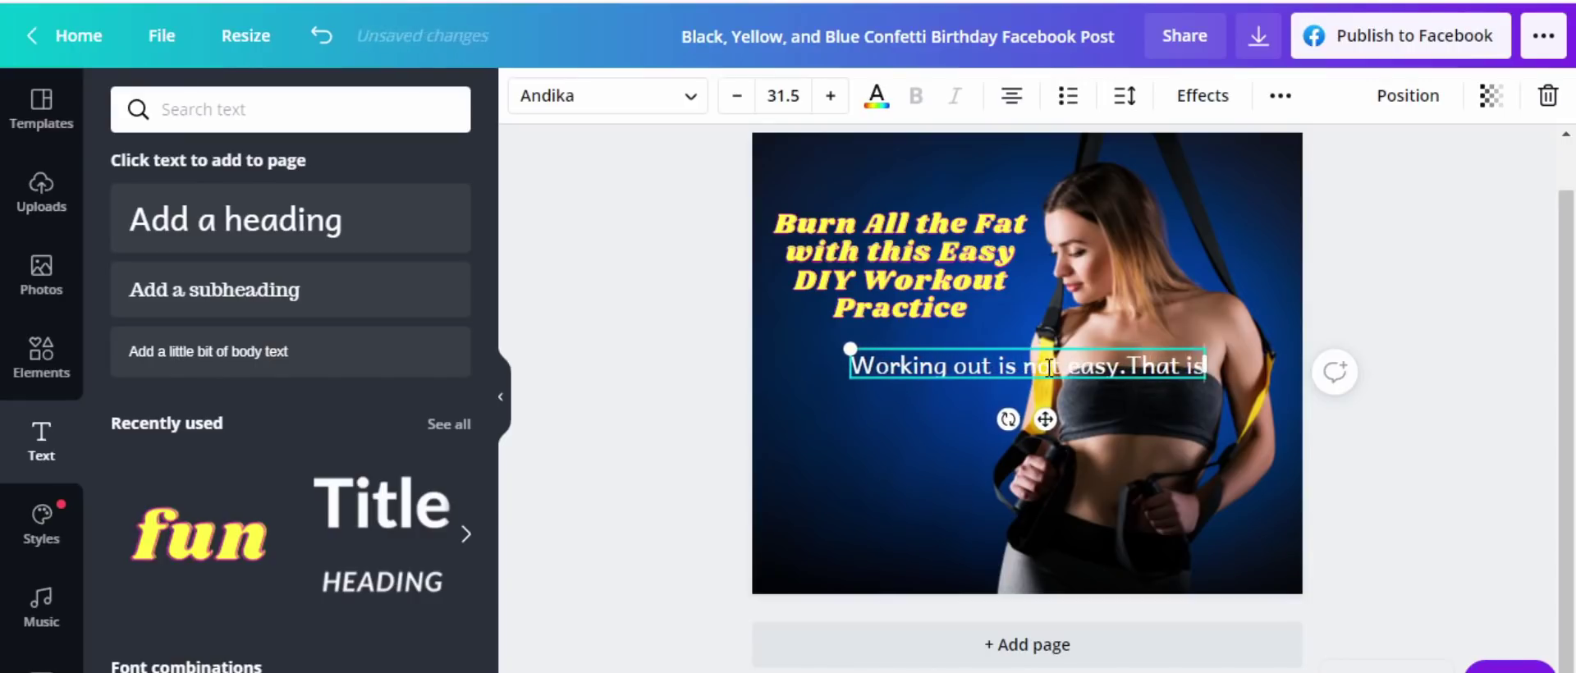
text( why at)
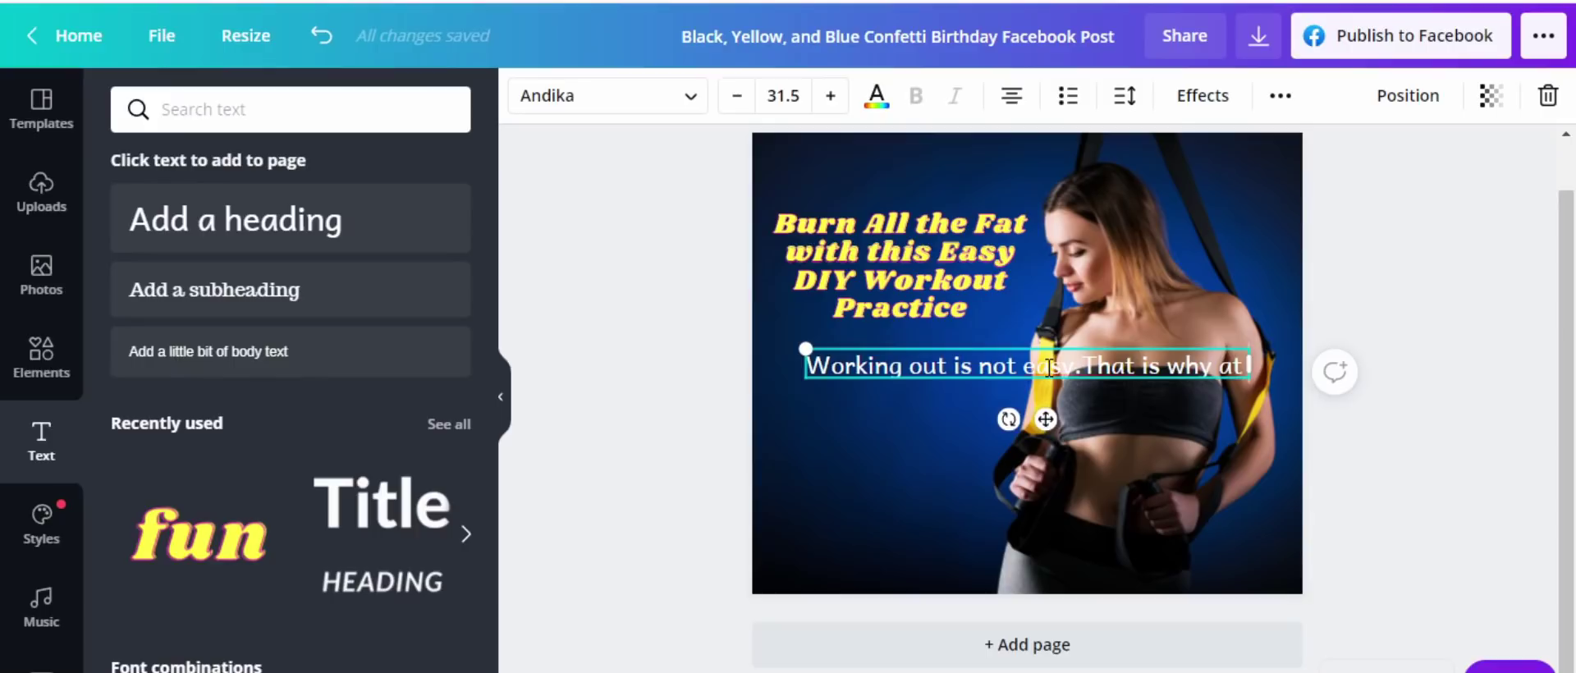
text( Fit)
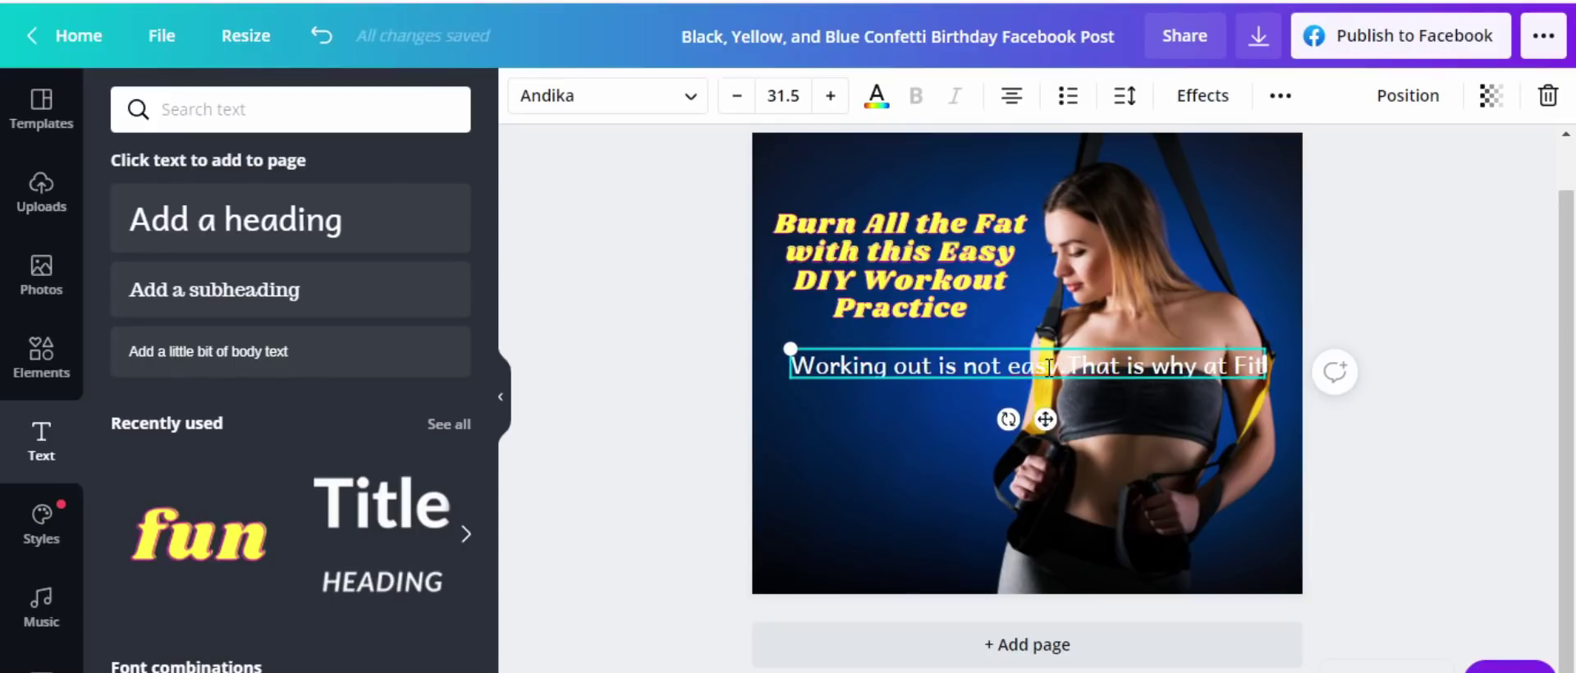
text(ness Pr)
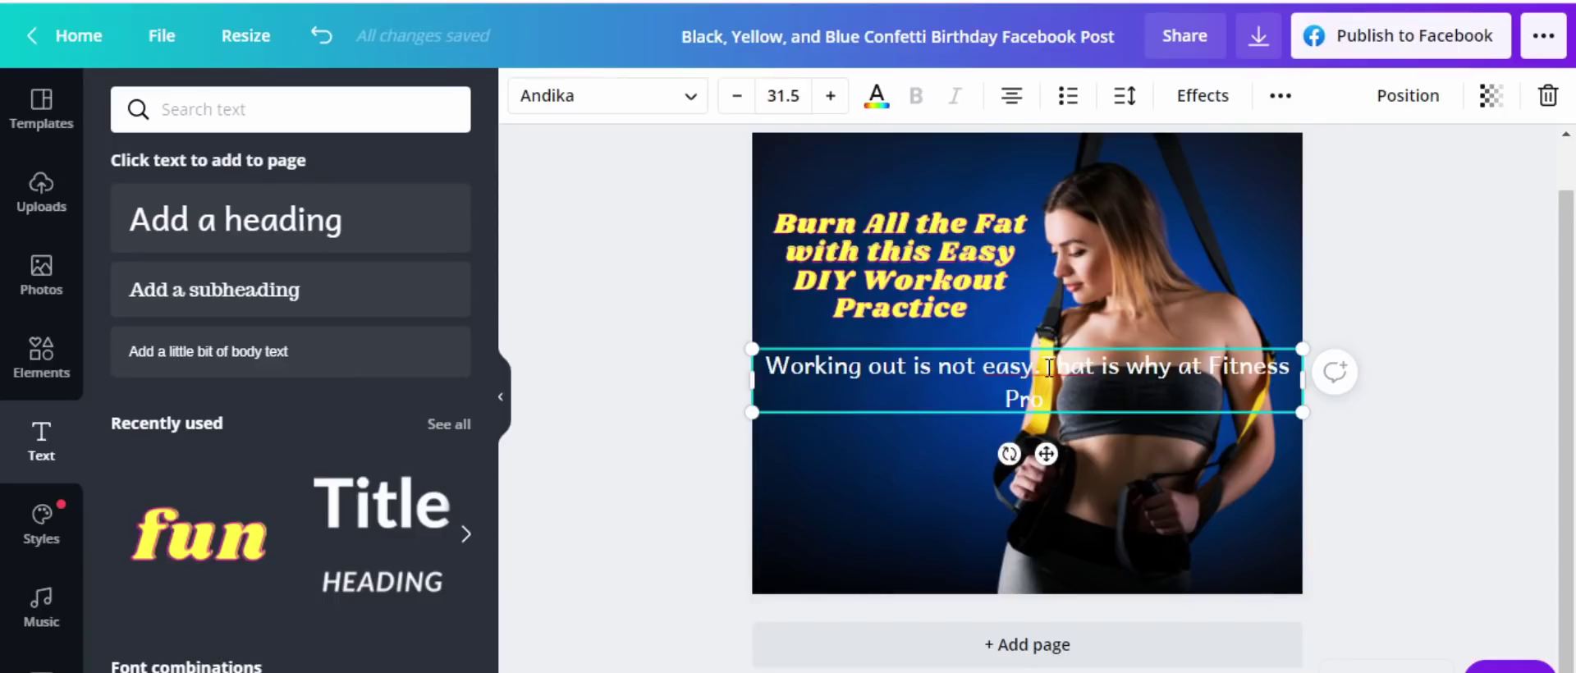
text(o Americ)
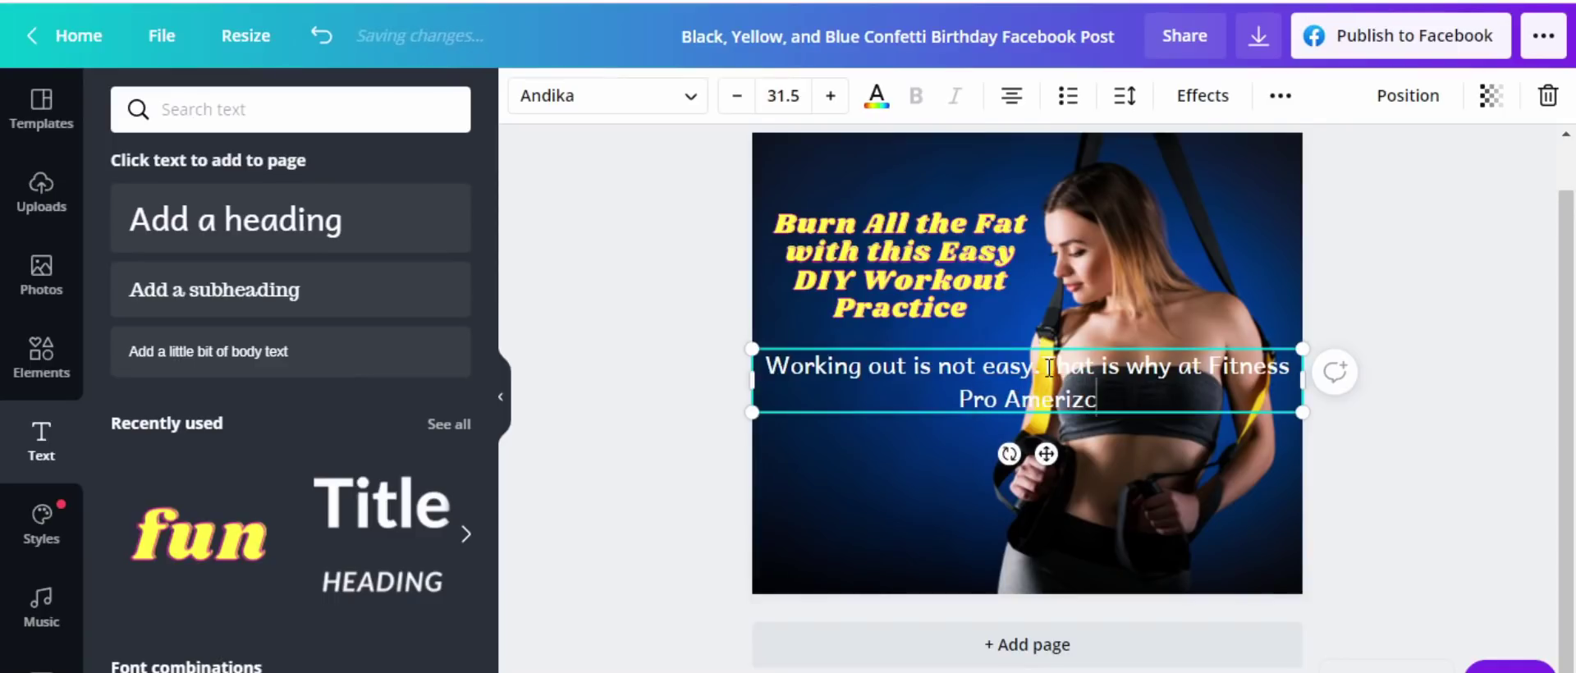
key(BackSpace)
text(ca )
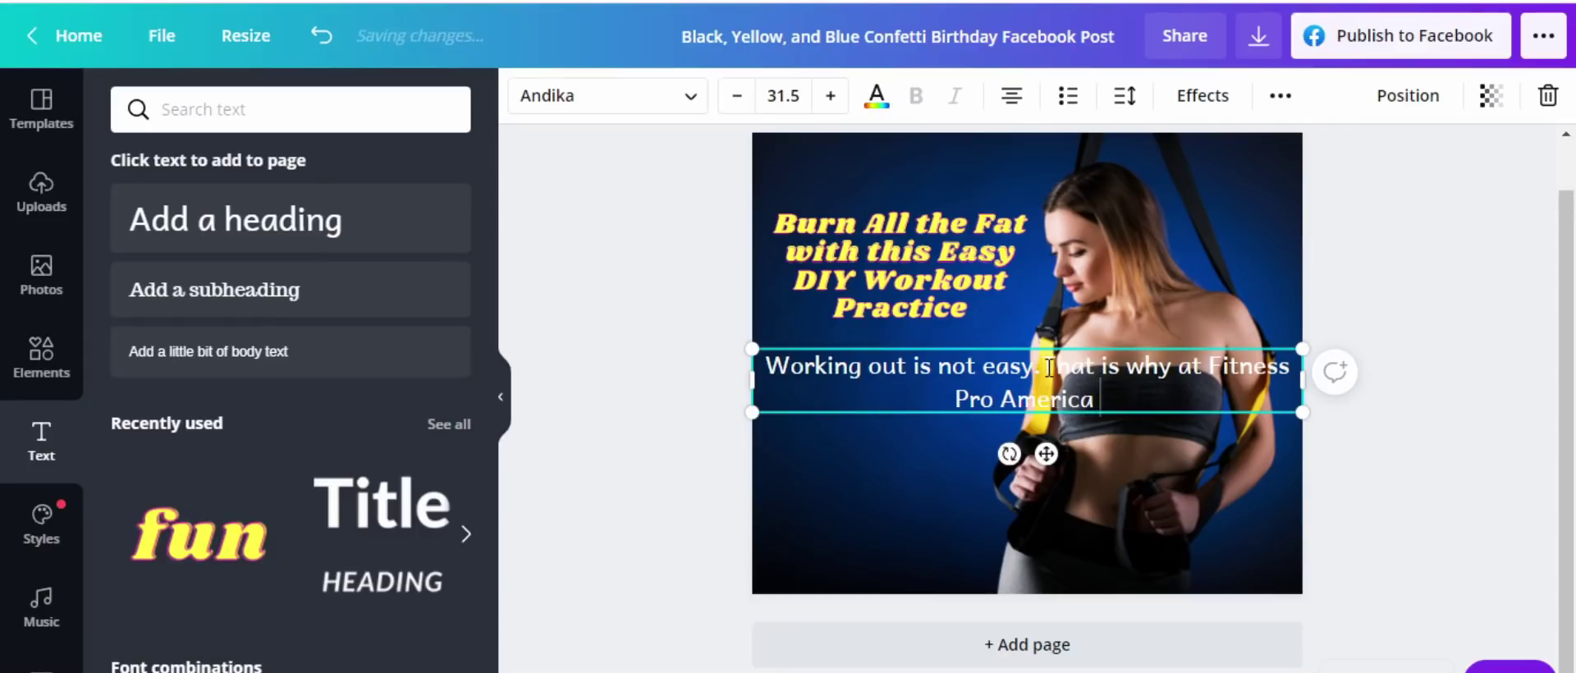
text(we have th)
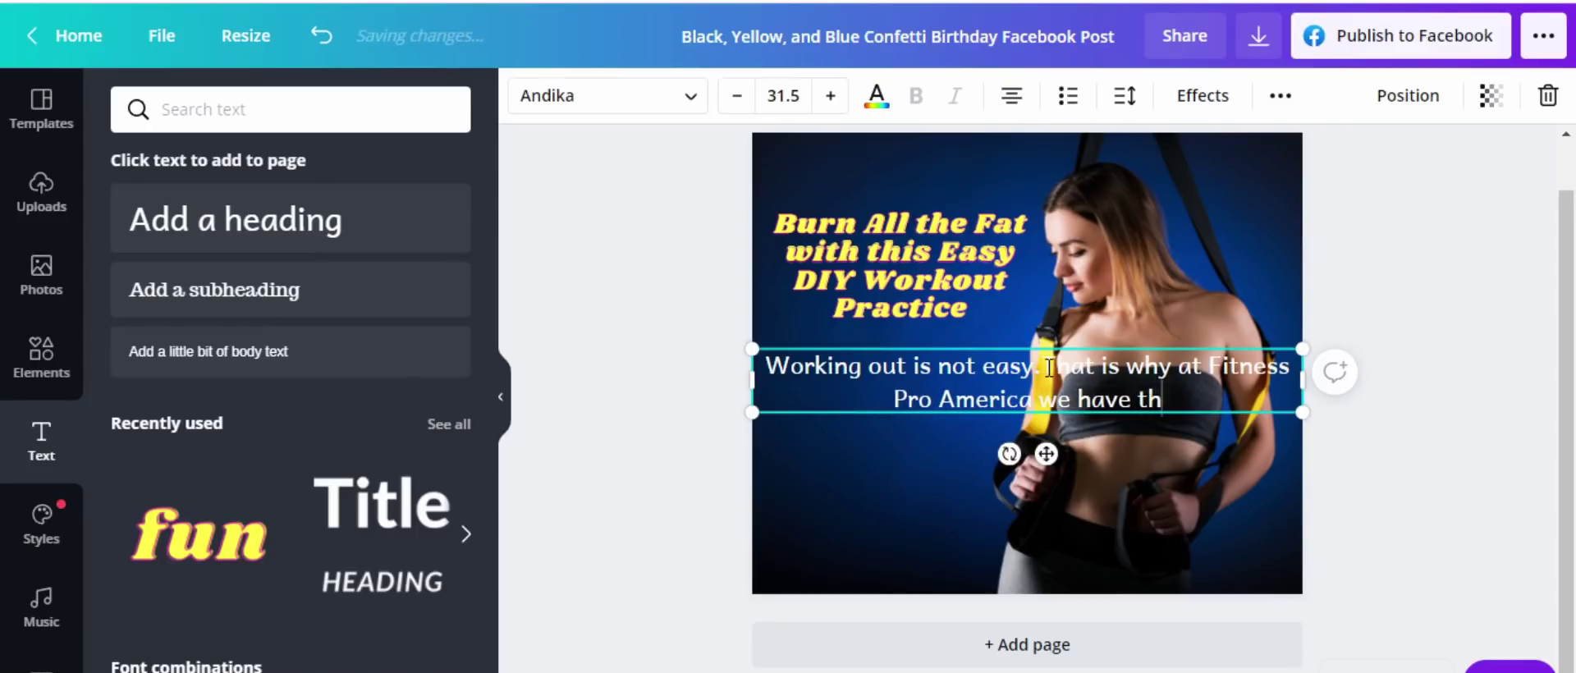
text(is eas)
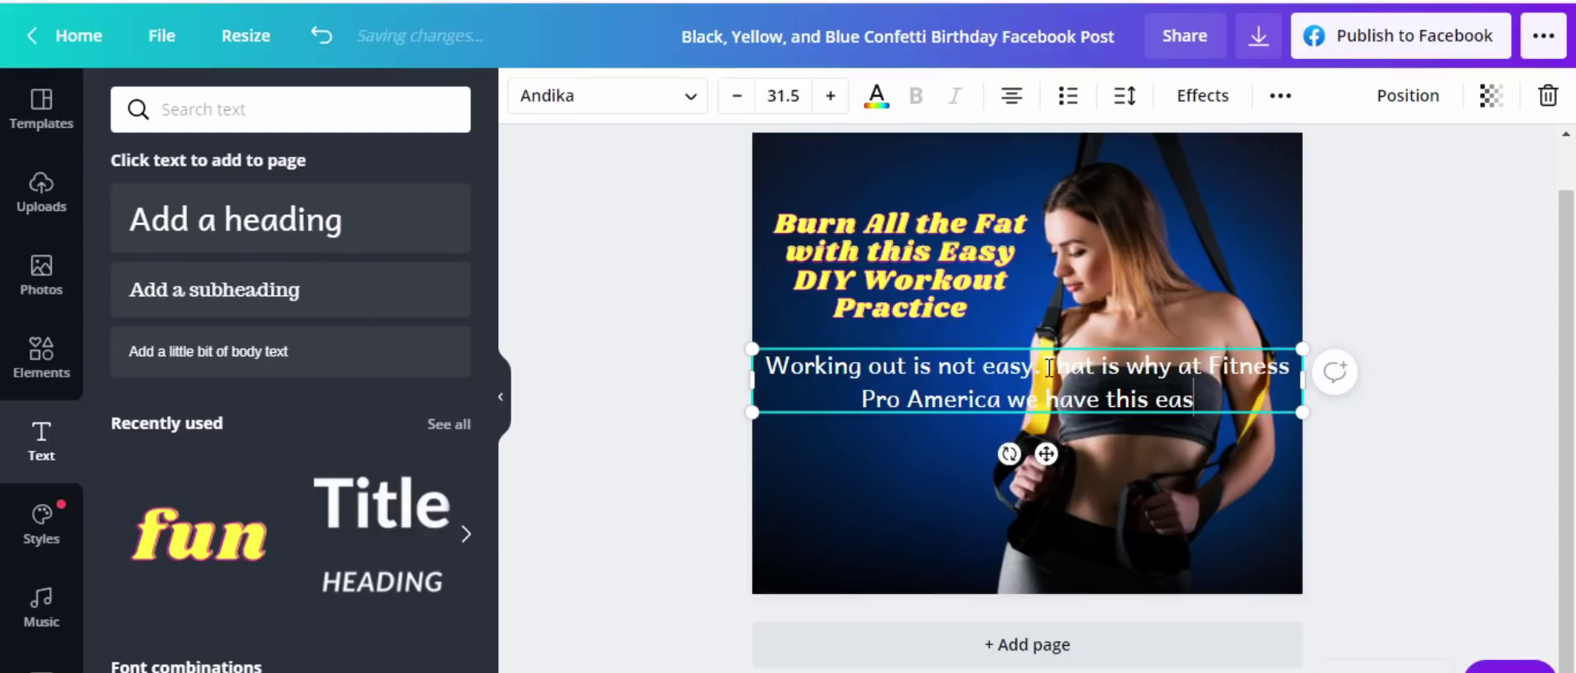
text(y and)
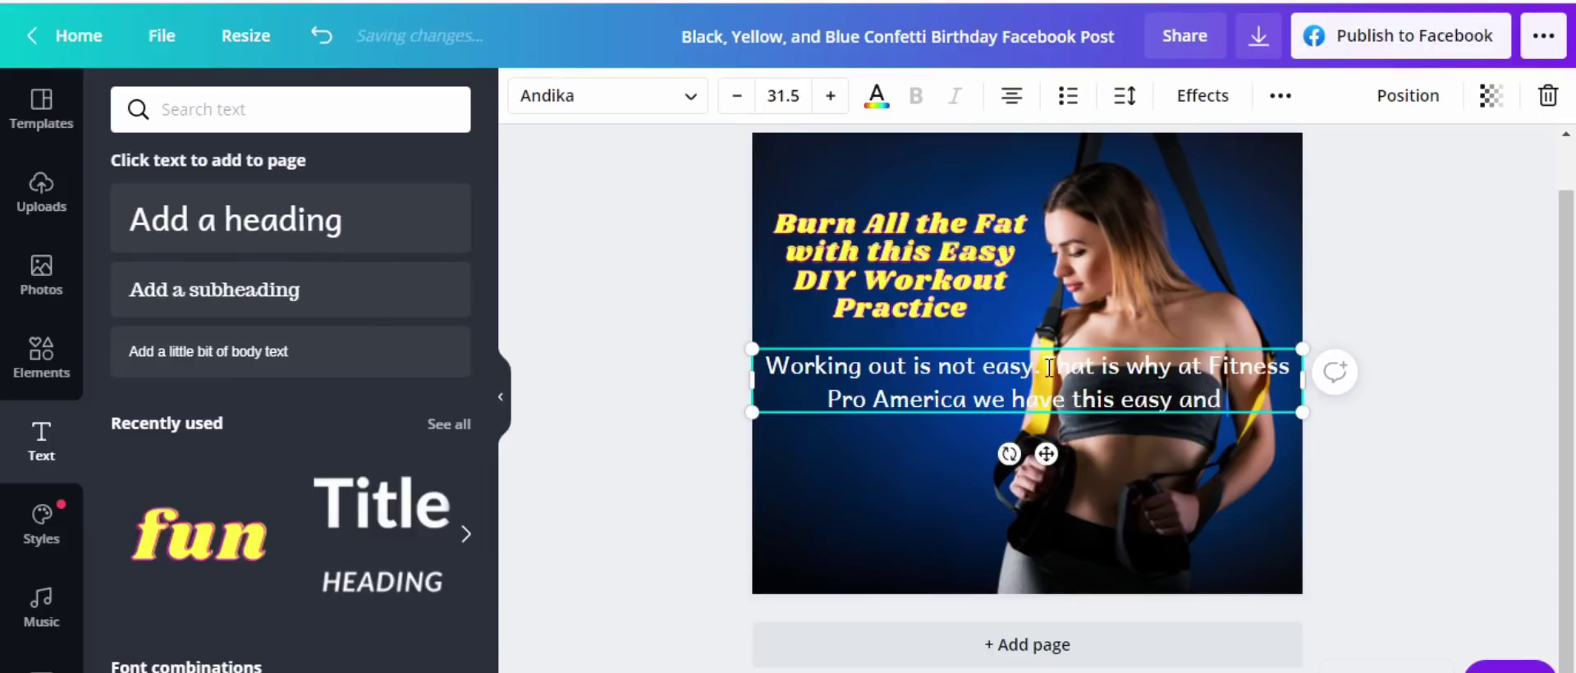
text( simple D)
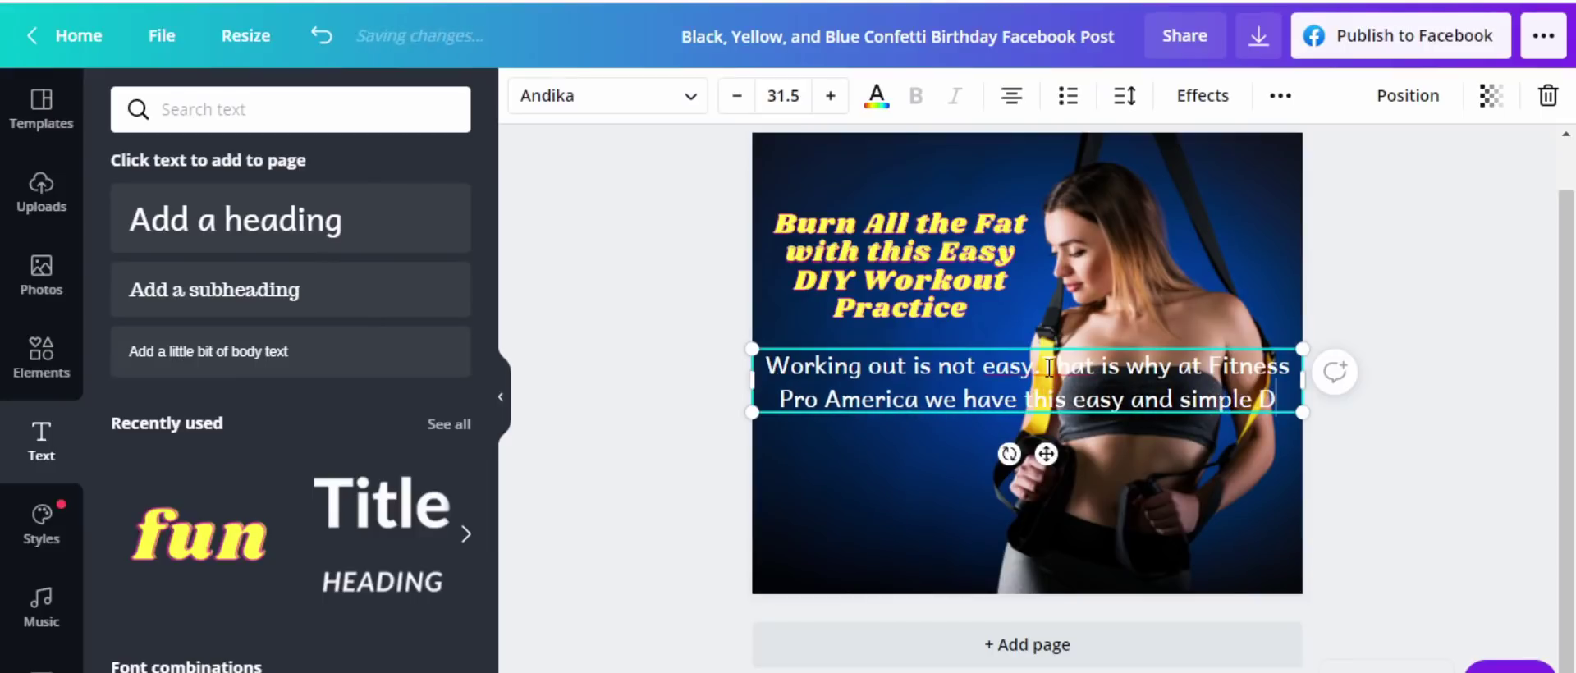
text(Iy work)
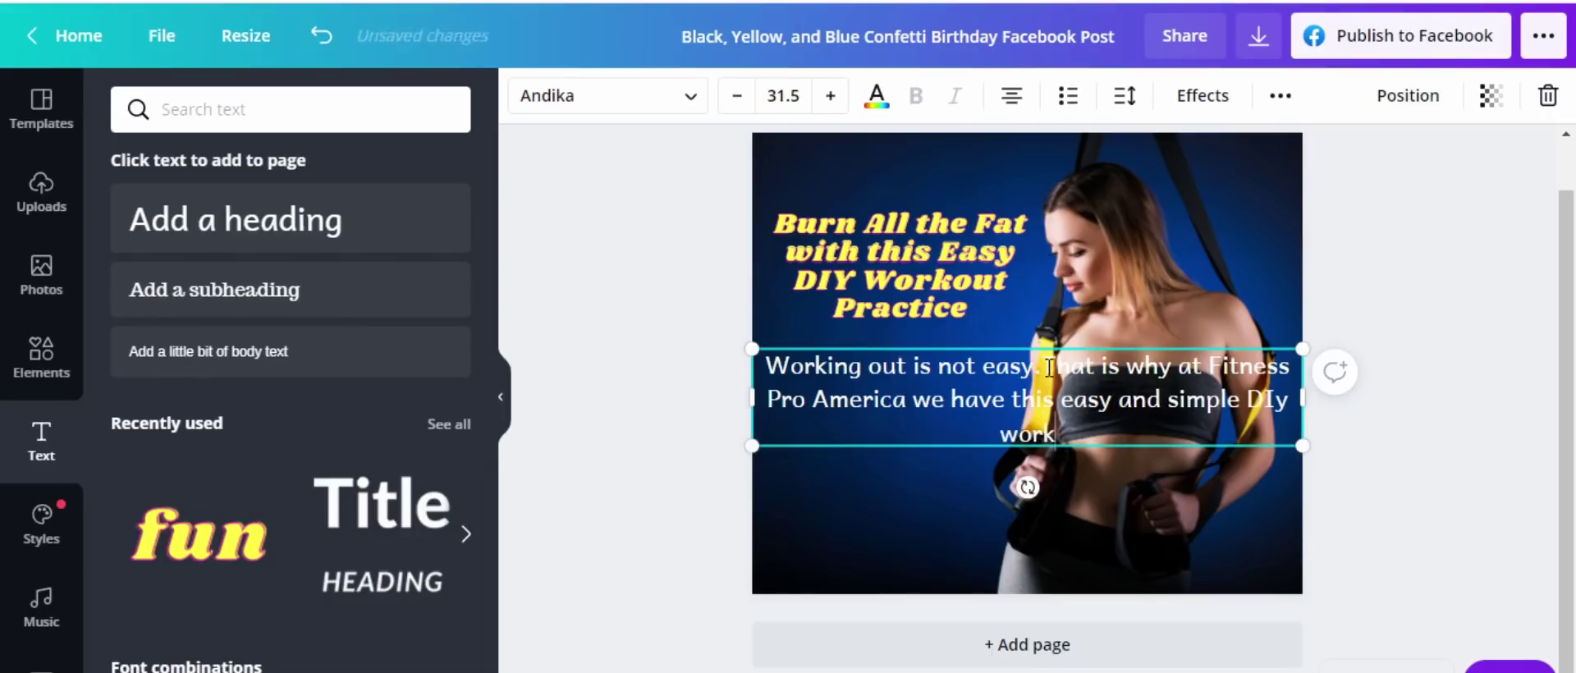
text(out that)
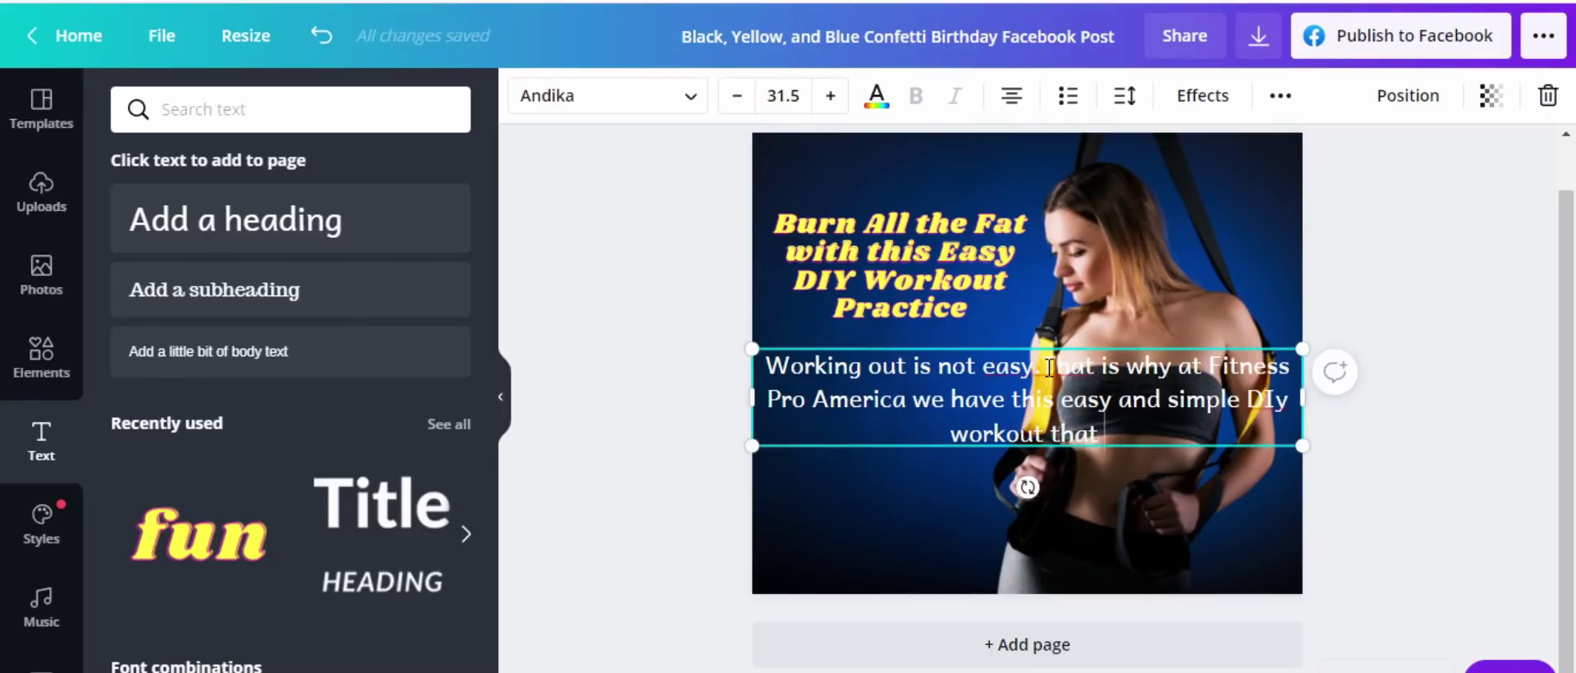
text( is)
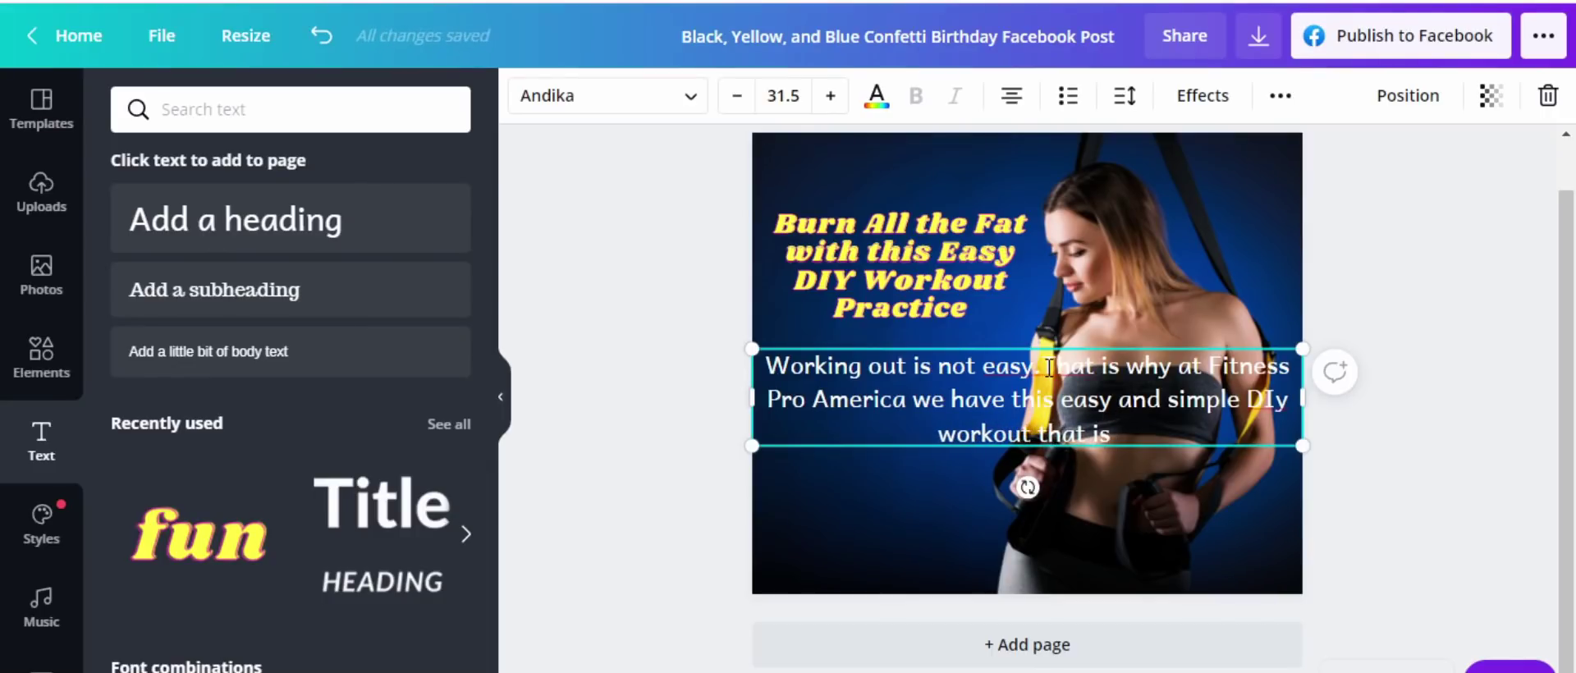
key(BackSpace)
key(BackSpace)
key(BackSpace)
key(BackSpace)
key(BackSpace)
key(BackSpace)
key(BackSpace)
key(BackSpace)
key(BackSpace)
key(BackSpace)
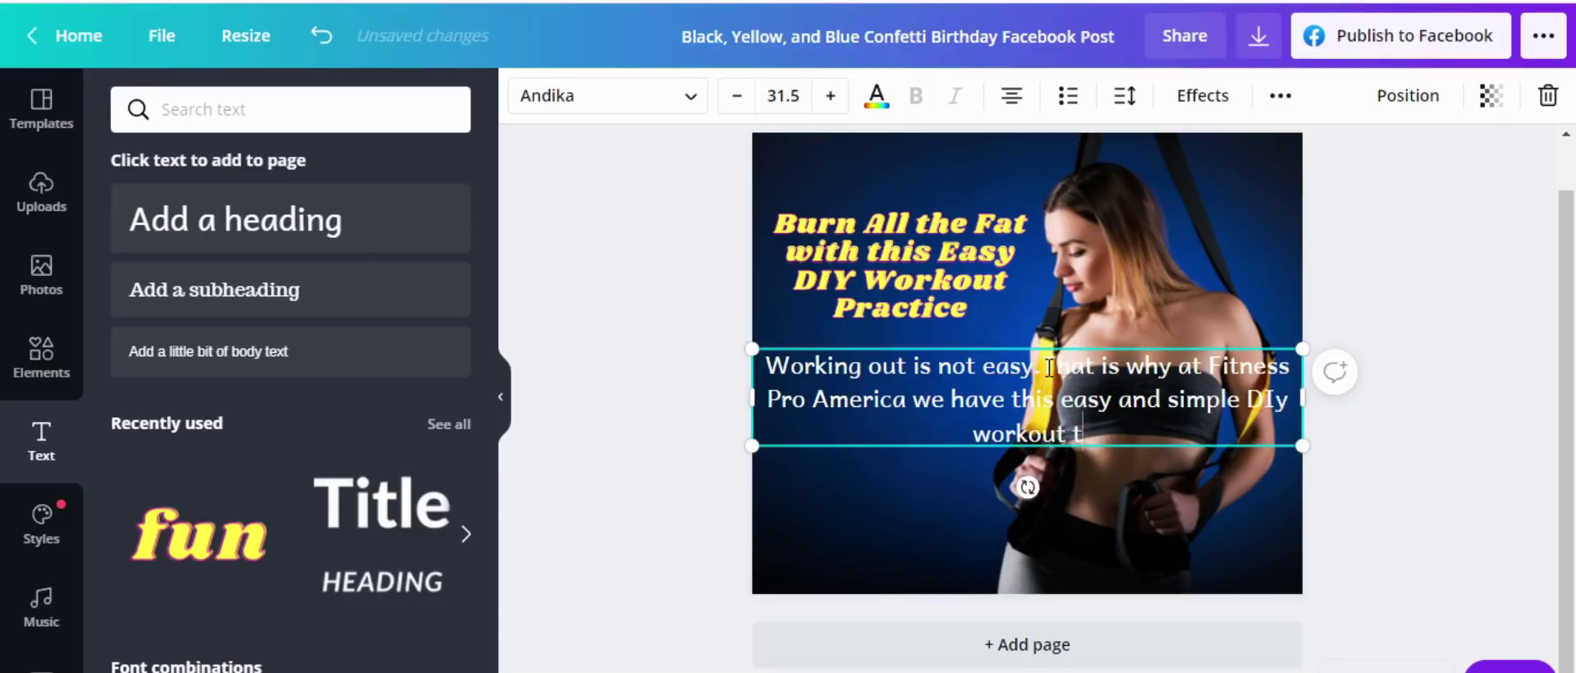
text(t for you)
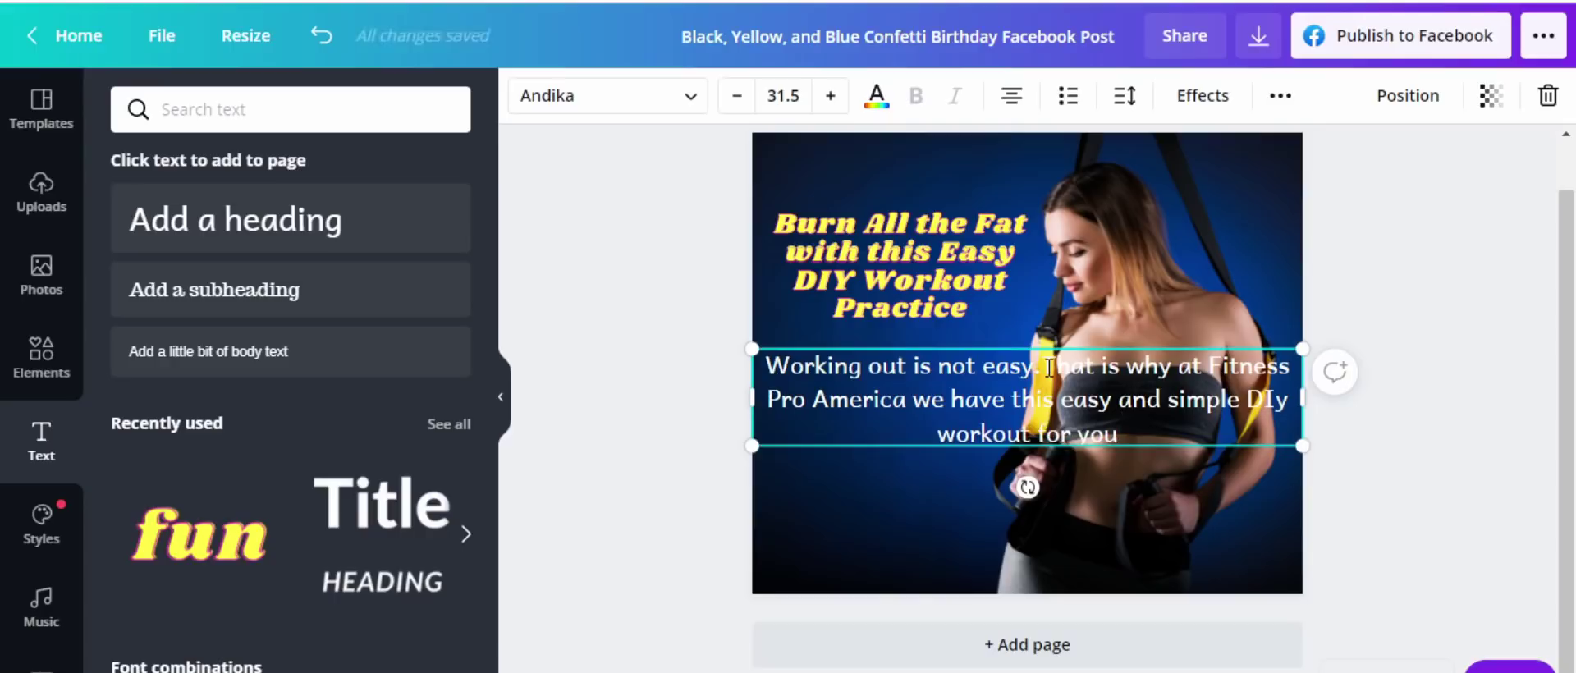
text(.)
click(1136, 572)
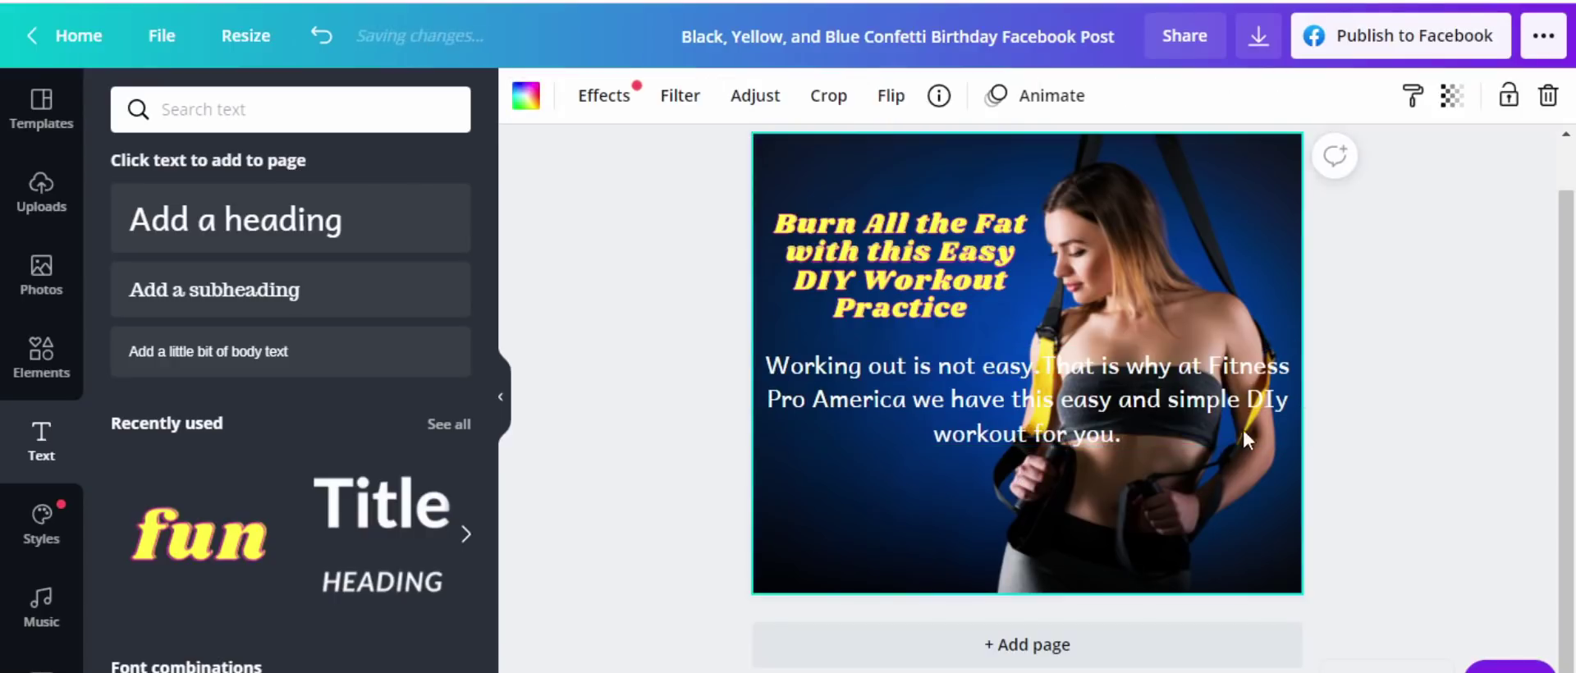
Drag the tagline down and widen its box so it wraps onto three lines.
click(1234, 387)
drag(1302, 397, 1166, 398)
drag(964, 434, 972, 532)
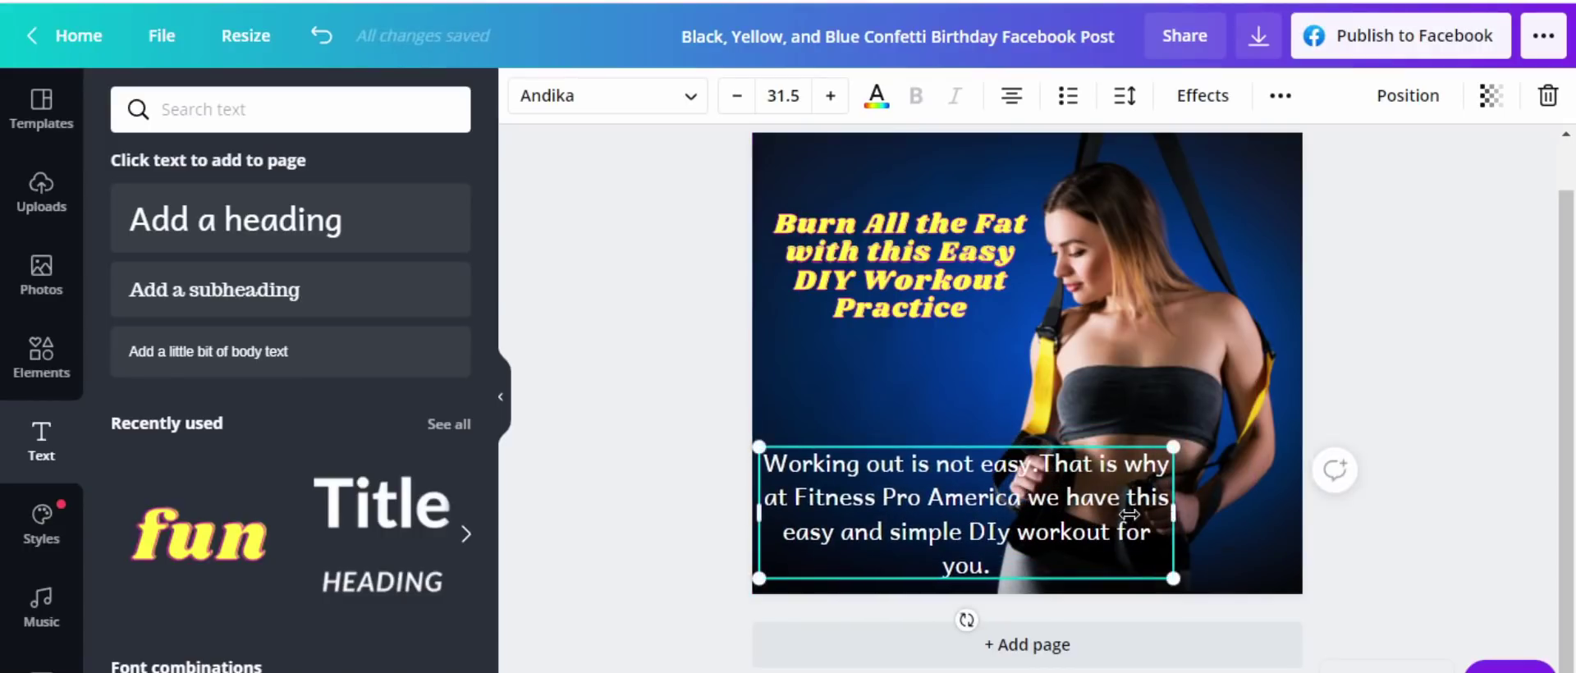
drag(1130, 514, 1233, 534)
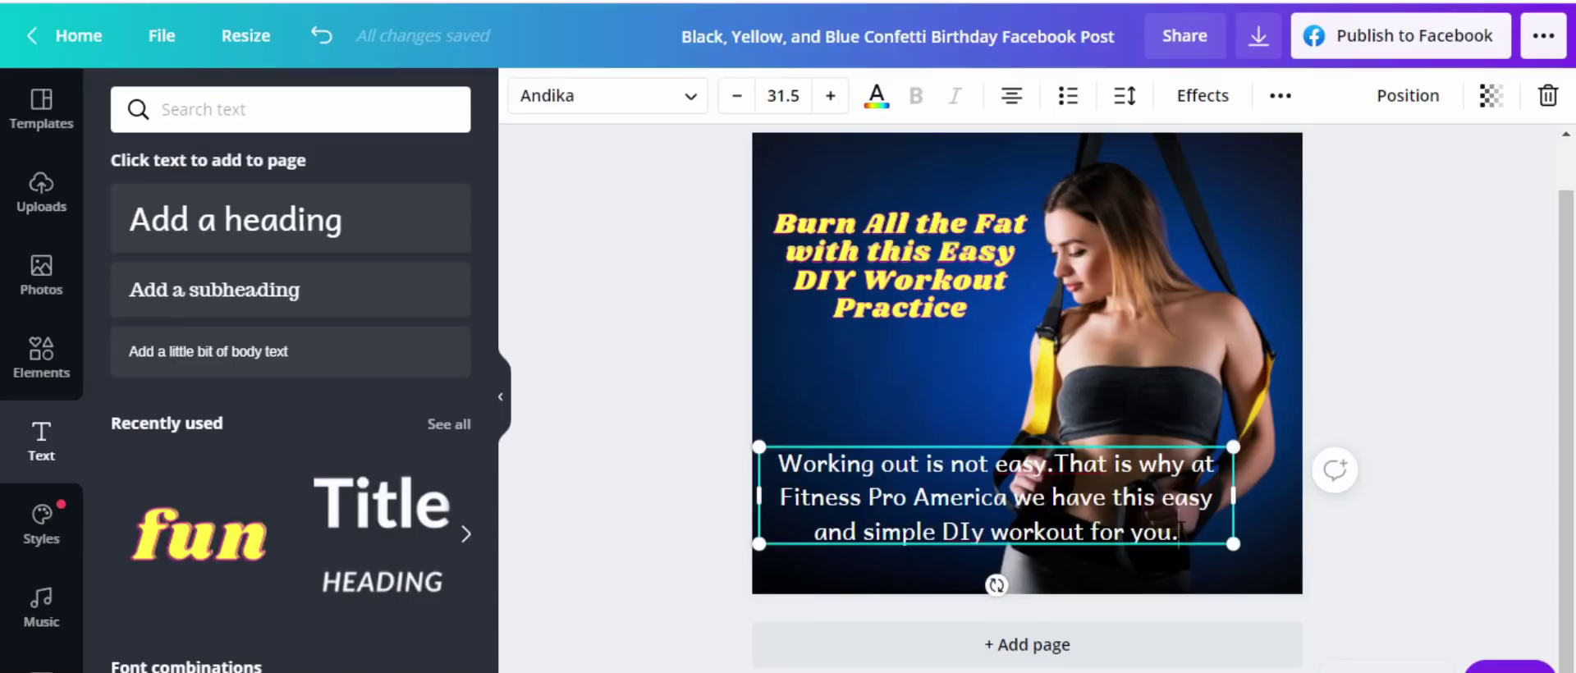
drag(1183, 525, 1061, 463)
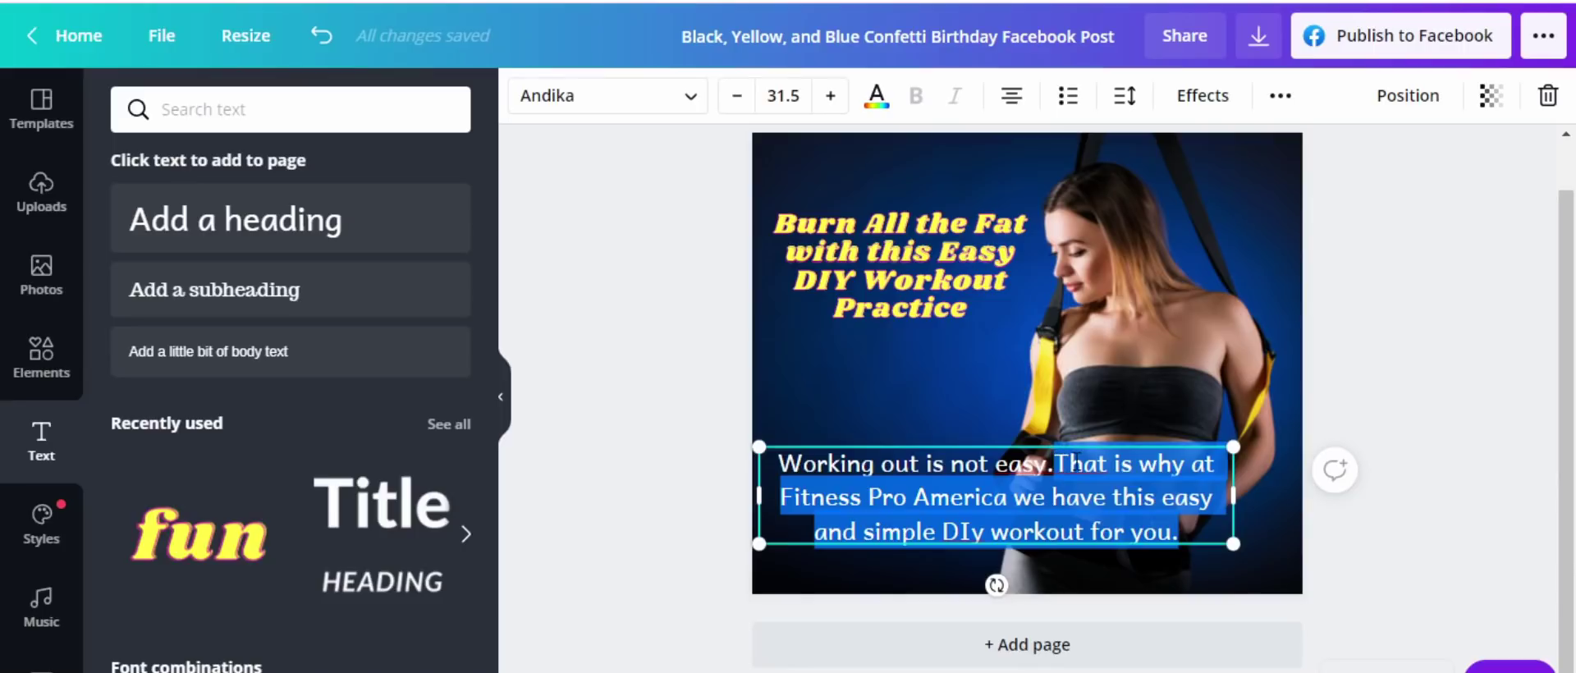
Replace the second sentence with 'Try Fitness Pro Today' on its own line, placed bottom-left.
text(Try F)
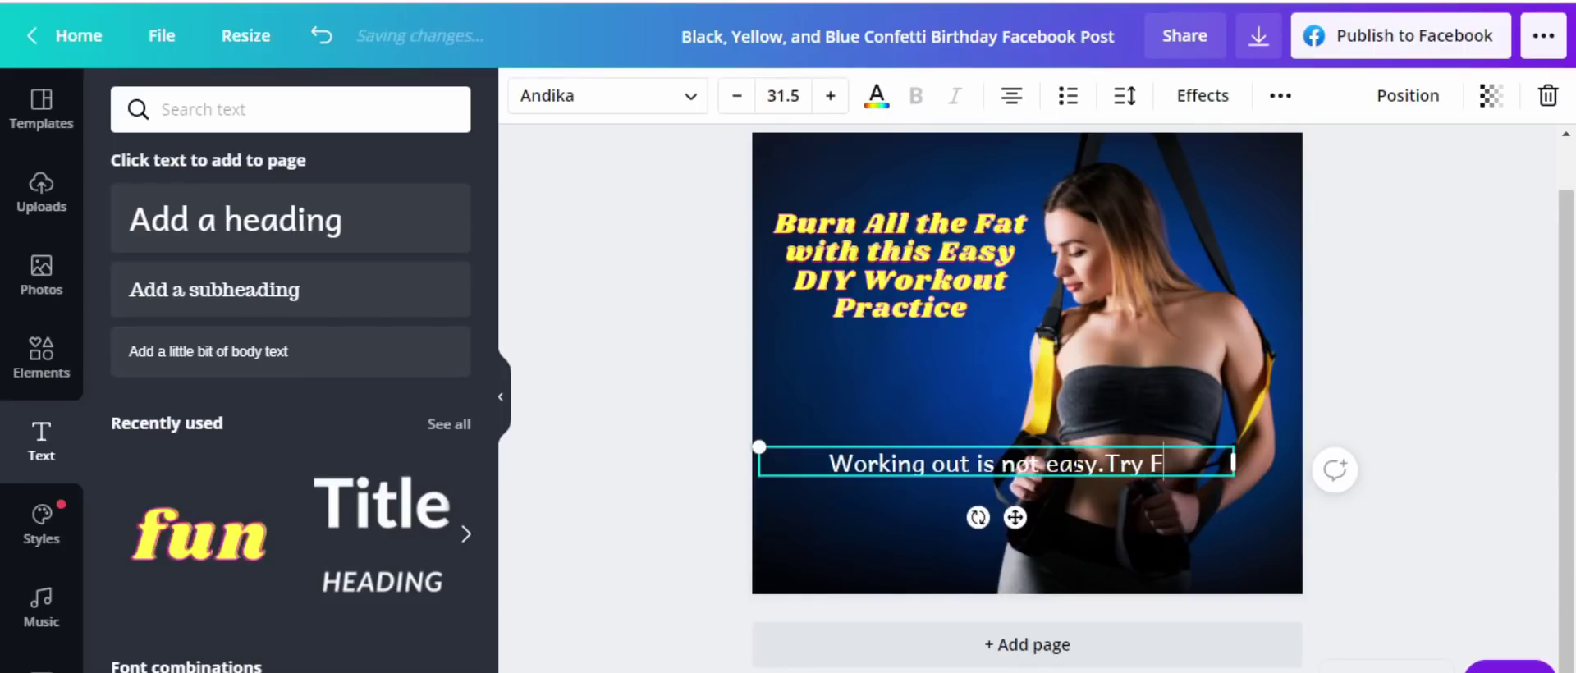
text(itness  On)
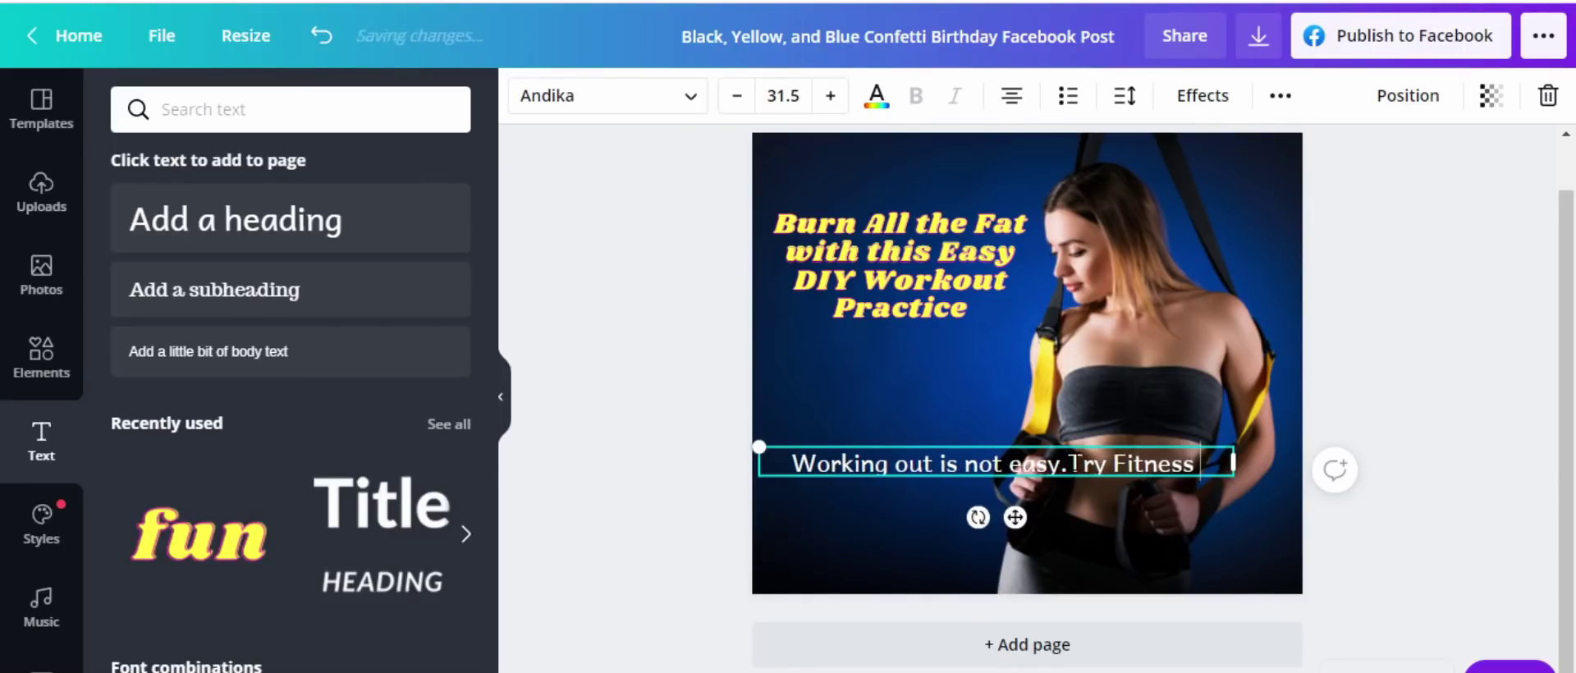
key(BackSpace)
key(BackSpace)
text(P)
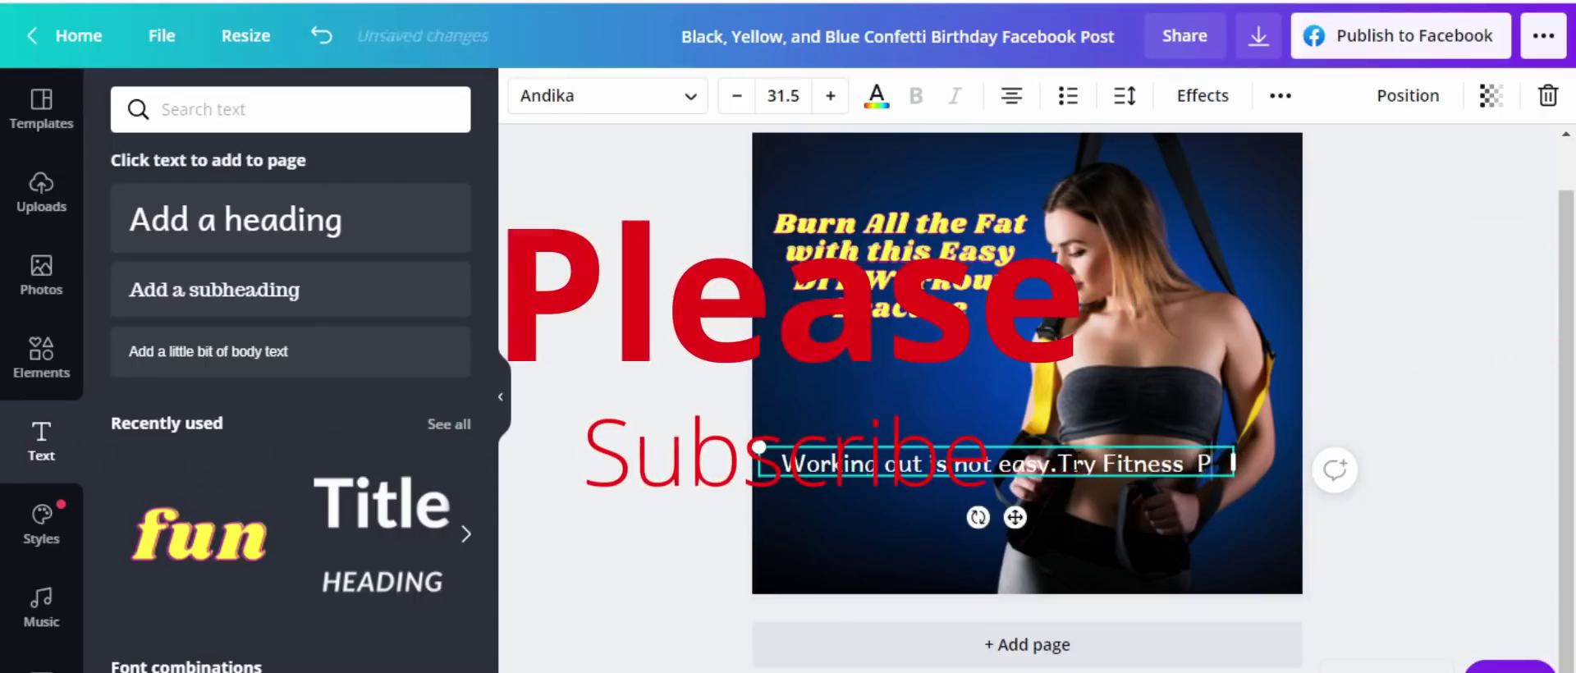
text(ro Today)
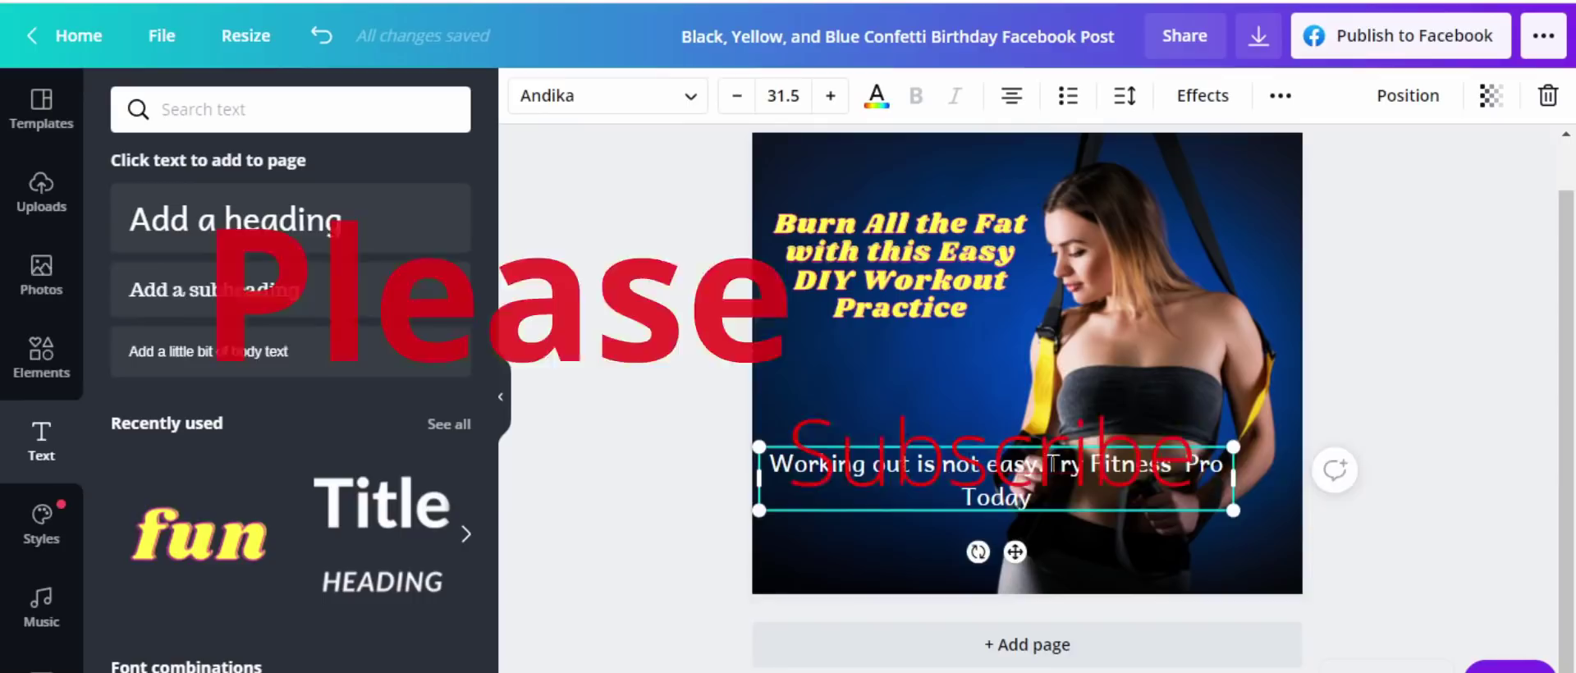
key(Return)
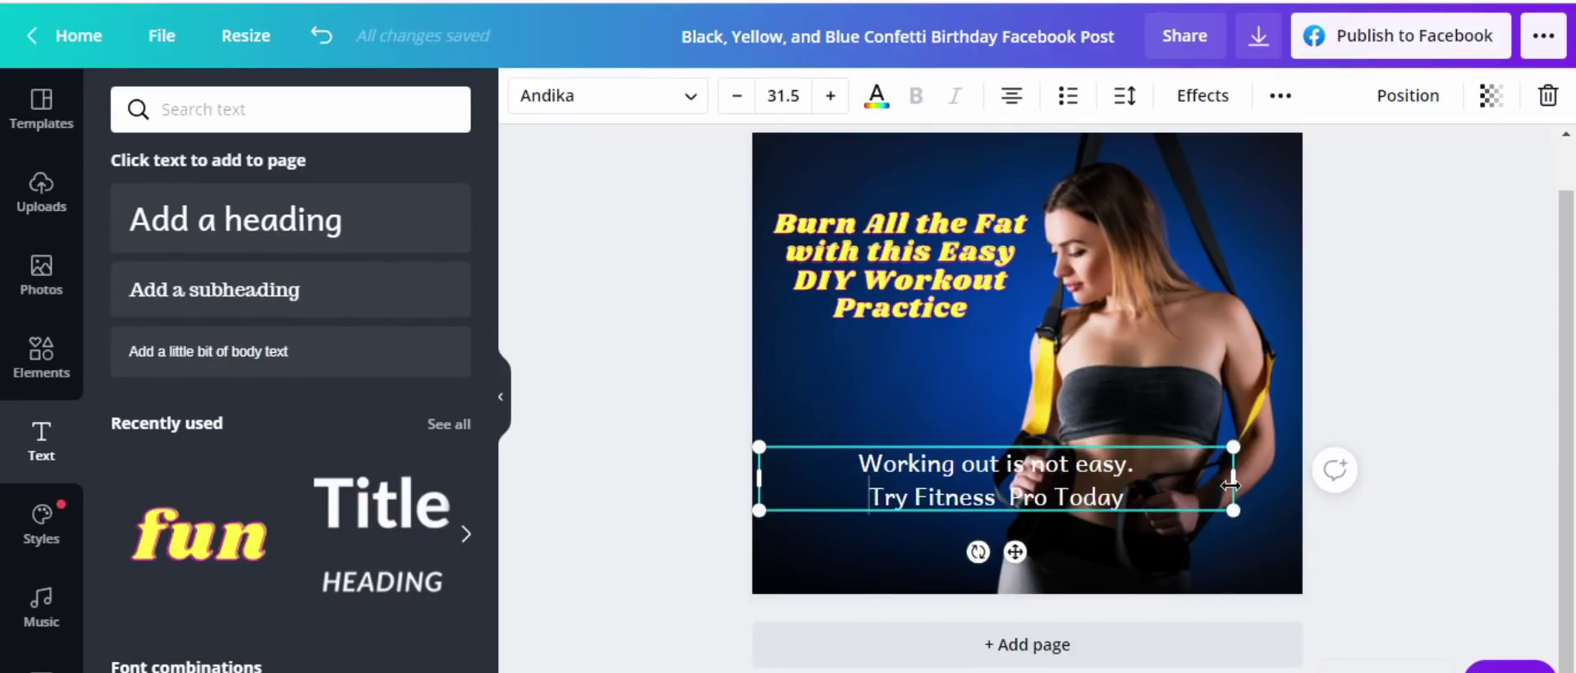
drag(1232, 484, 1047, 480)
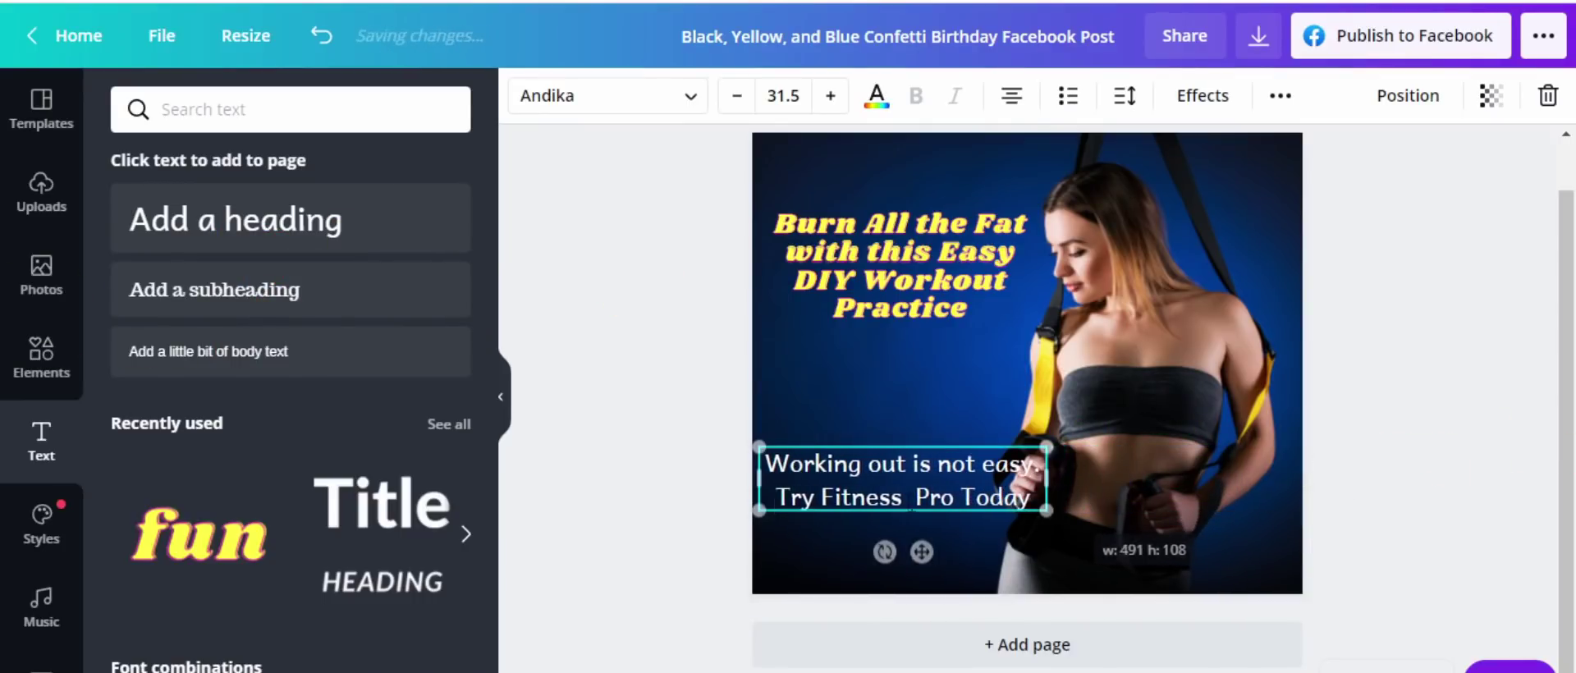
drag(835, 497, 903, 502)
click(1012, 535)
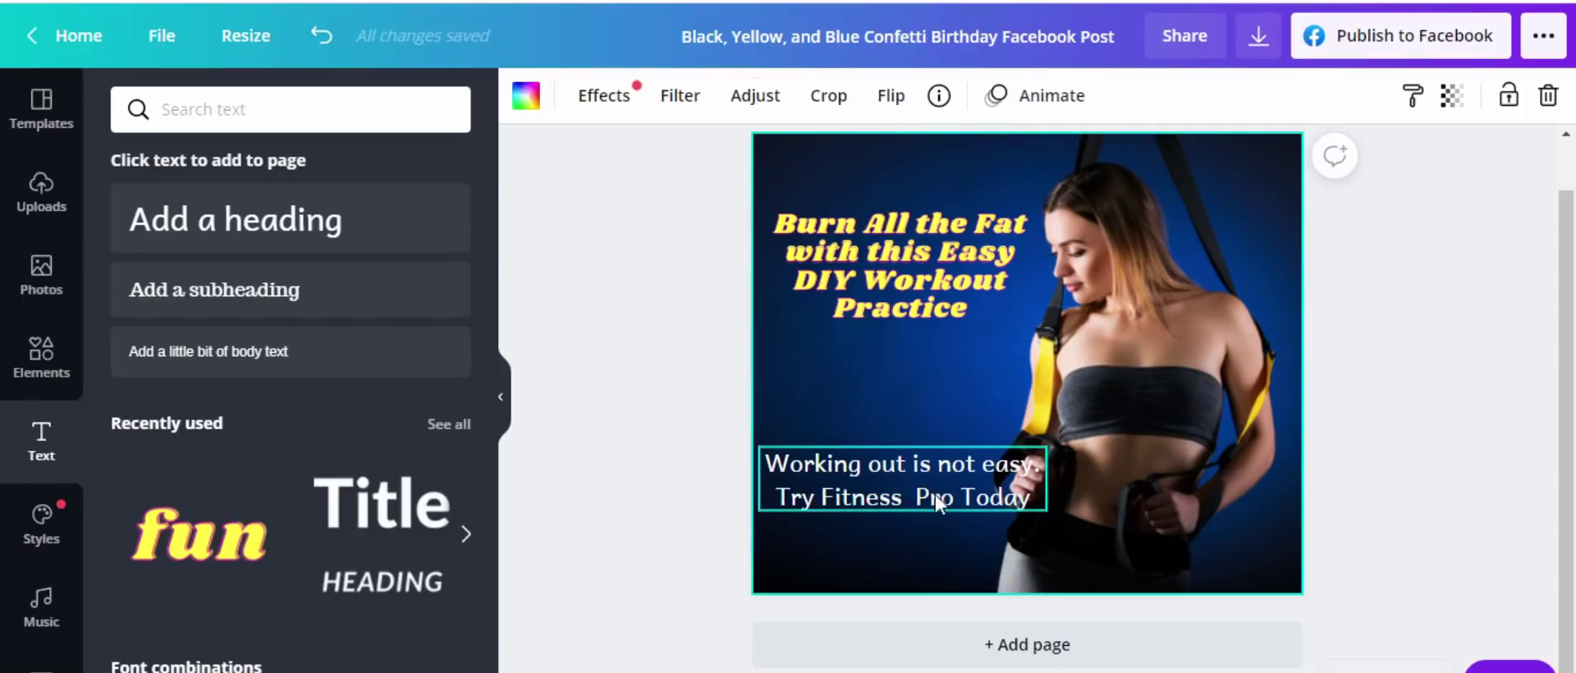
drag(1005, 500, 1007, 539)
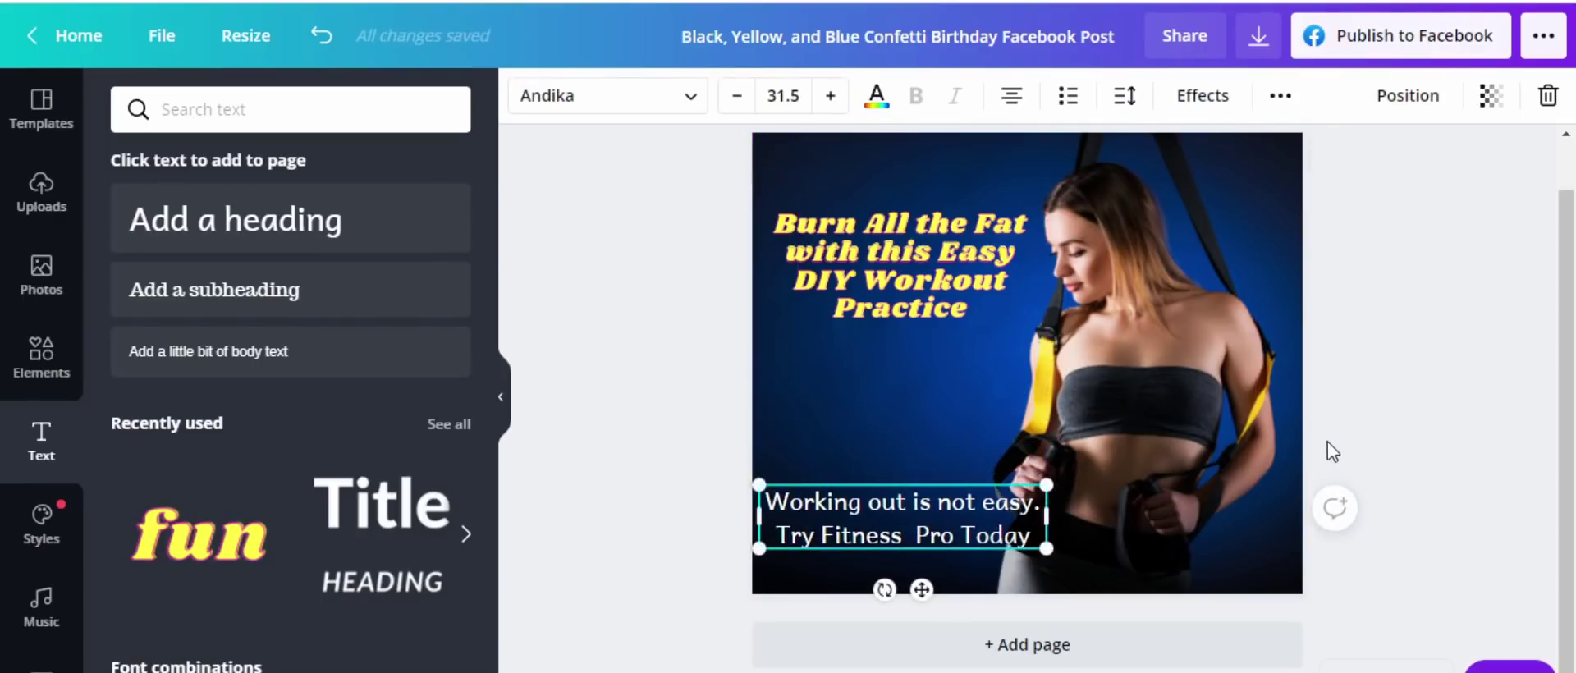
click(1478, 433)
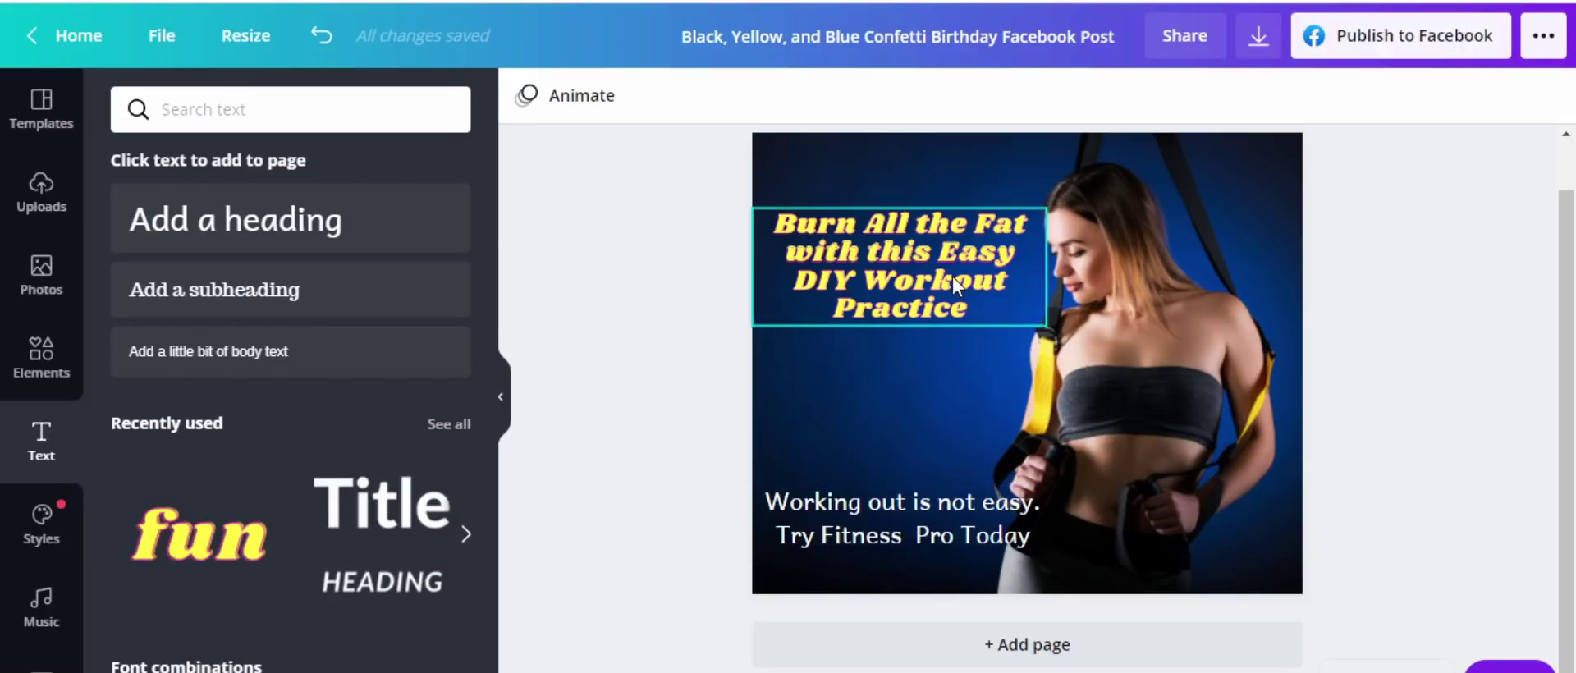
click(39, 362)
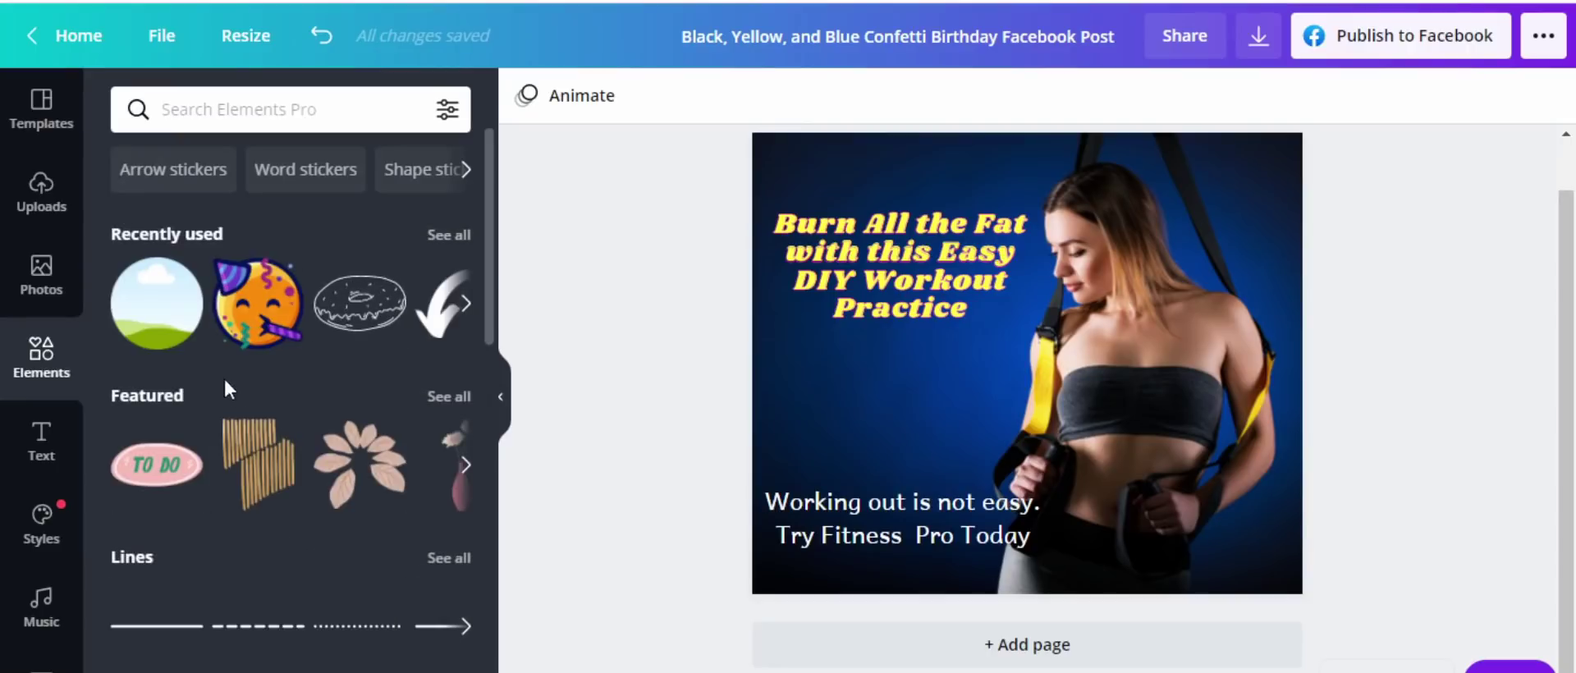
scroll(276, 382, down, 3)
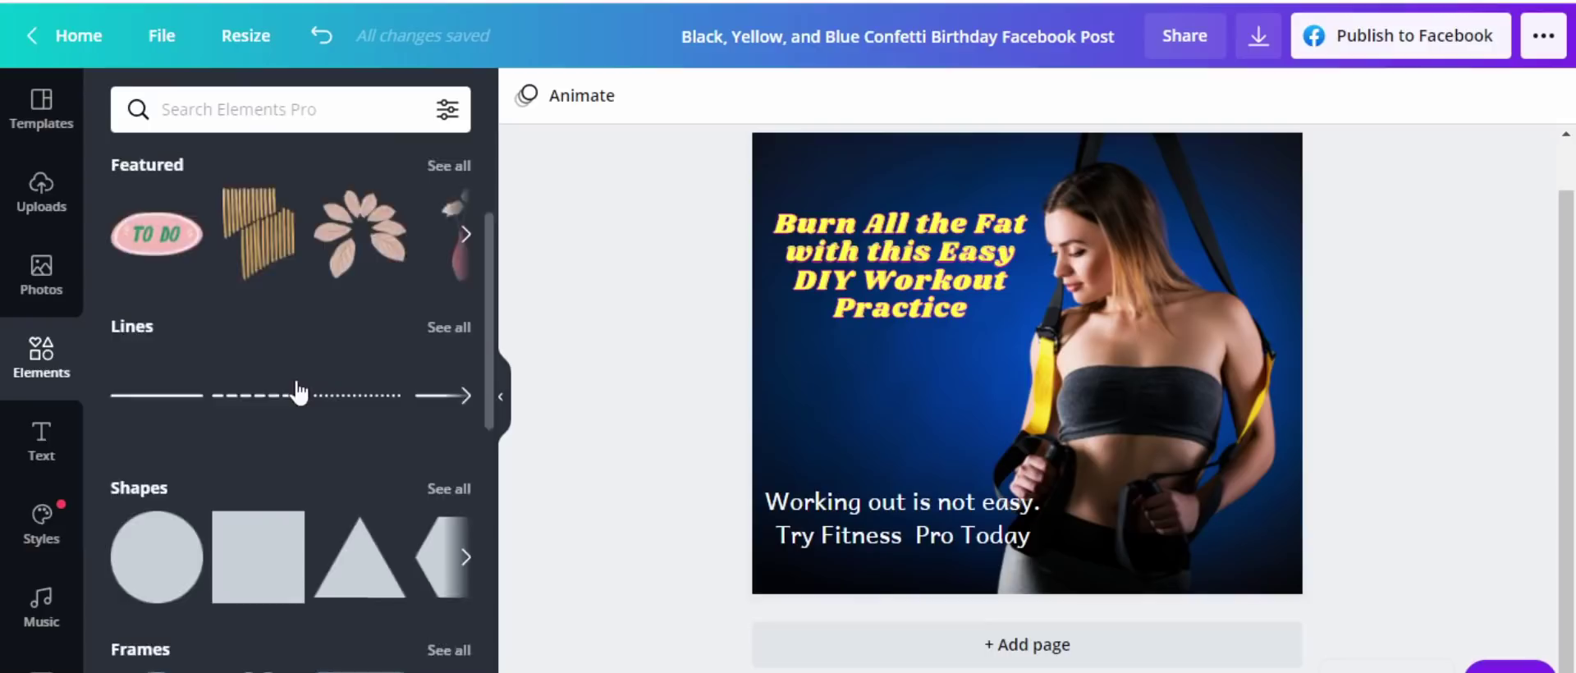
scroll(300, 383, down, 4)
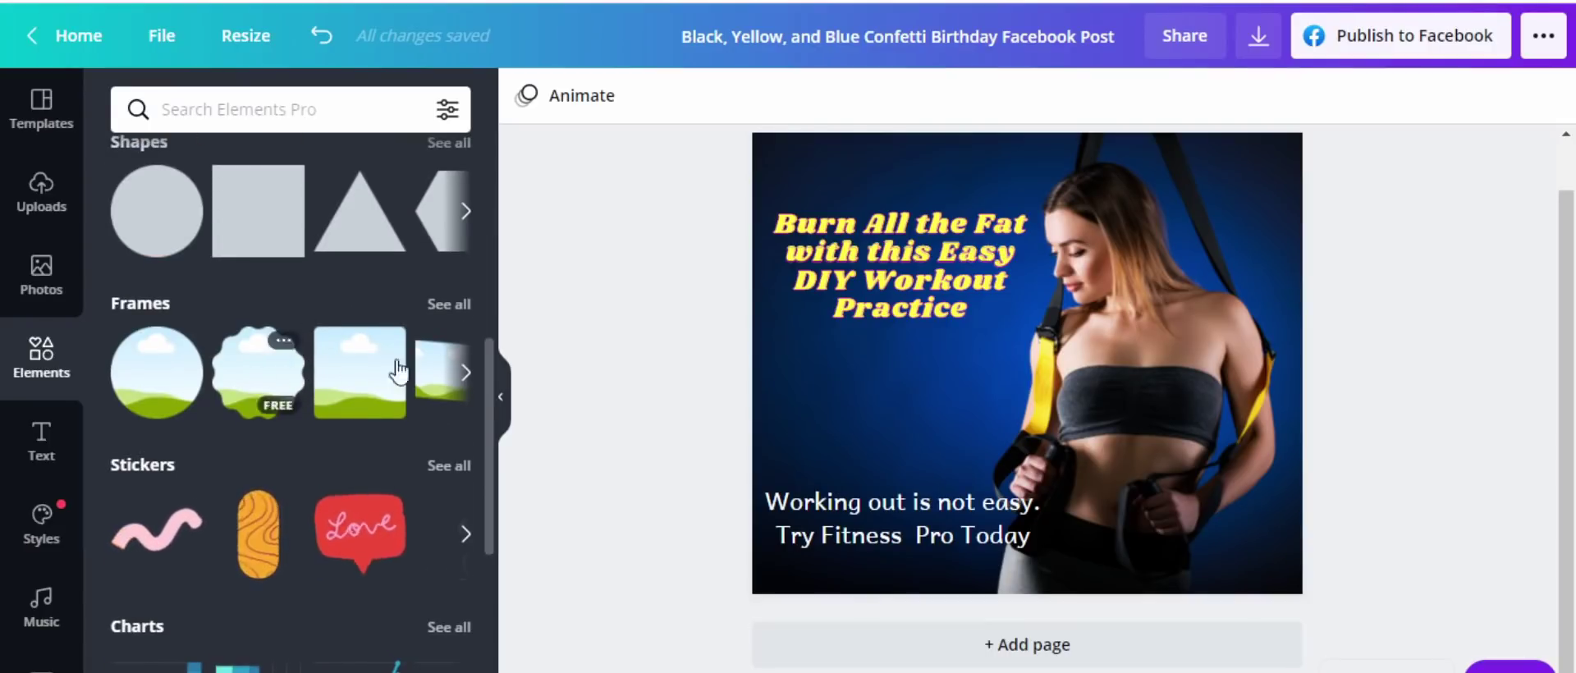
click(464, 214)
click(465, 212)
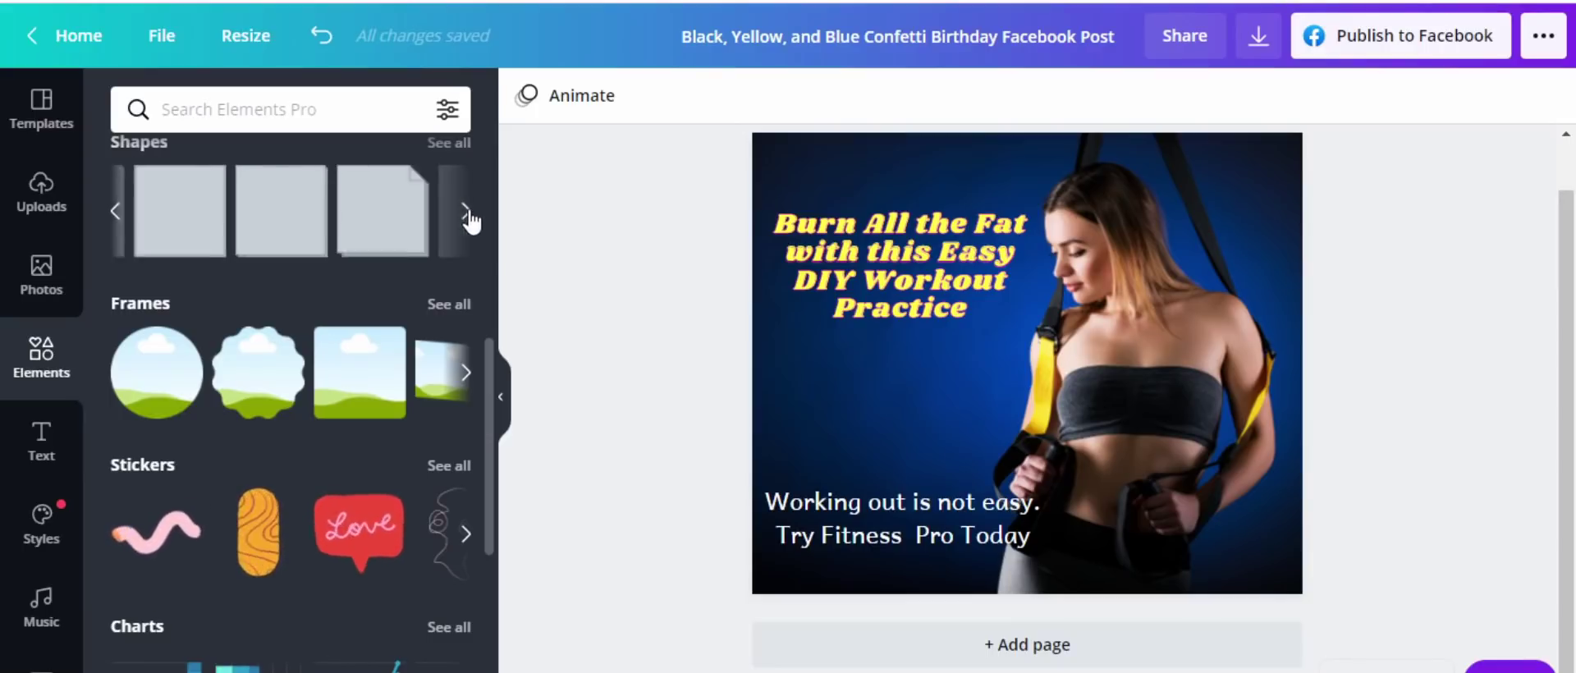
click(116, 215)
click(116, 215)
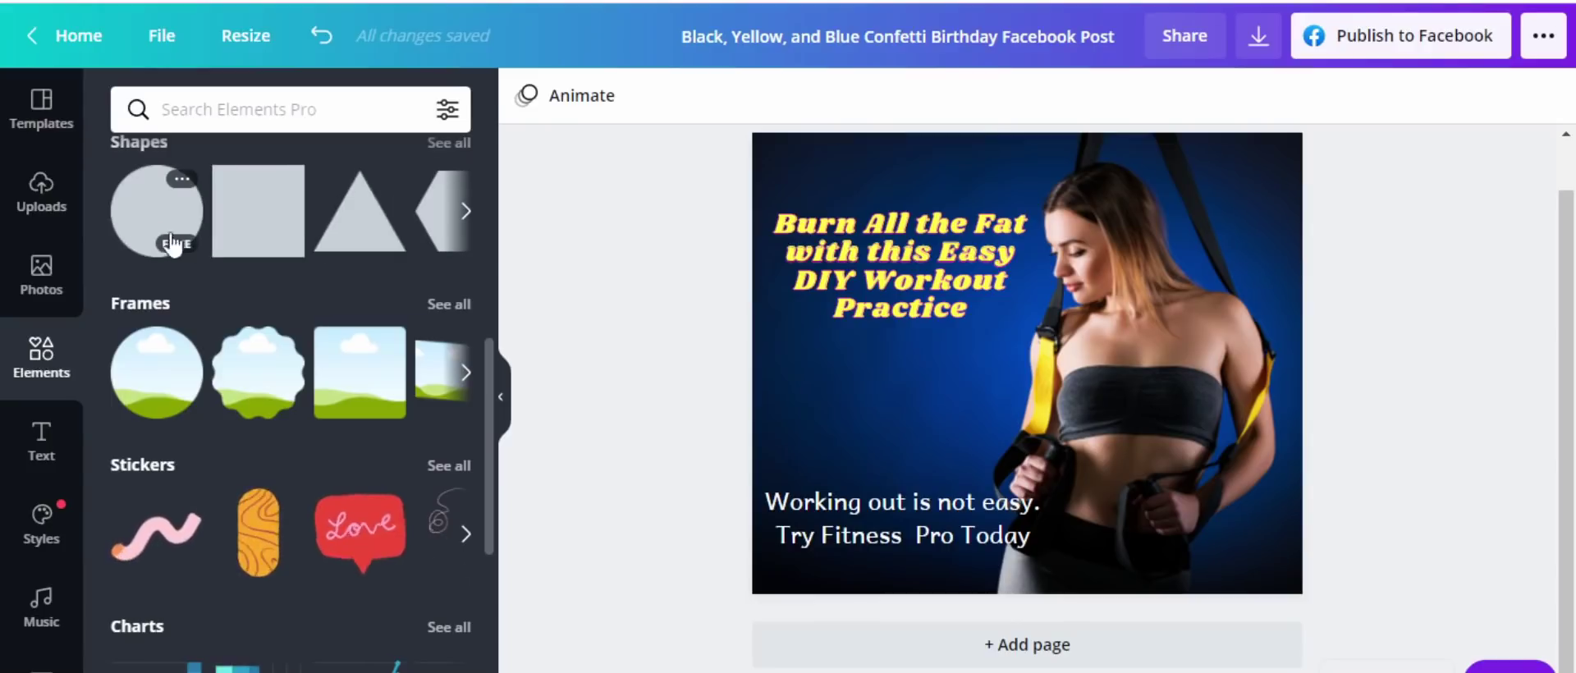
click(238, 239)
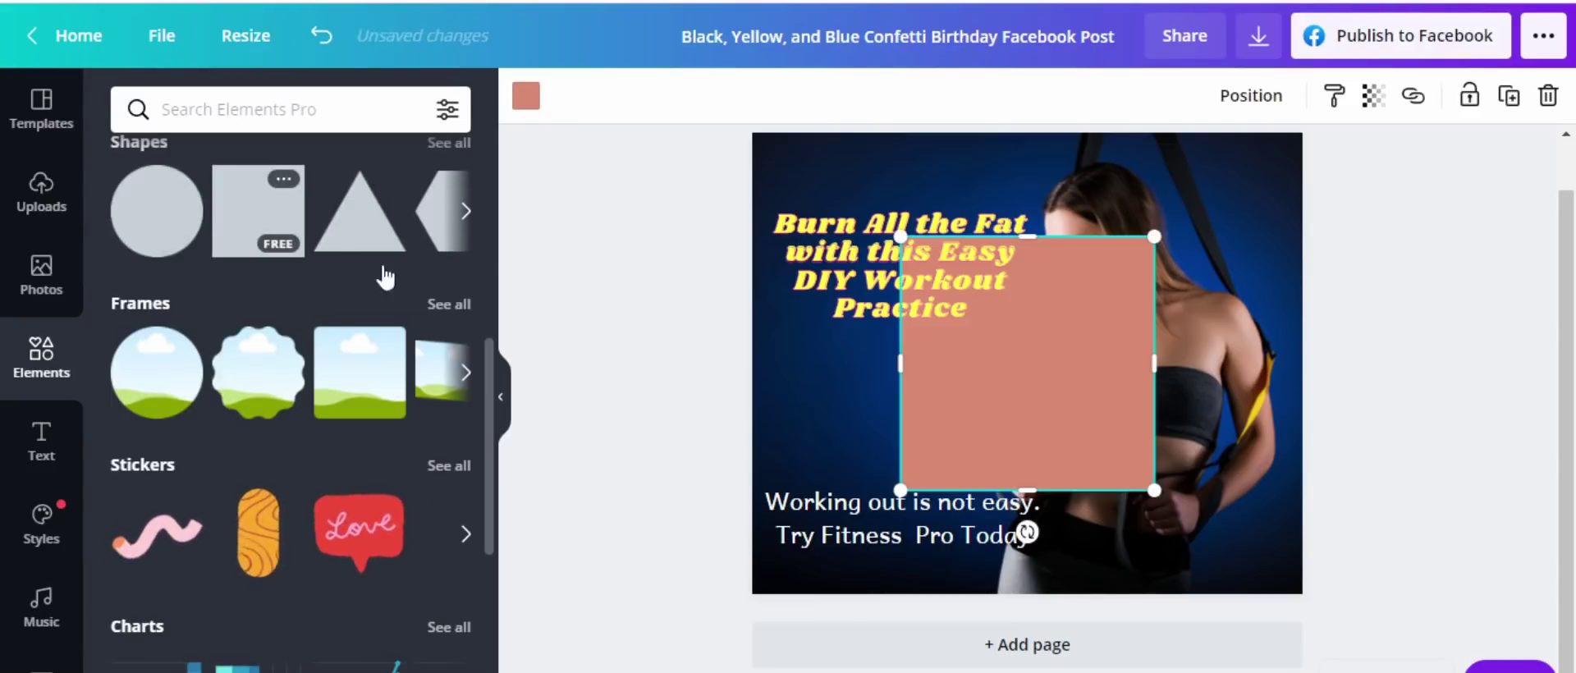
drag(898, 238, 977, 315)
drag(1045, 407, 865, 469)
click(1010, 514)
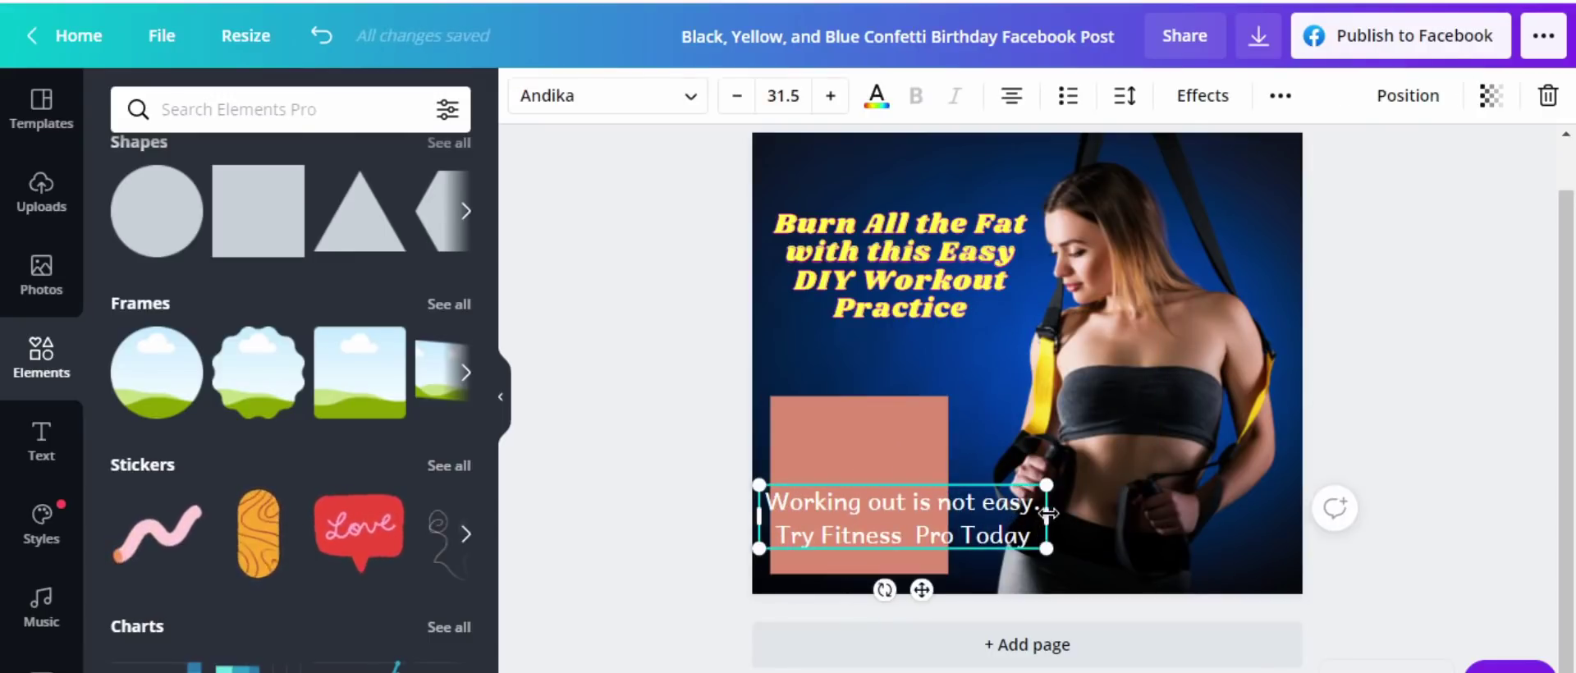
drag(1046, 516, 872, 470)
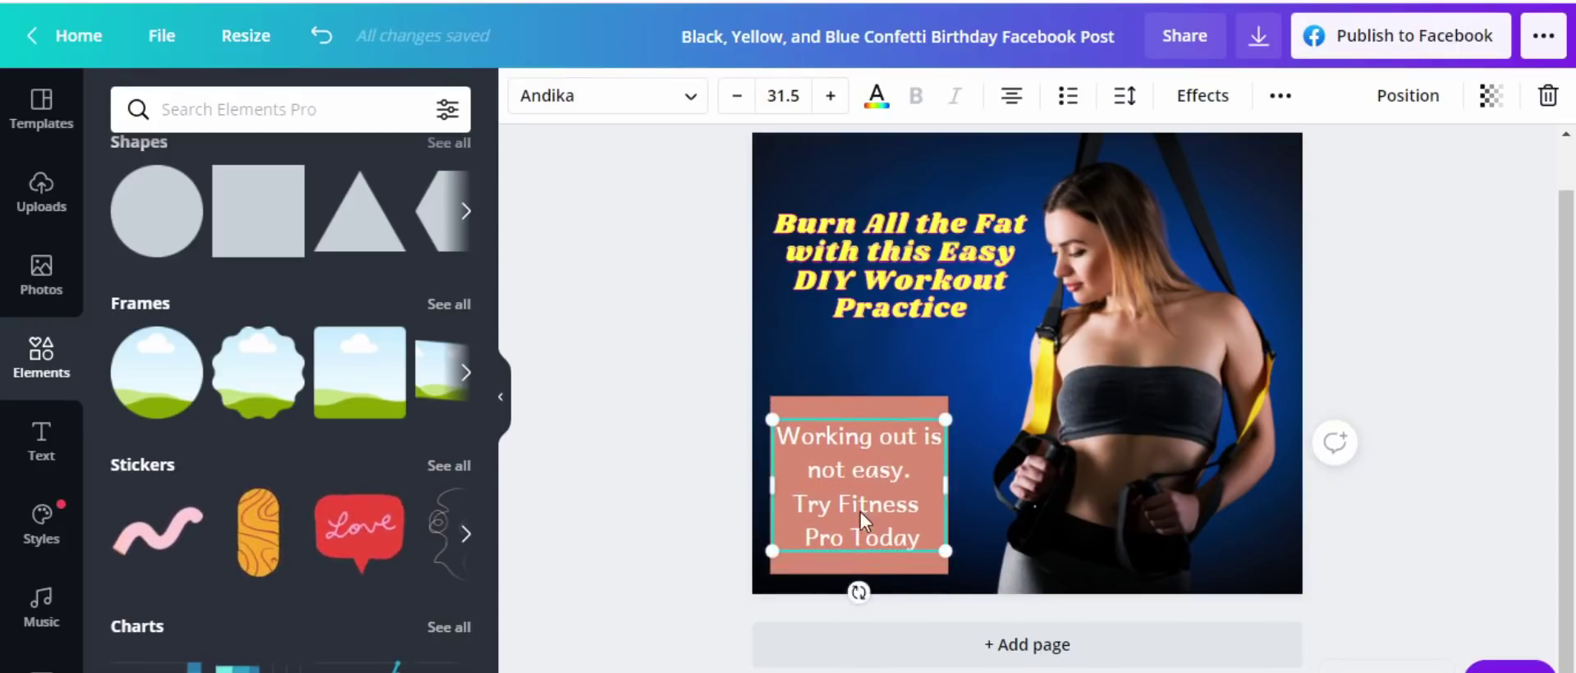
click(856, 410)
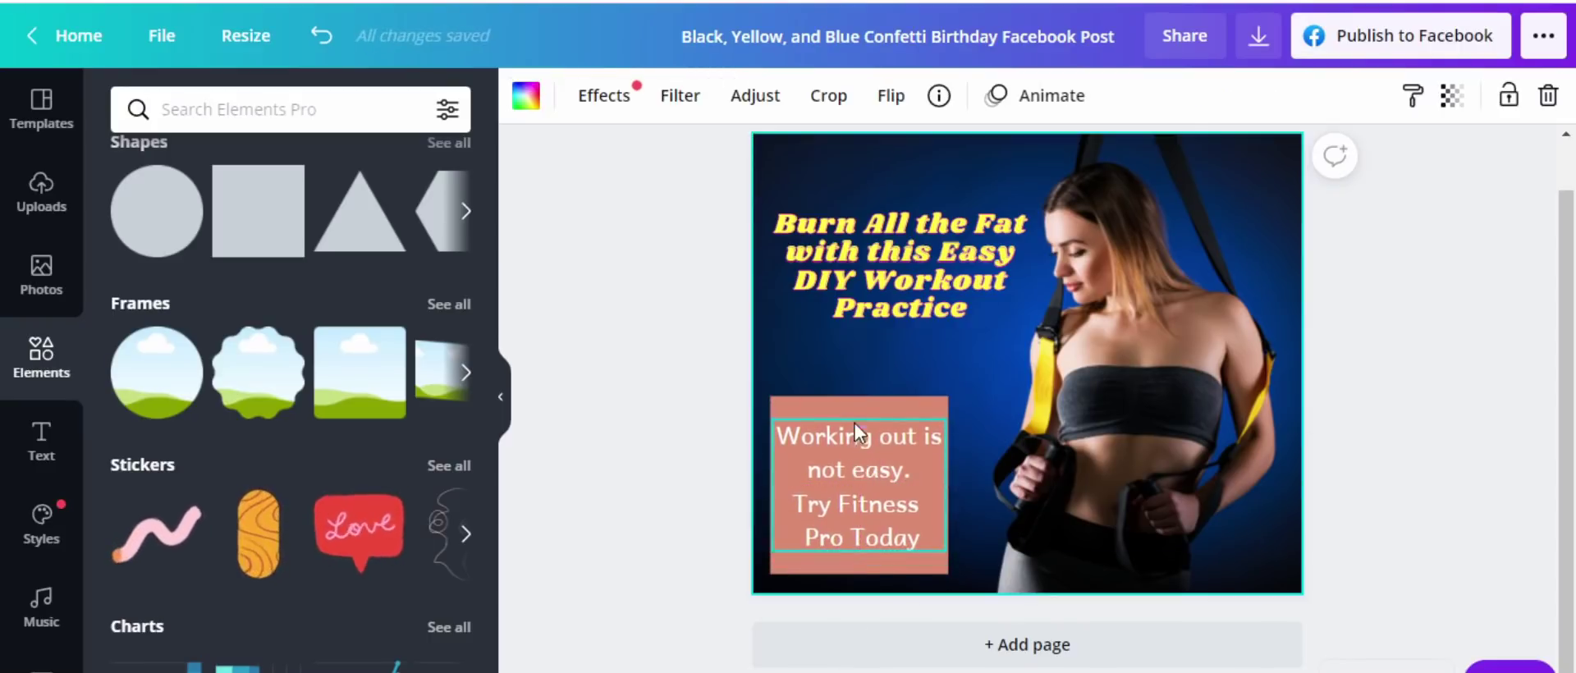
click(320, 39)
click(320, 39)
click(320, 39)
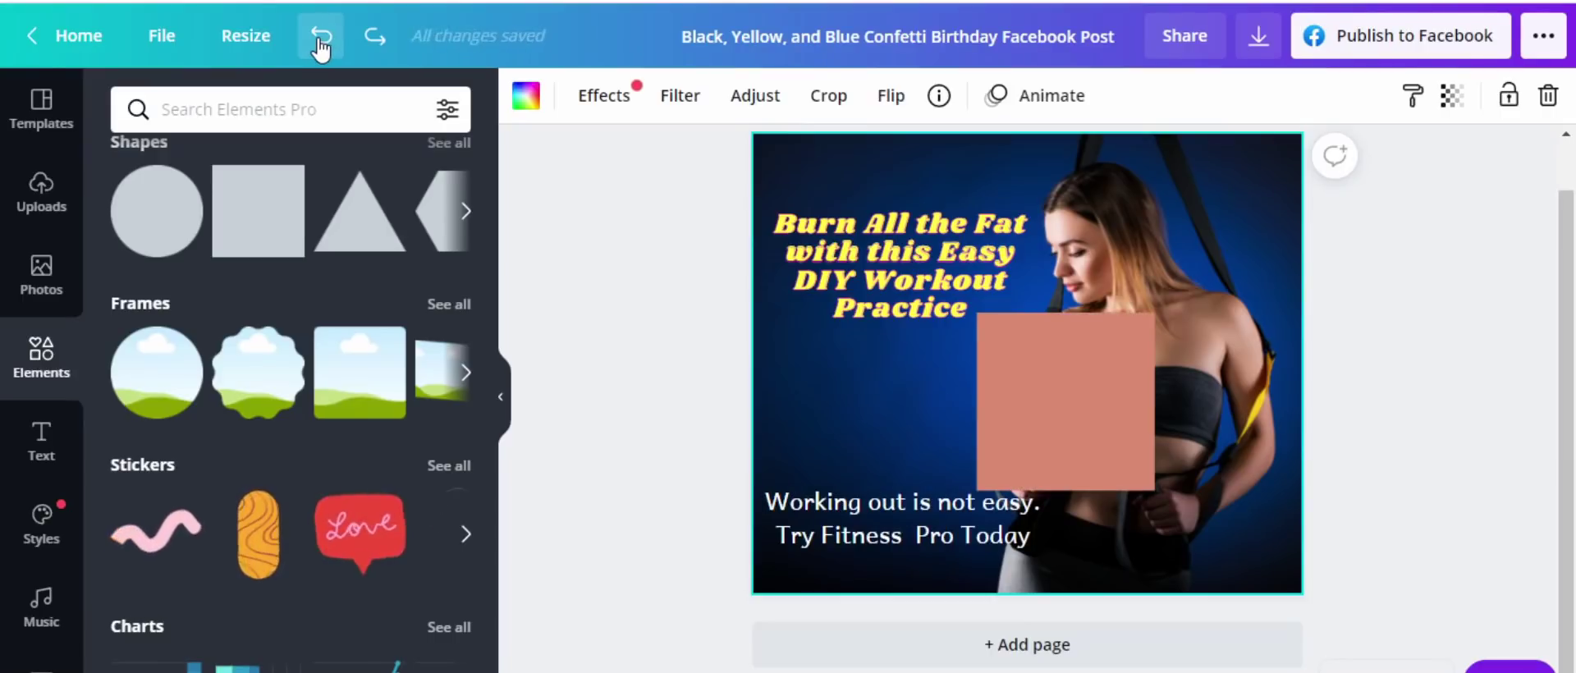
click(320, 41)
click(320, 38)
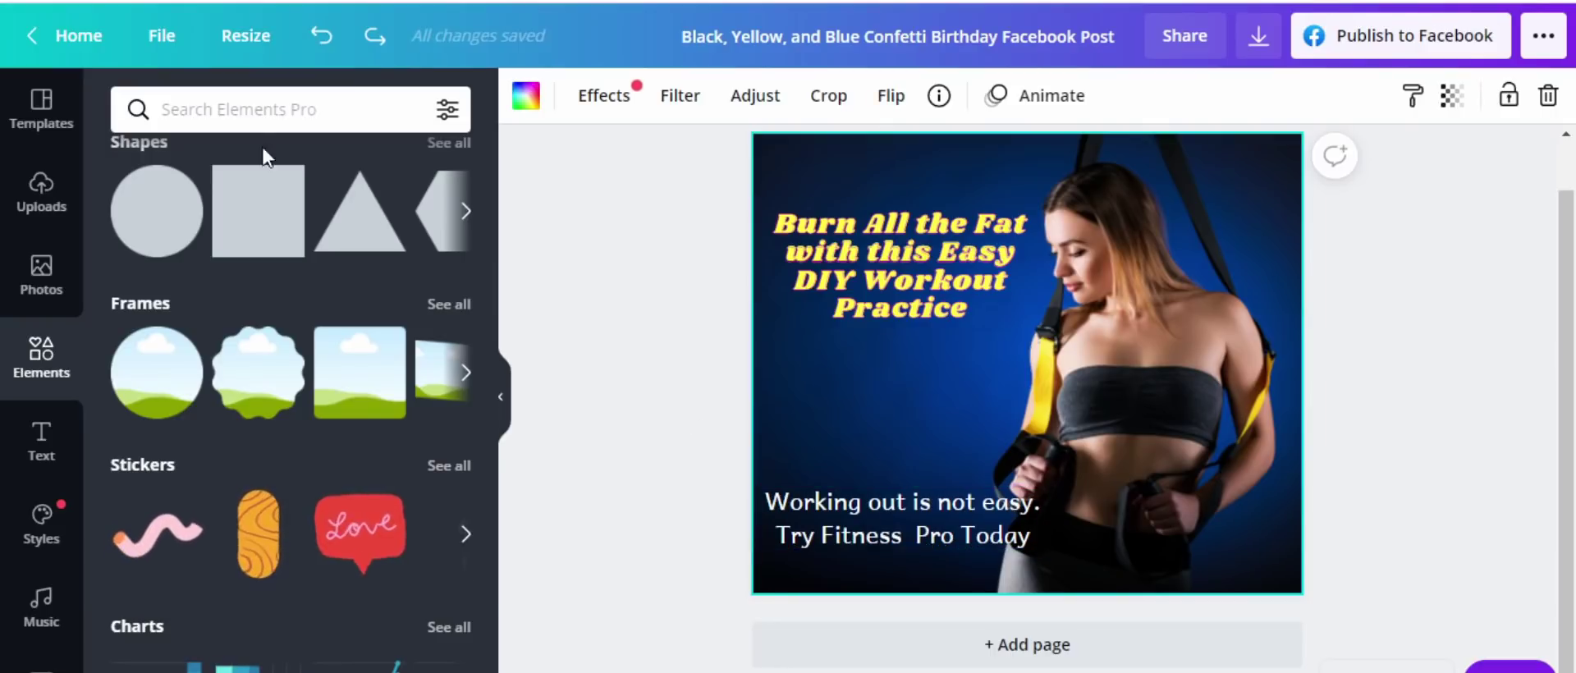
Add a square and resize it into a salmon rectangle at the photo's bottom-left.
click(245, 223)
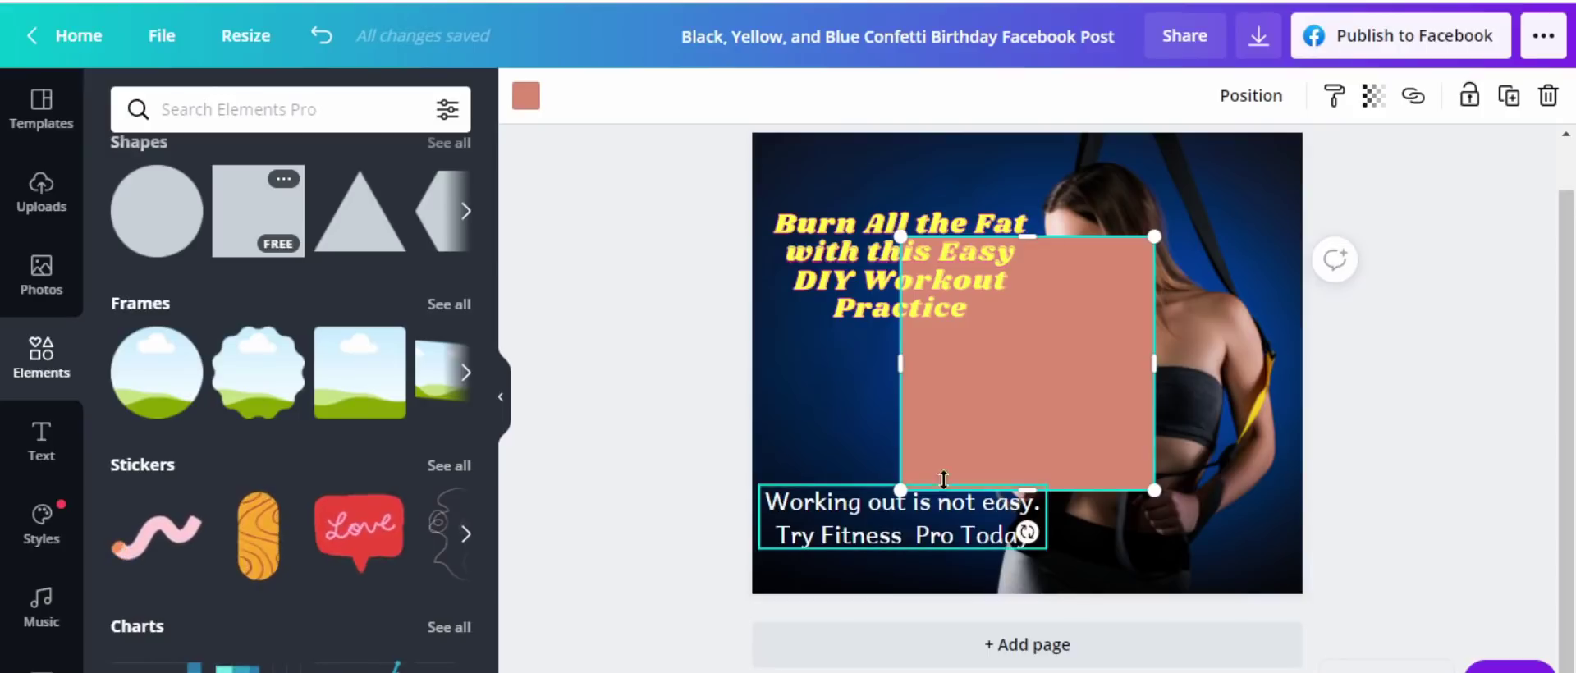
drag(986, 338, 881, 432)
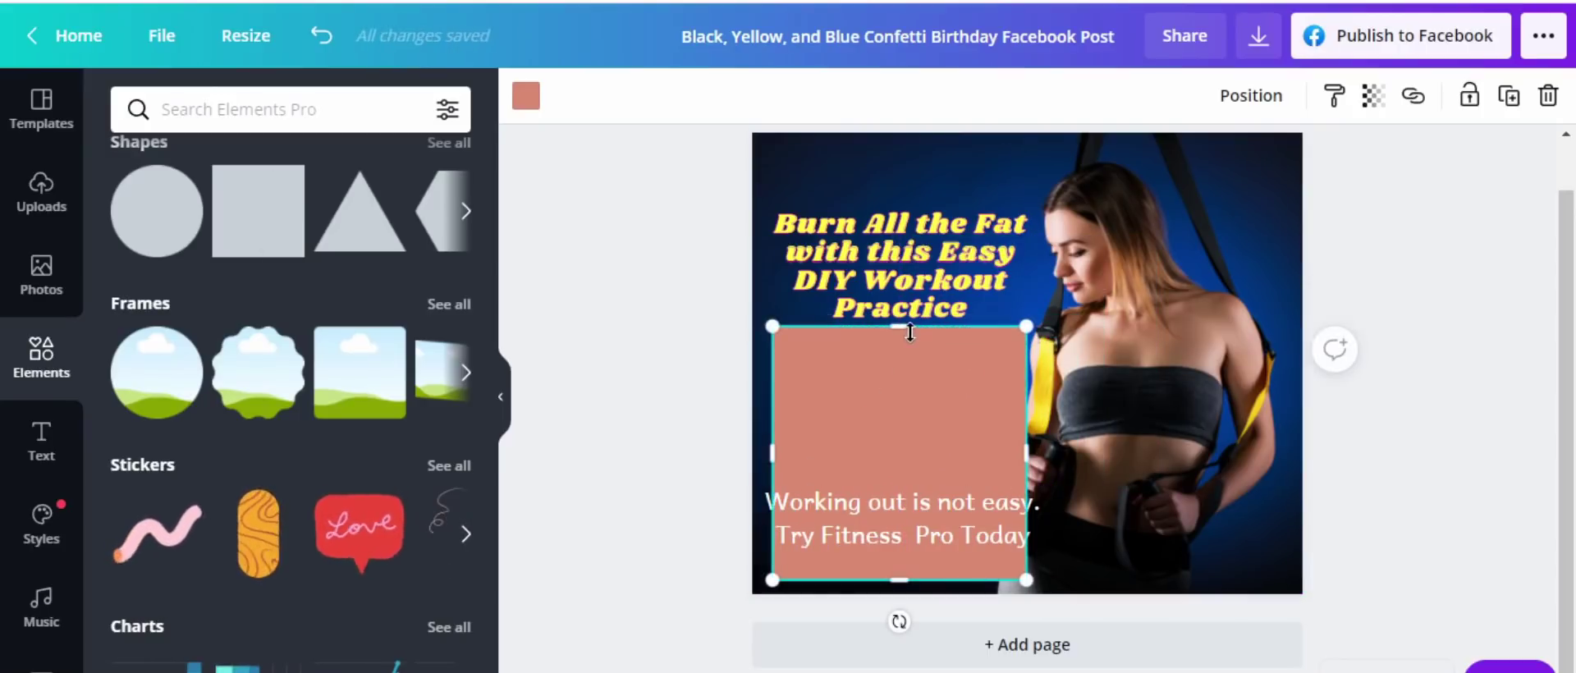
drag(893, 362, 893, 431)
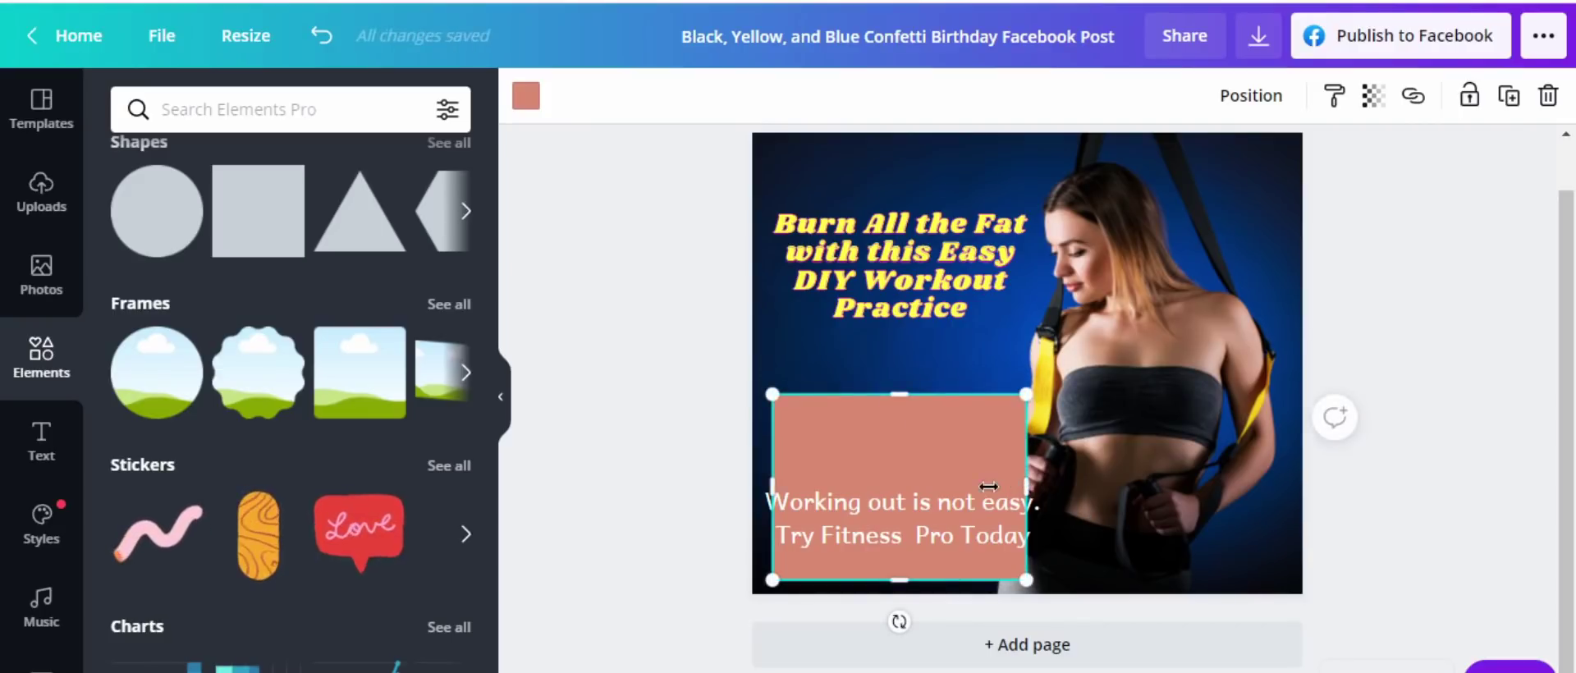
drag(1022, 485, 947, 485)
Narrow the tagline so it wraps into four lines, then send it one layer backward.
click(955, 501)
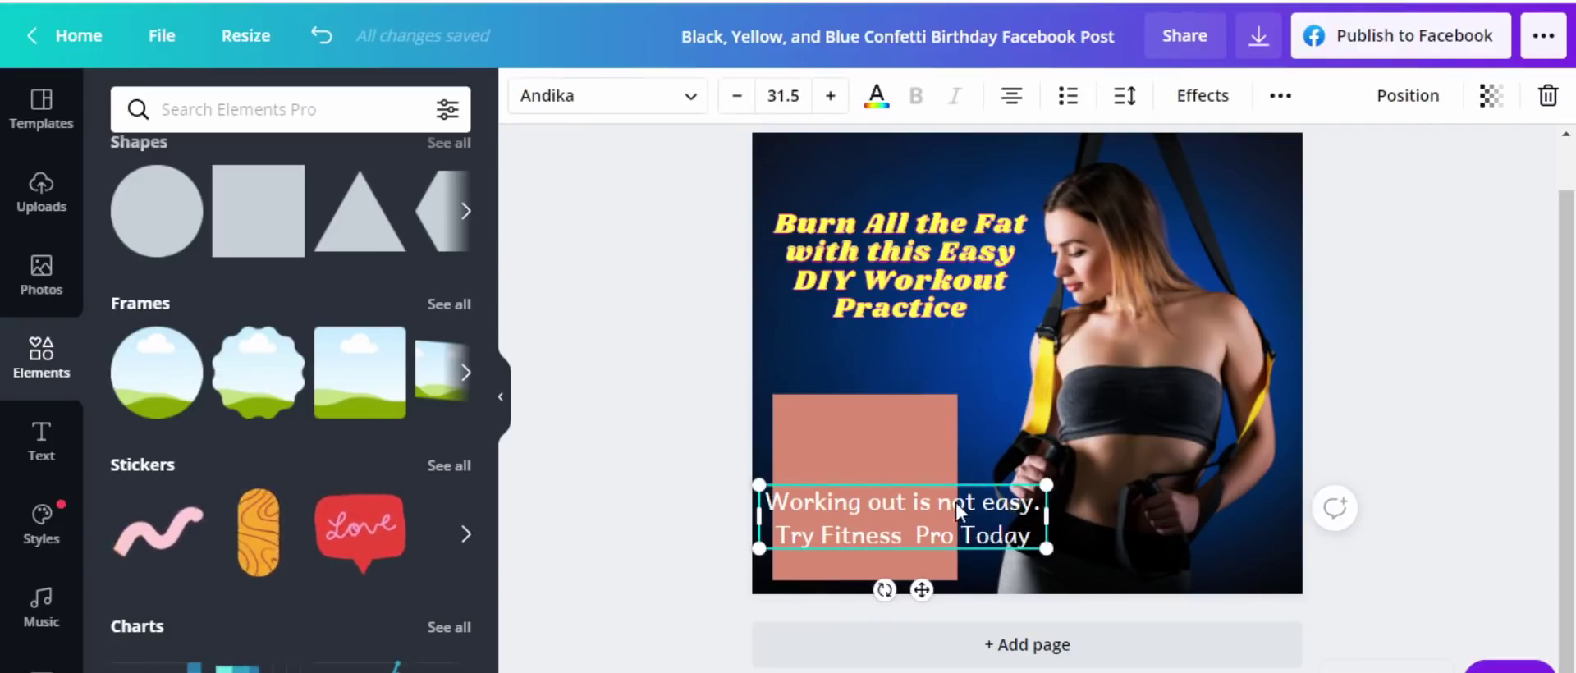
drag(1045, 514, 873, 498)
click(902, 562)
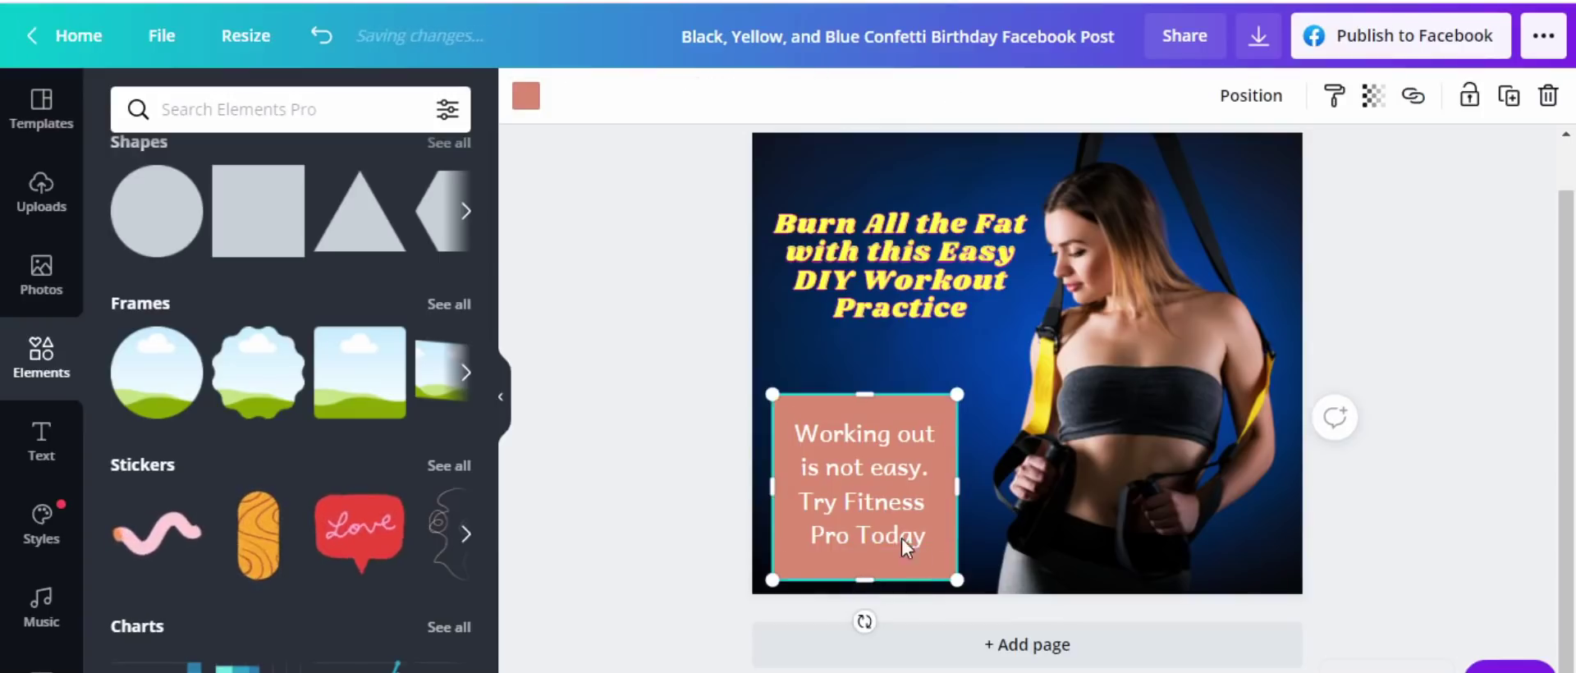
click(894, 486)
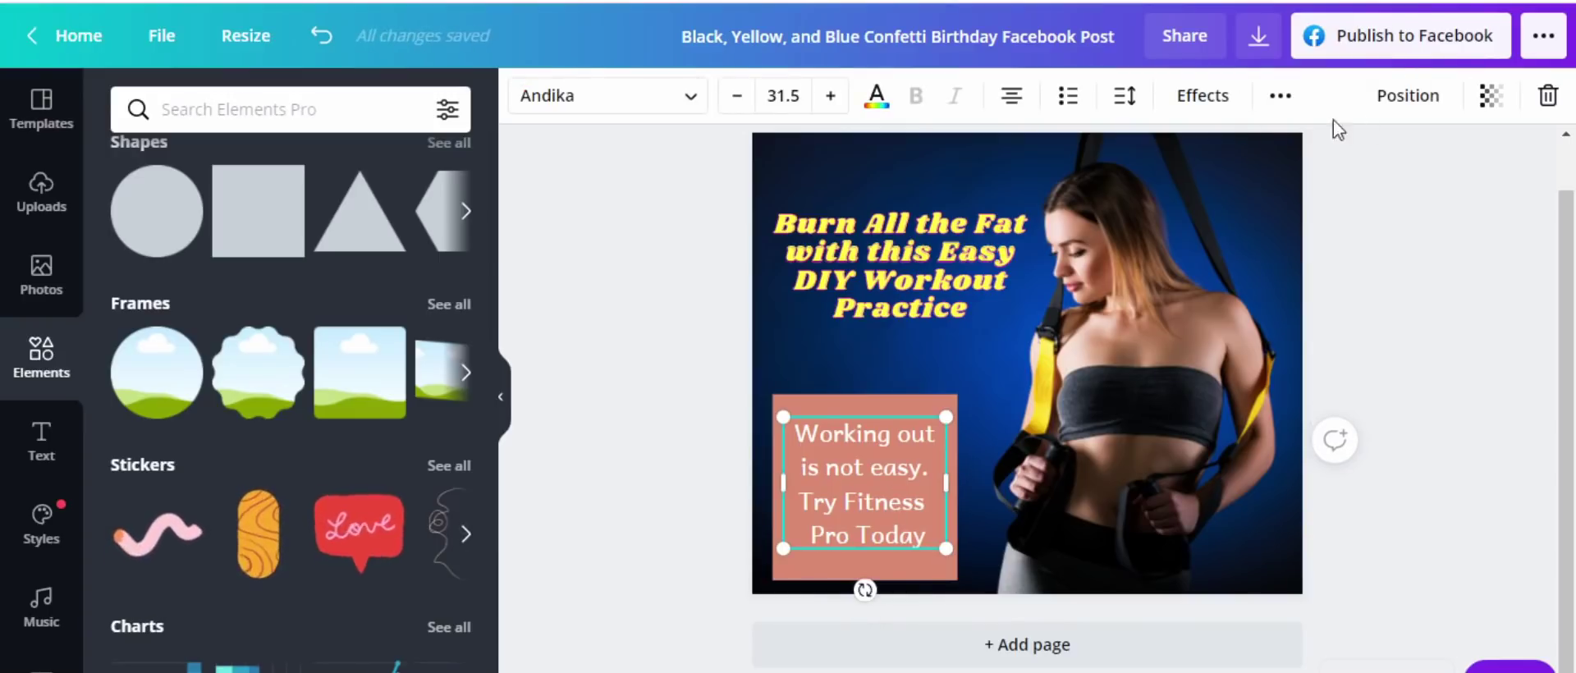
click(1398, 103)
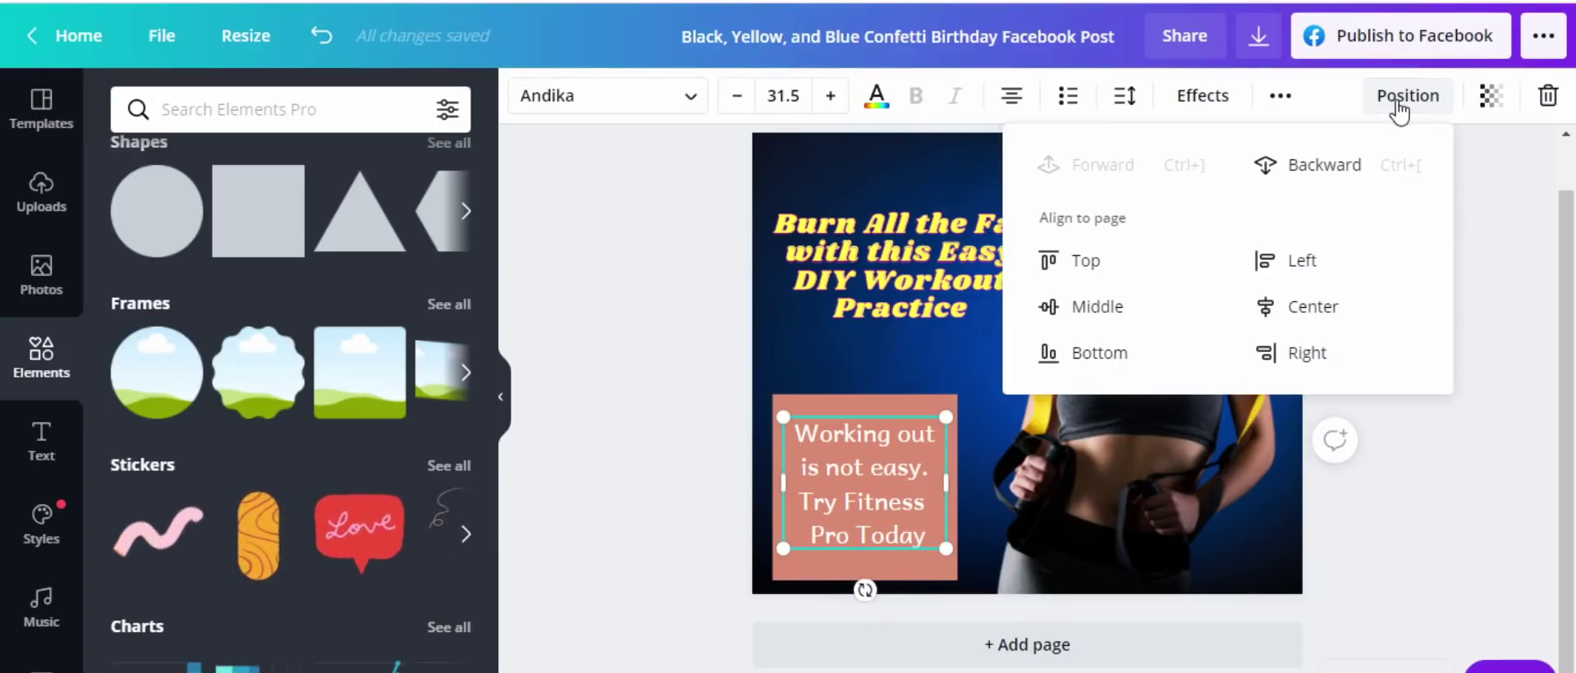
click(1347, 173)
click(1399, 478)
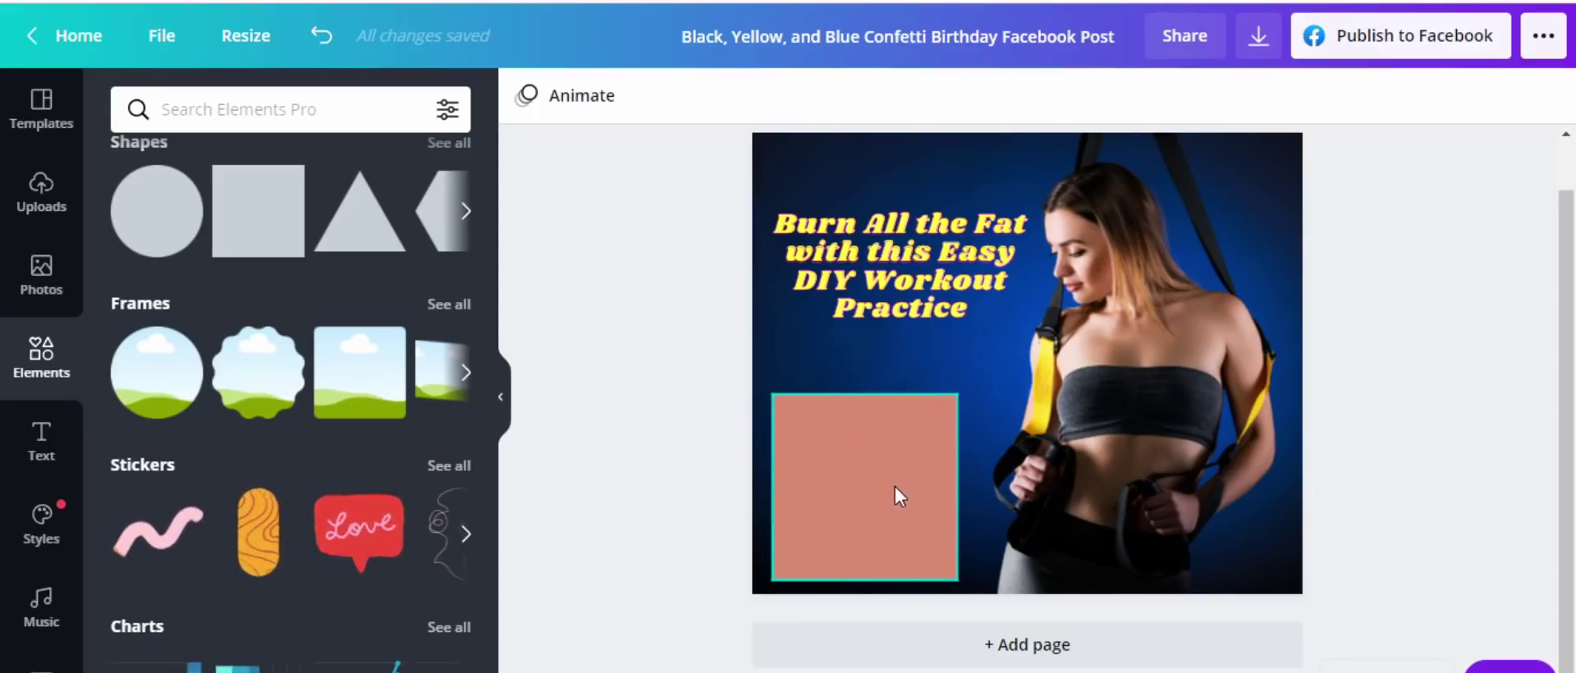
Send the salmon rectangle backward so the four-line white tagline shows on top.
click(875, 471)
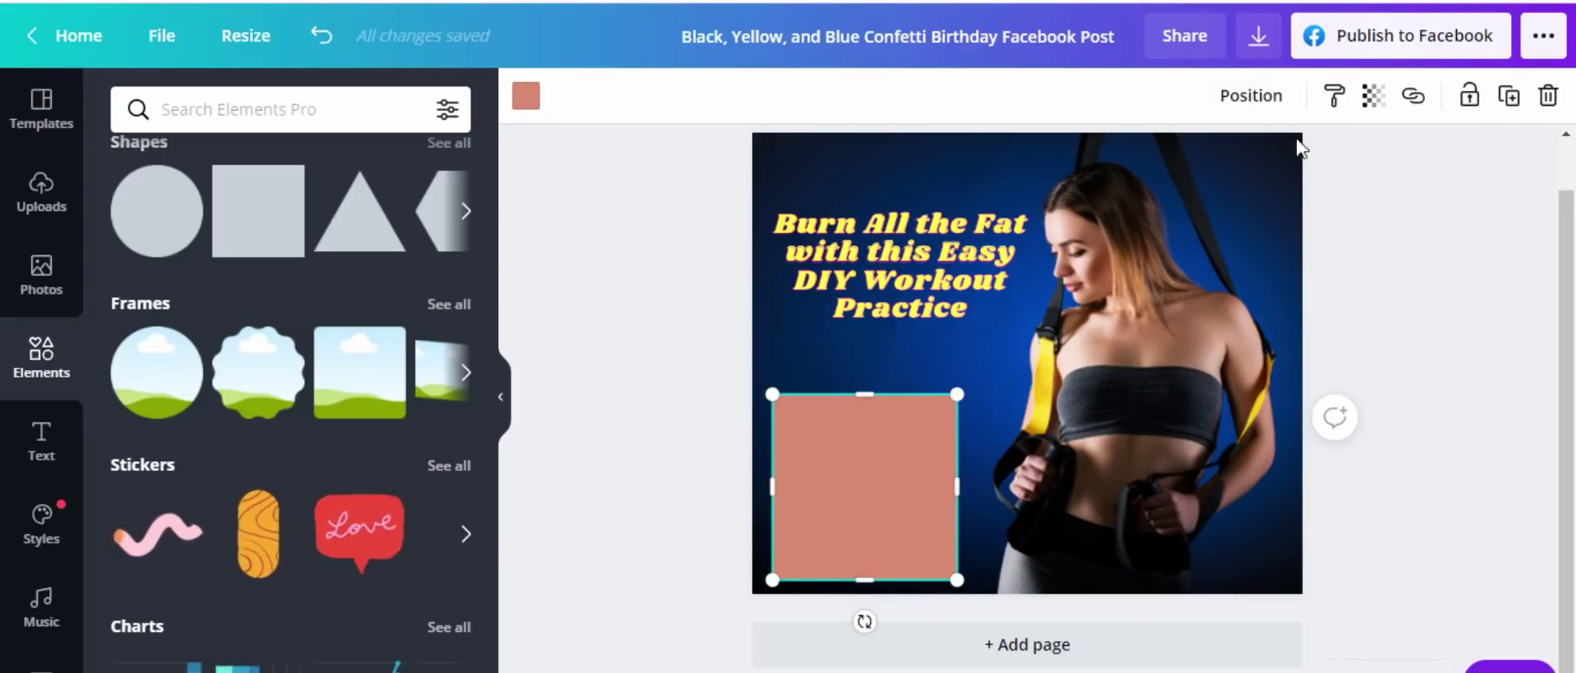
click(1264, 97)
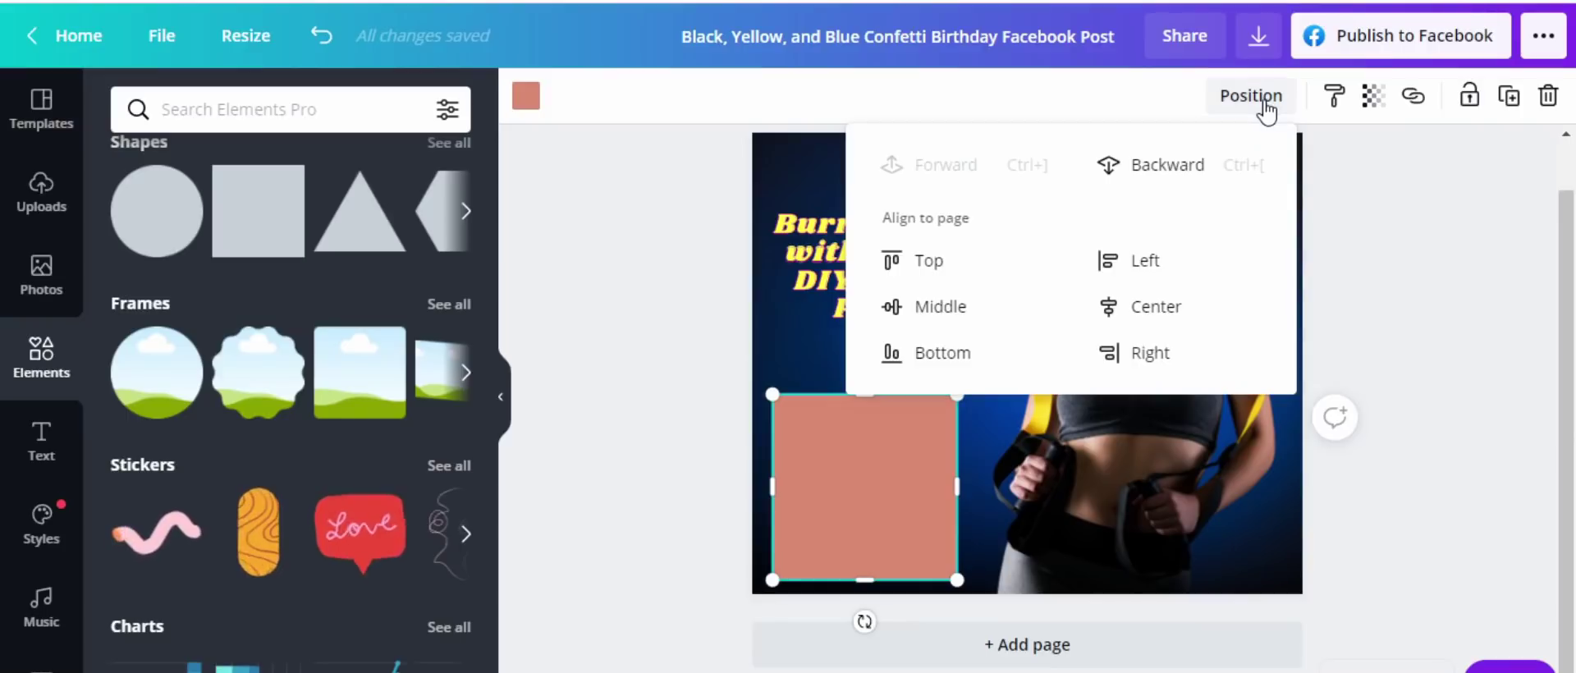
click(1191, 180)
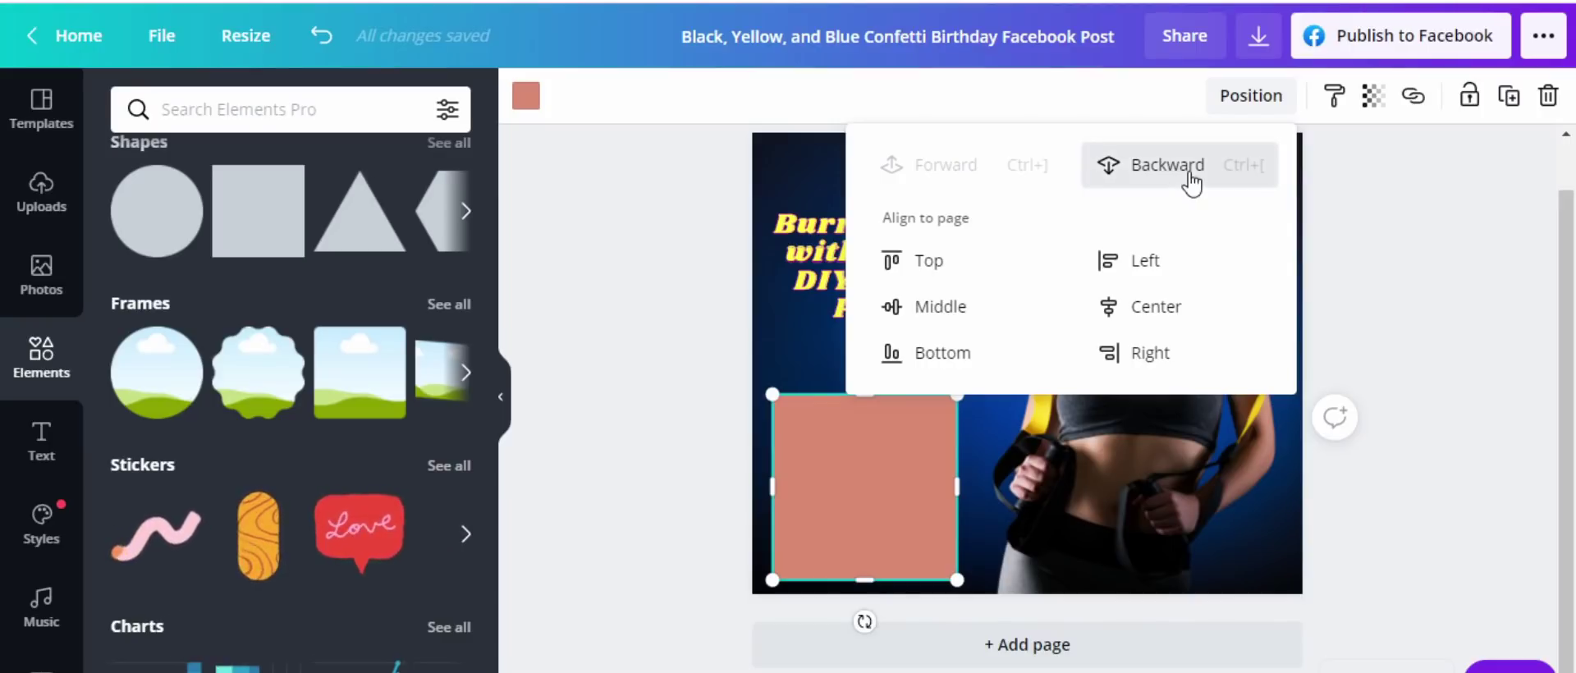
click(708, 441)
click(742, 457)
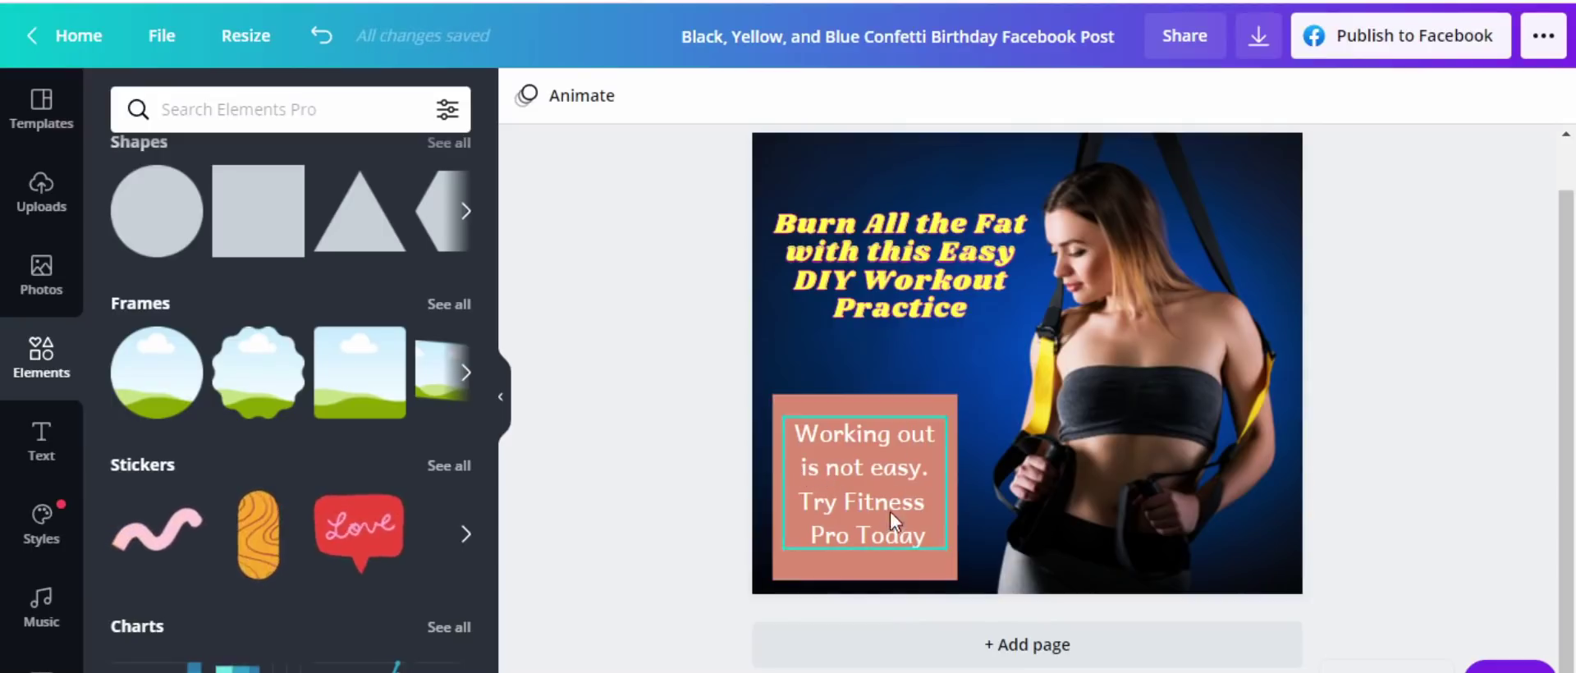
click(897, 445)
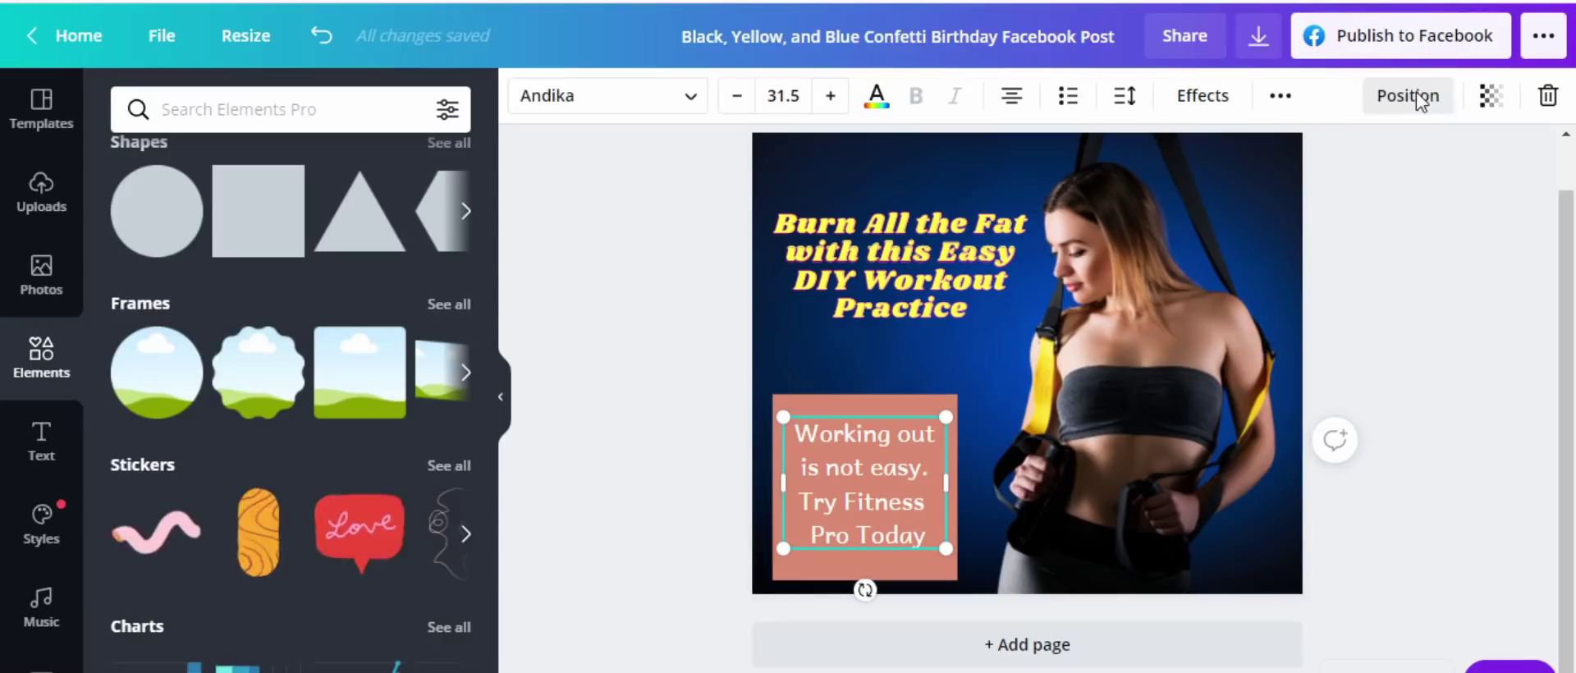
Set the tagline's font size to 32.
click(1393, 375)
click(890, 478)
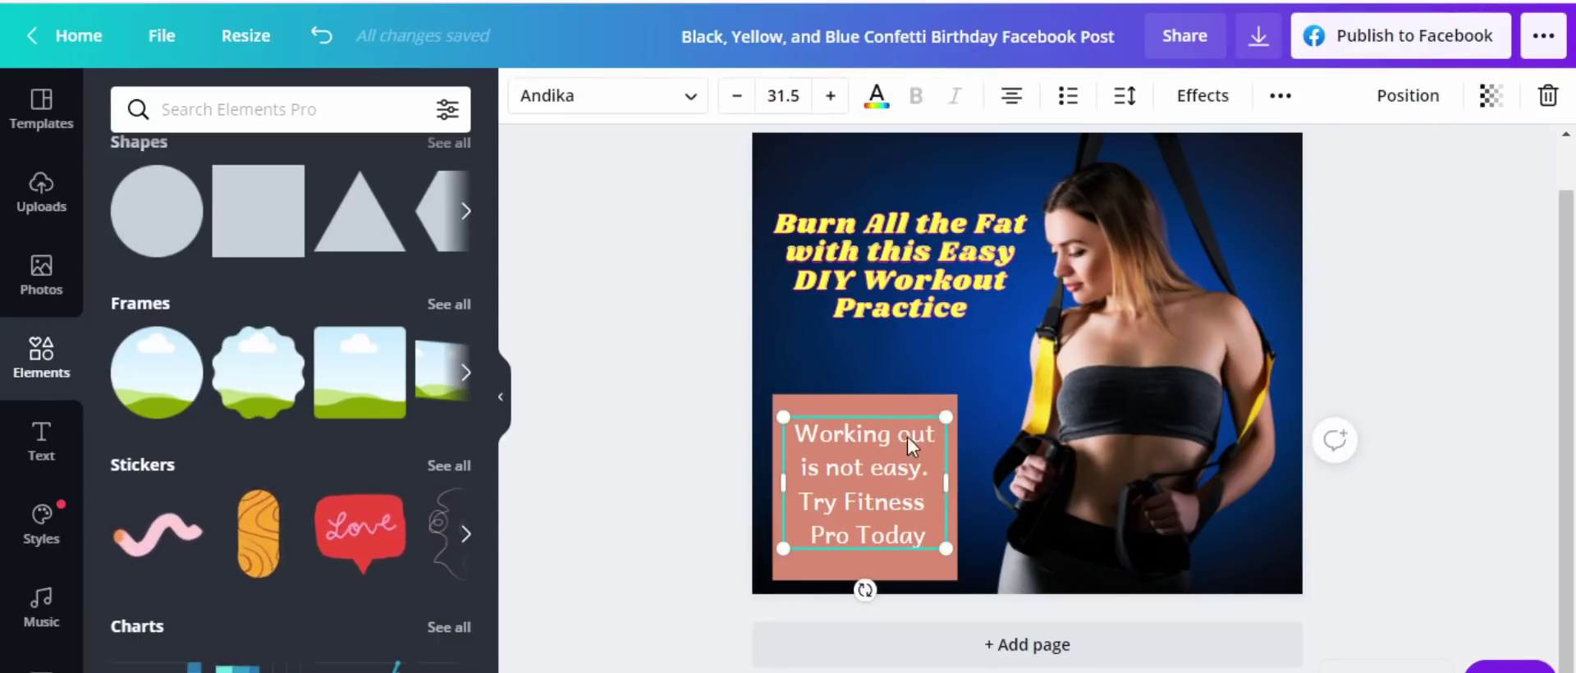
click(783, 95)
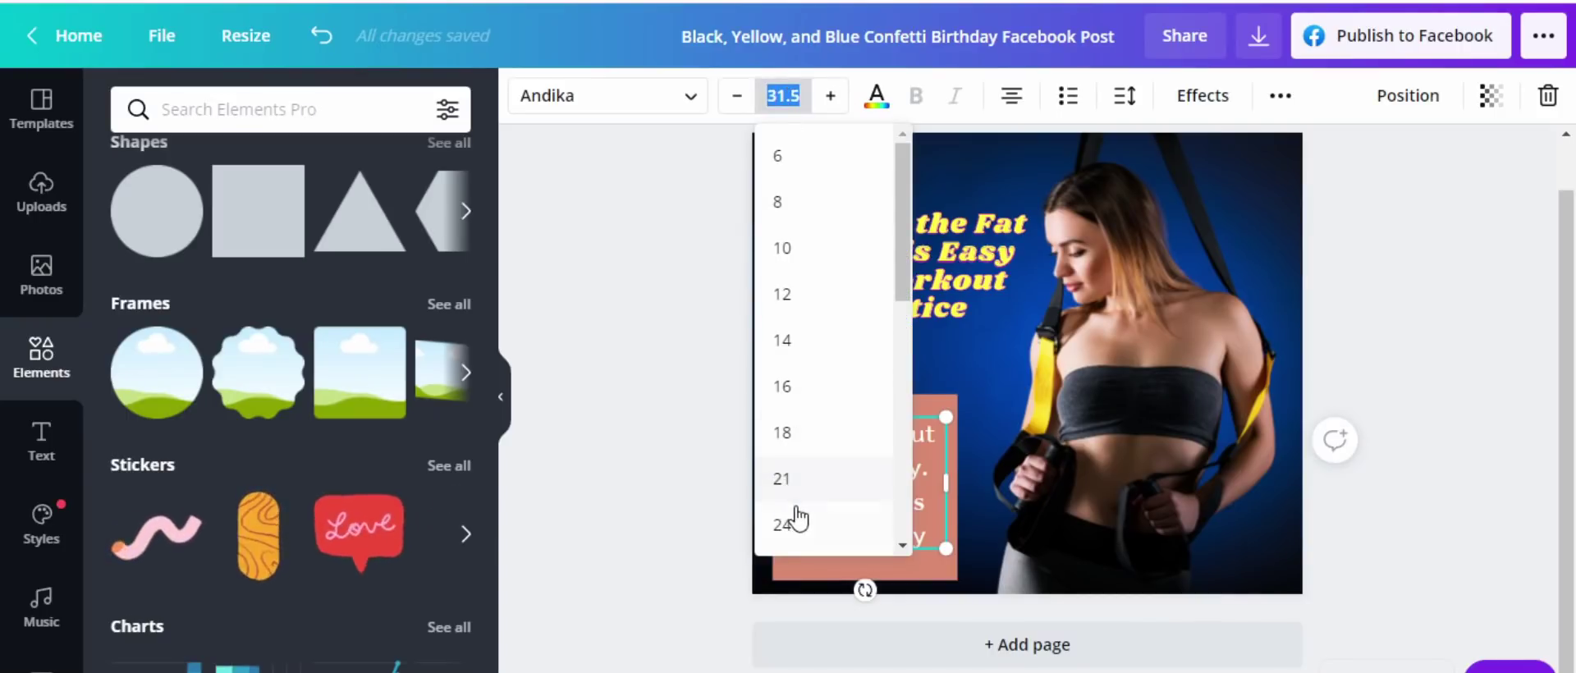
scroll(794, 511, down, 3)
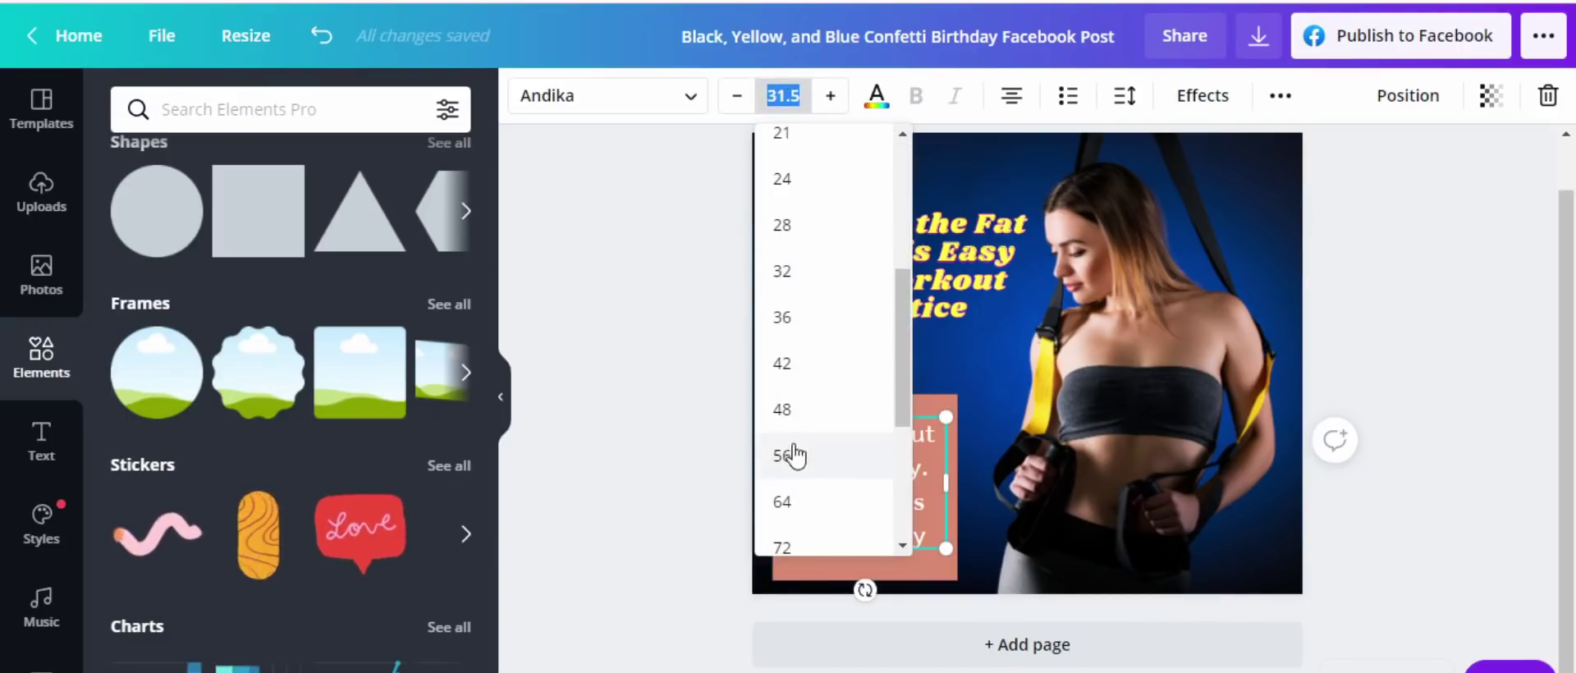
click(788, 272)
click(698, 509)
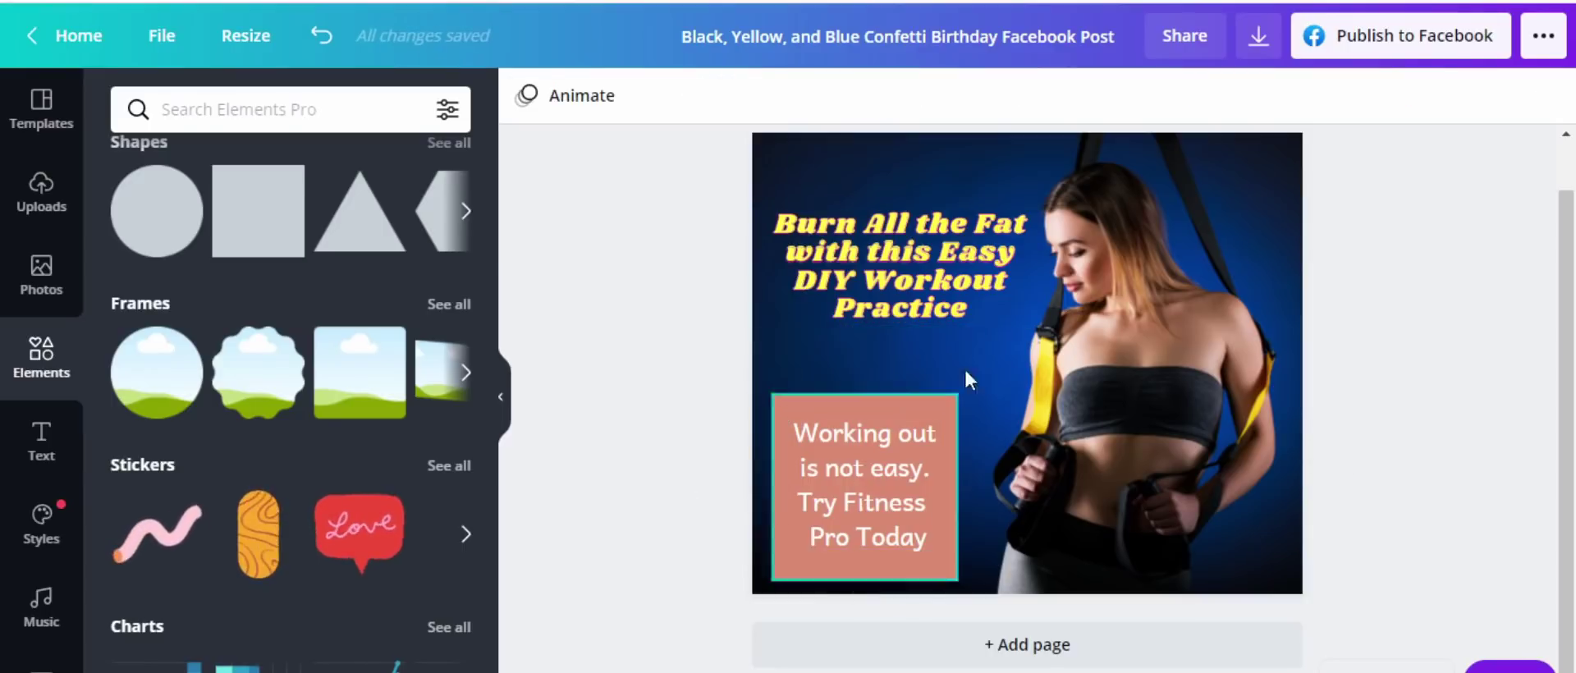
Change the tagline font to Shrikhand and recentre it inside the salmon rectangle.
click(813, 504)
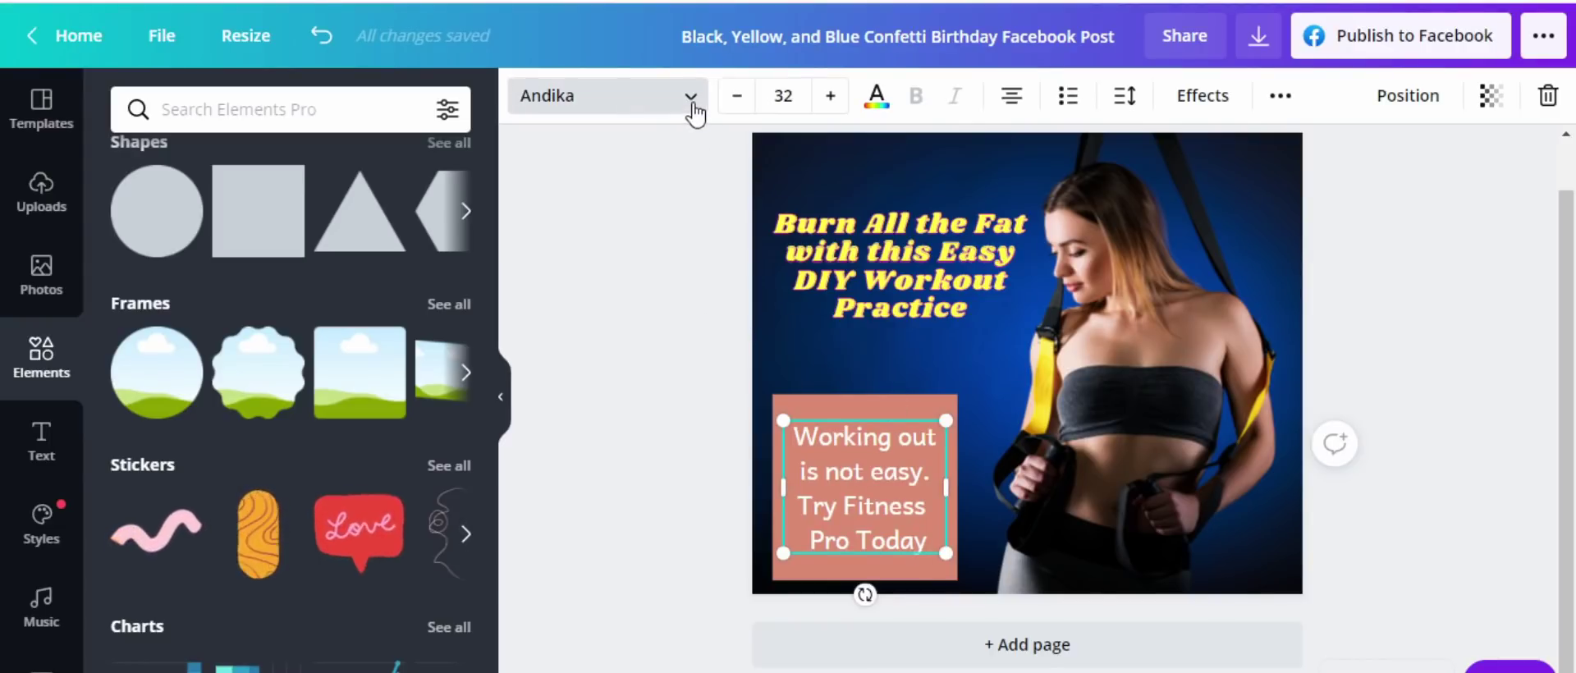
click(657, 100)
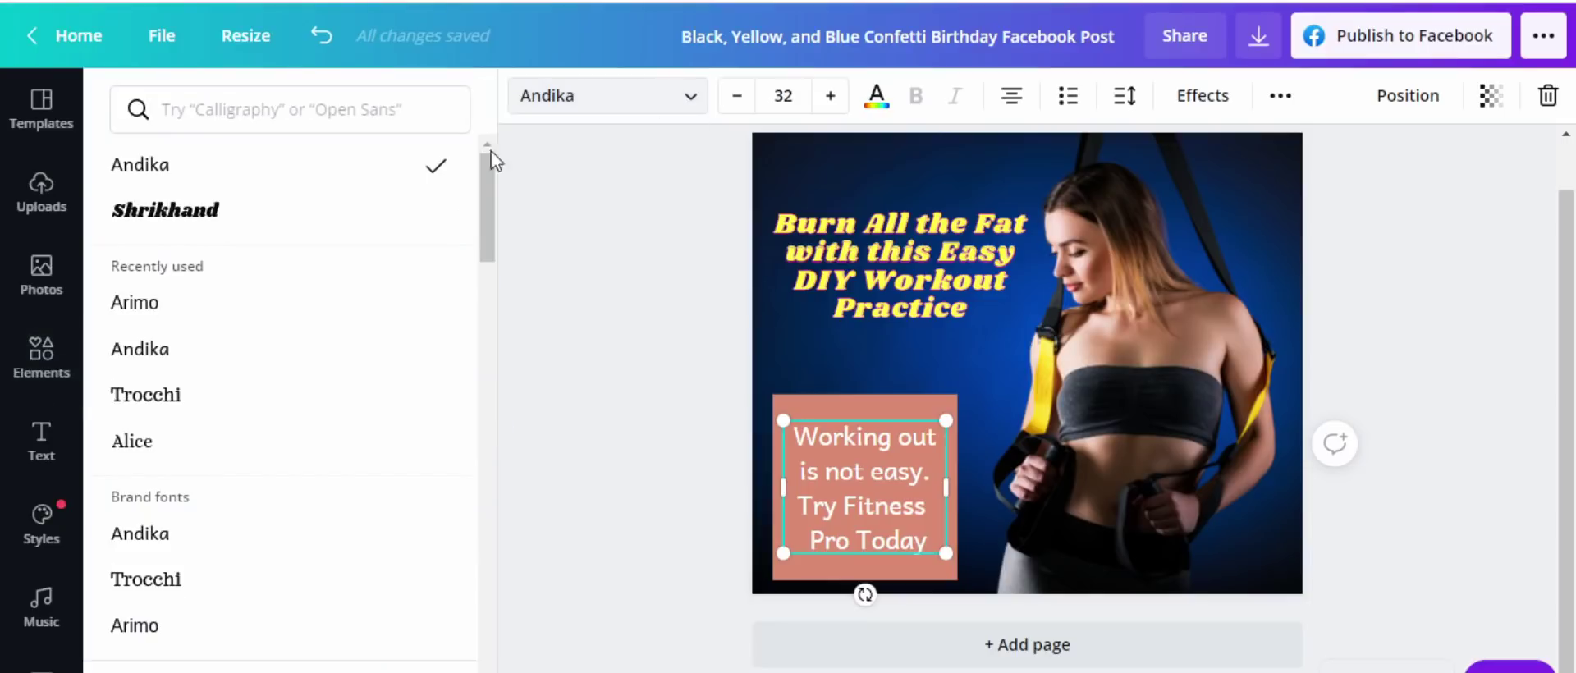
click(221, 221)
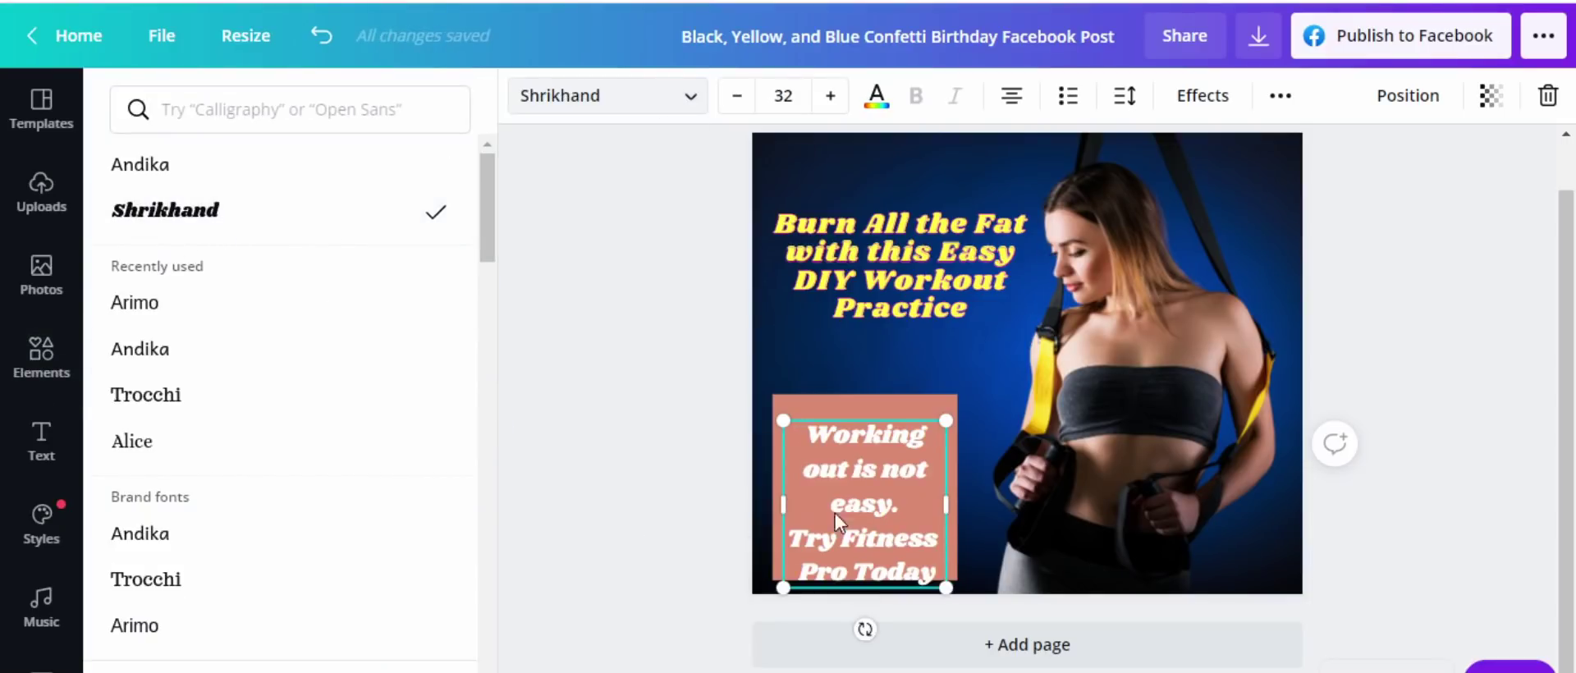
mouse_move(890, 511)
mouse_down()
mouse_move(883, 468)
mouse_move(893, 492)
mouse_up()
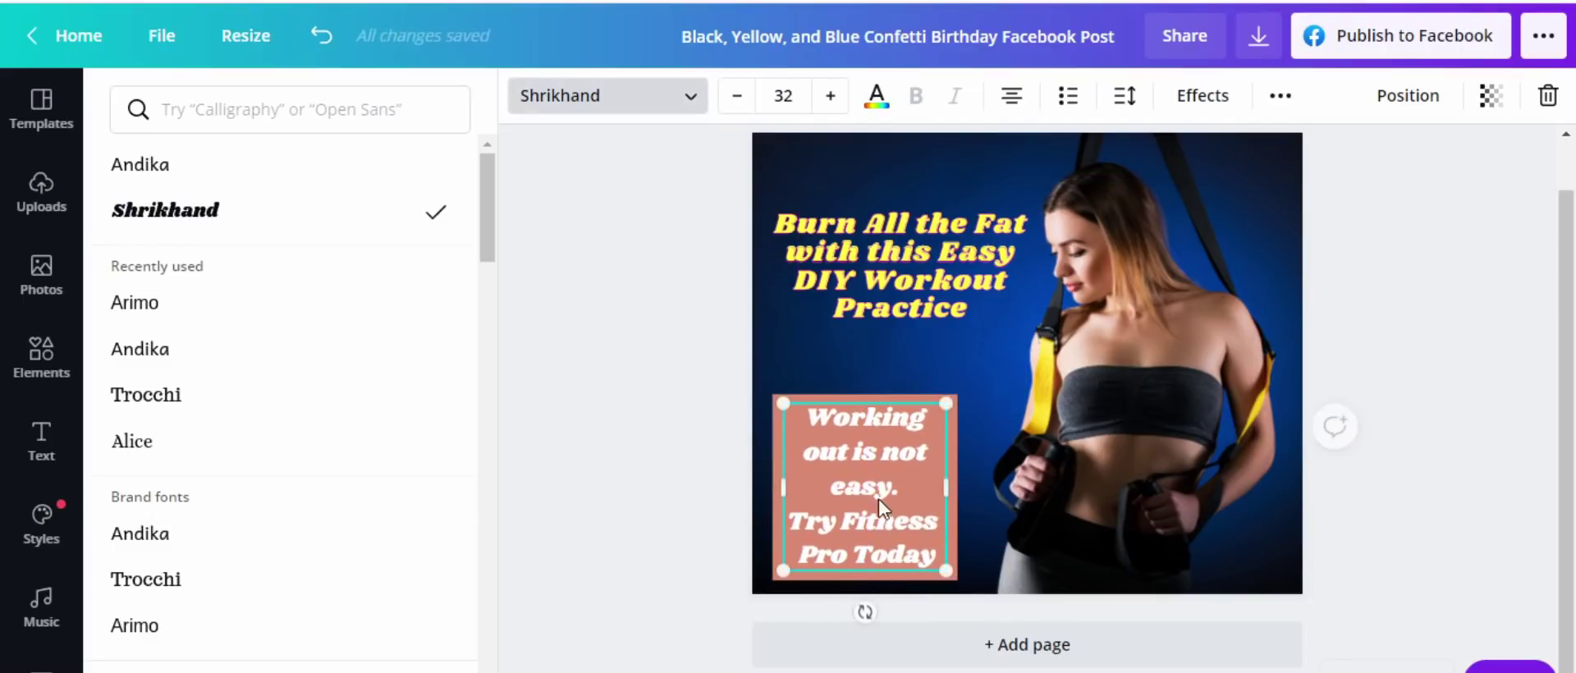
key(Escape)
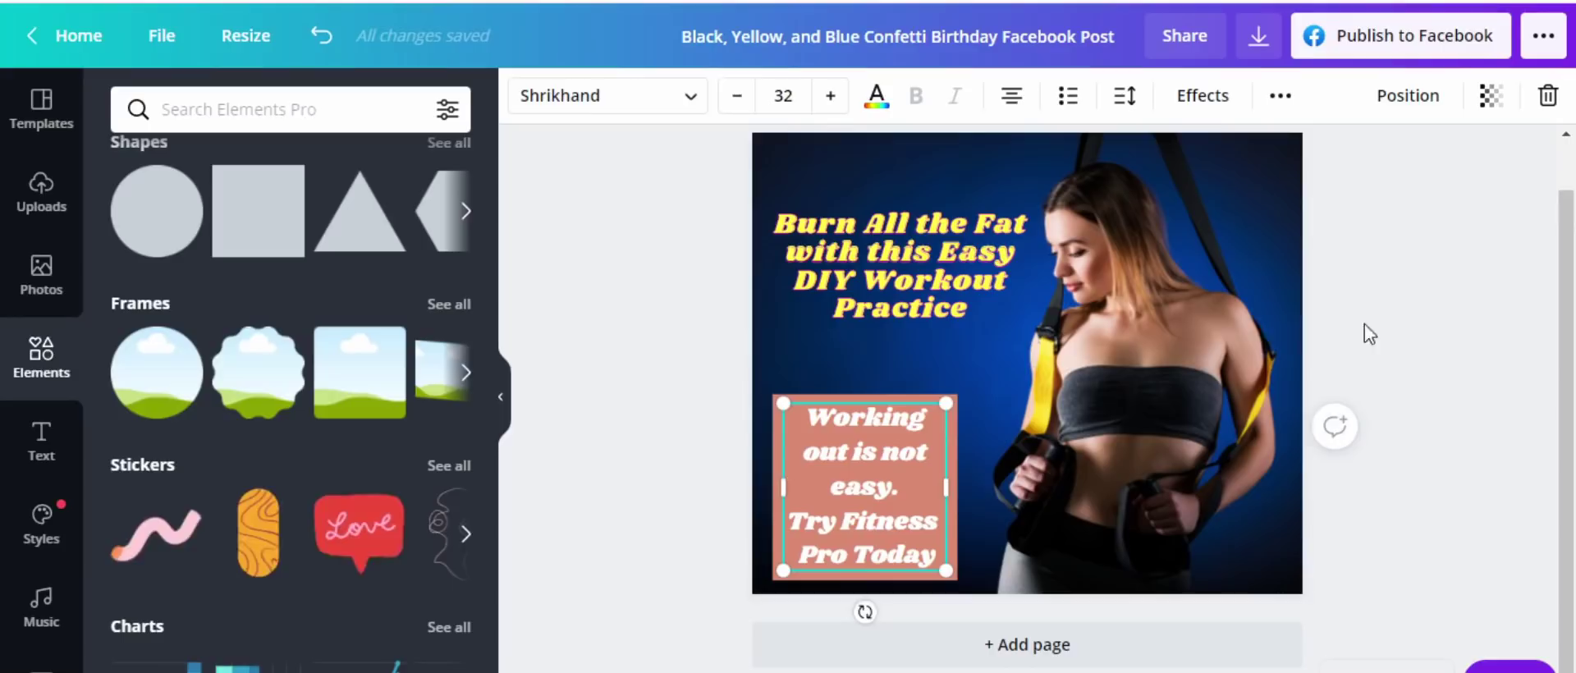
click(1259, 322)
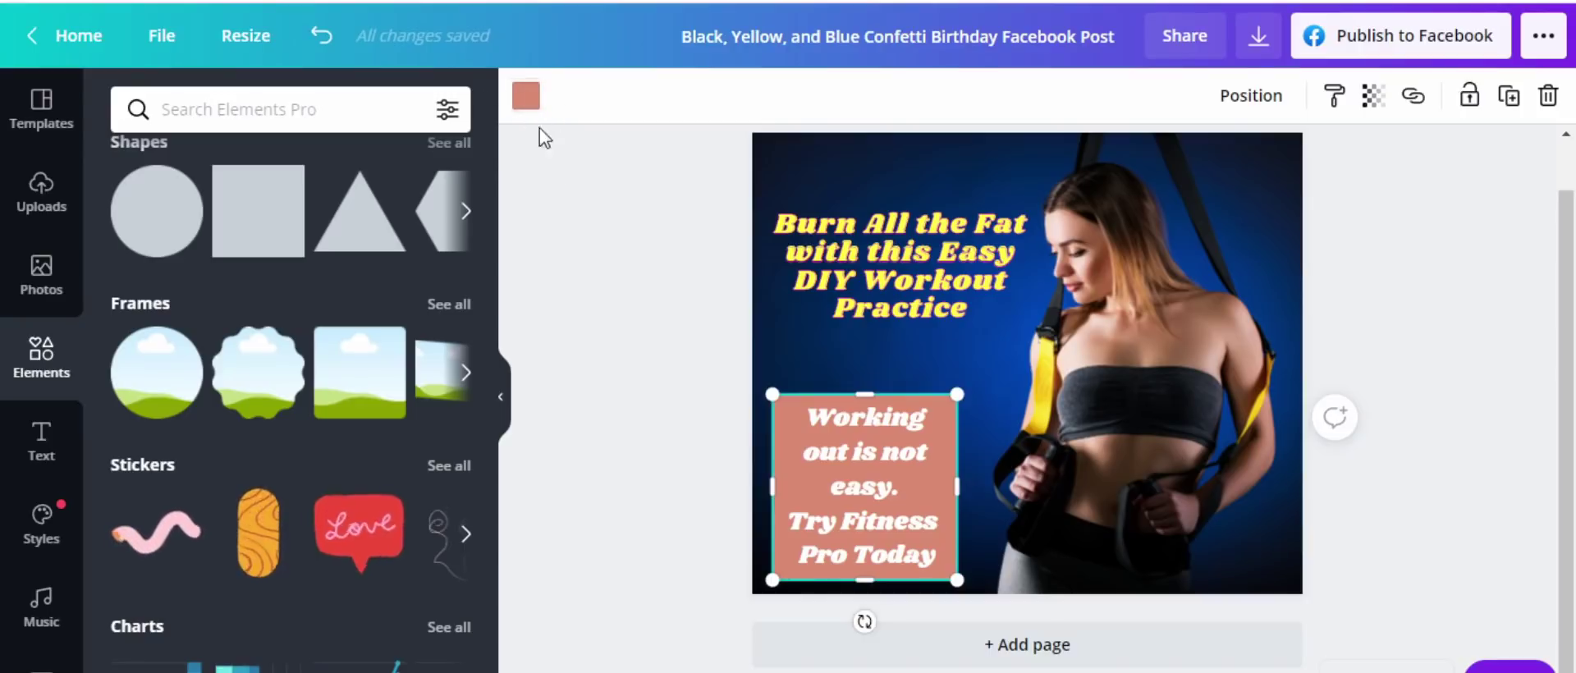
Change the tagline box colour from salmon to near-black.
click(526, 95)
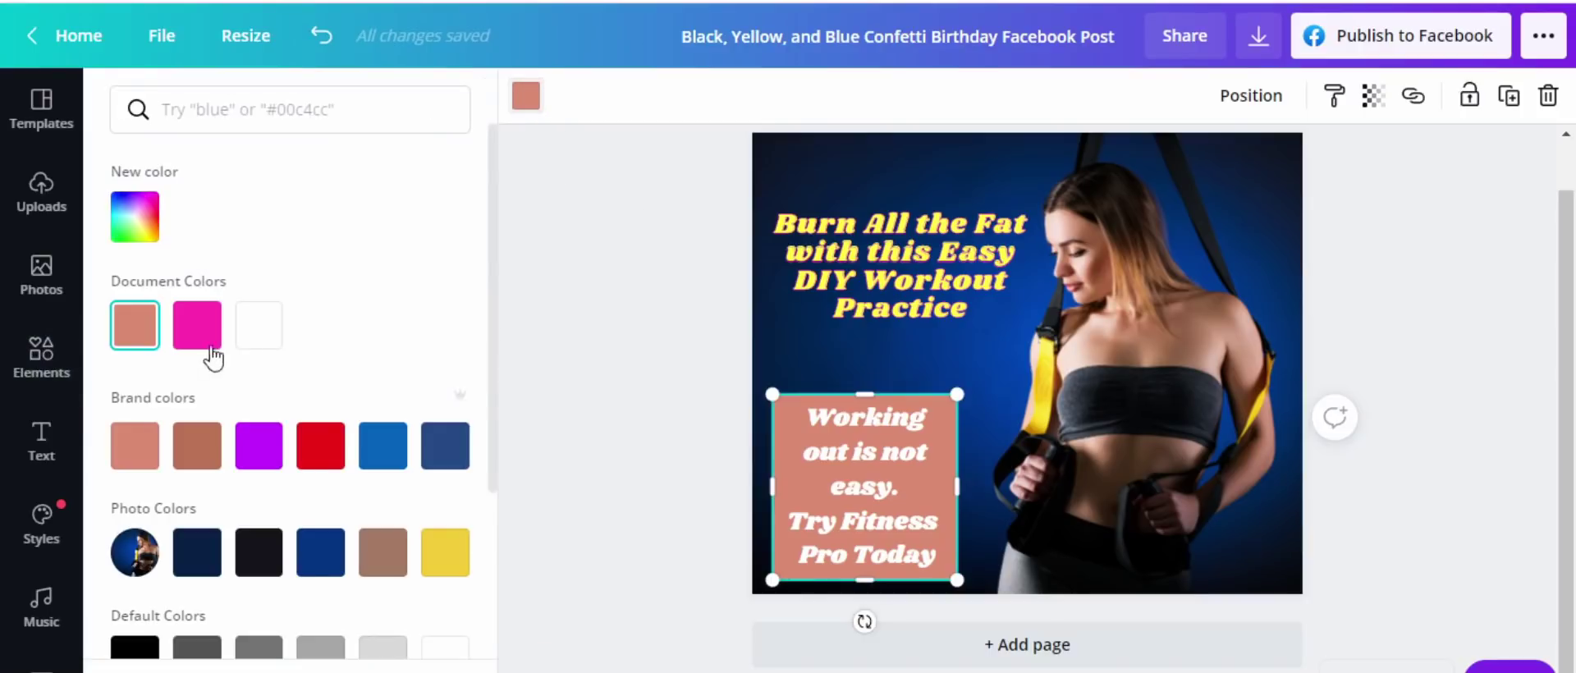
click(258, 552)
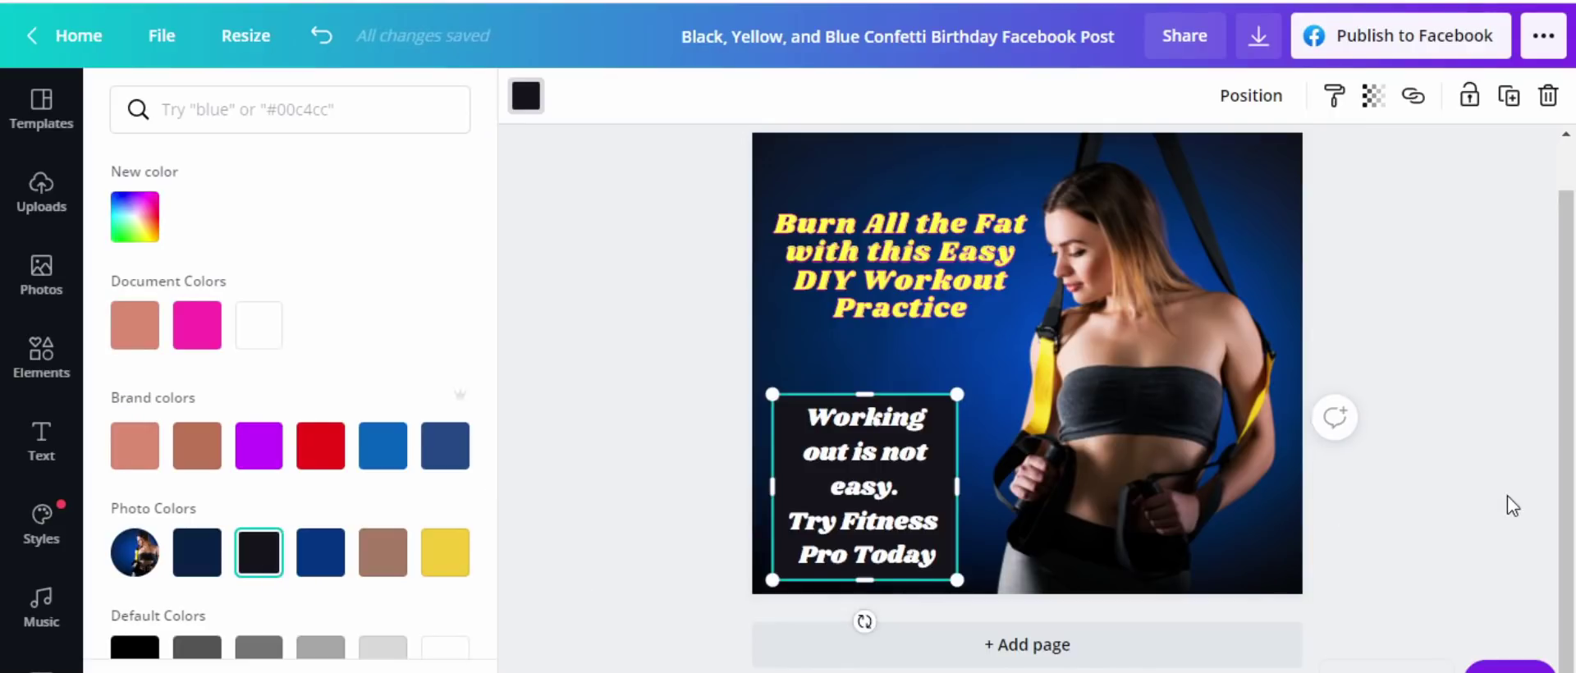
key(Escape)
click(1251, 510)
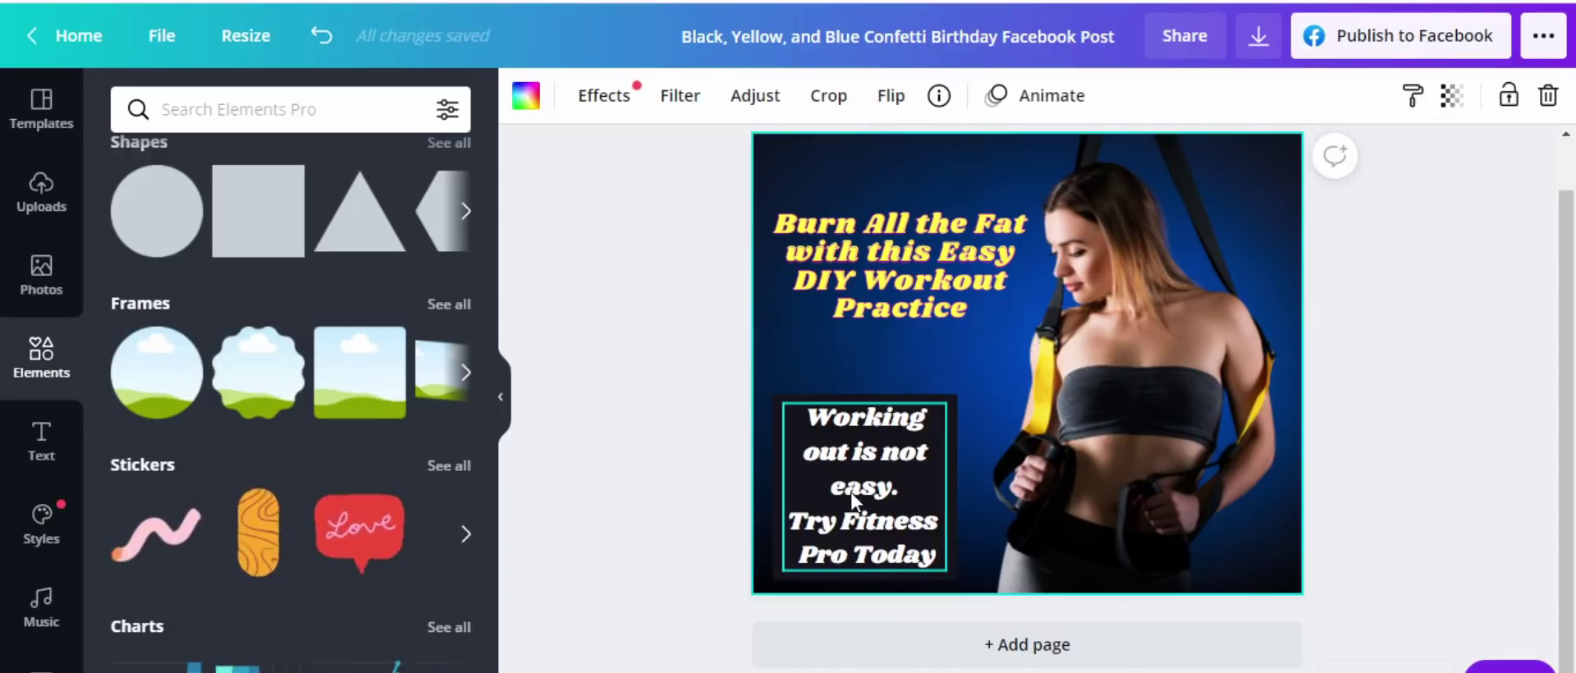
Try dark blue and red for the box, then settle back on near-black.
click(952, 512)
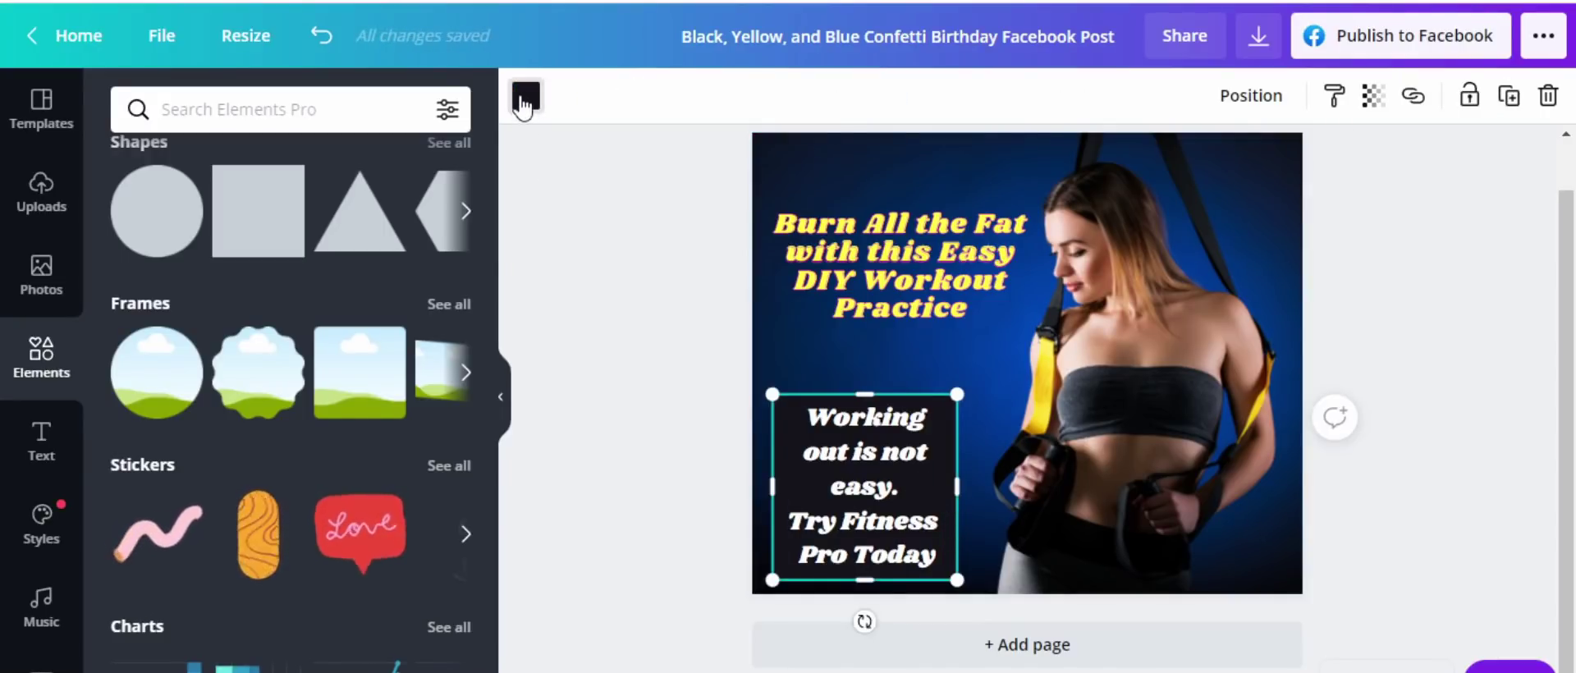
click(524, 99)
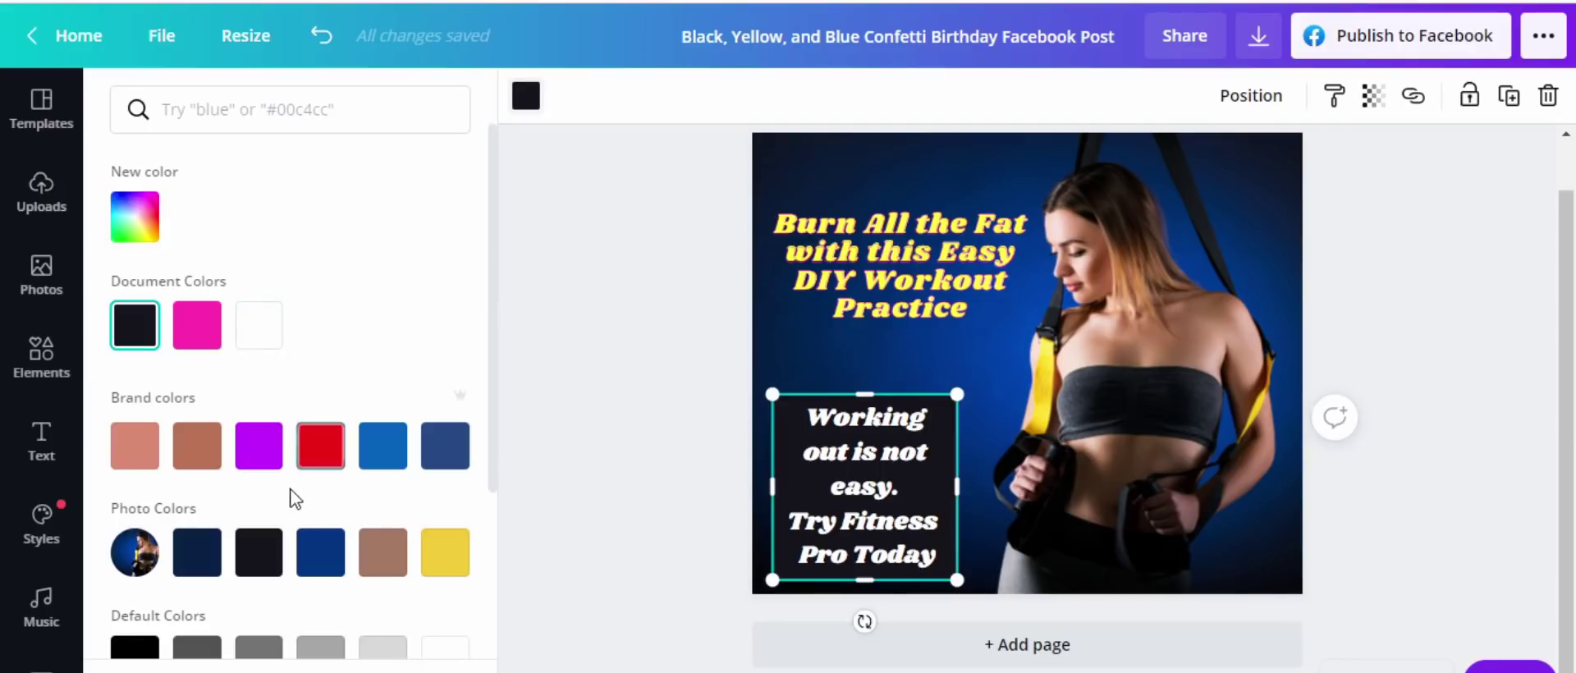
click(315, 553)
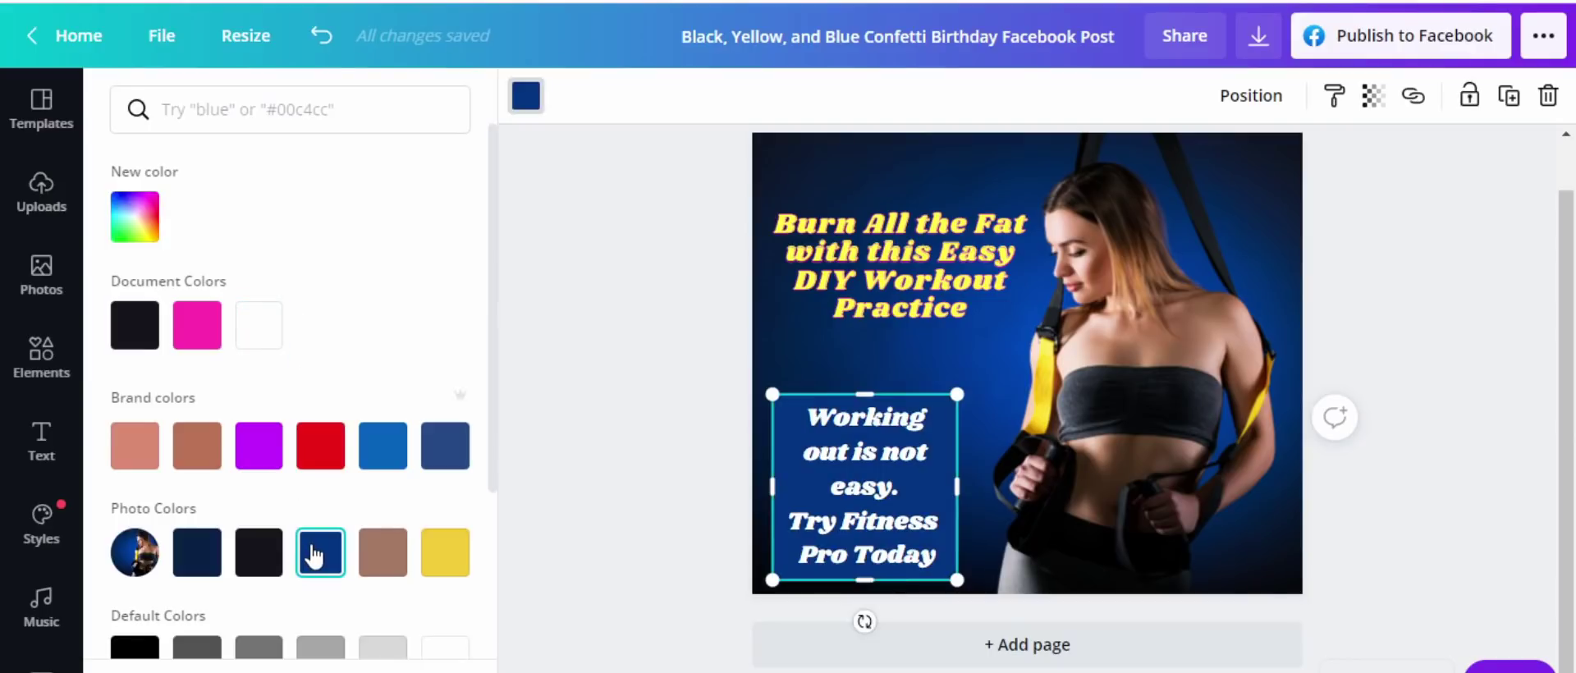
scroll(315, 554, down, 3)
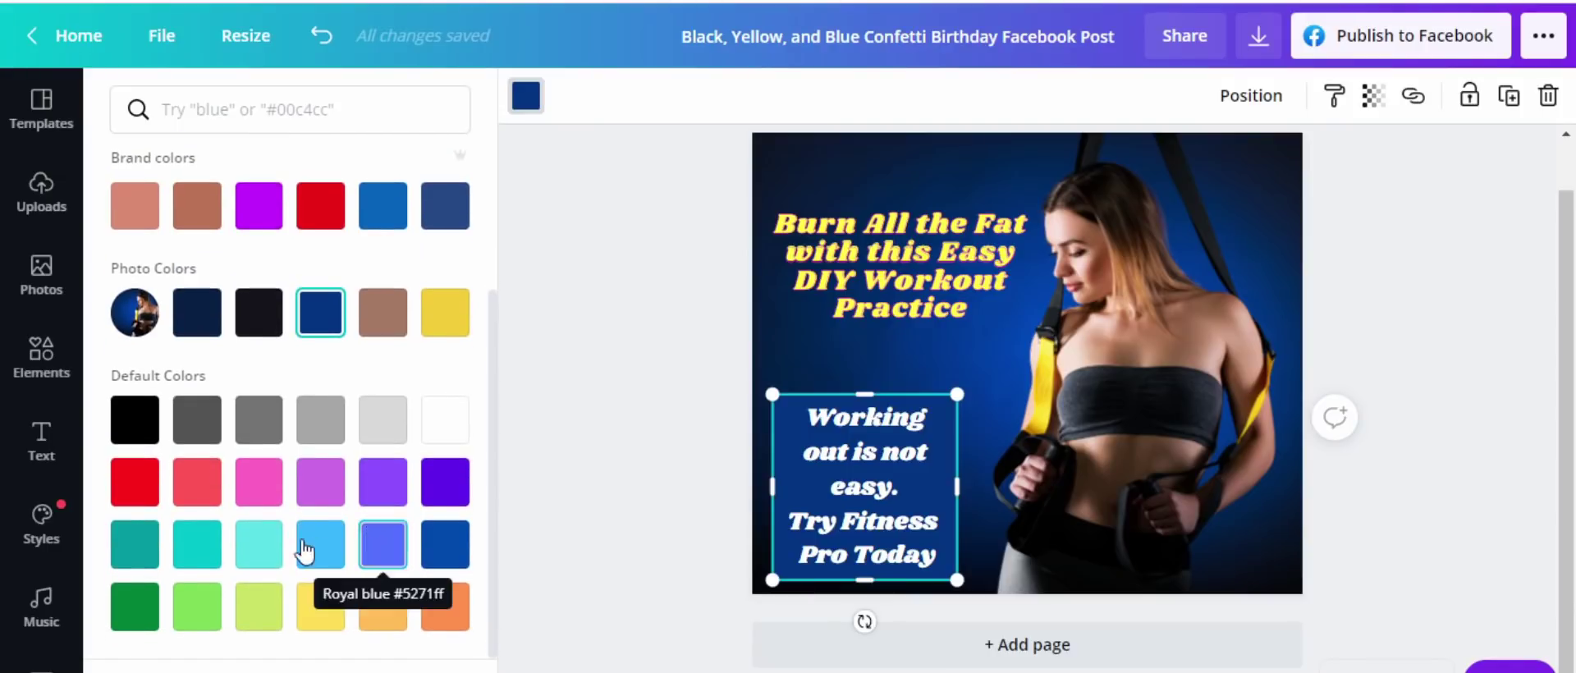
click(136, 481)
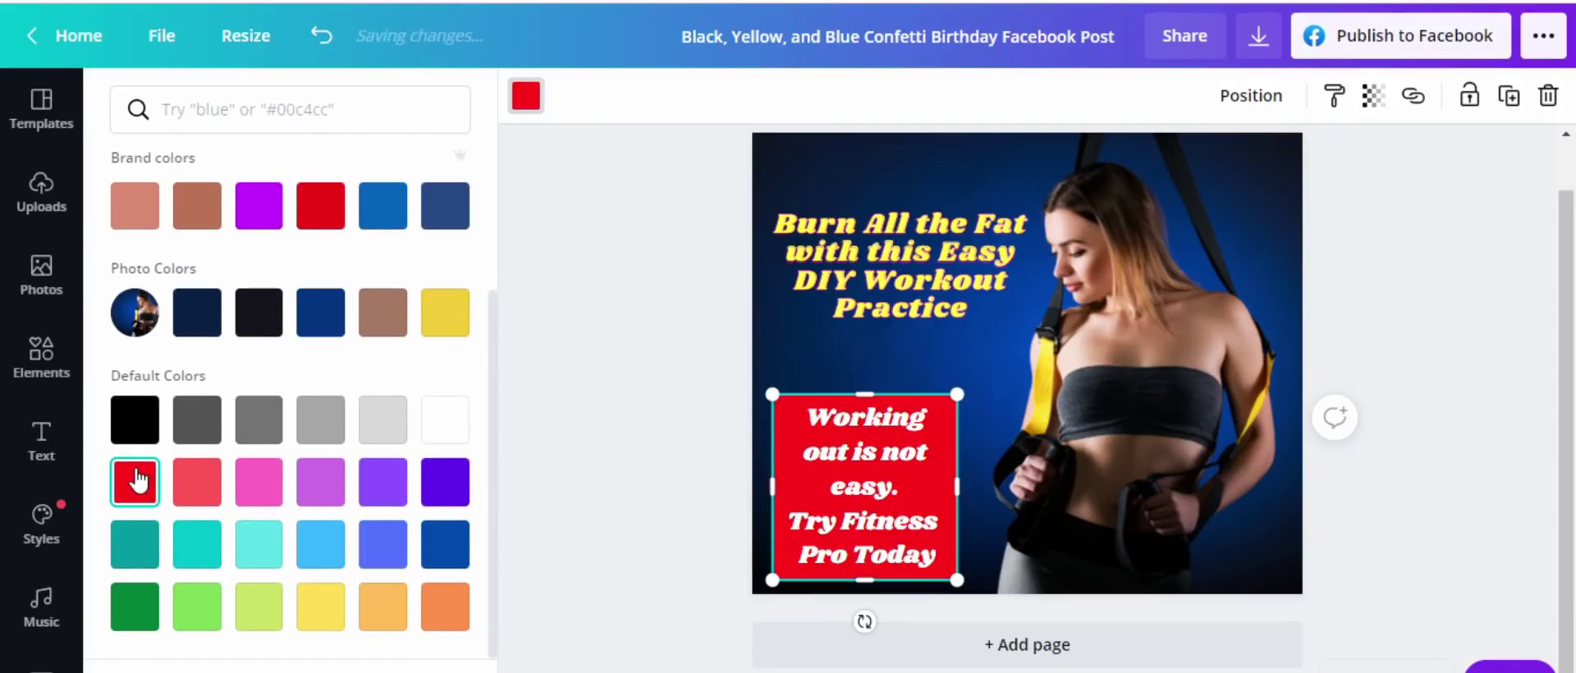
click(333, 320)
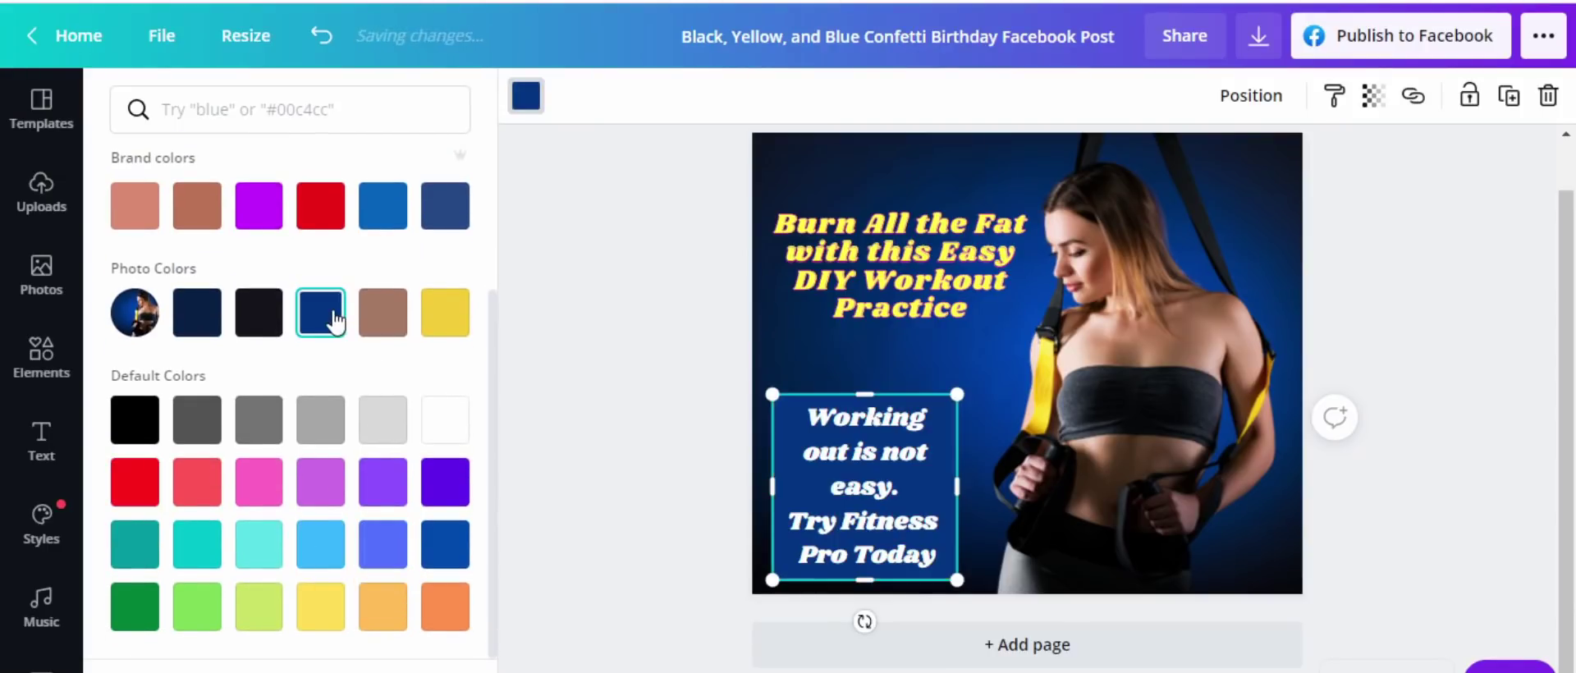
click(256, 315)
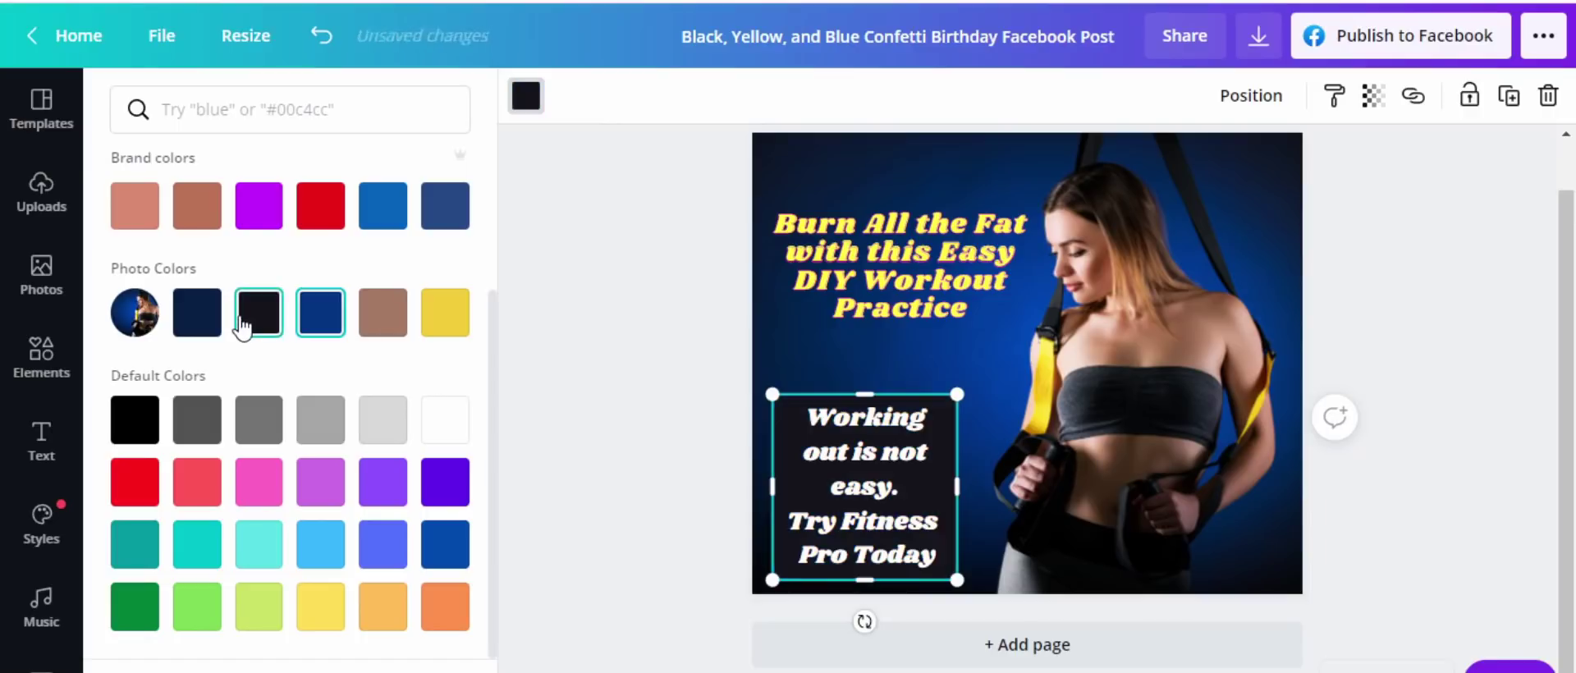
click(908, 486)
scroll(1396, 588, up, 2)
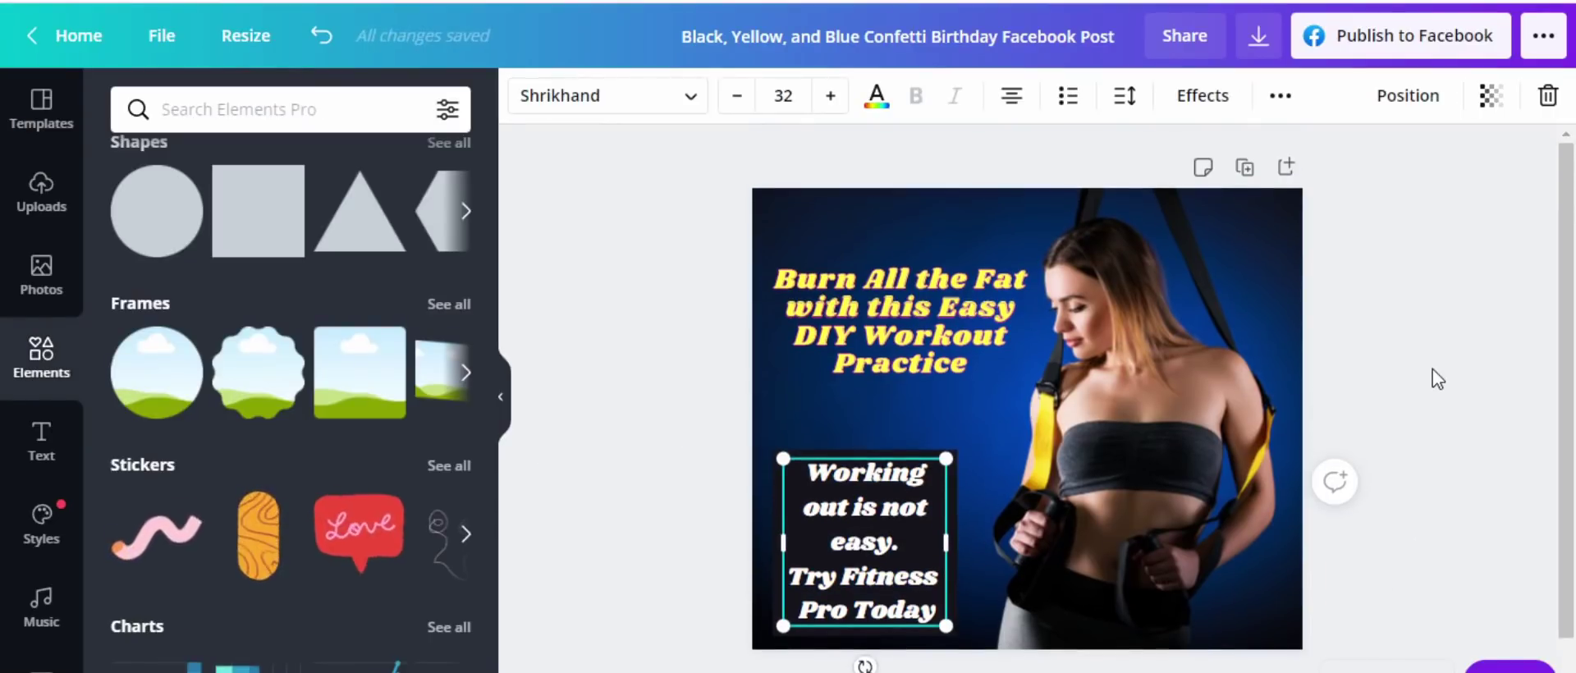
Set the headline's text colour to the black Document Colors swatch.
click(1434, 365)
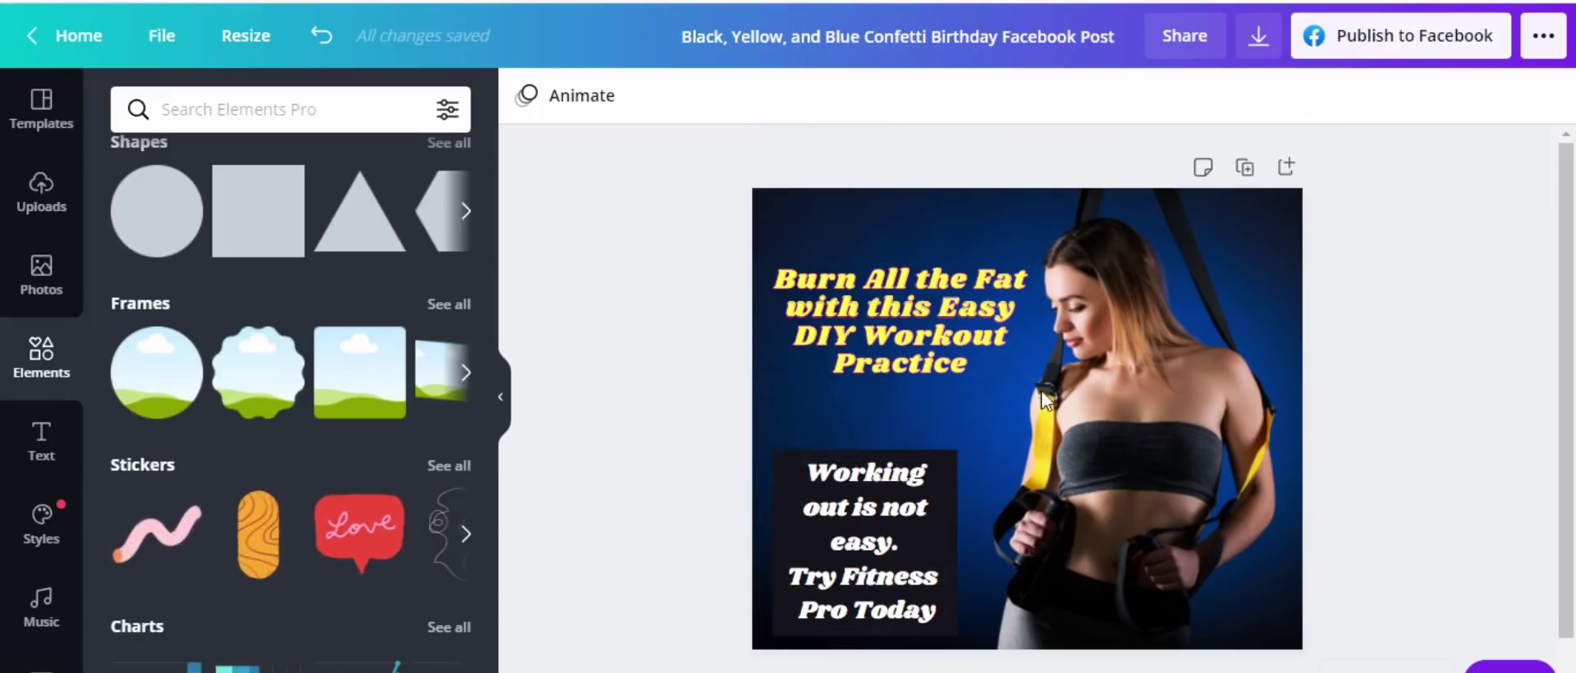
click(934, 324)
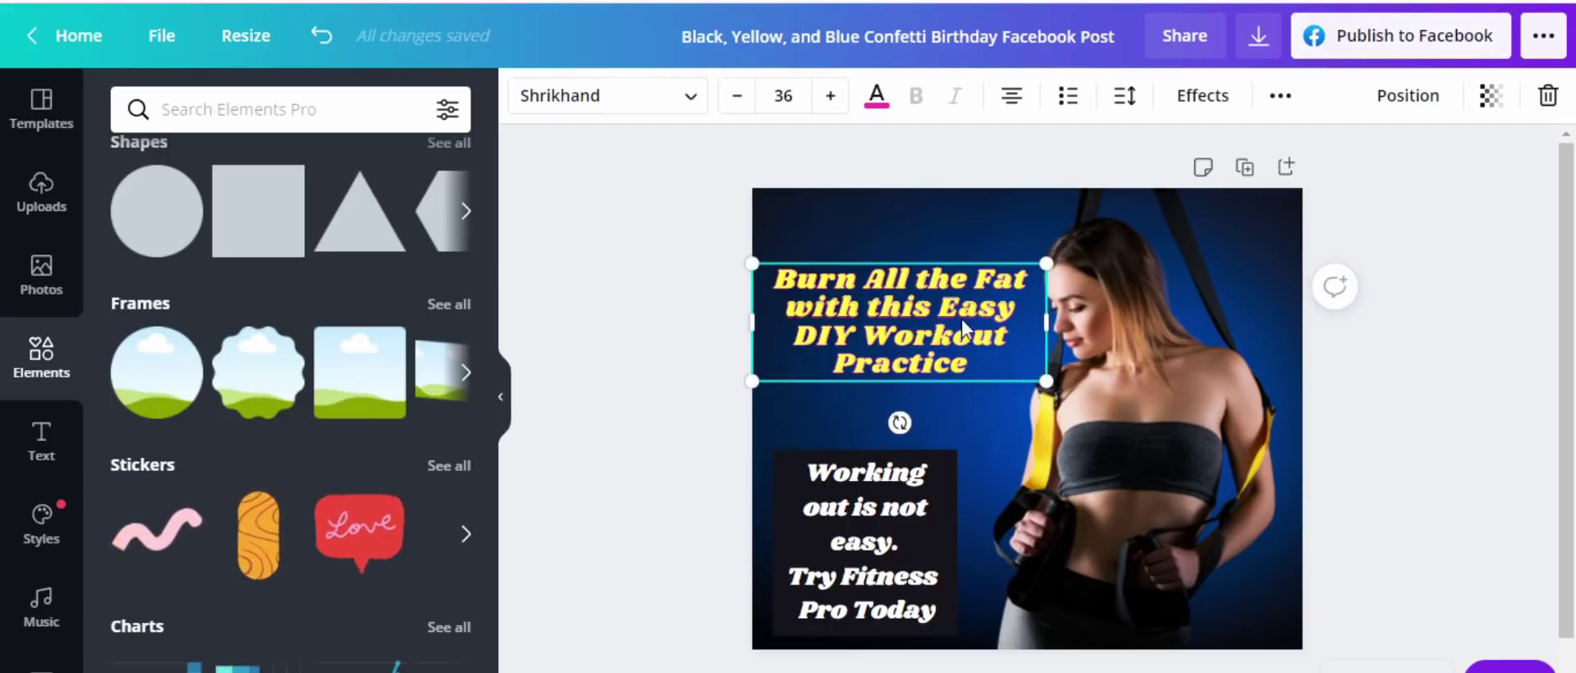
click(688, 97)
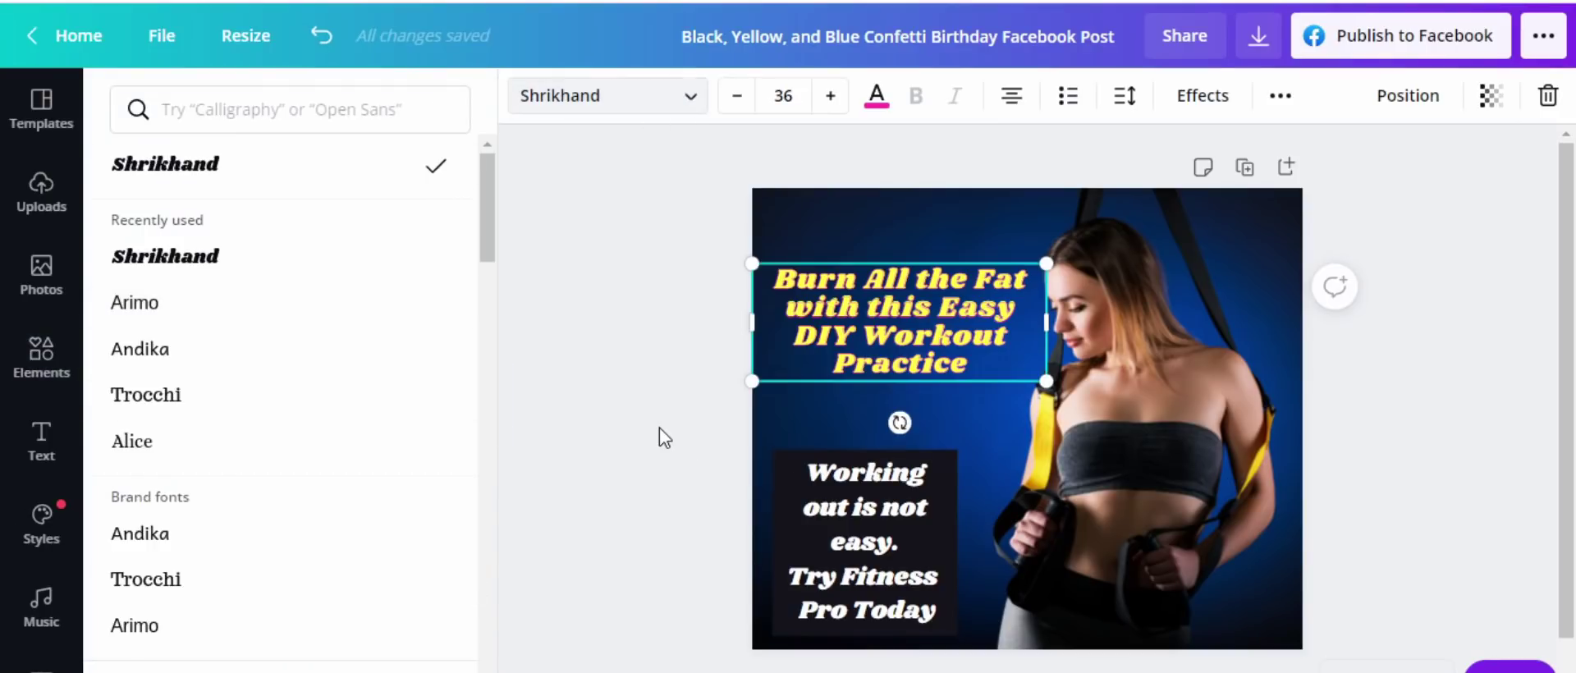
key(Escape)
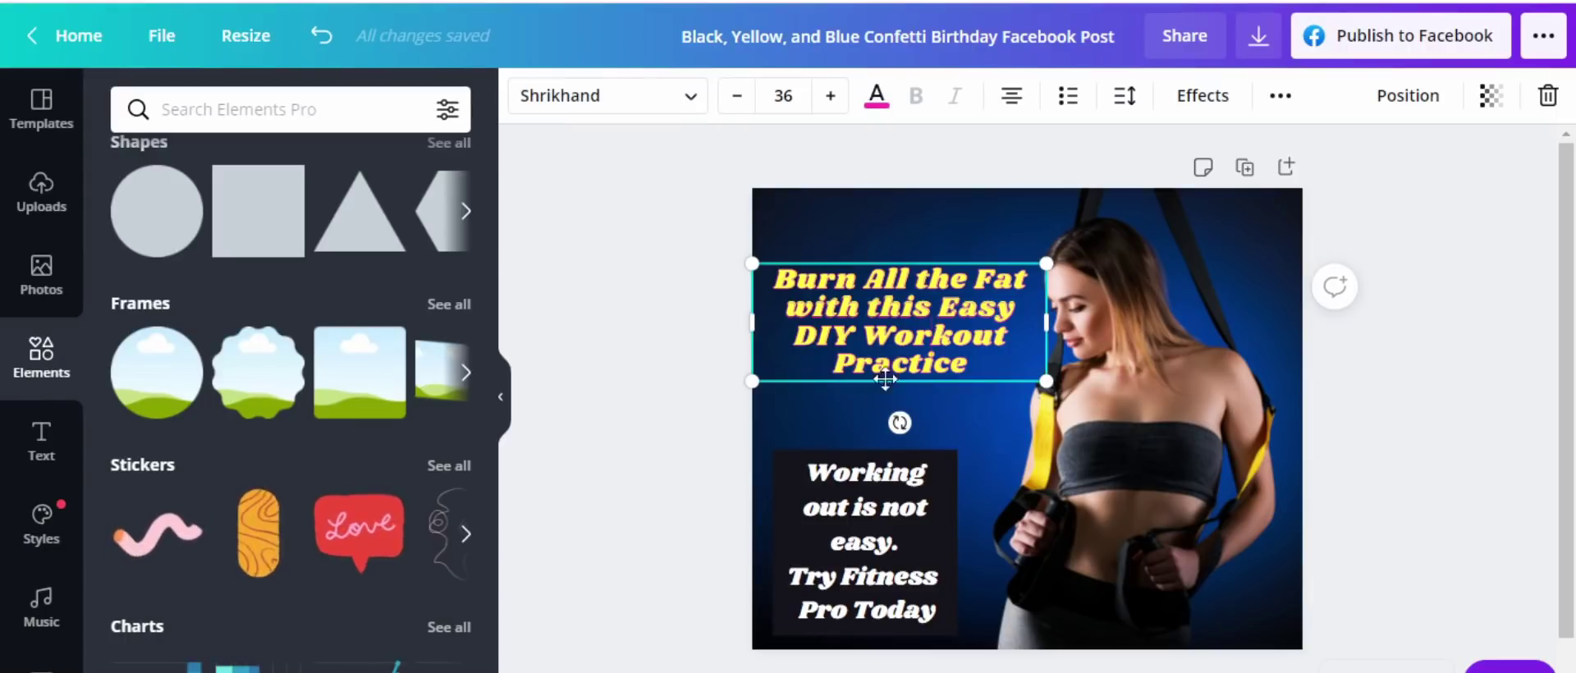
click(875, 97)
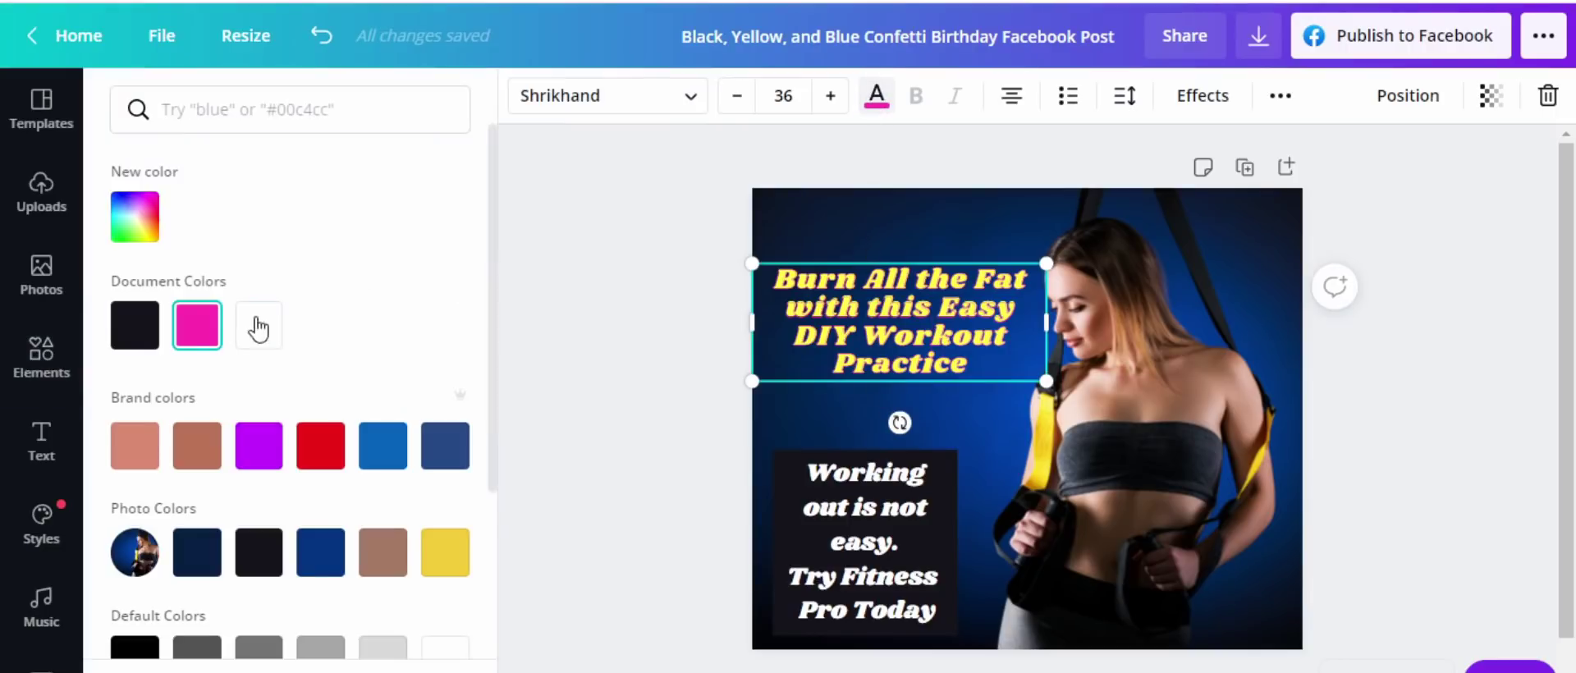
click(133, 343)
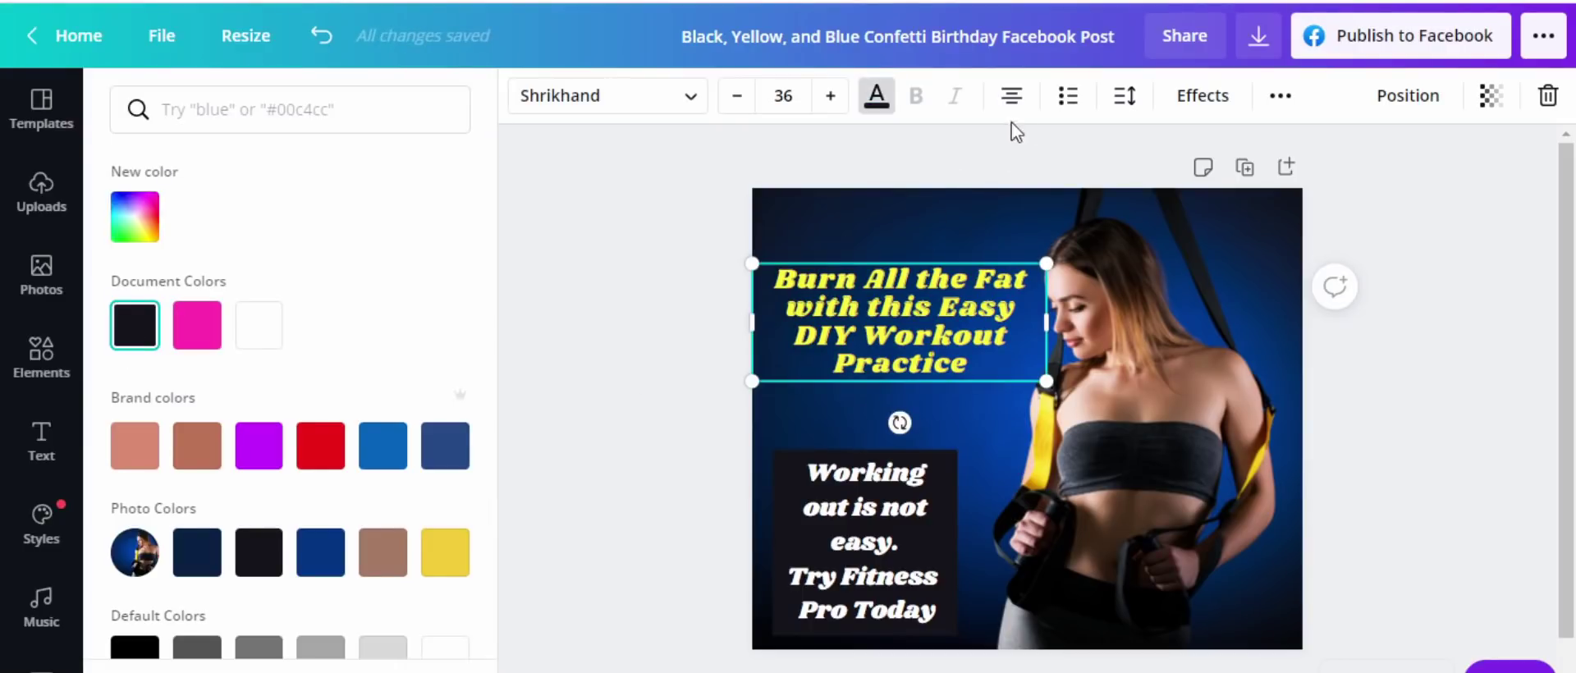
Cycle the headline's alignment through left, justified and right, ending back at centre.
click(672, 339)
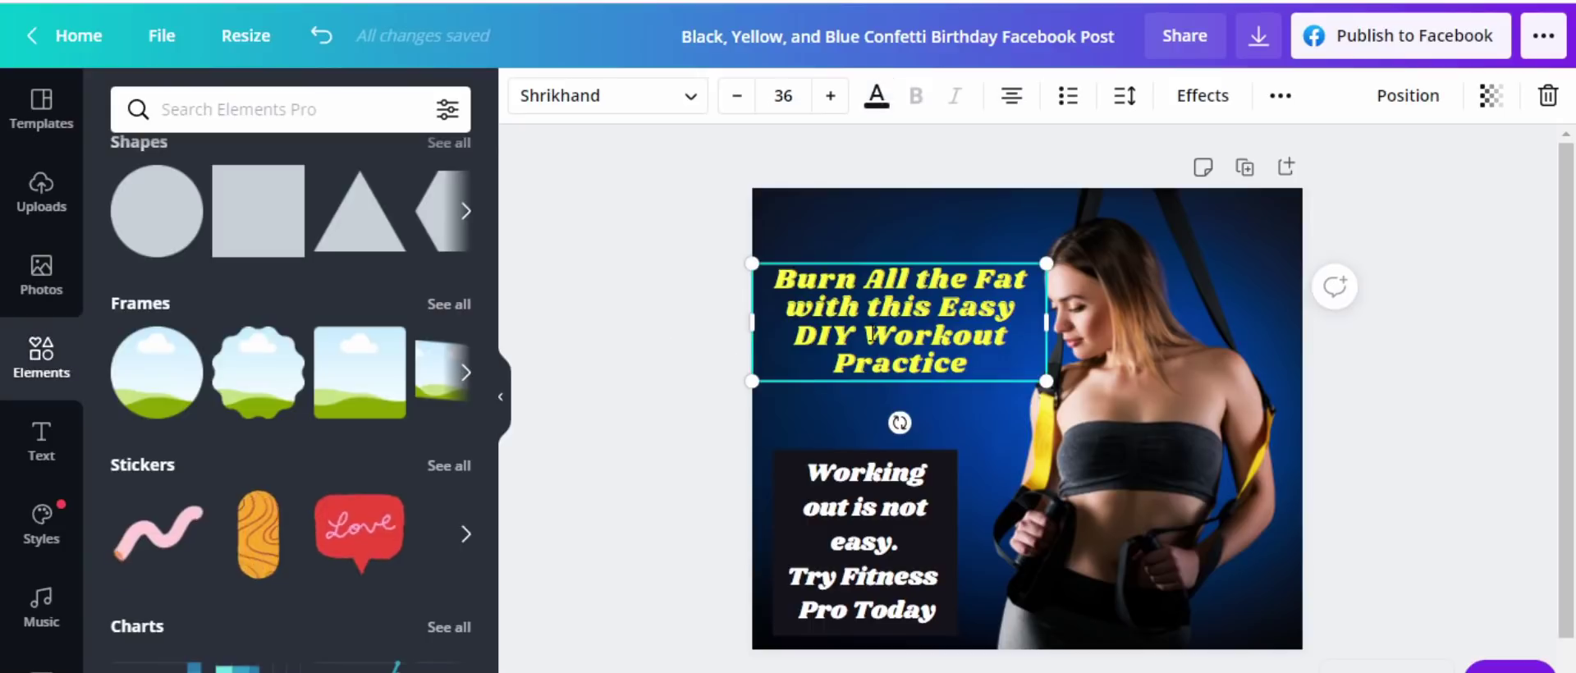
click(662, 299)
click(830, 283)
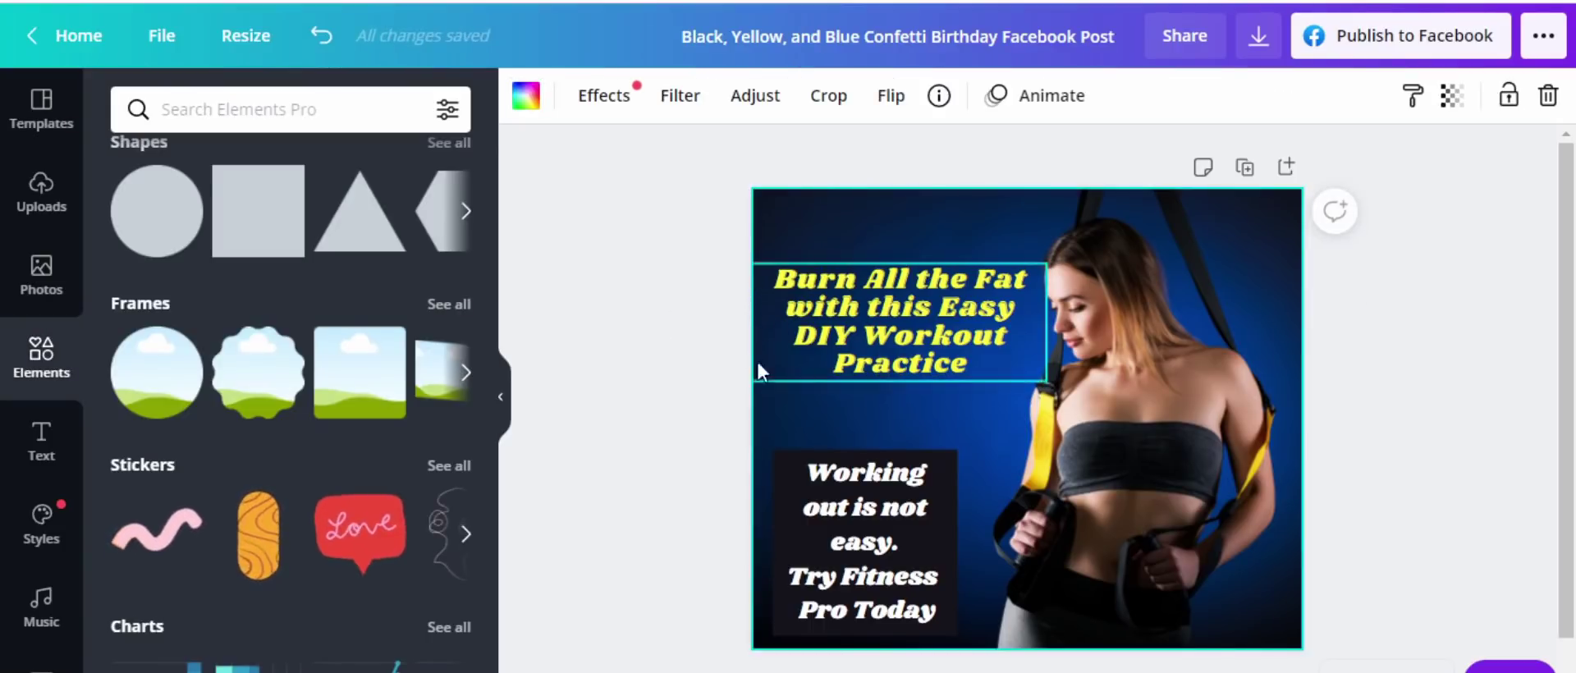
click(848, 358)
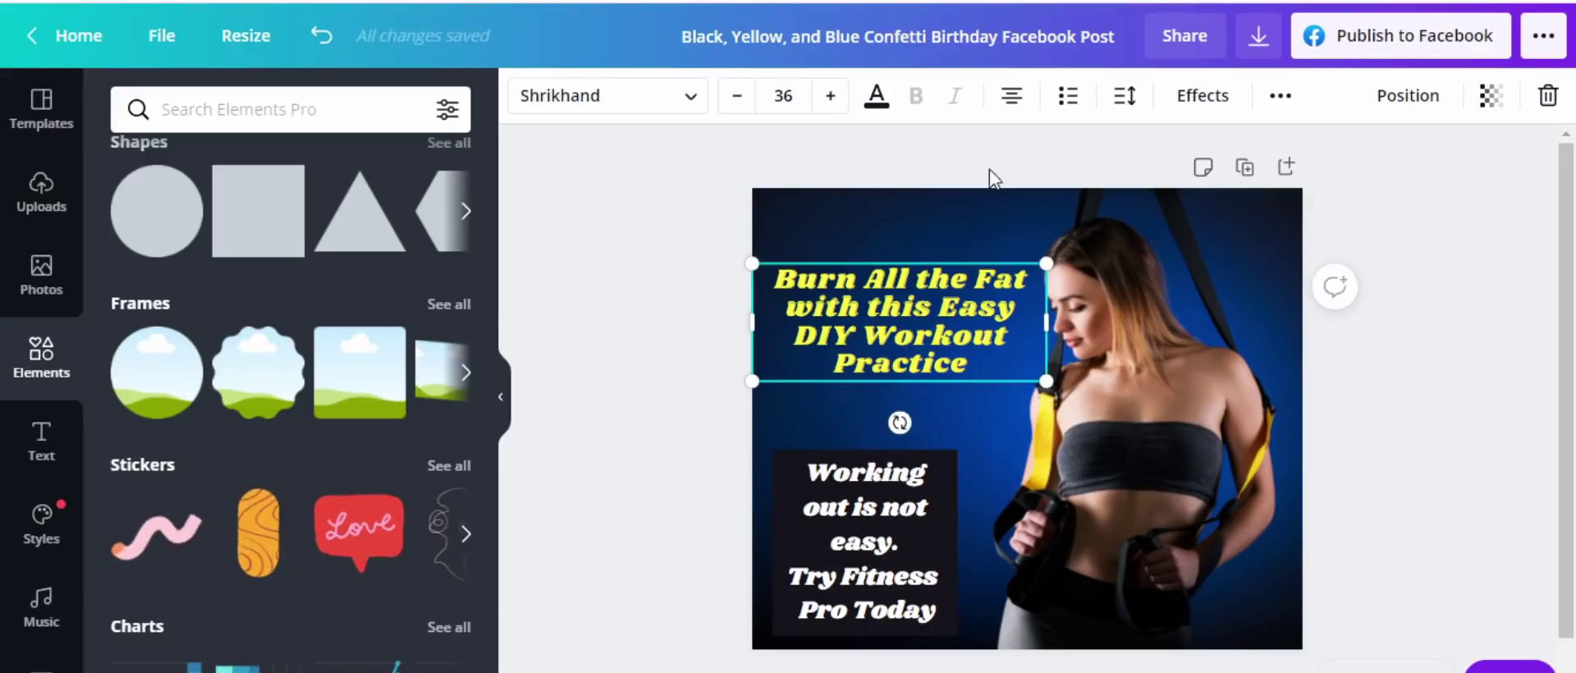
click(1013, 99)
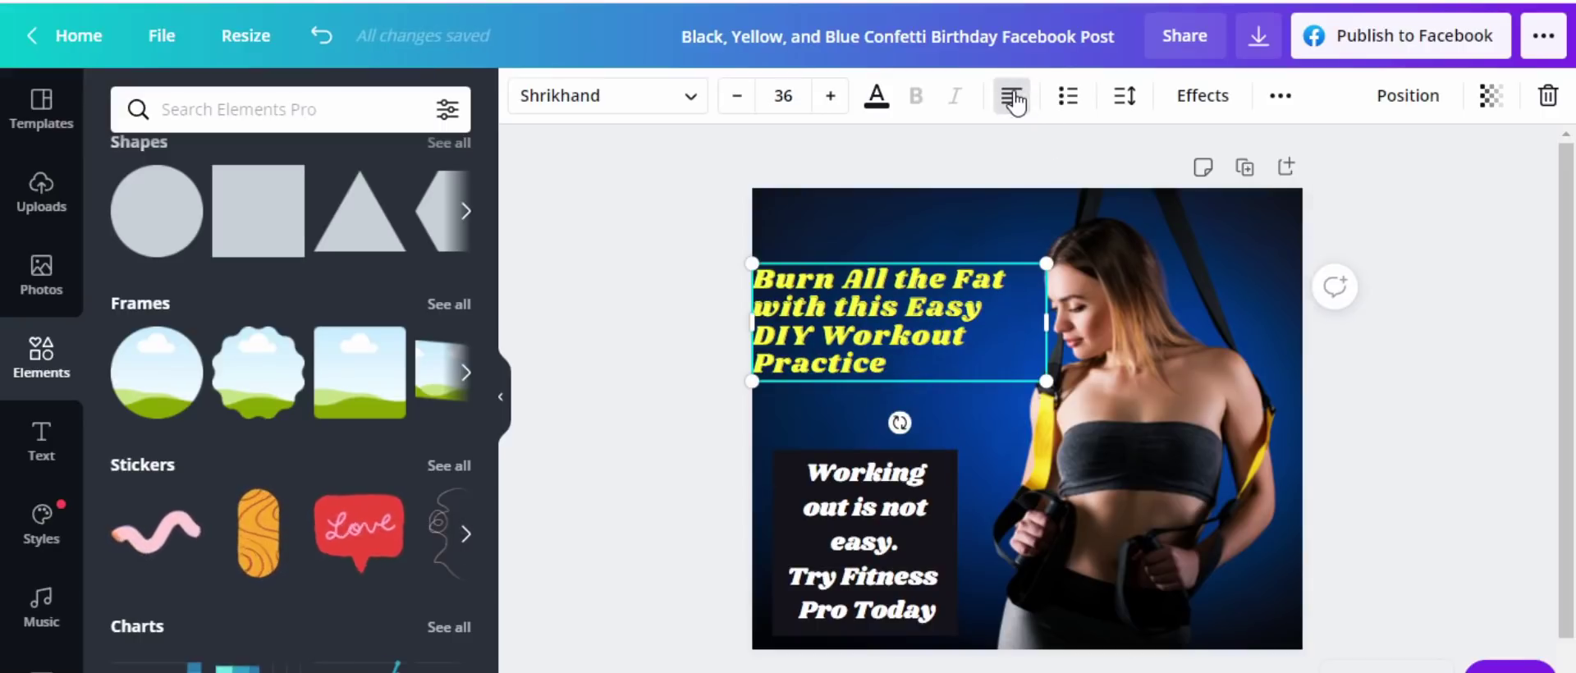
click(1013, 99)
click(1013, 99)
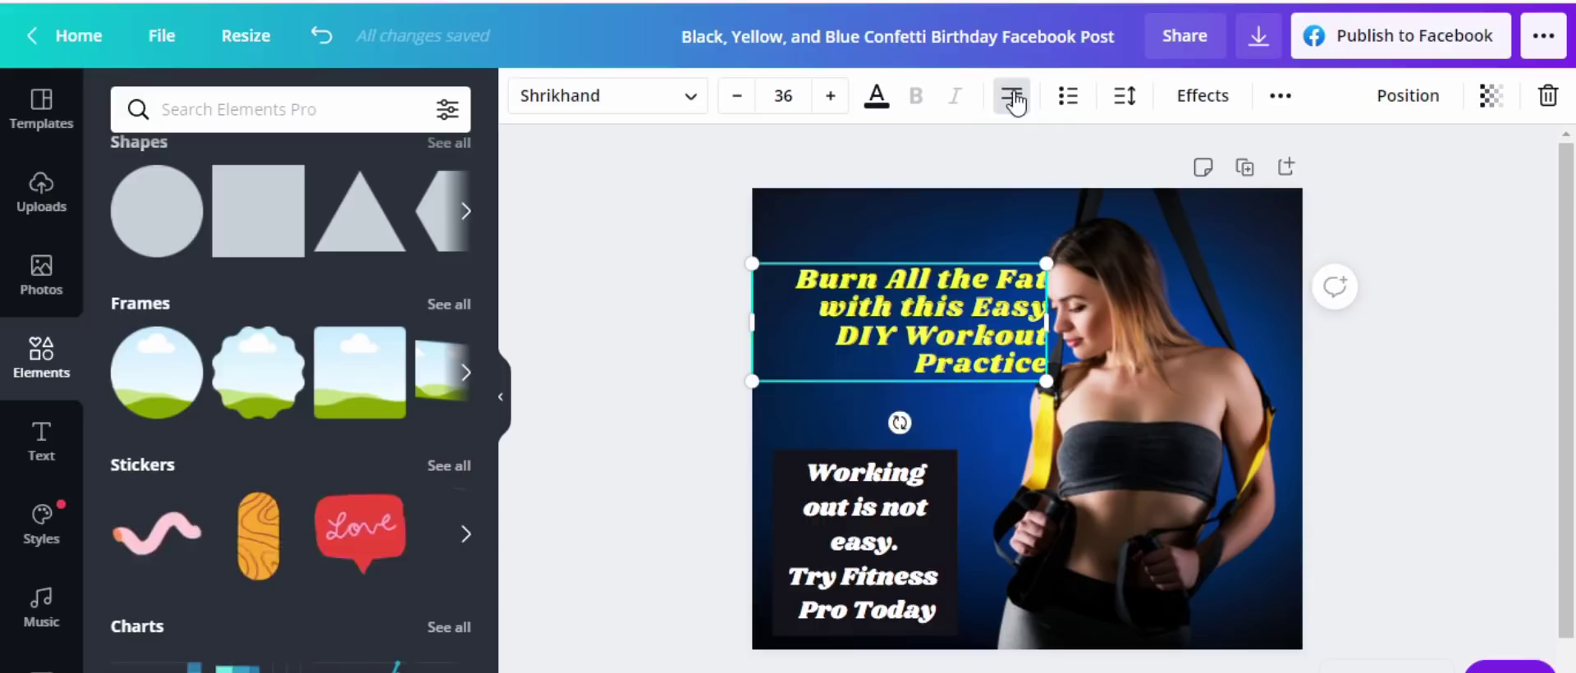
click(1013, 99)
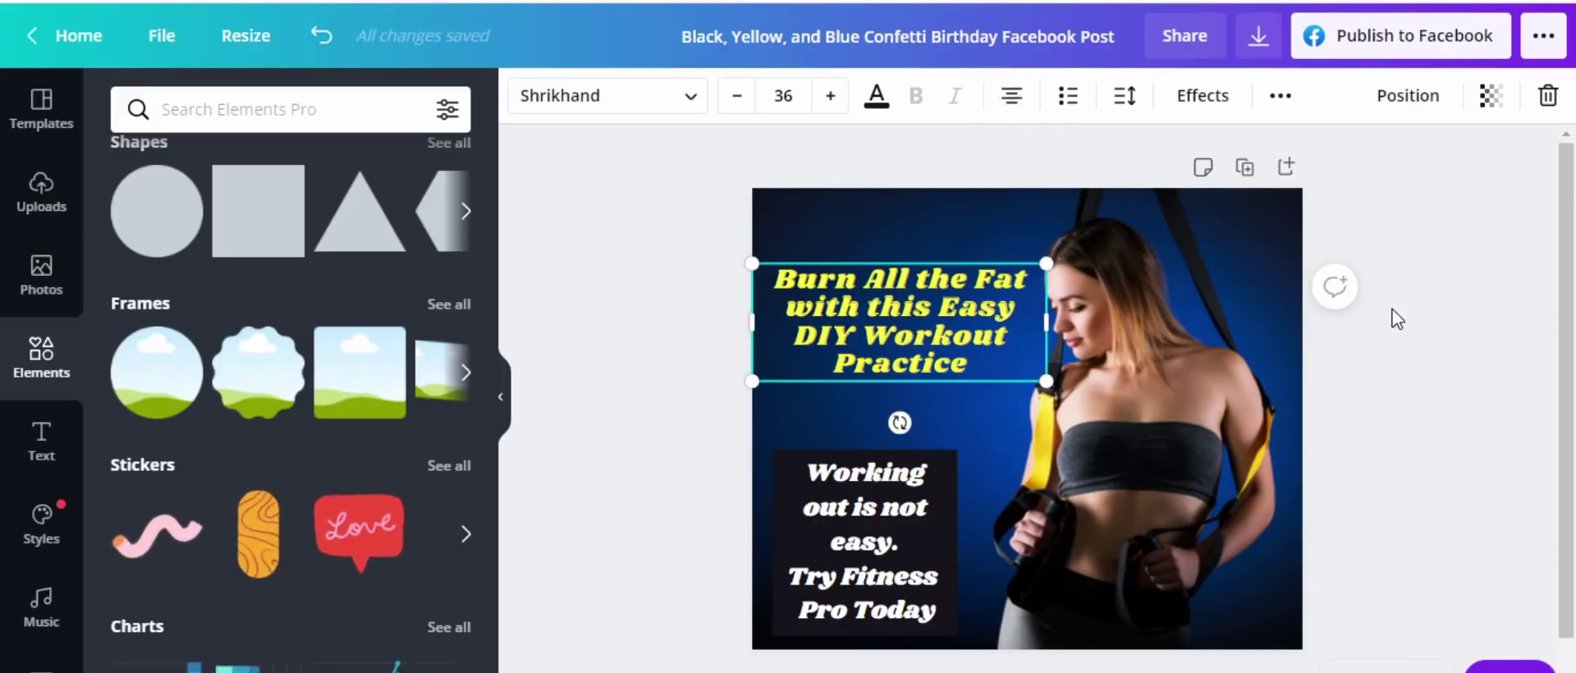
click(1421, 480)
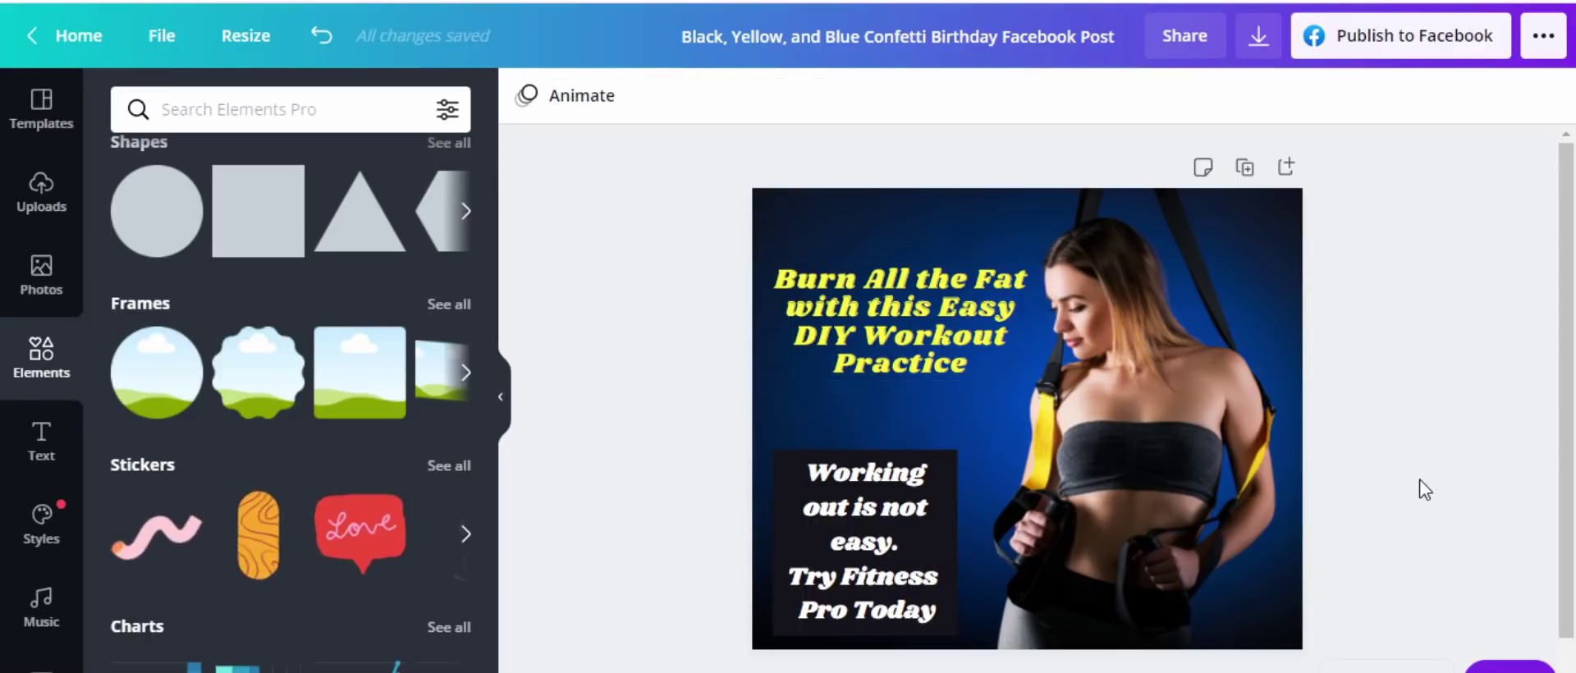
click(916, 515)
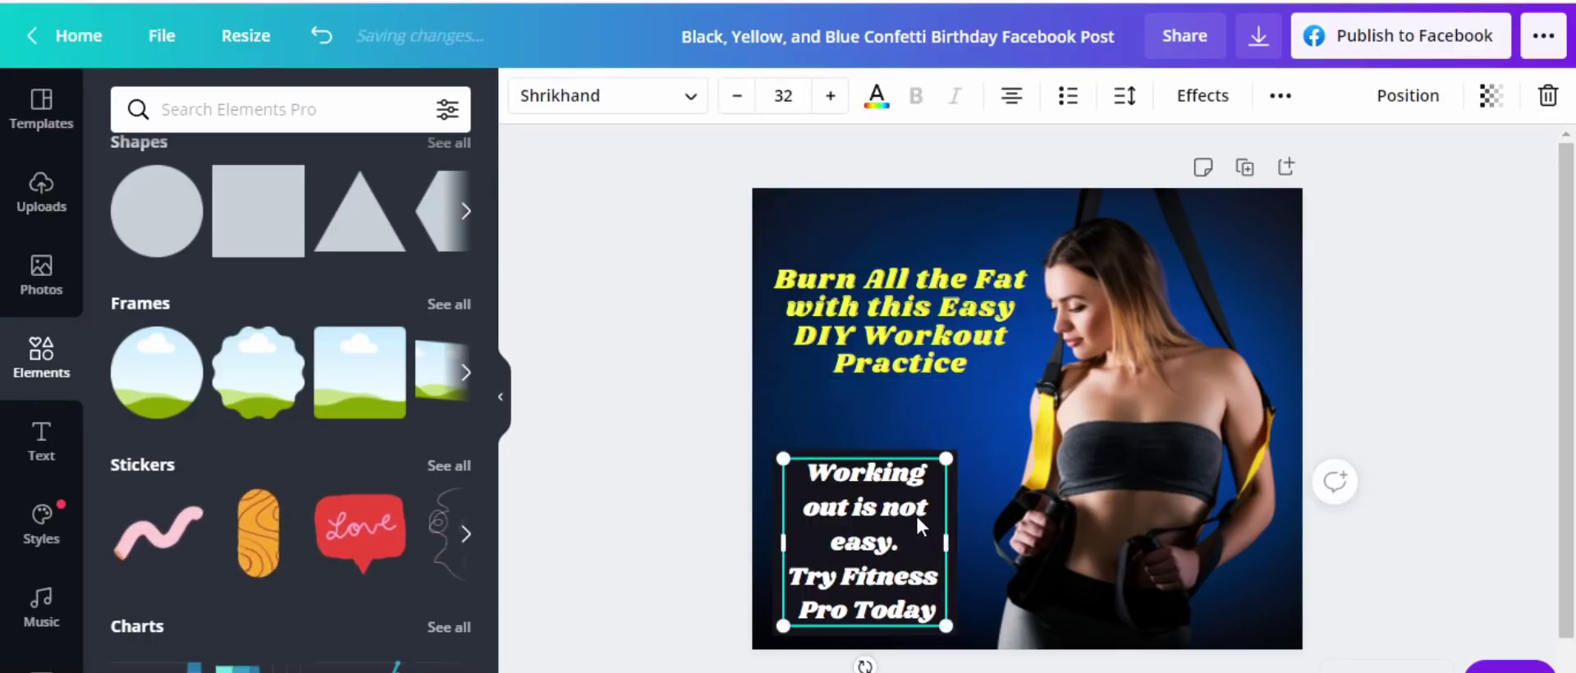
click(1211, 107)
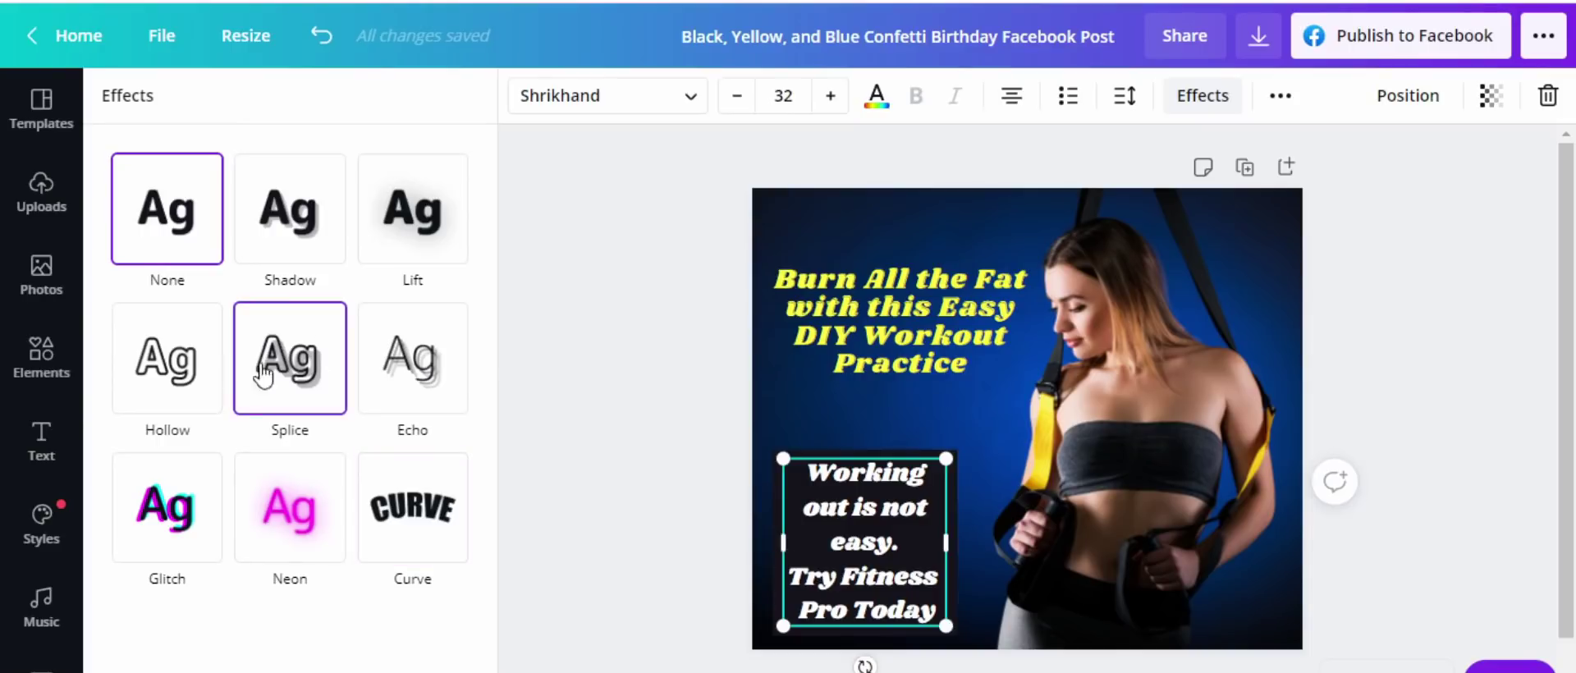
click(300, 222)
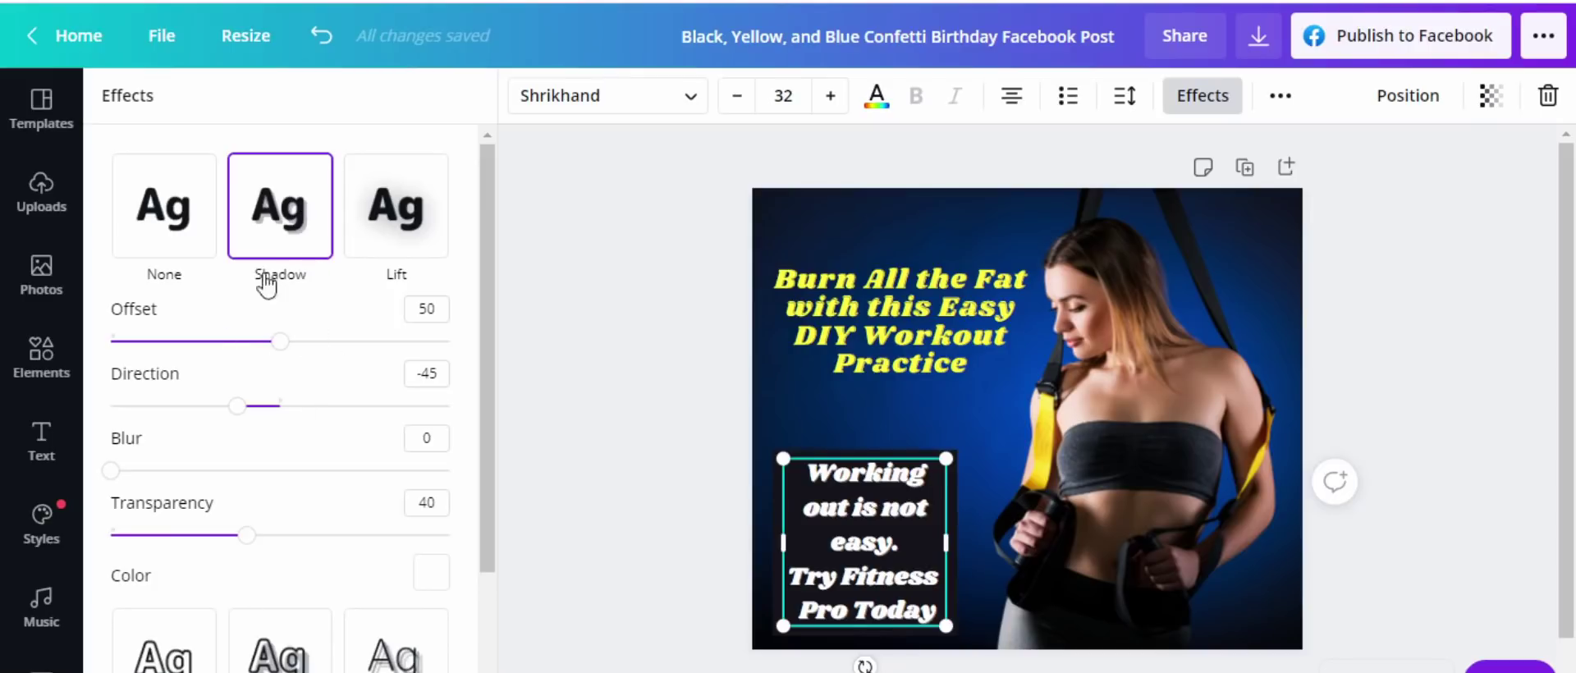
click(184, 228)
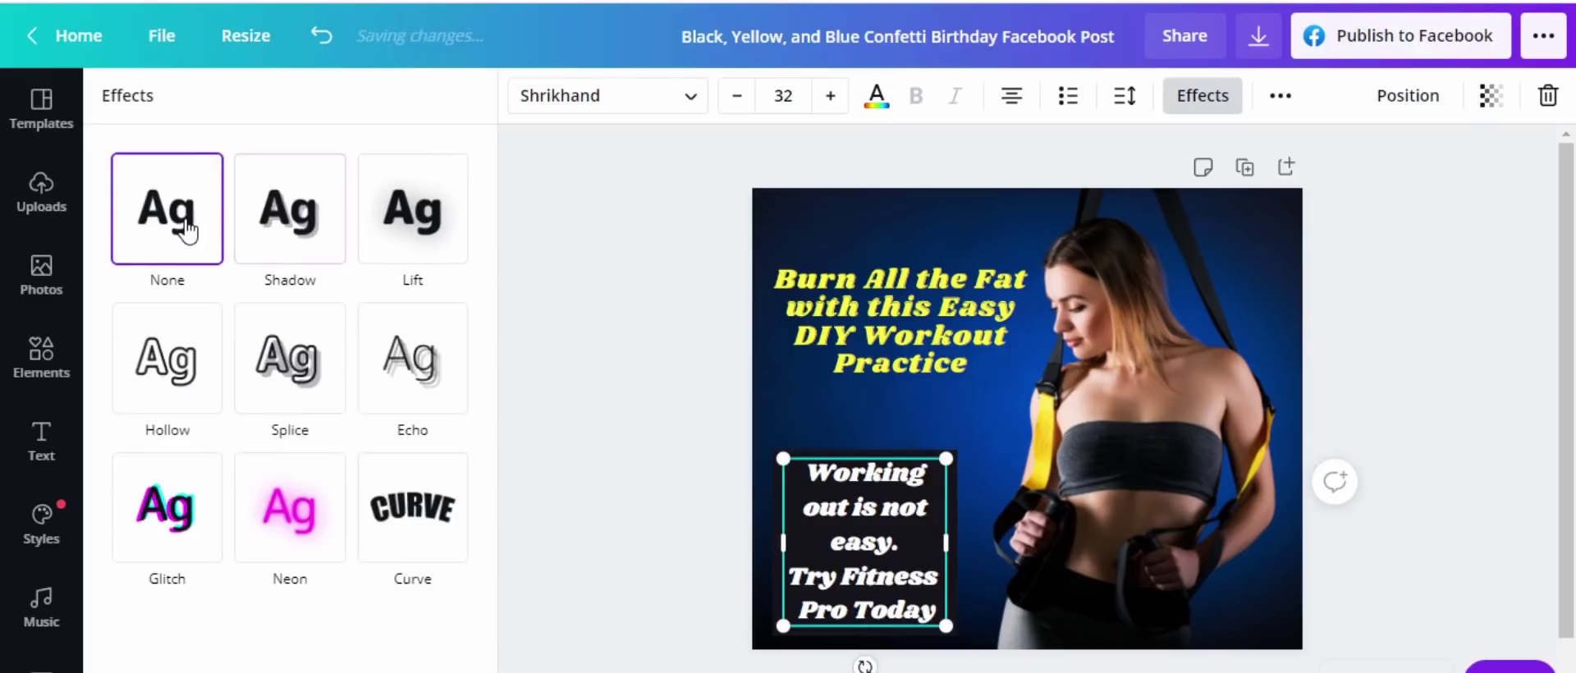
click(391, 517)
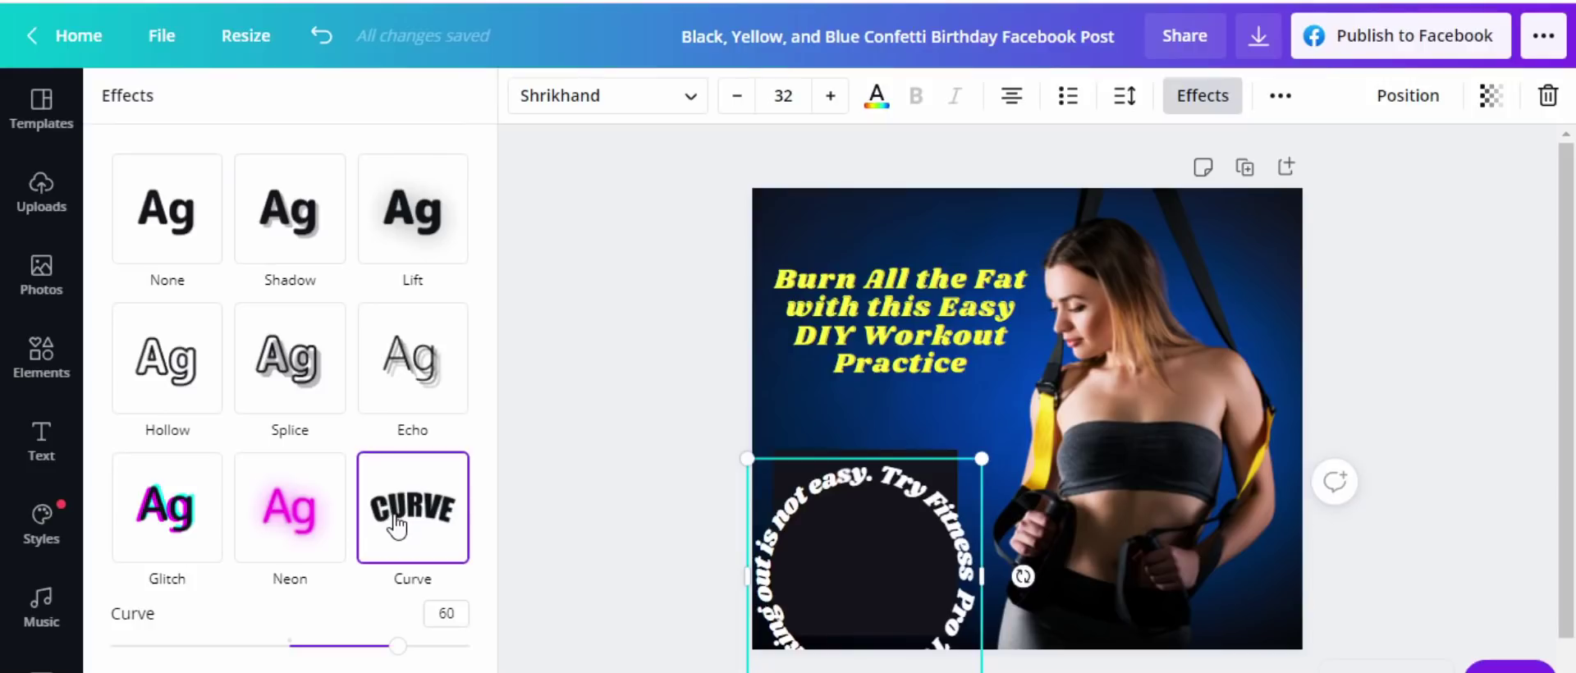
click(179, 231)
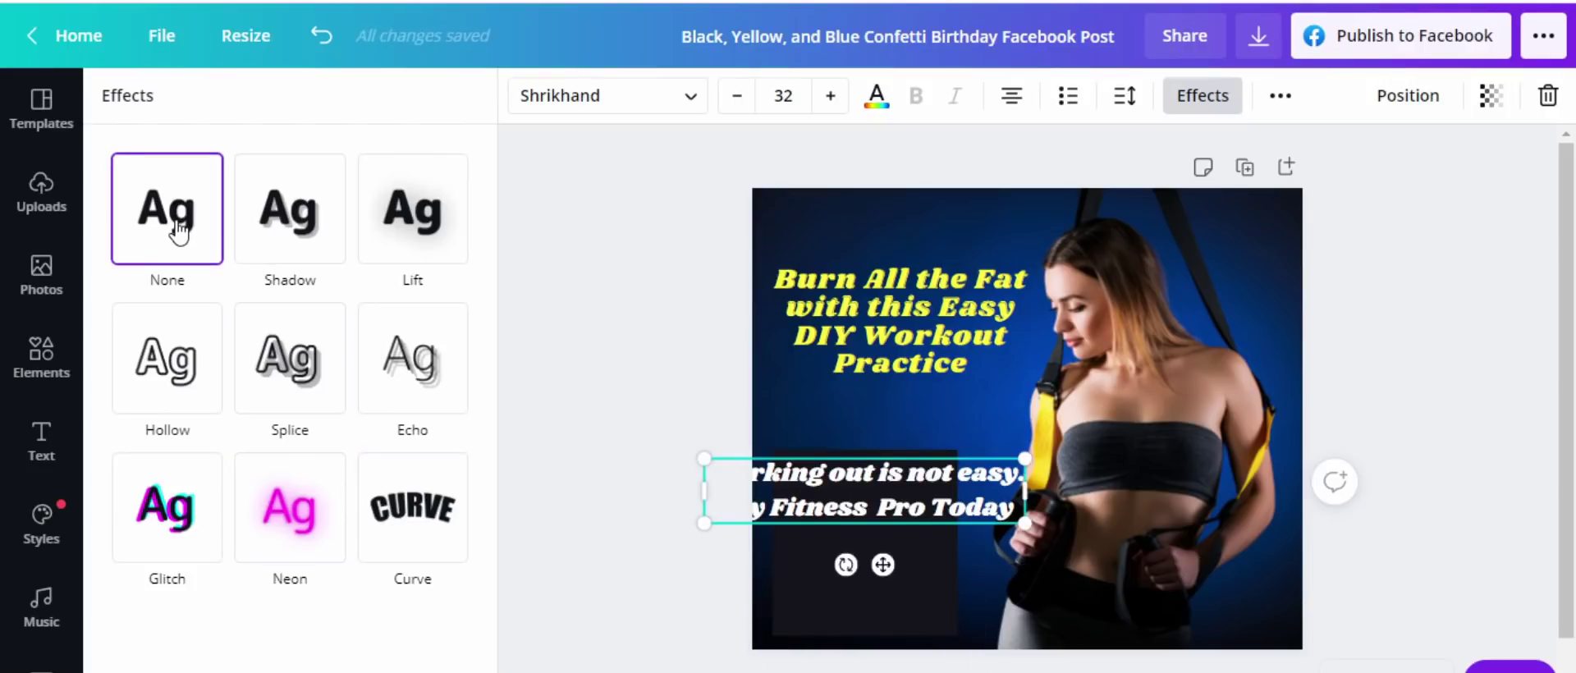
click(325, 36)
click(328, 37)
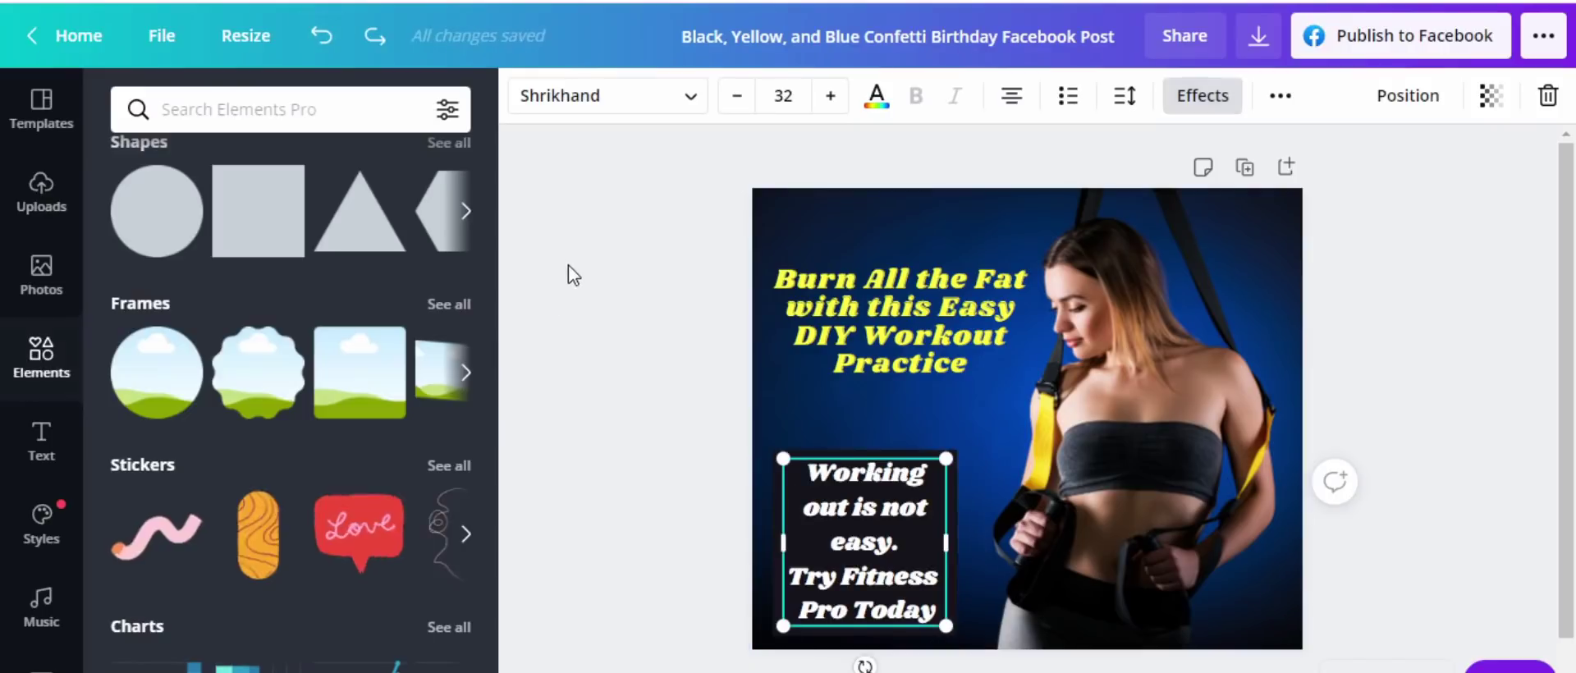
click(1301, 378)
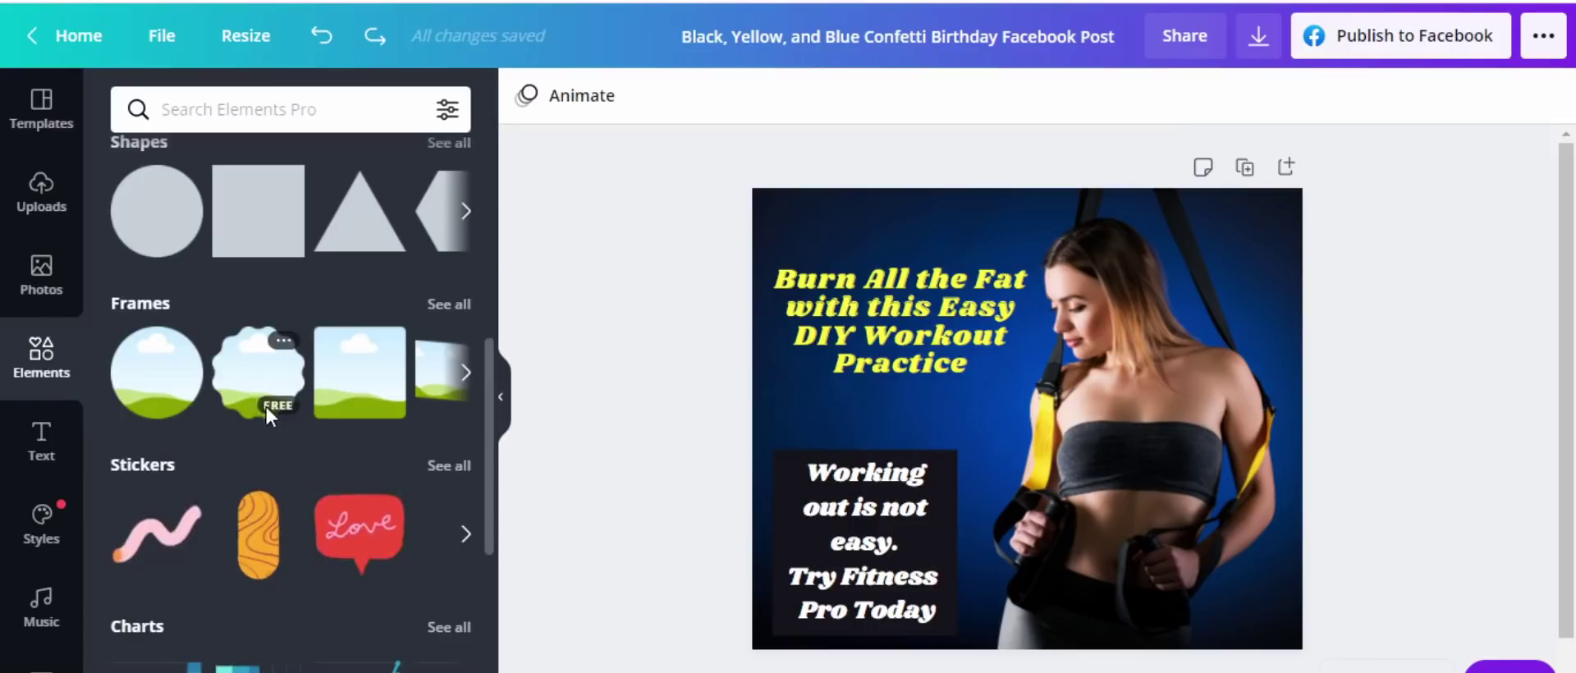
Delete the near-black box behind the 'Working out is not easy' tagline.
scroll(266, 406, down, 3)
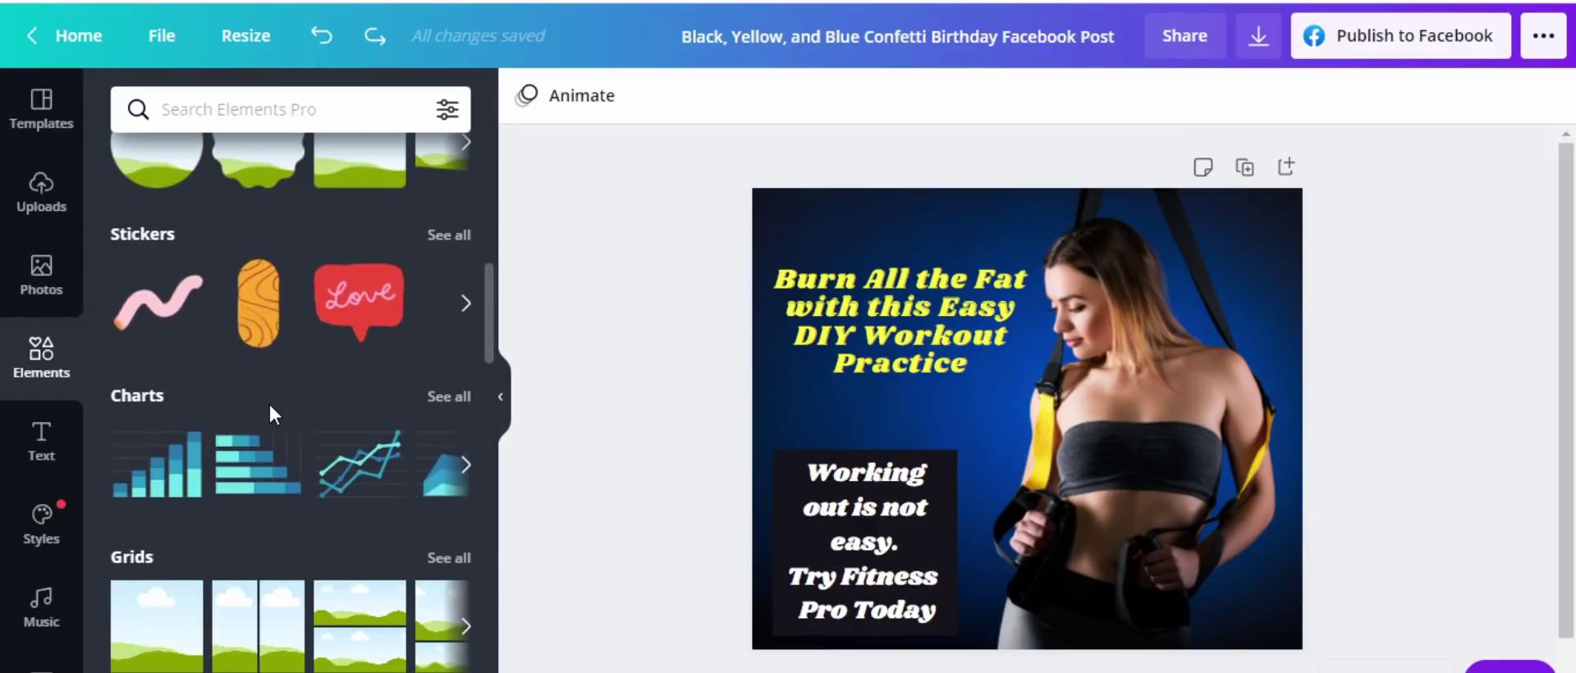
scroll(268, 402, down, 3)
scroll(273, 406, down, 3)
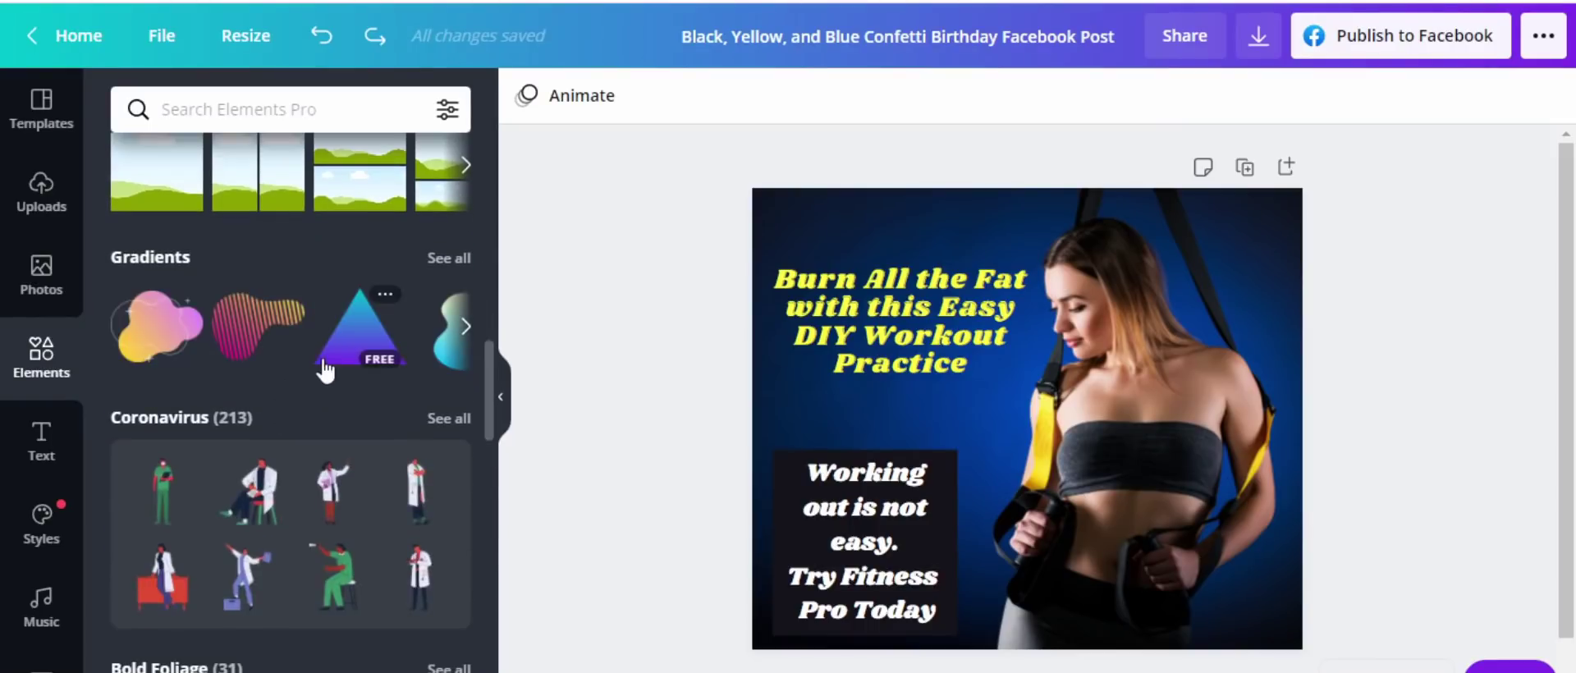
click(954, 576)
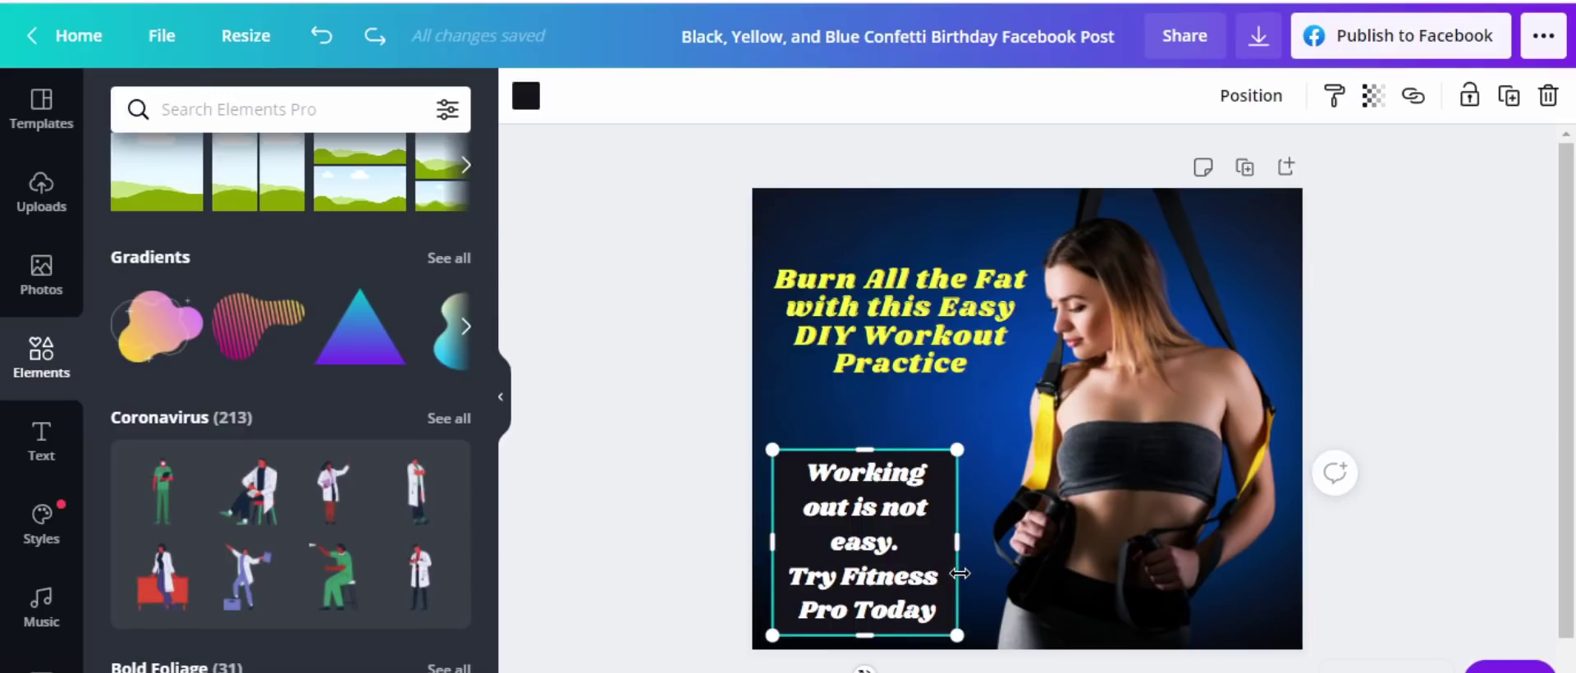
key(Delete)
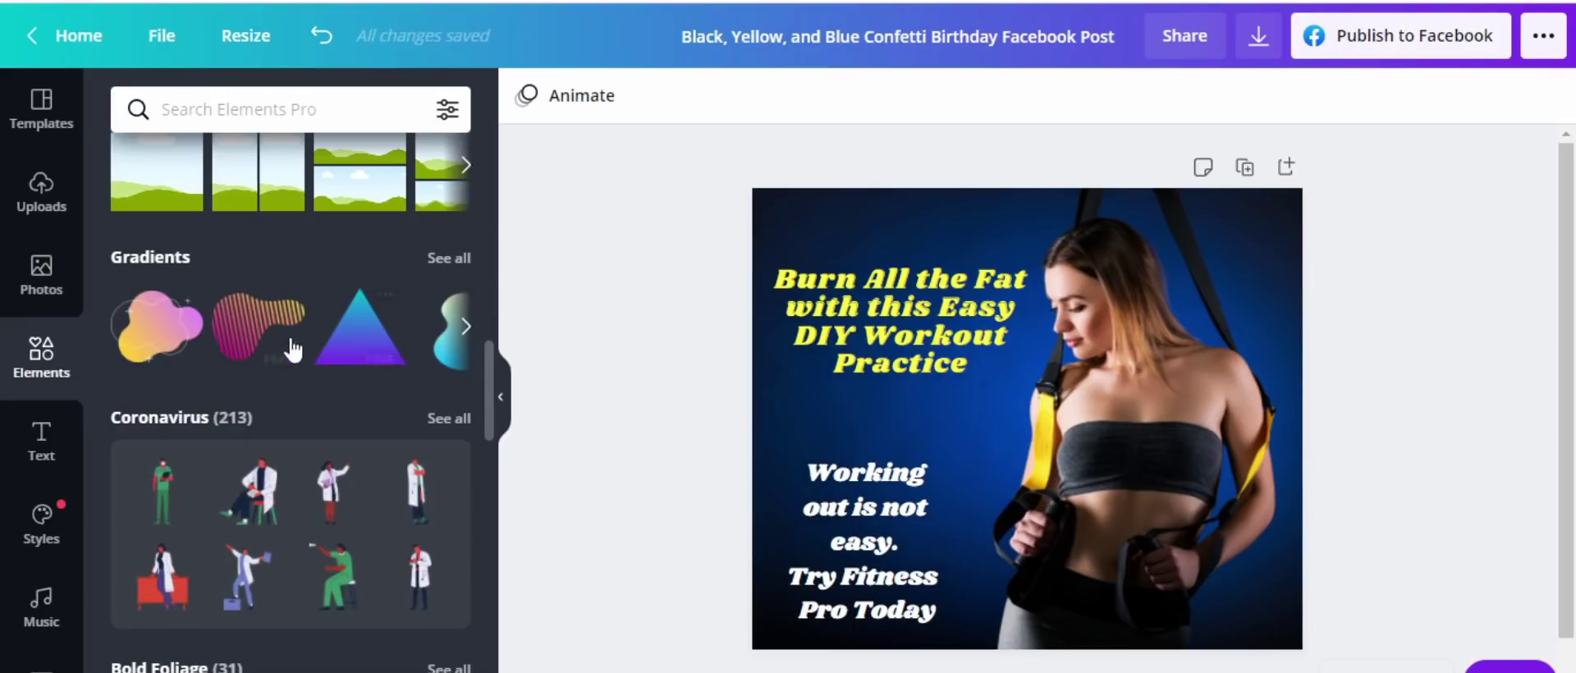
Add a striped gradient shape over the tagline, then undo it.
click(251, 328)
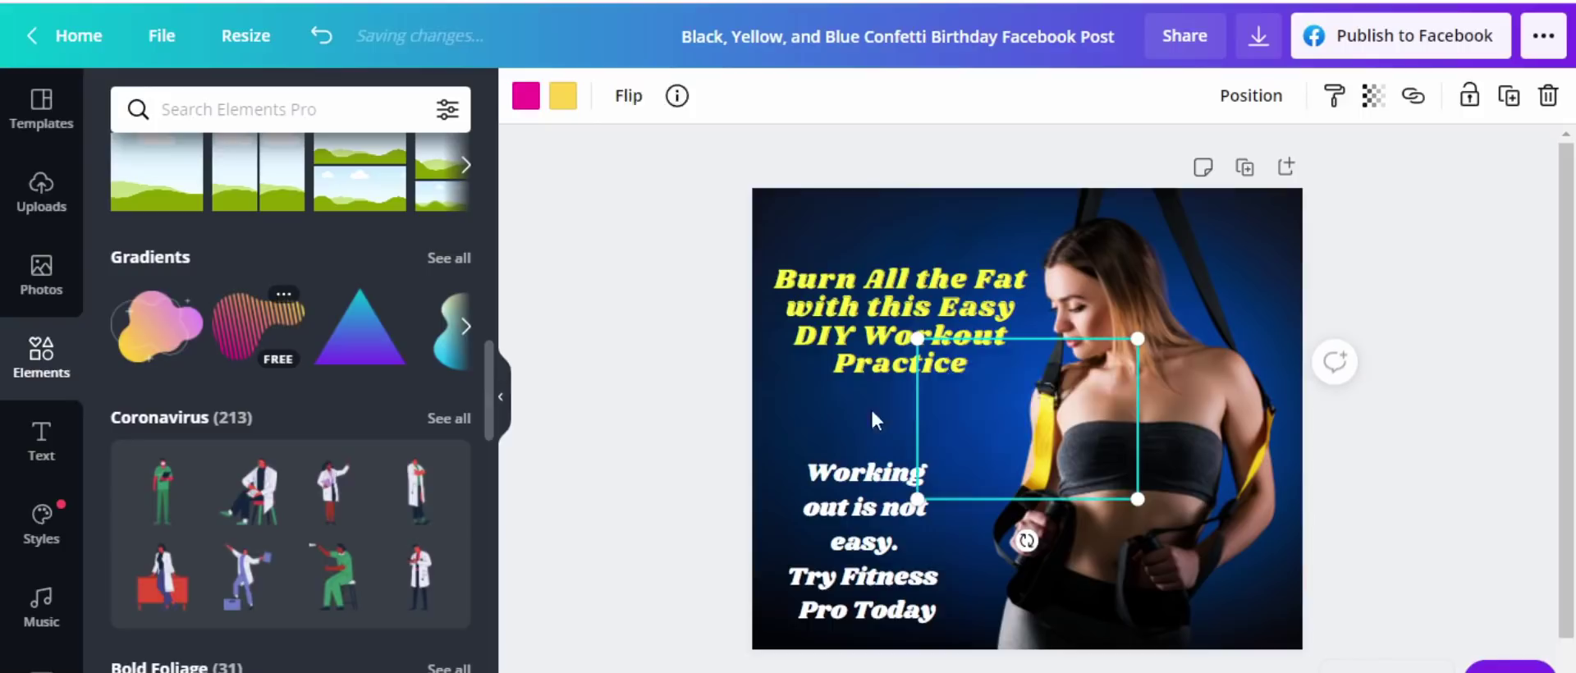
drag(1028, 386, 895, 540)
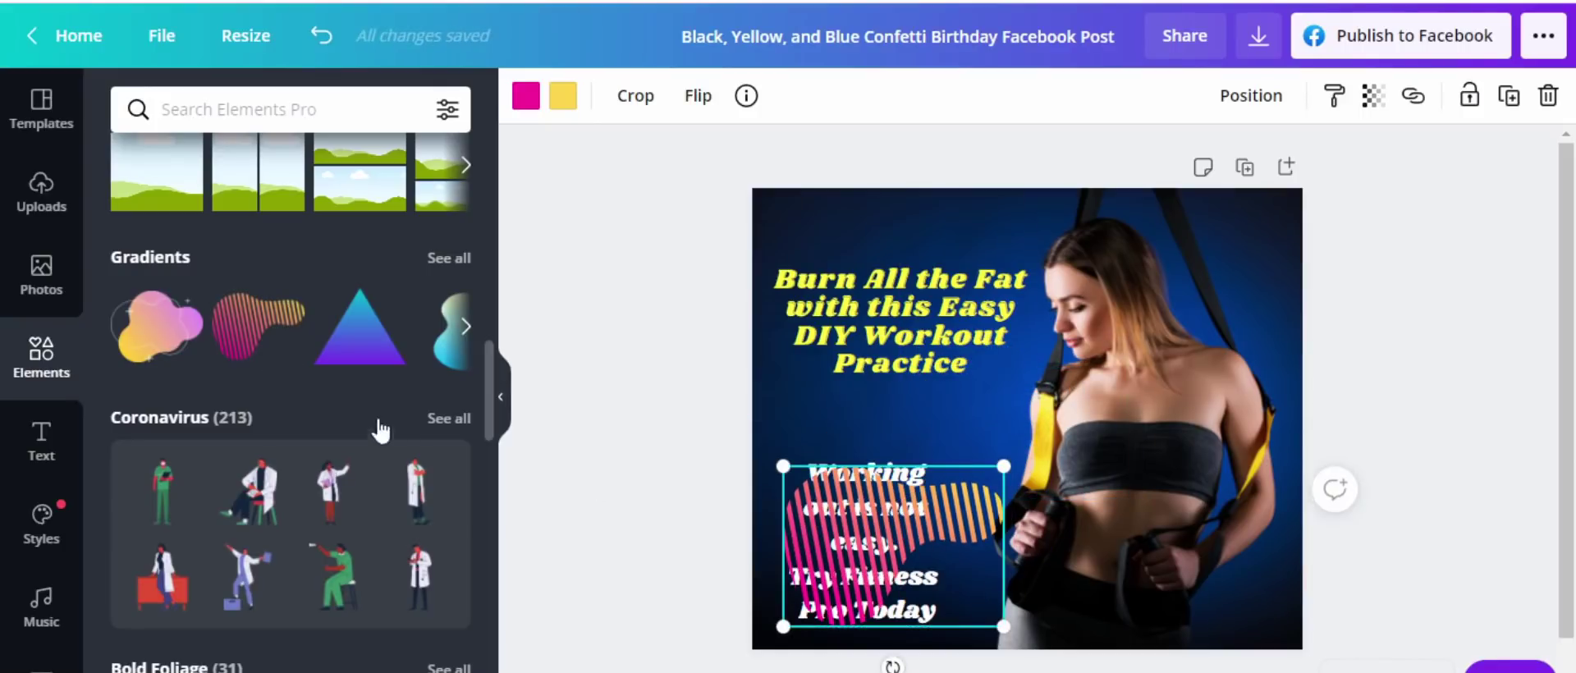
click(317, 40)
click(316, 39)
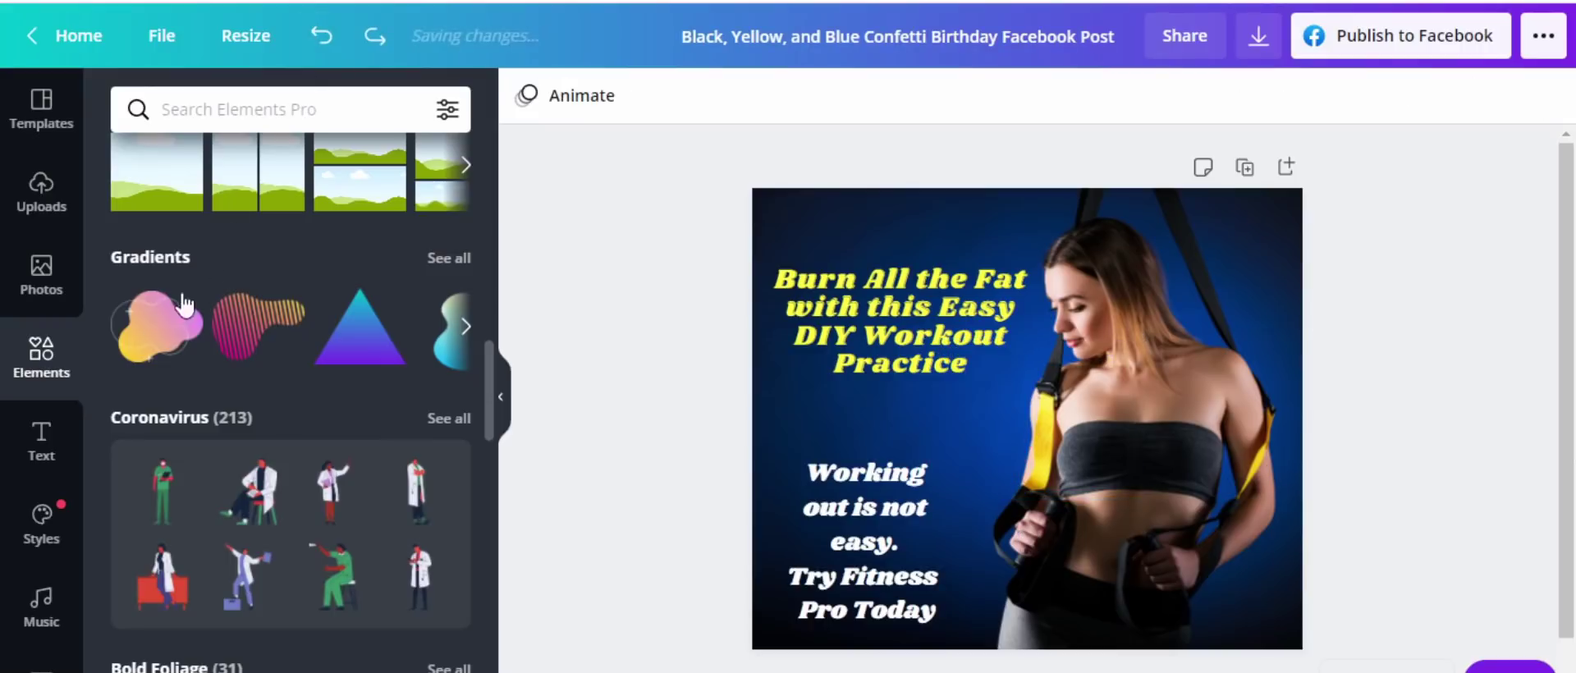
Place and enlarge the pink-yellow gradient blob bottom-left, shifting the tagline onto it.
click(155, 324)
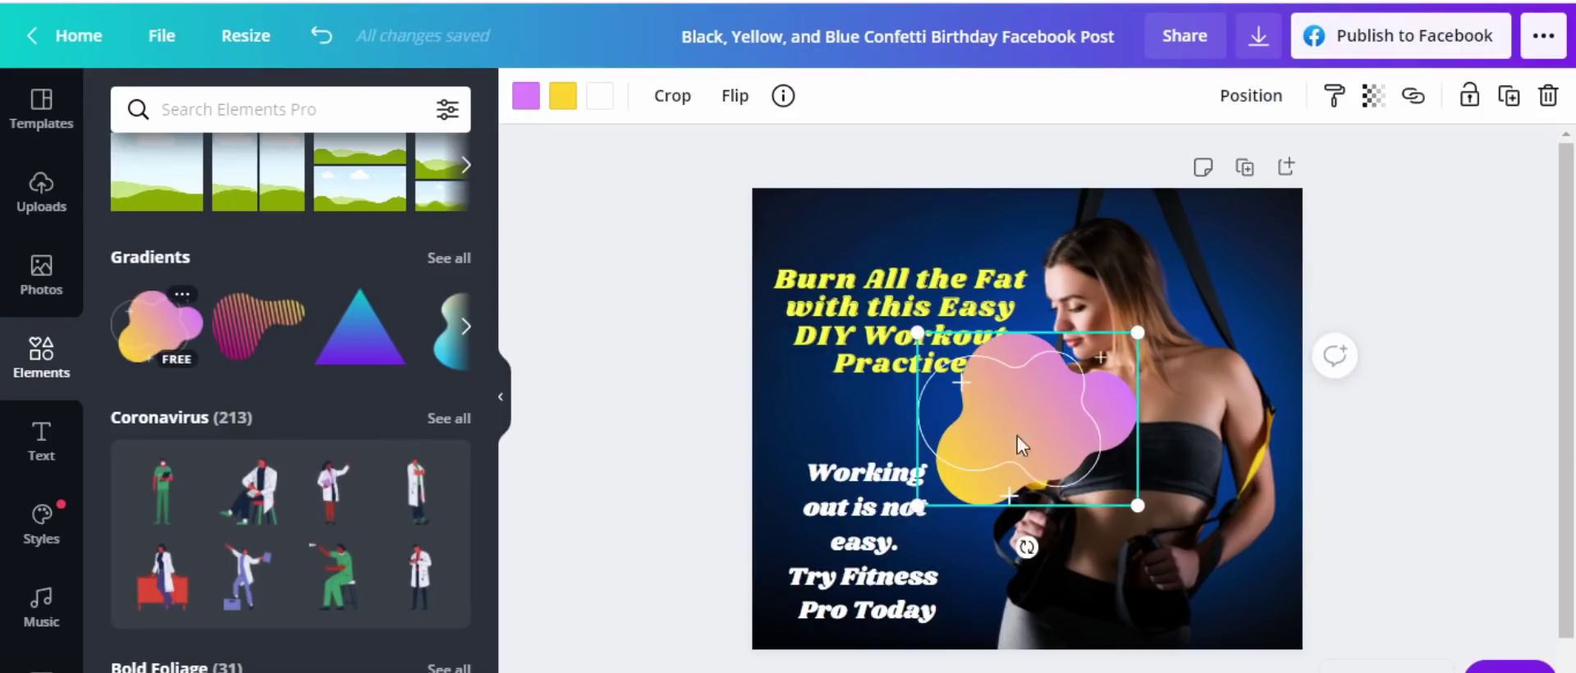
drag(1017, 435, 906, 558)
drag(984, 468, 1003, 450)
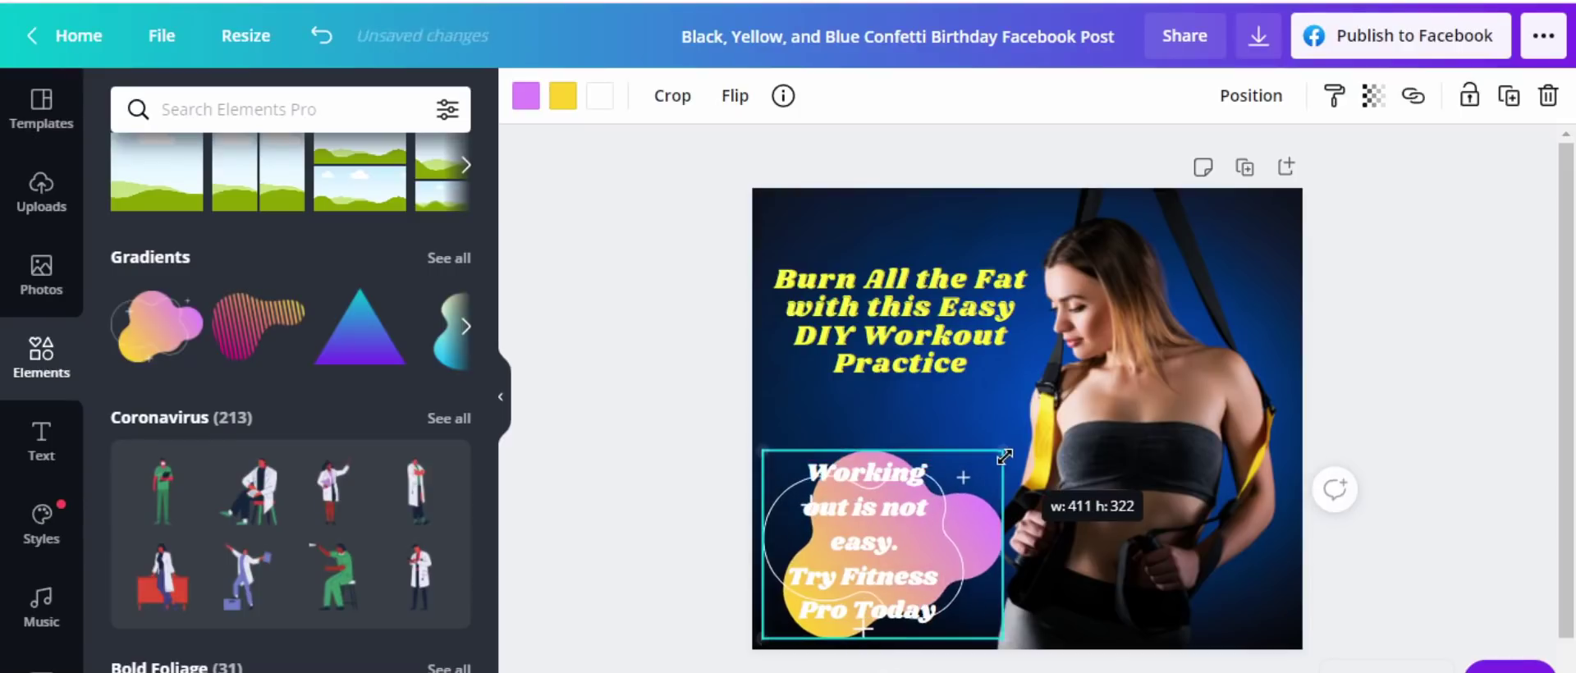
click(908, 525)
drag(902, 524, 937, 524)
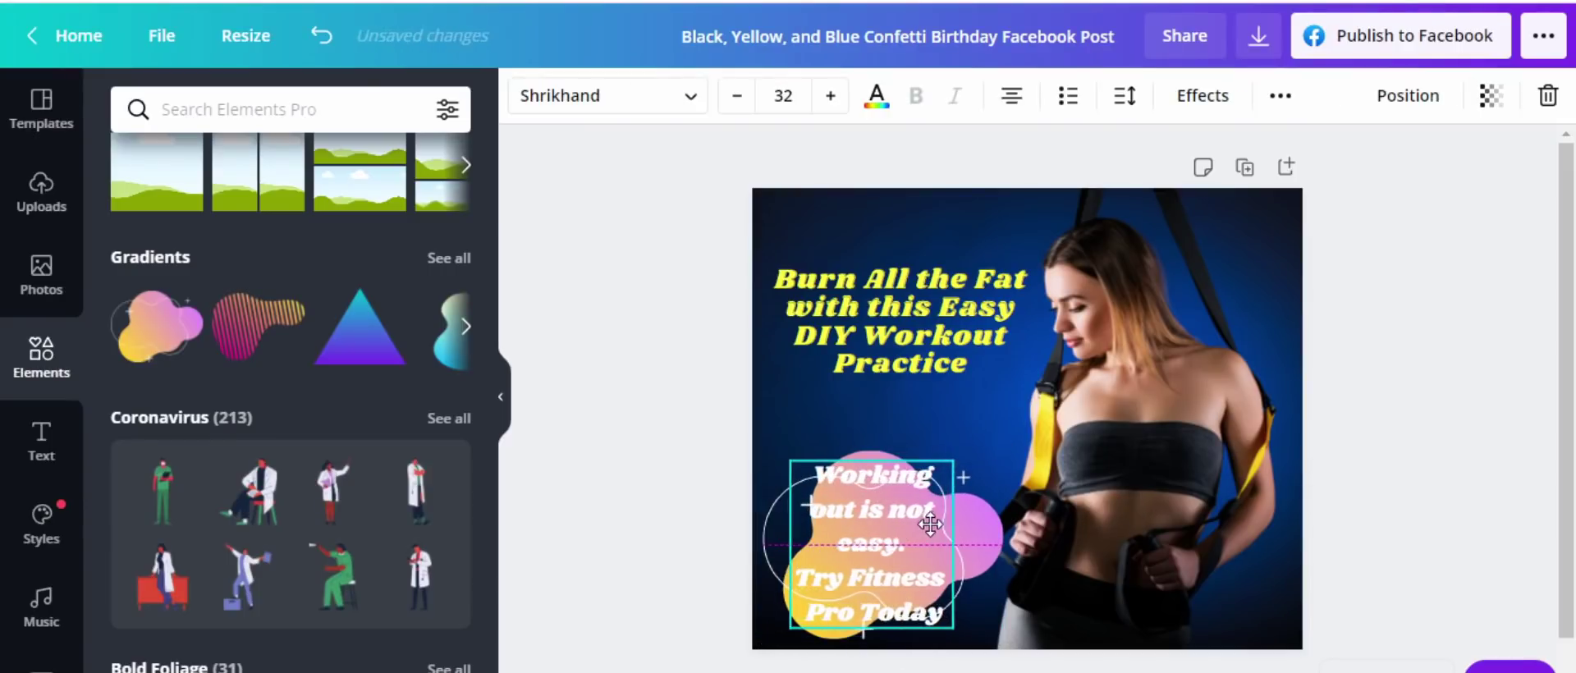
click(1439, 422)
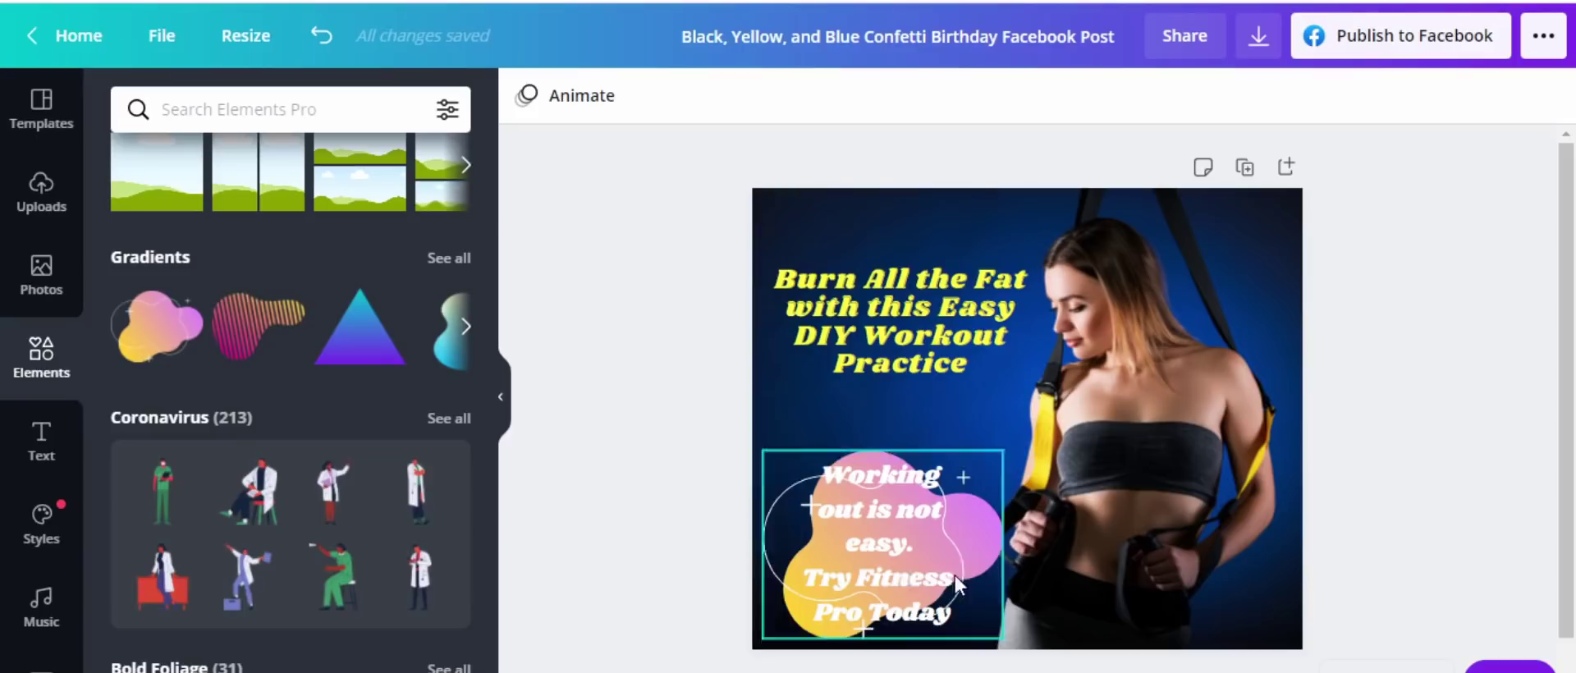
click(893, 539)
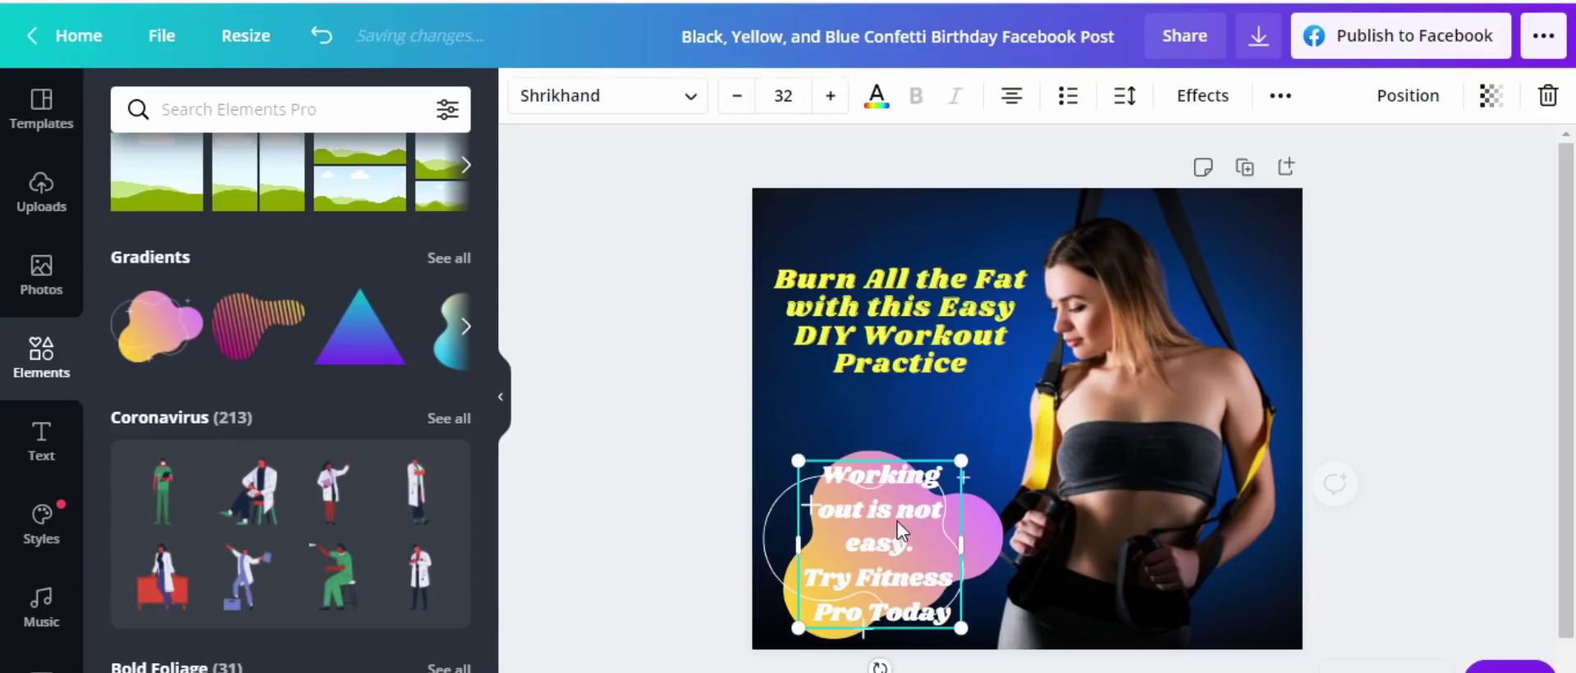
click(877, 96)
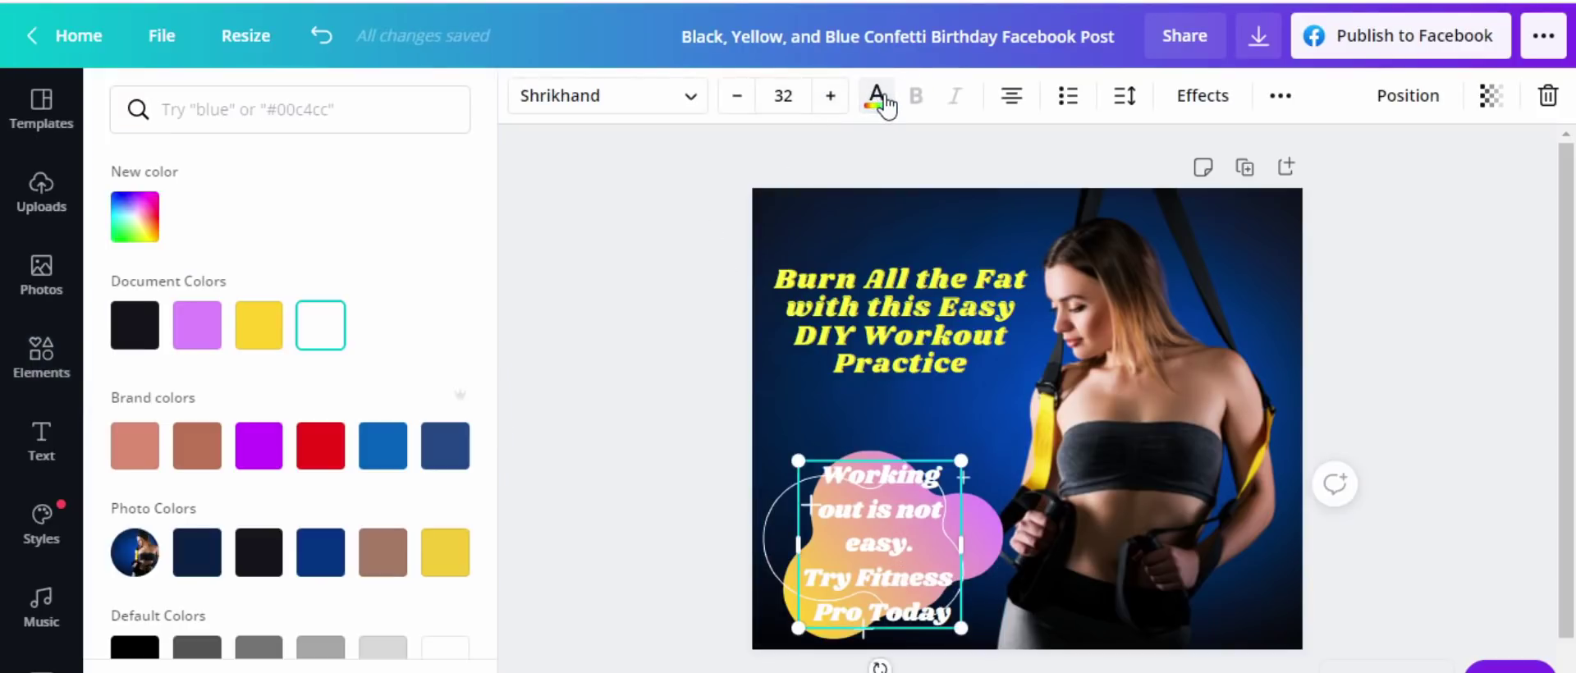
click(133, 327)
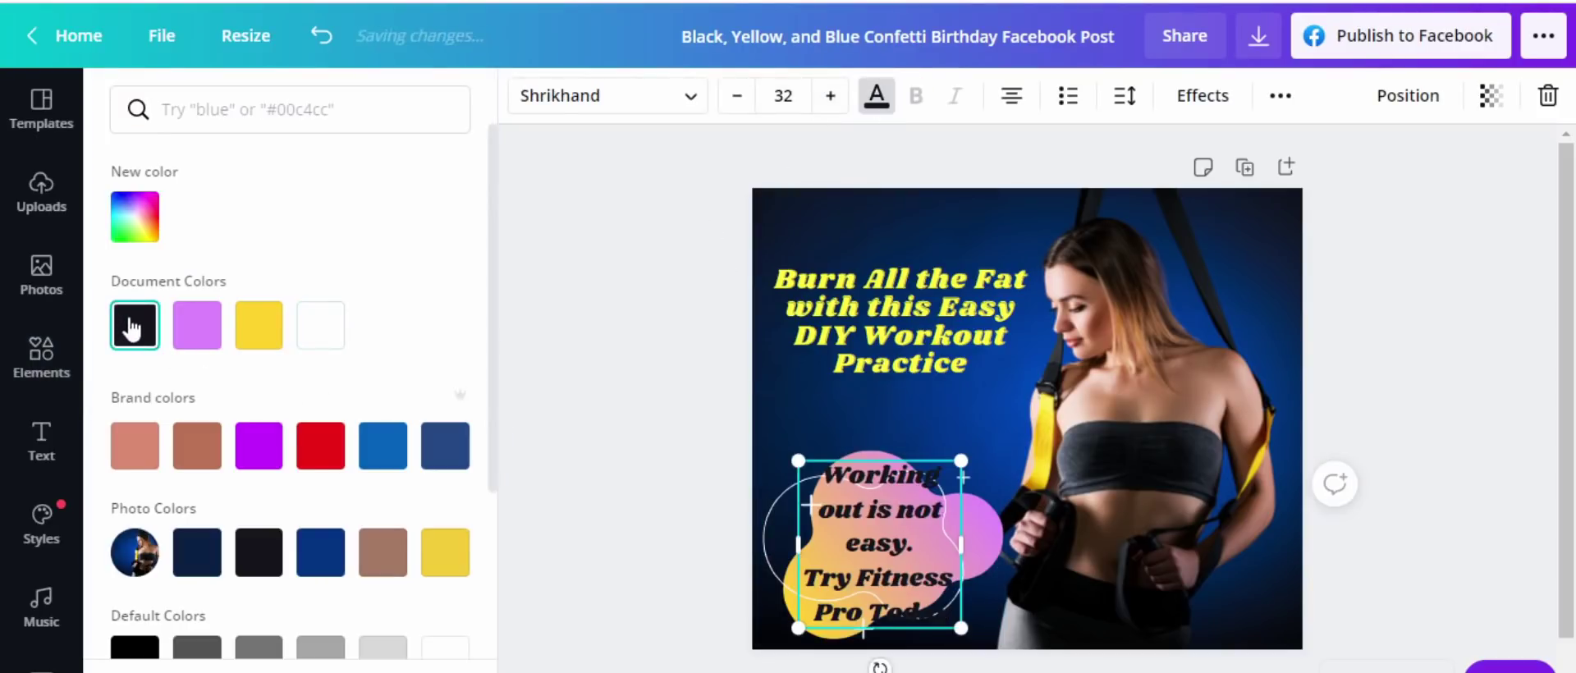
click(320, 465)
click(312, 543)
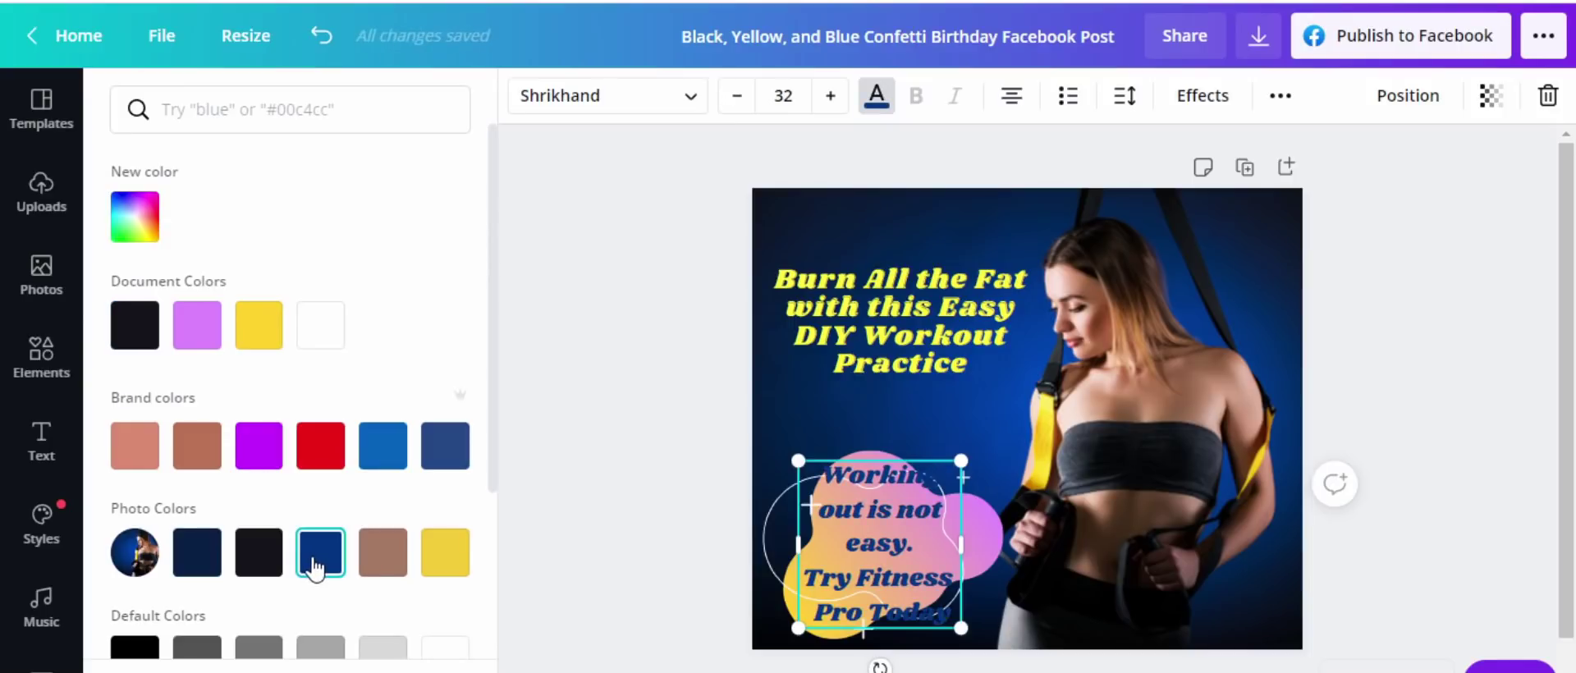
scroll(356, 534, down, 3)
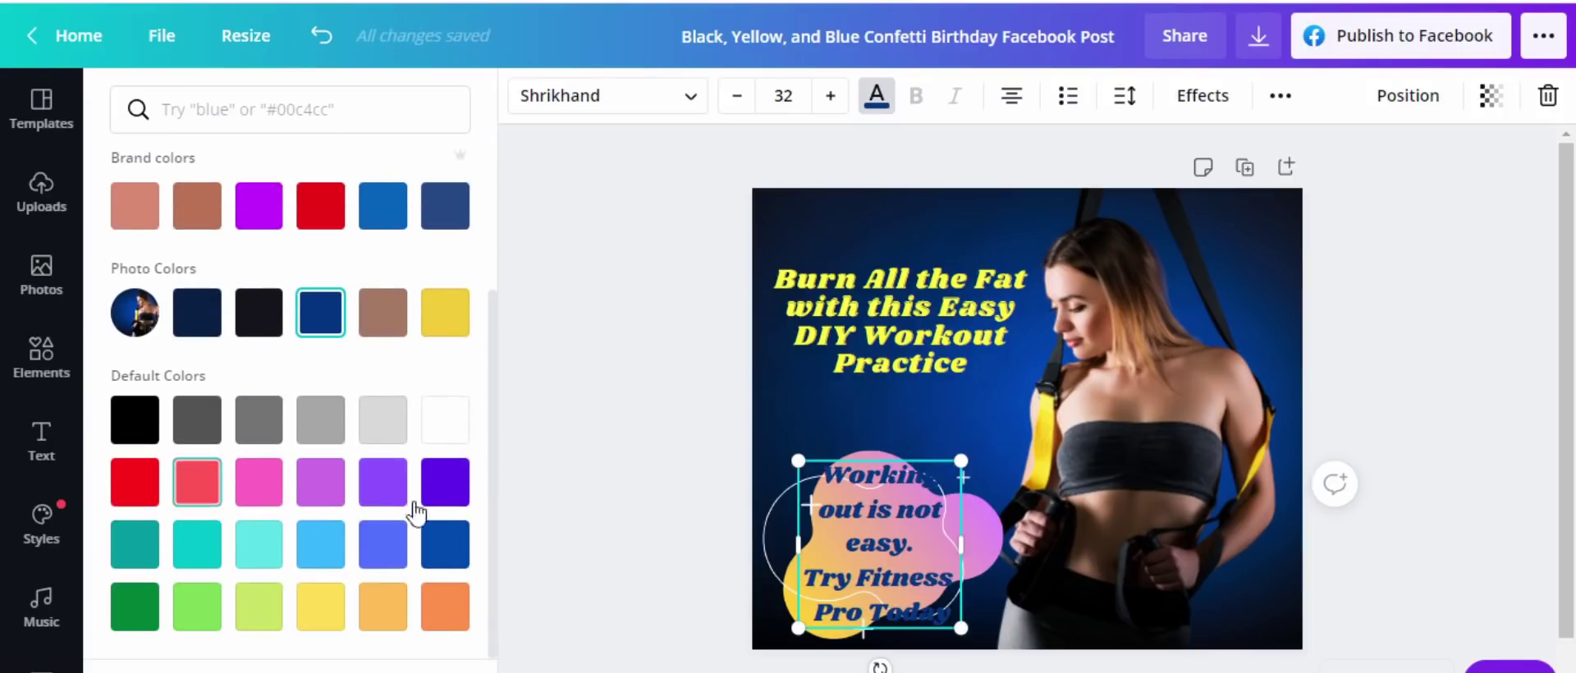
click(134, 604)
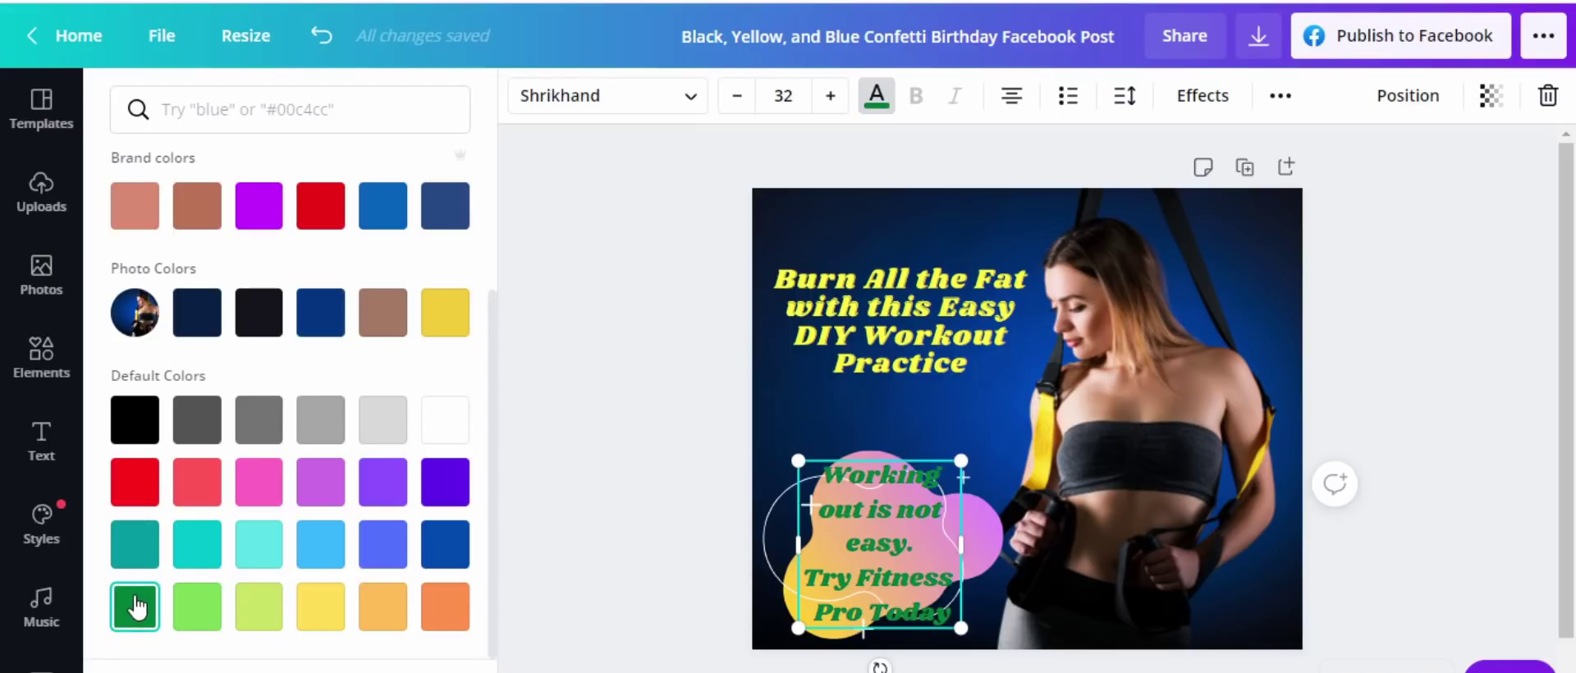
click(405, 611)
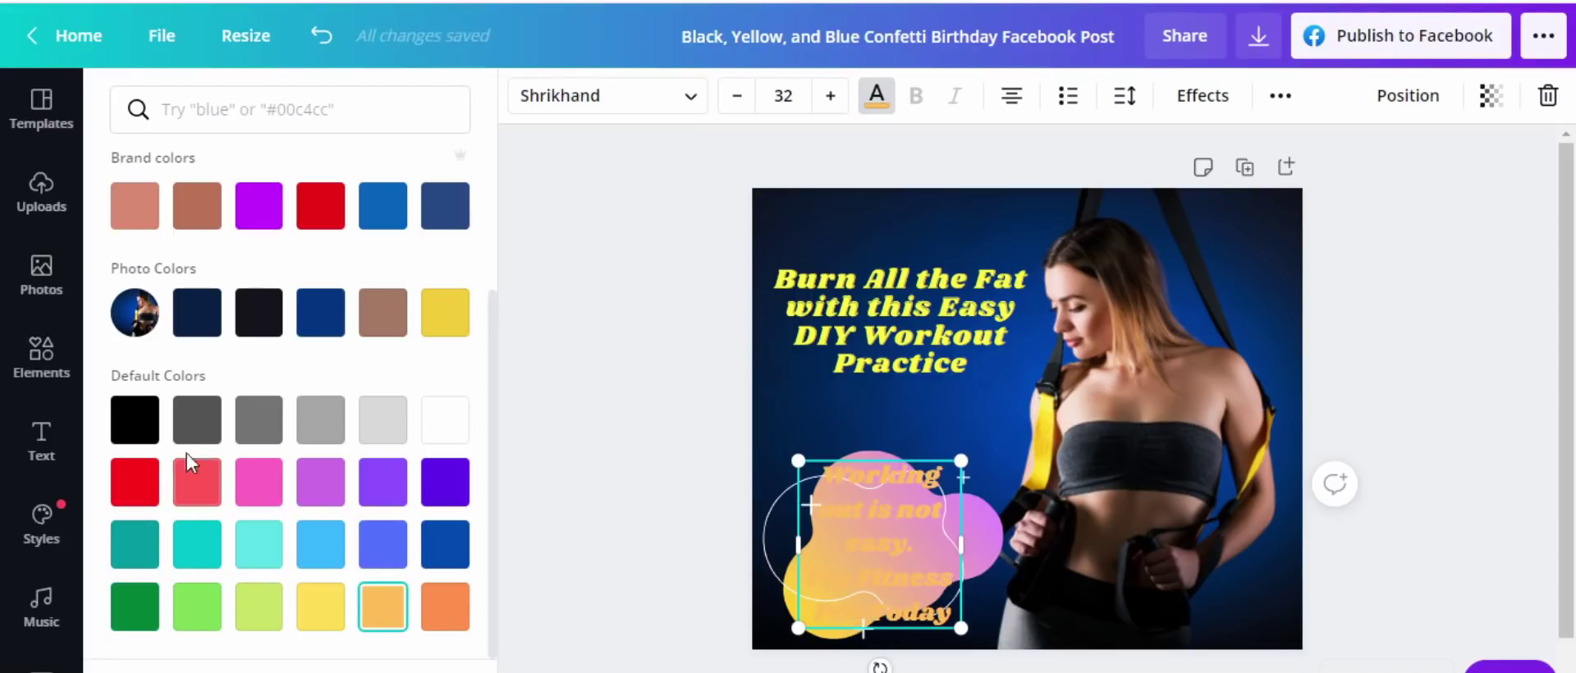
click(127, 417)
scroll(299, 431, up, 3)
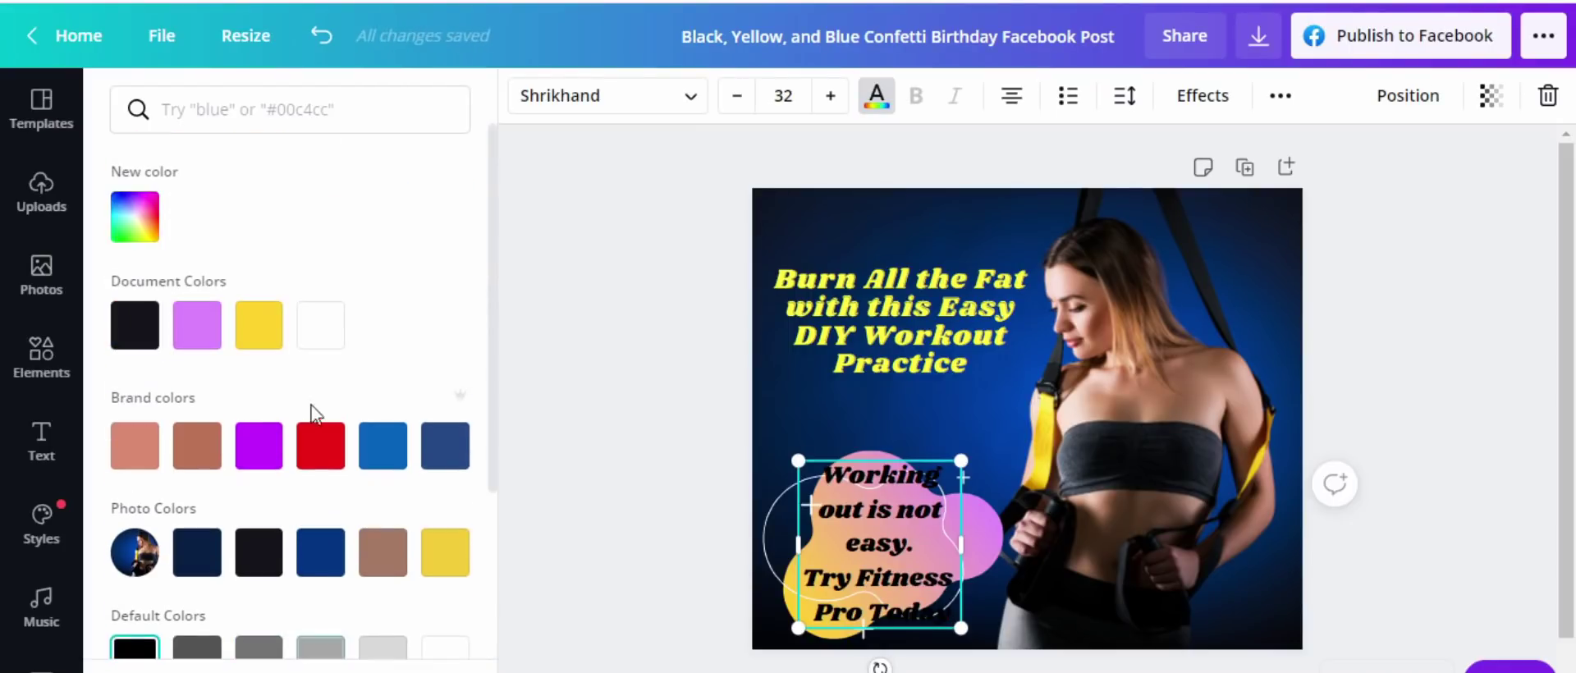
click(323, 340)
key(Escape)
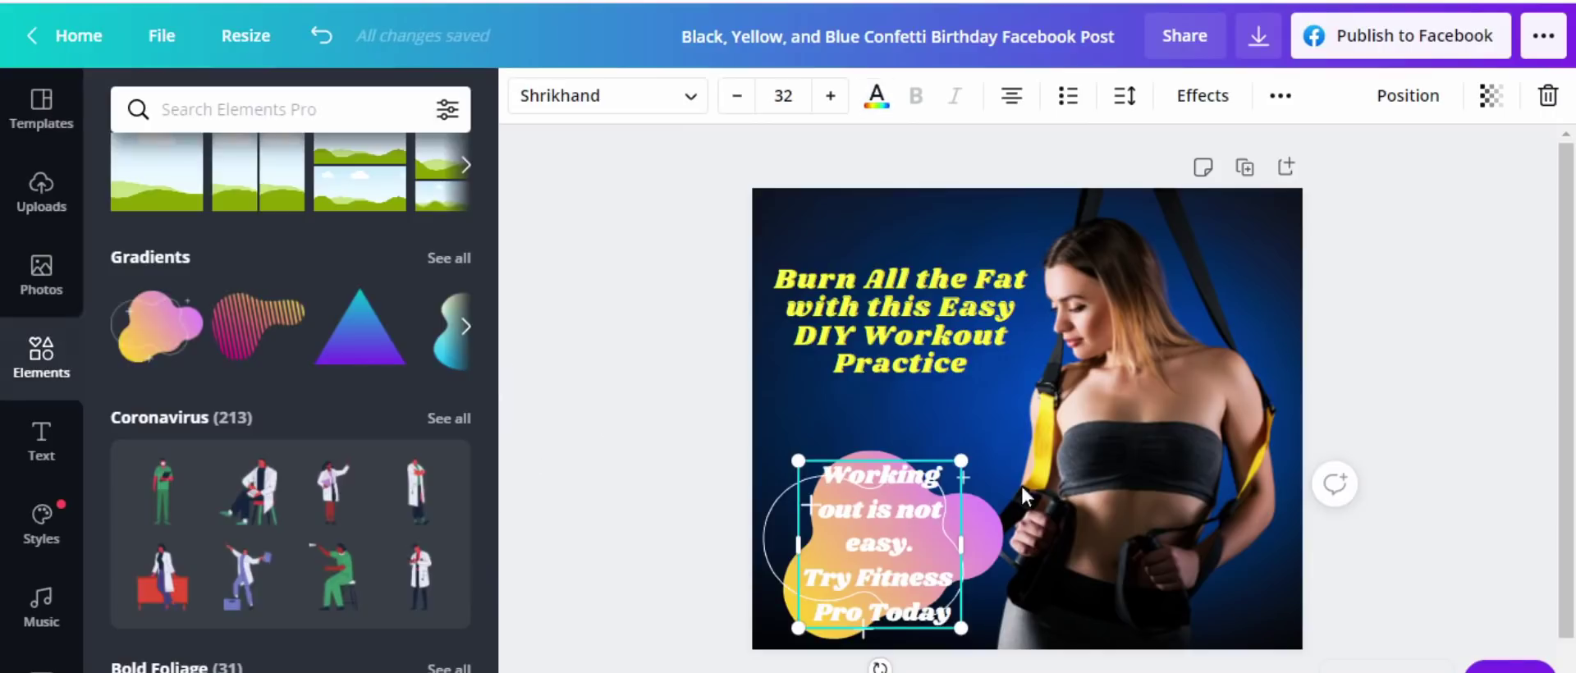
click(1044, 461)
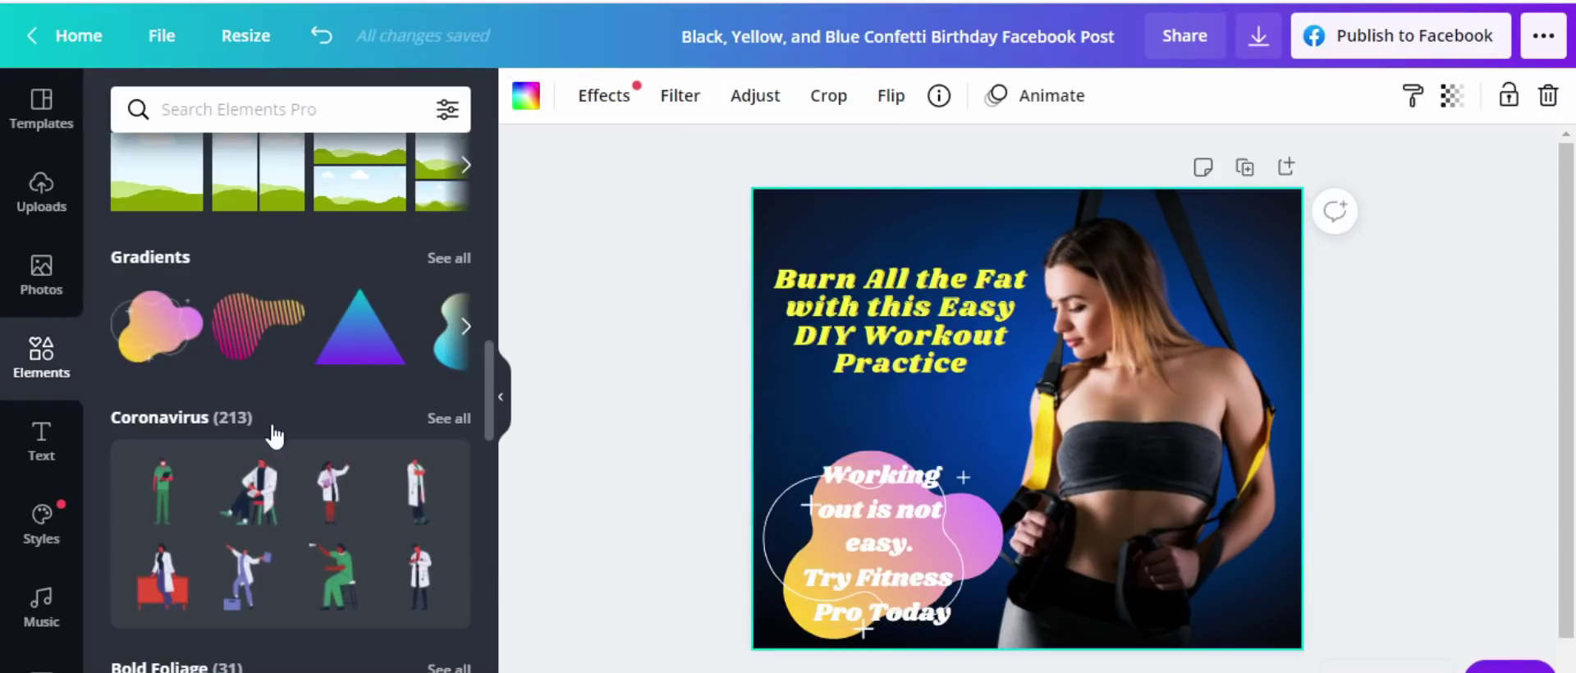
mouse_move(249, 370)
scroll(271, 377, down, 8)
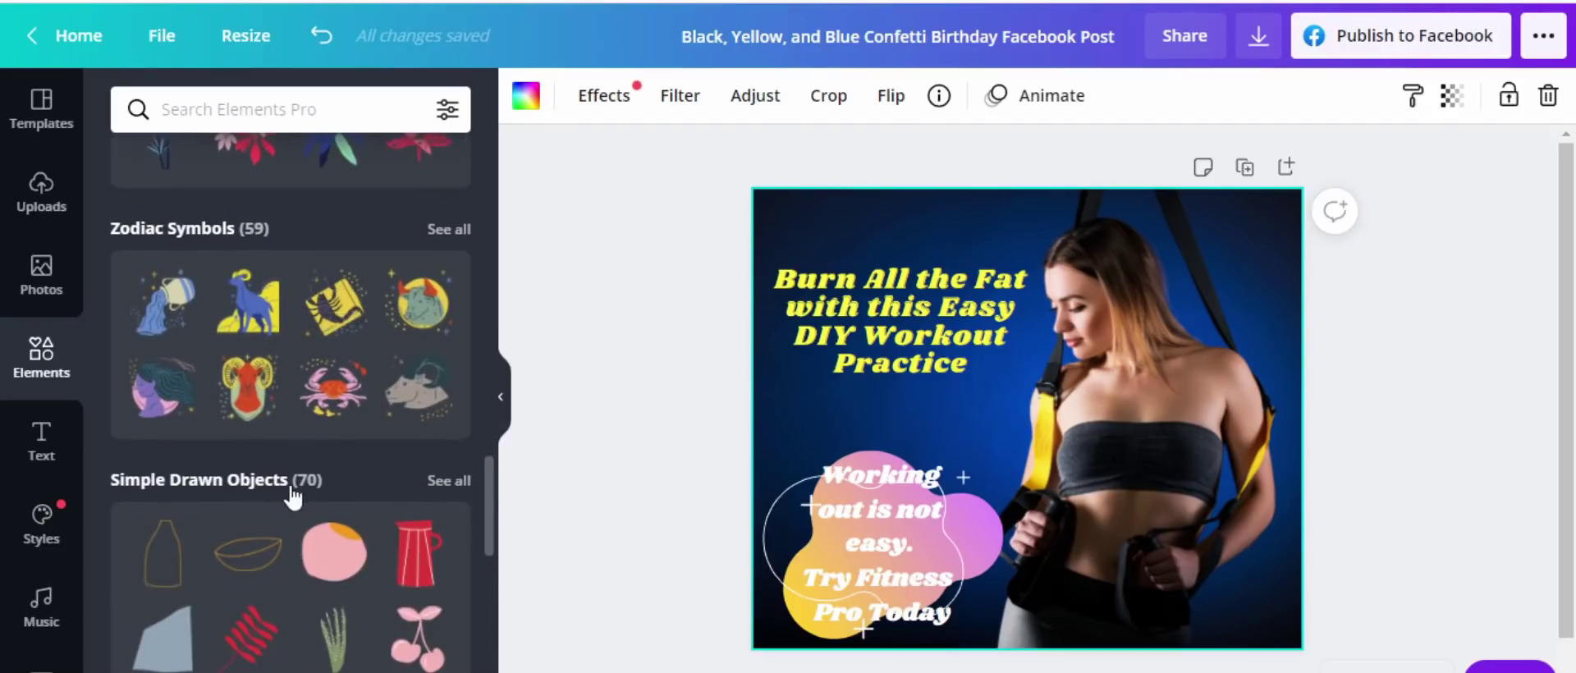
scroll(323, 487, down, 3)
scroll(308, 399, up, 15)
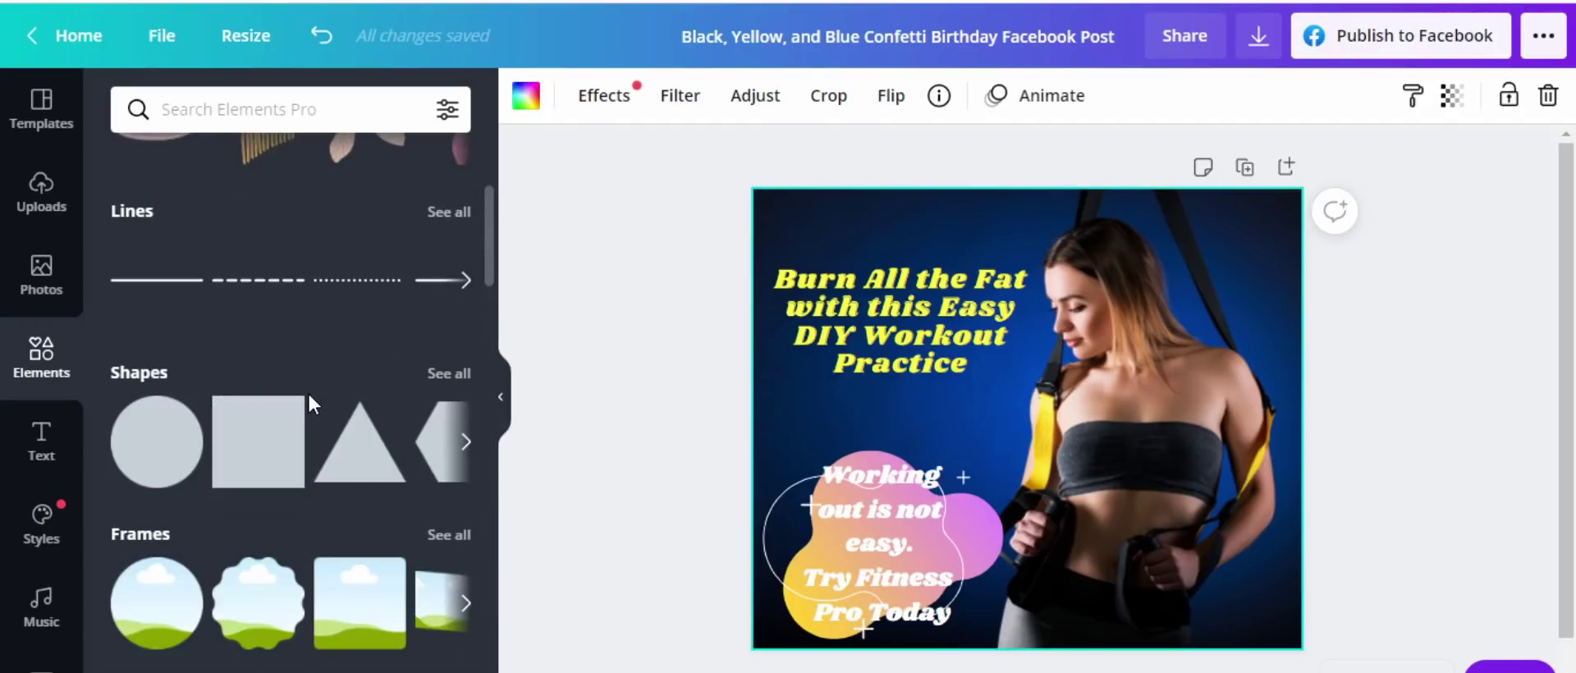
scroll(308, 401, up, 3)
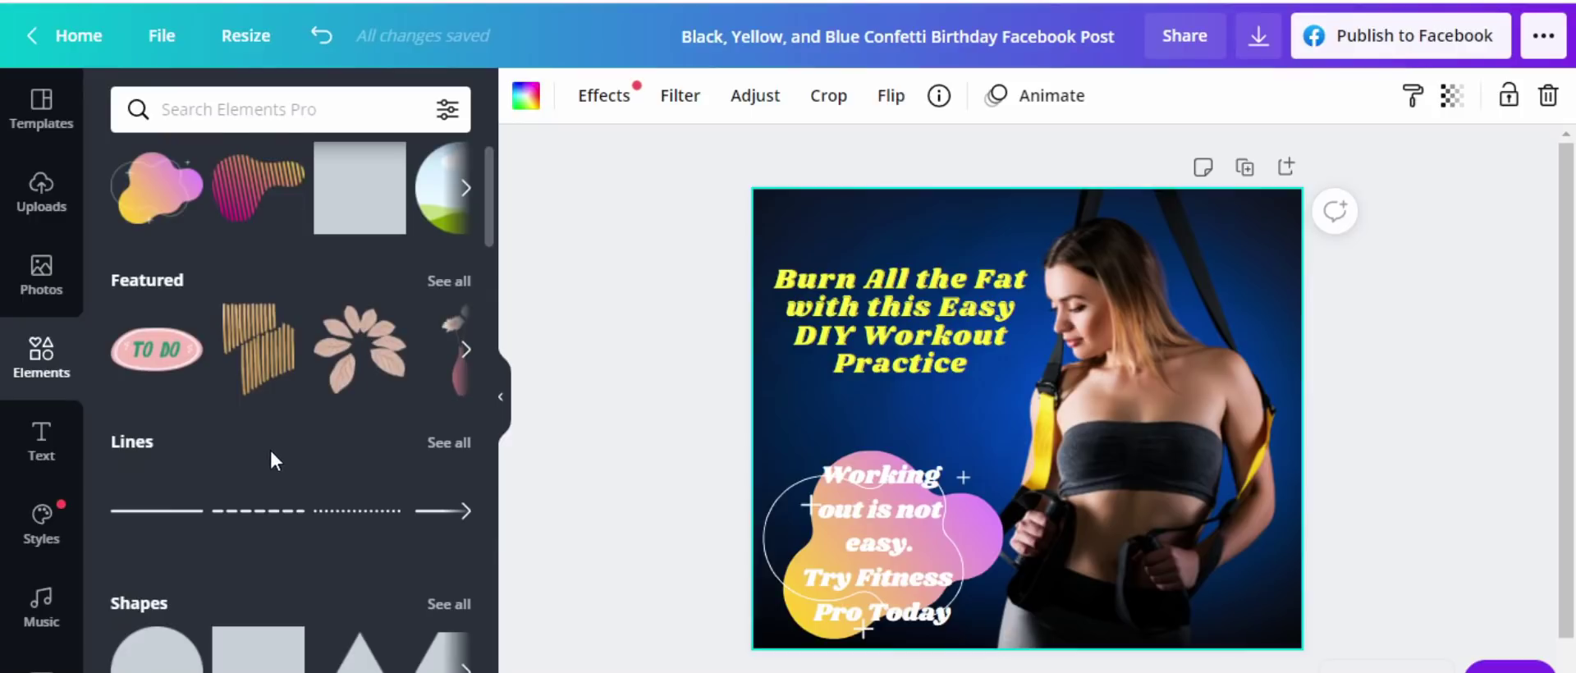
scroll(269, 446, up, 2)
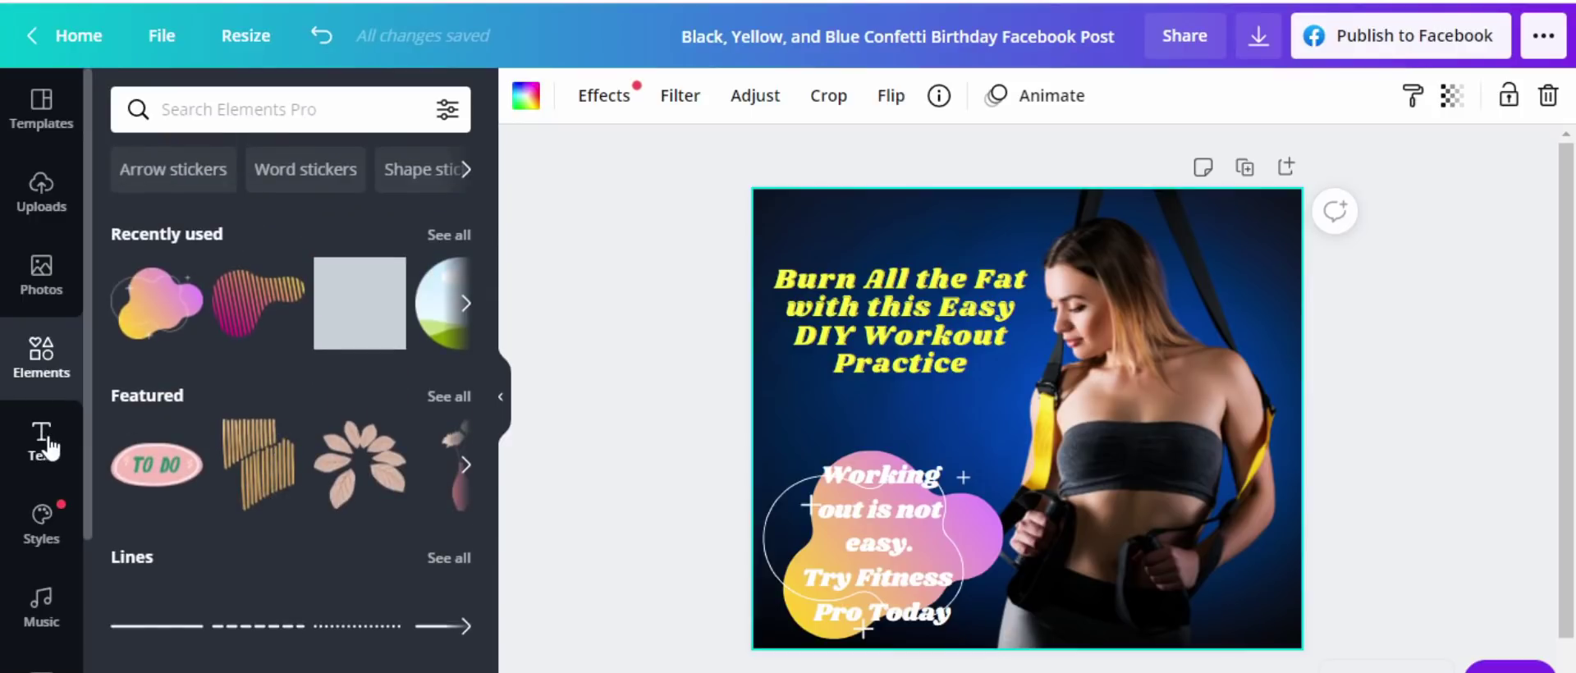
scroll(53, 419, down, 3)
scroll(64, 497, down, 1)
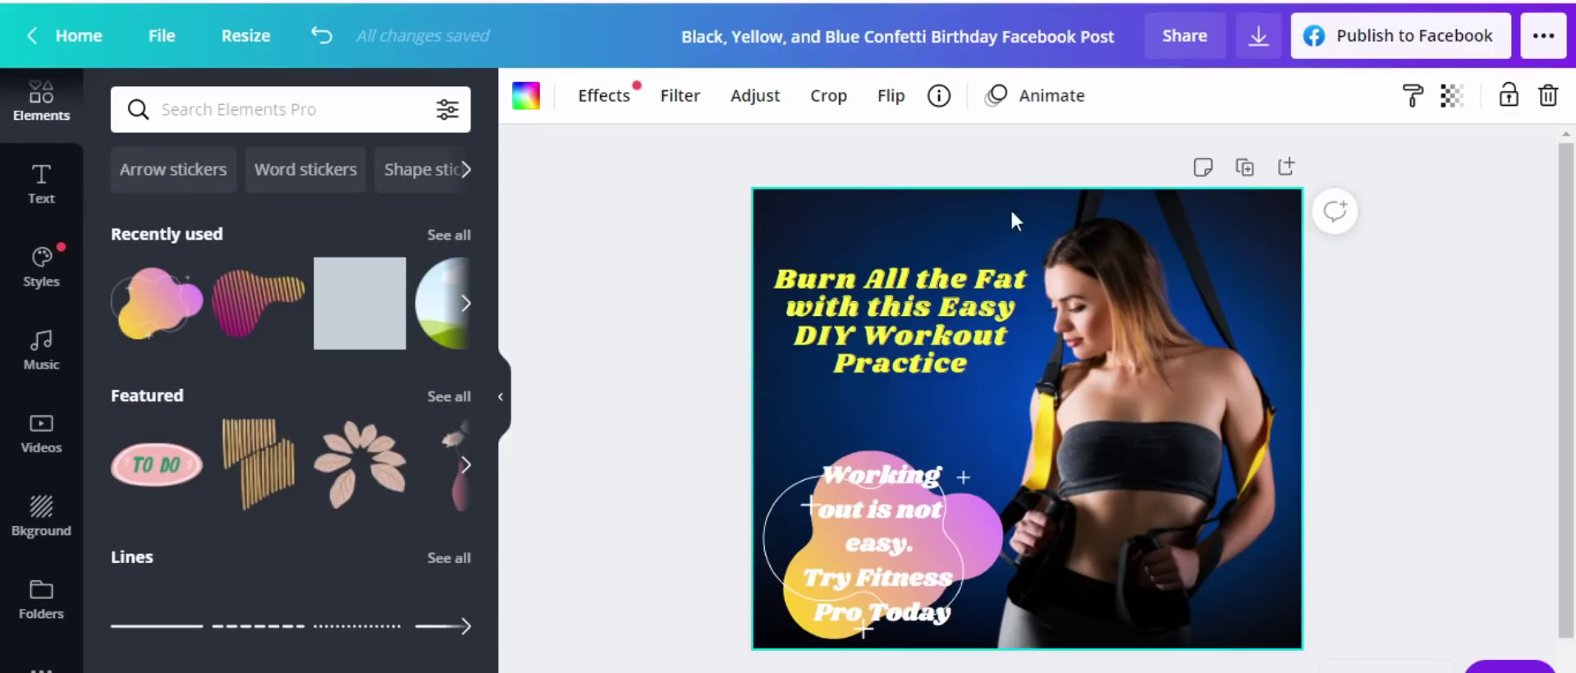
click(1462, 101)
click(1491, 279)
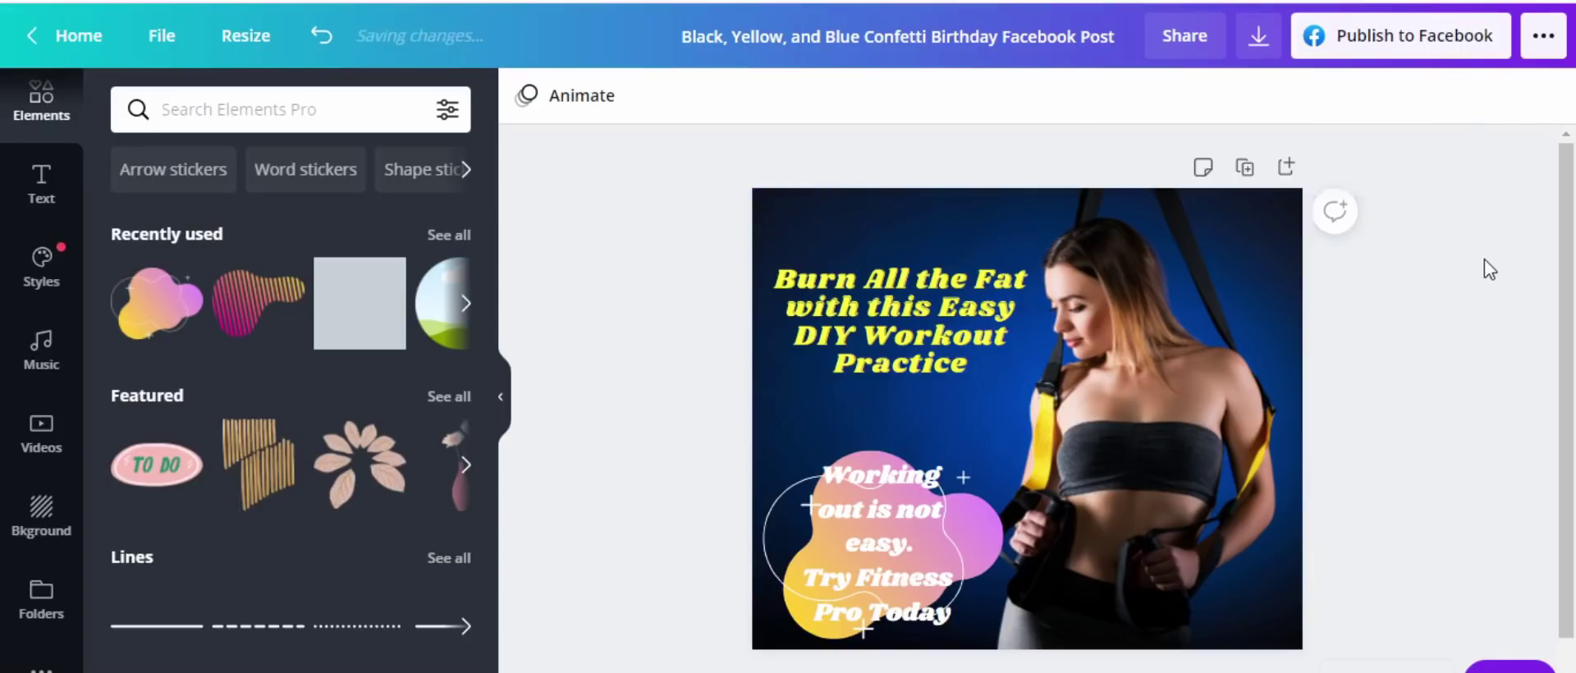
click(880, 363)
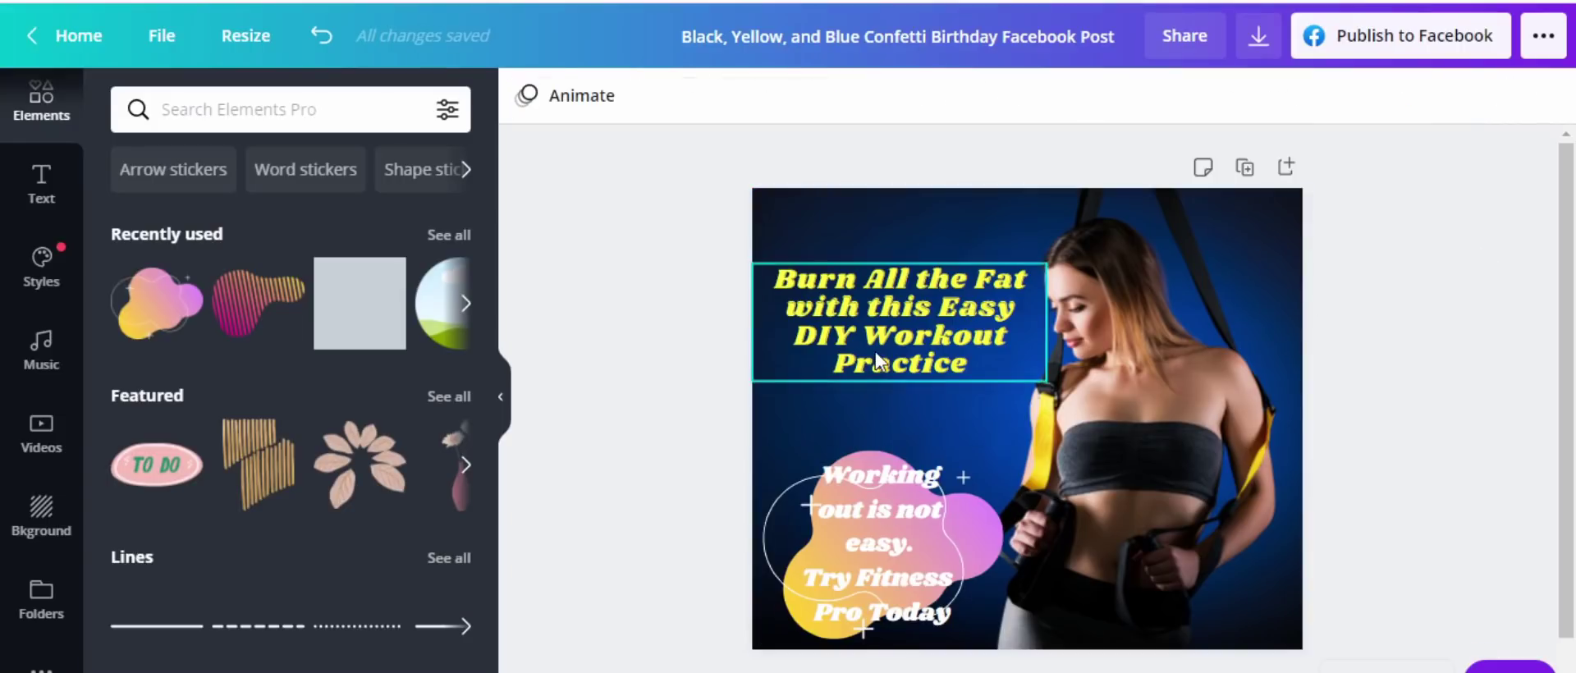
Test the headline's transparency slider, then return it to 100.
click(1491, 96)
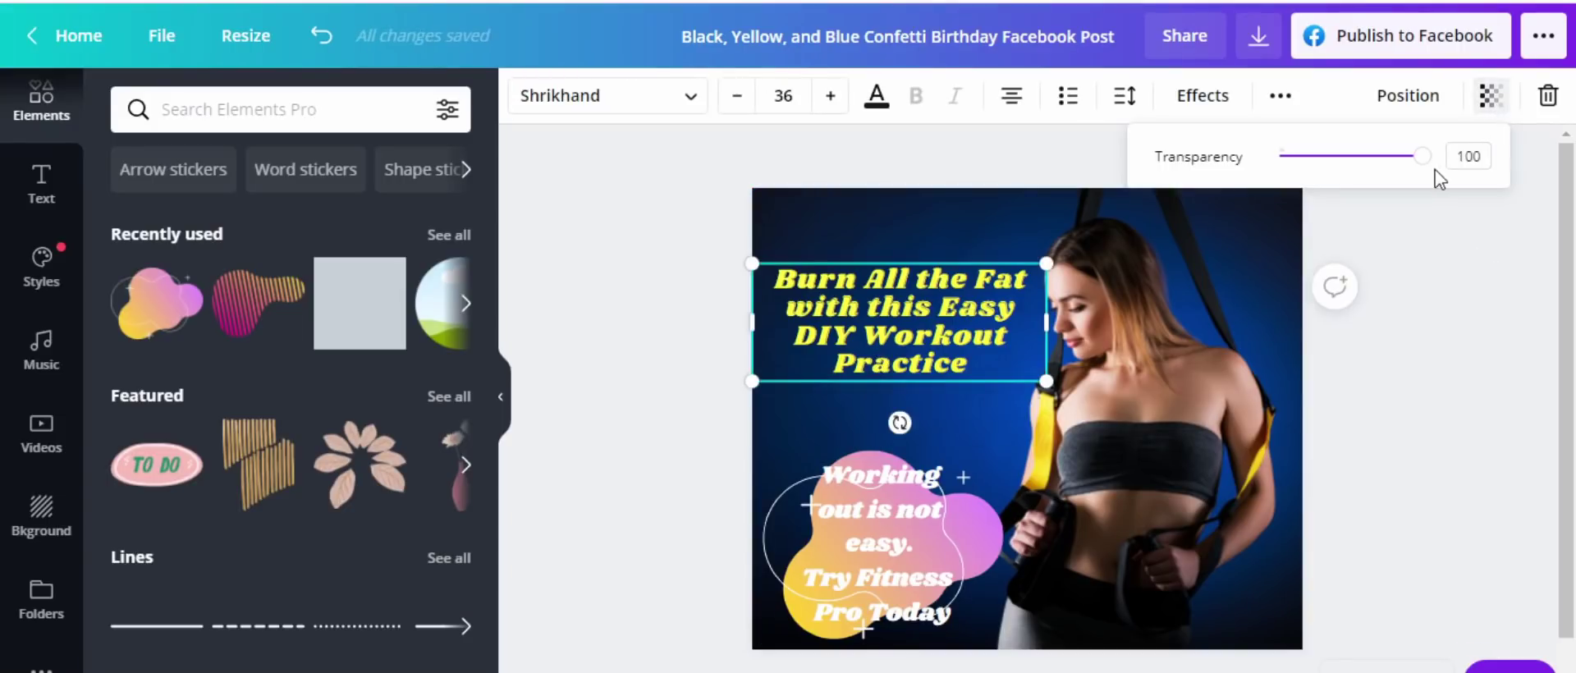
mouse_move(1414, 159)
mouse_down()
mouse_move(1281, 158)
mouse_move(1357, 158)
mouse_up()
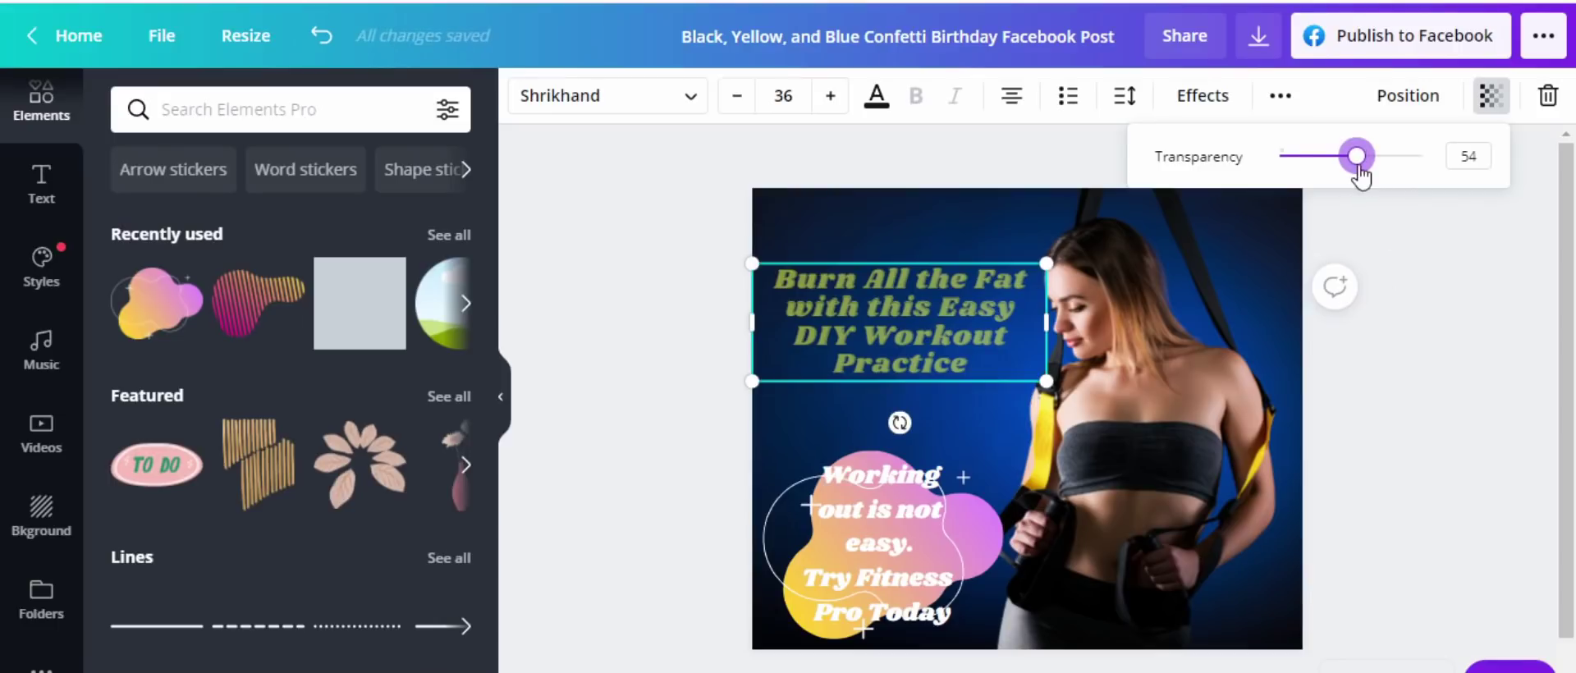
drag(1363, 164, 1424, 157)
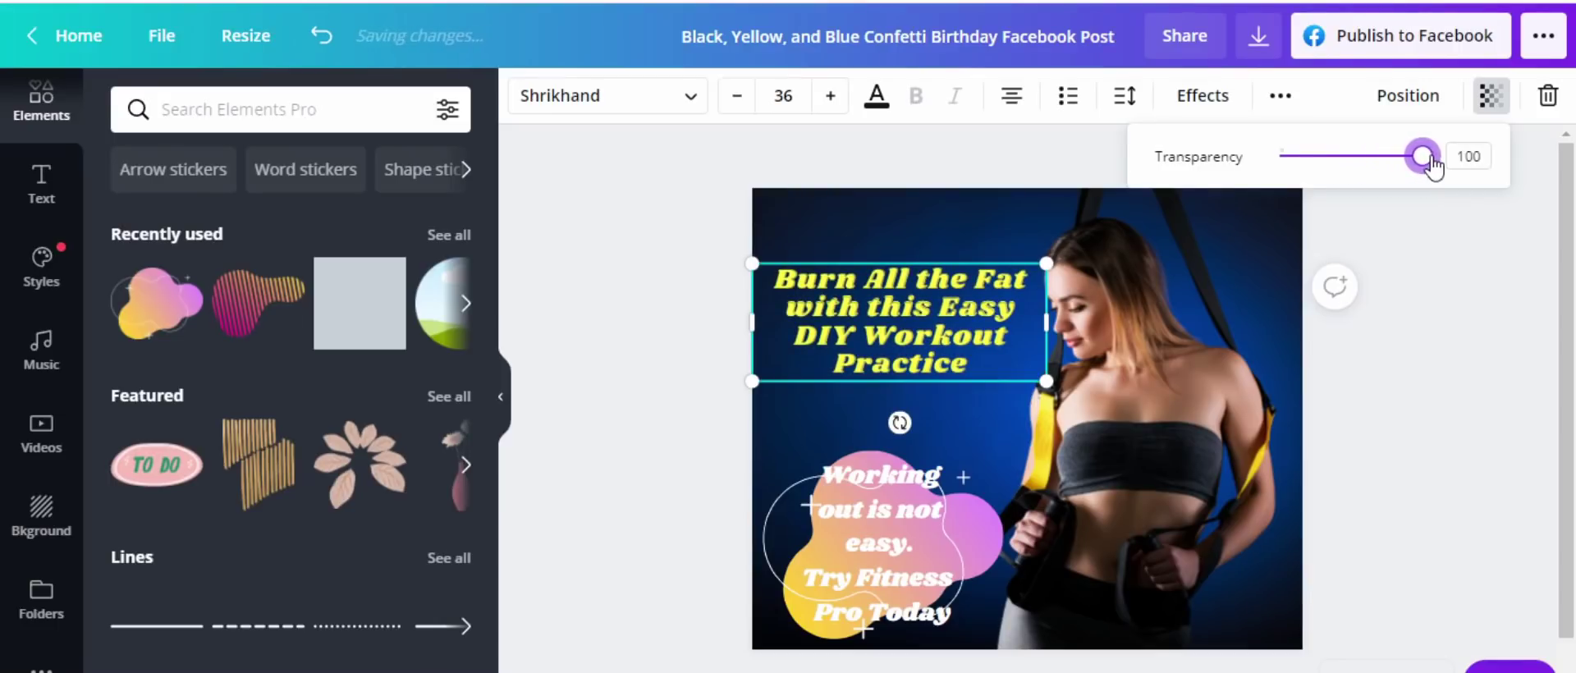